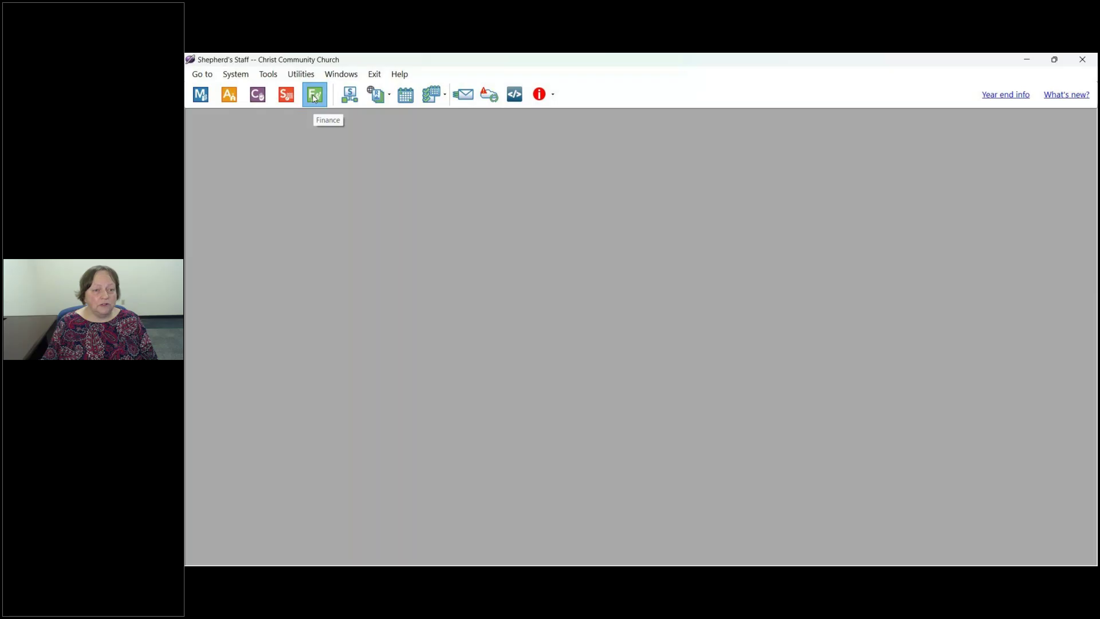
Open the Finance module and maximize its window.
click(314, 97)
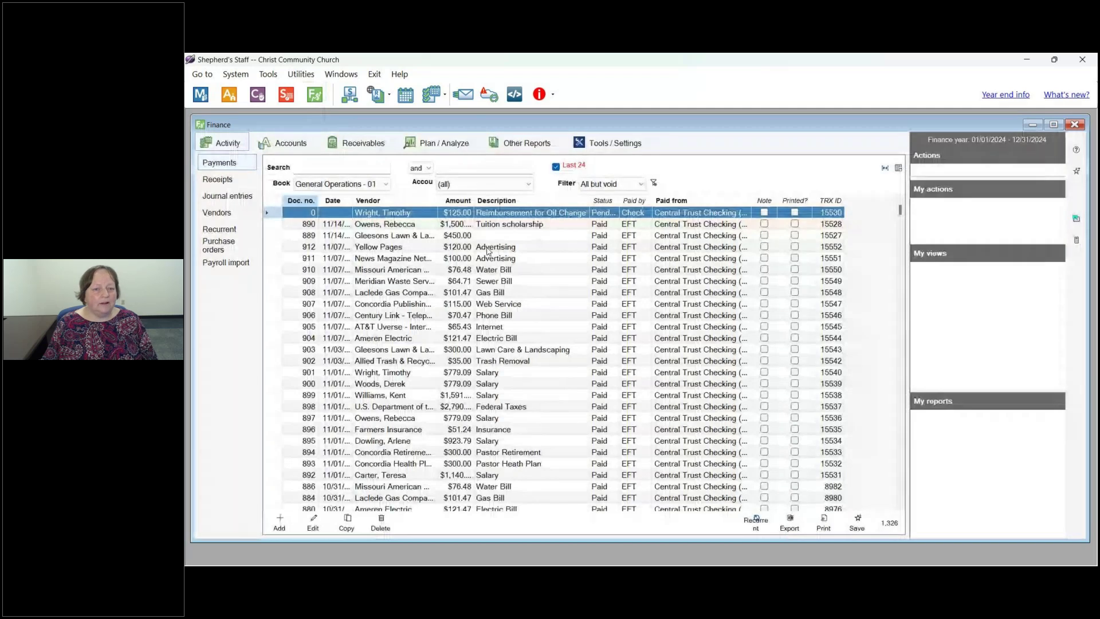
double_click(687, 124)
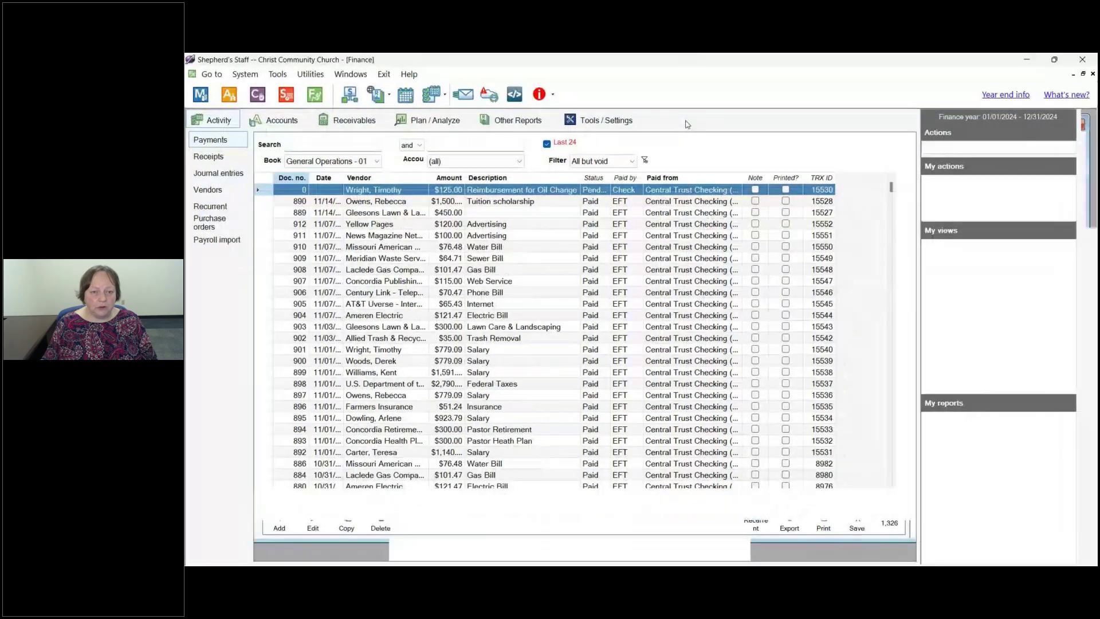
View the program's About information to check the release and version, and close it again.
click(406, 75)
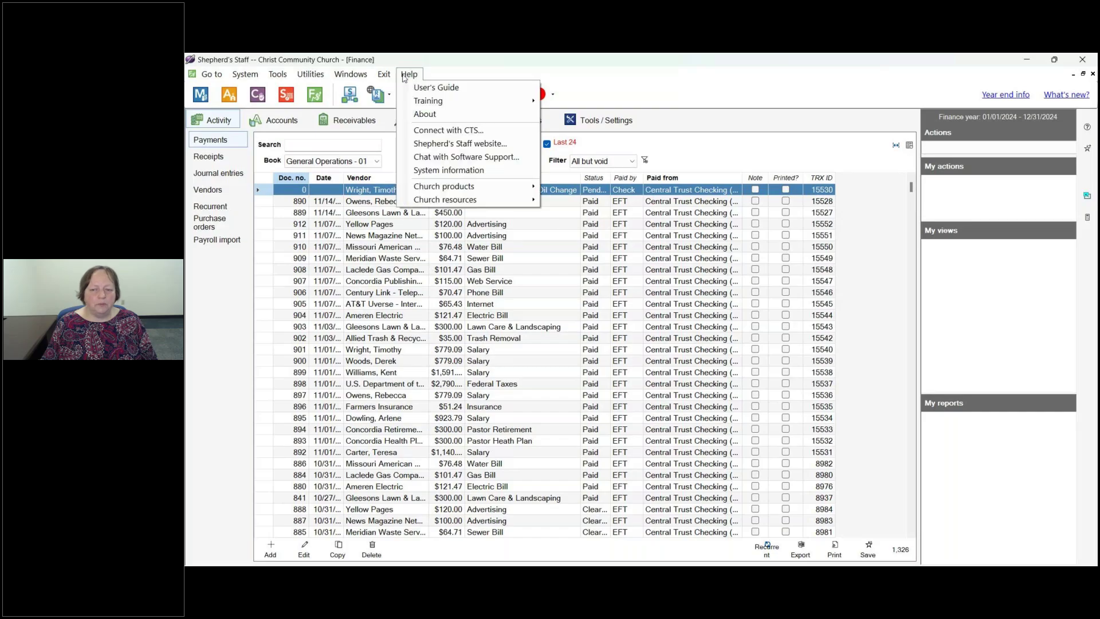
click(425, 114)
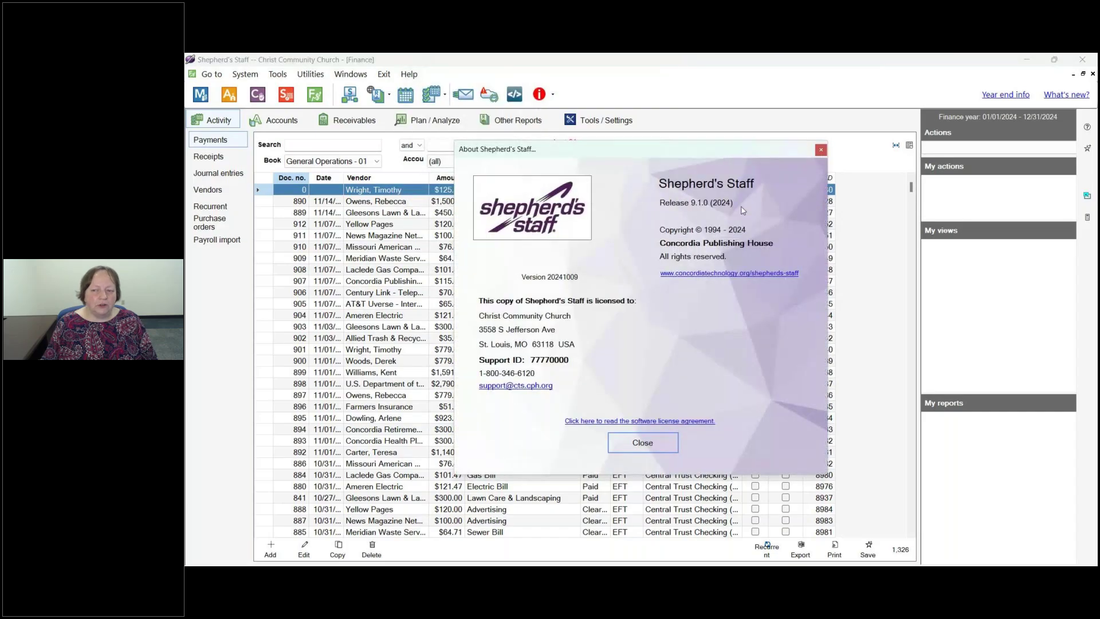
click(822, 151)
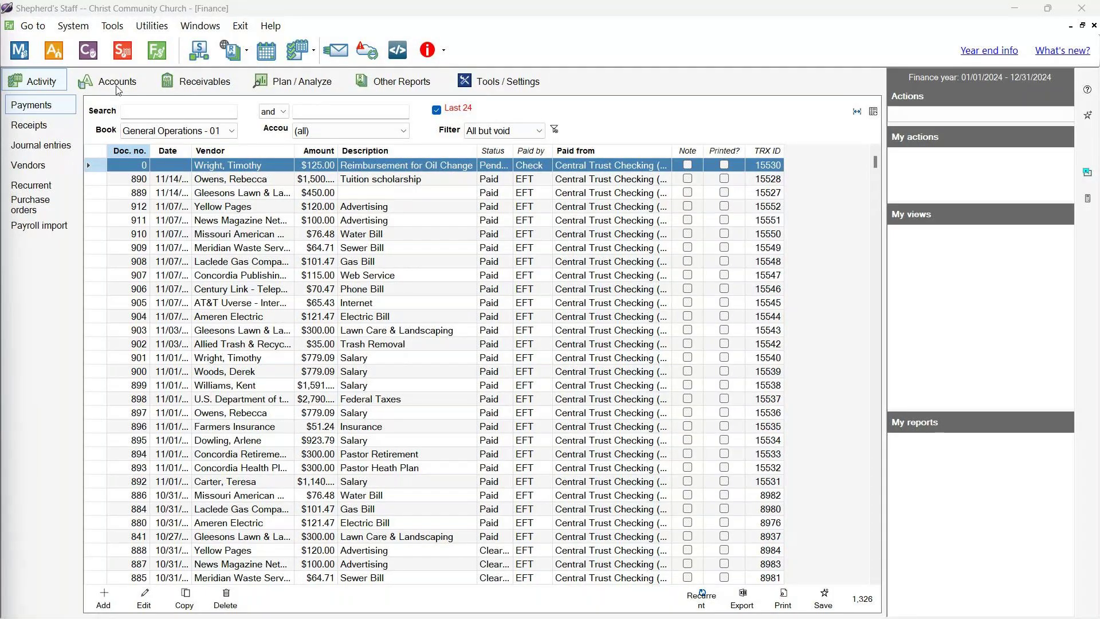
Look through the Receivables, Plan / Analyze and Other Reports sections of the Finance module.
click(194, 86)
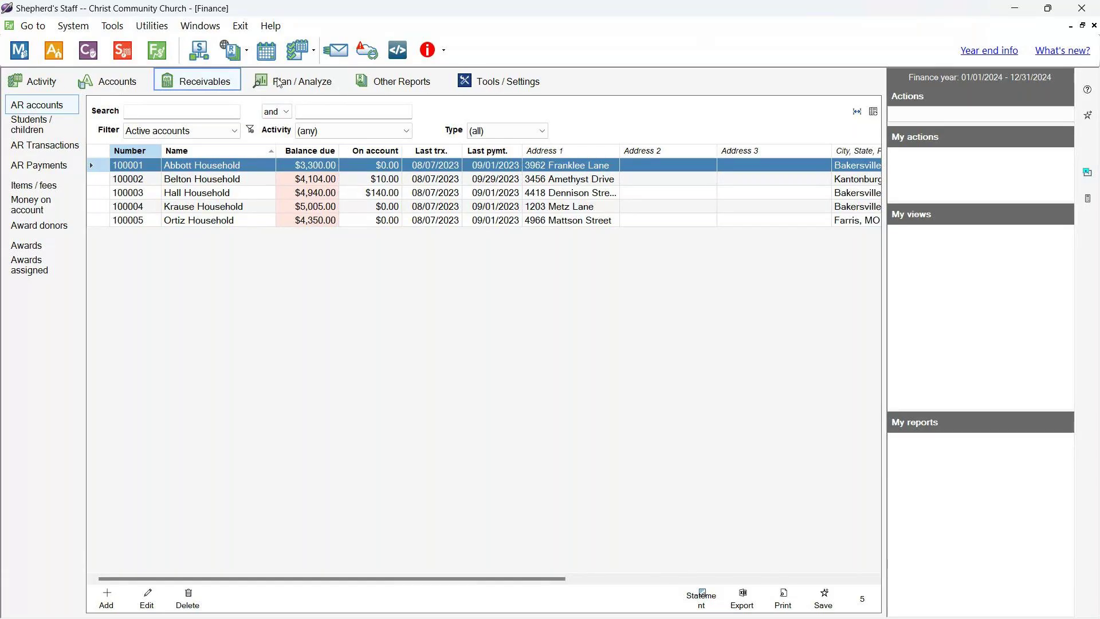
click(310, 88)
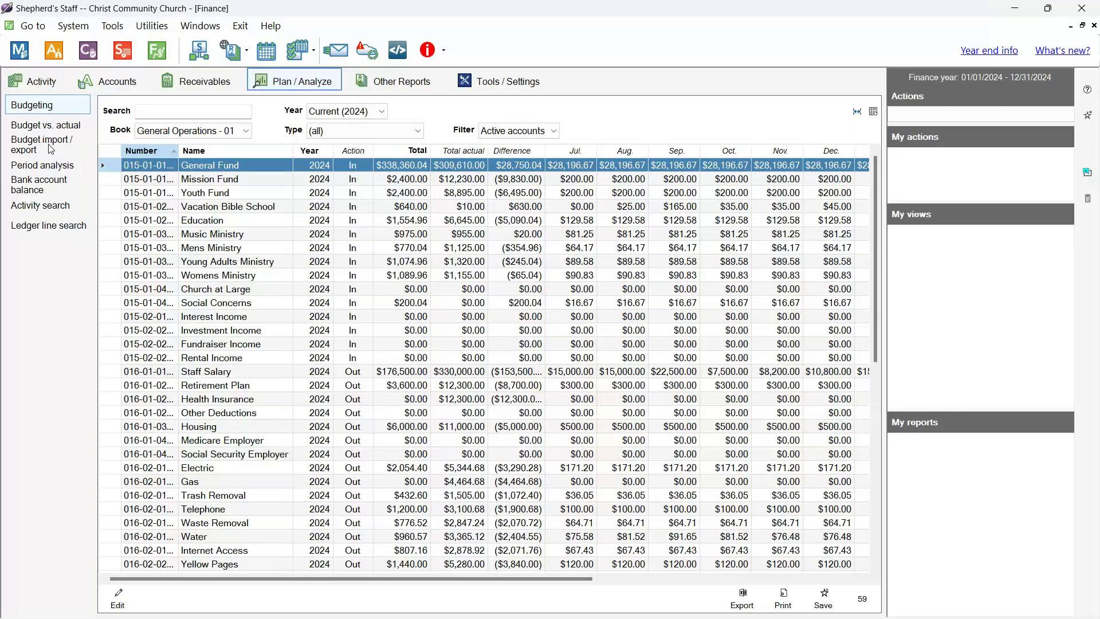
click(411, 84)
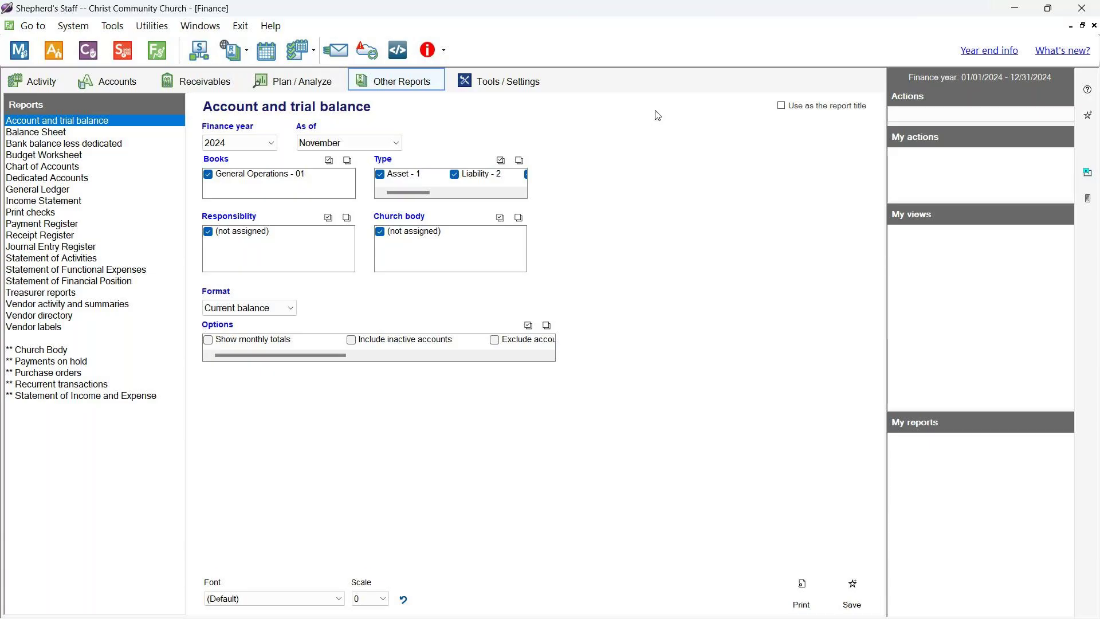
Show the finance tools and settings and examine the choices for the user-specific start up book.
click(514, 82)
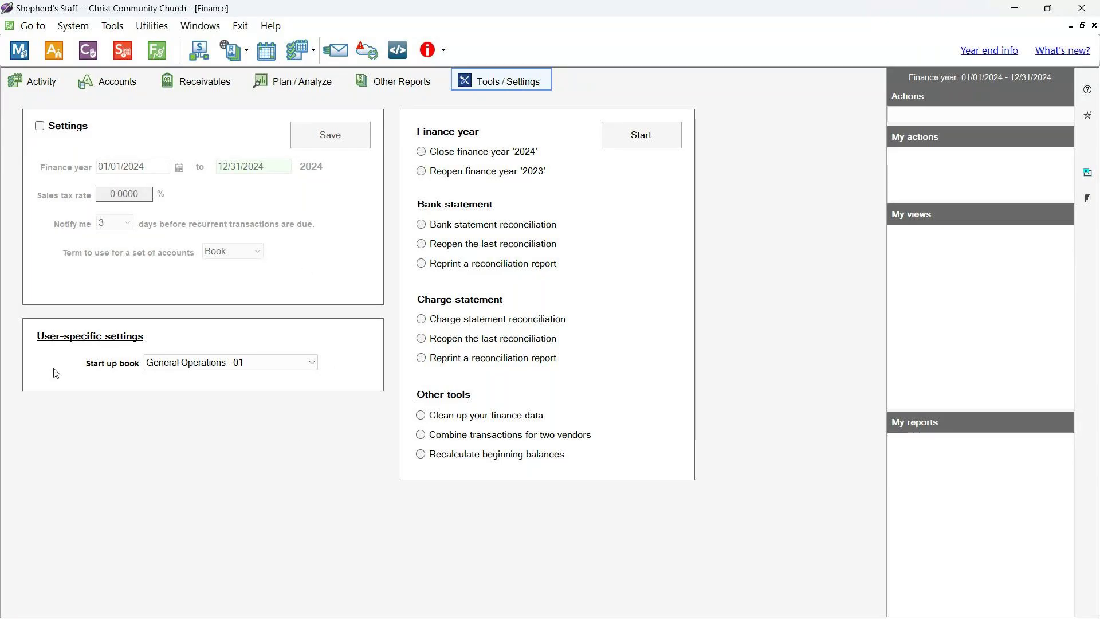
click(315, 367)
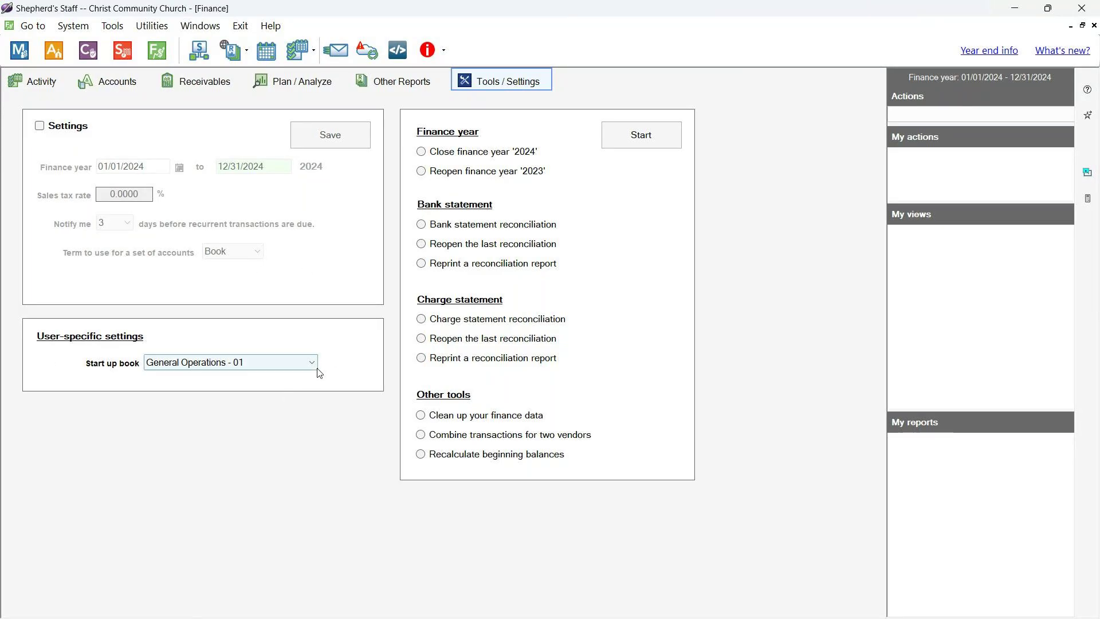
click(314, 363)
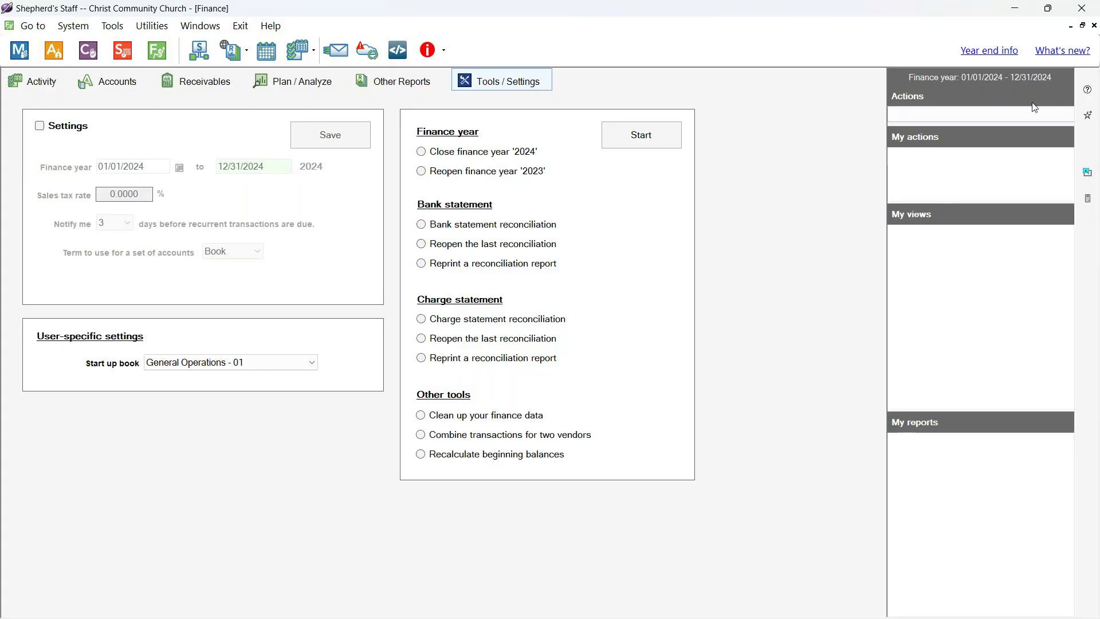
Run the Print checks quick action and review the other available finance actions.
click(1039, 115)
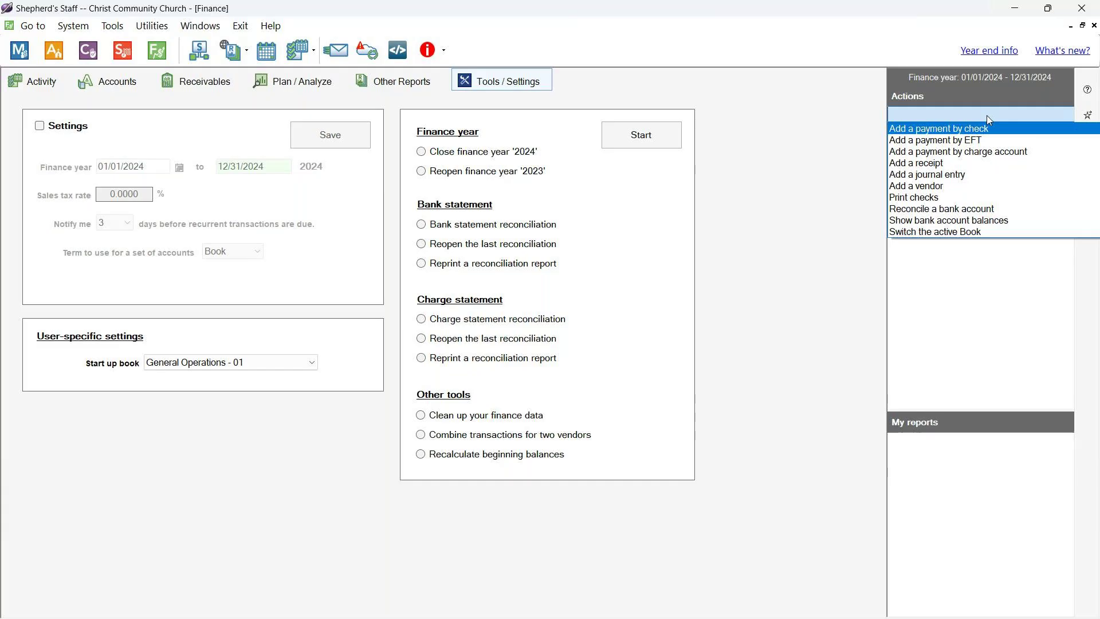
click(974, 201)
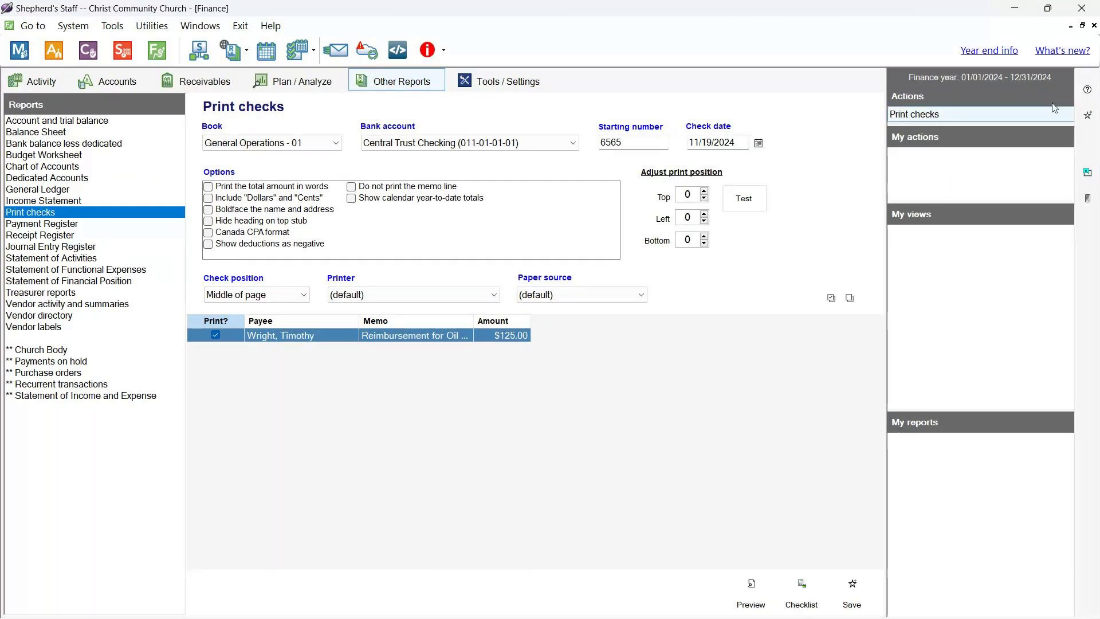
click(1040, 116)
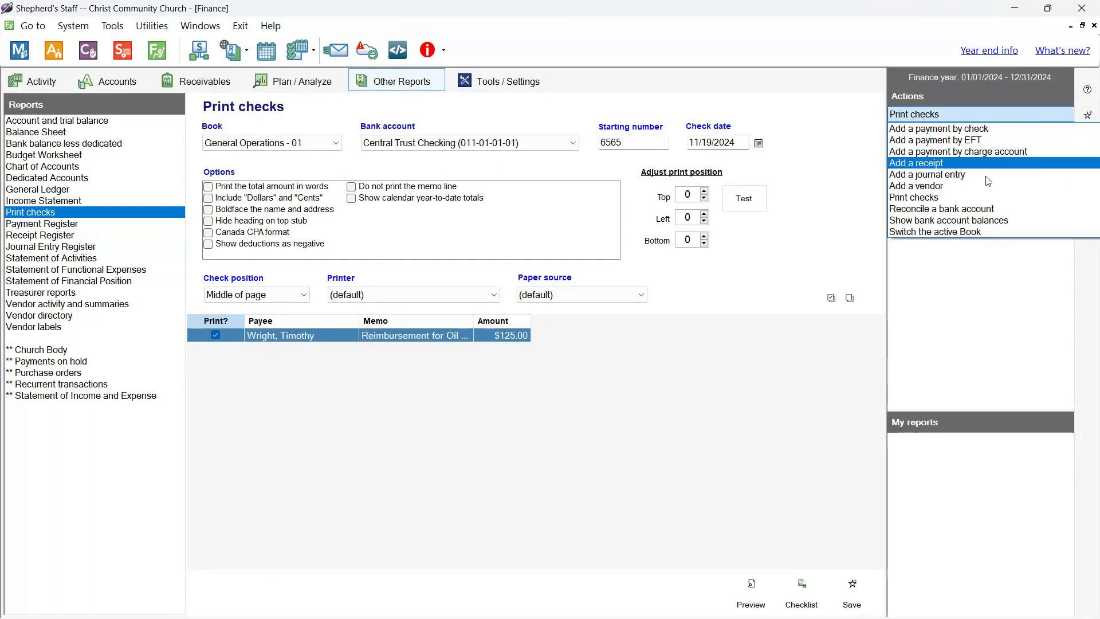
click(976, 279)
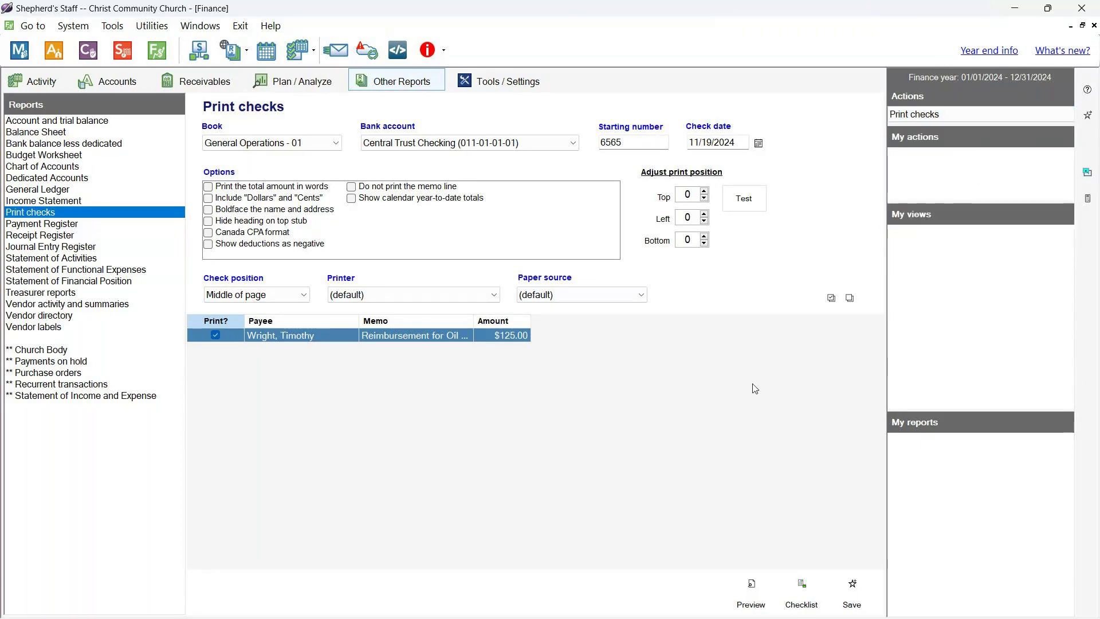
Start the Add a payment by check action to view the new payment form, and close it without saving.
click(974, 115)
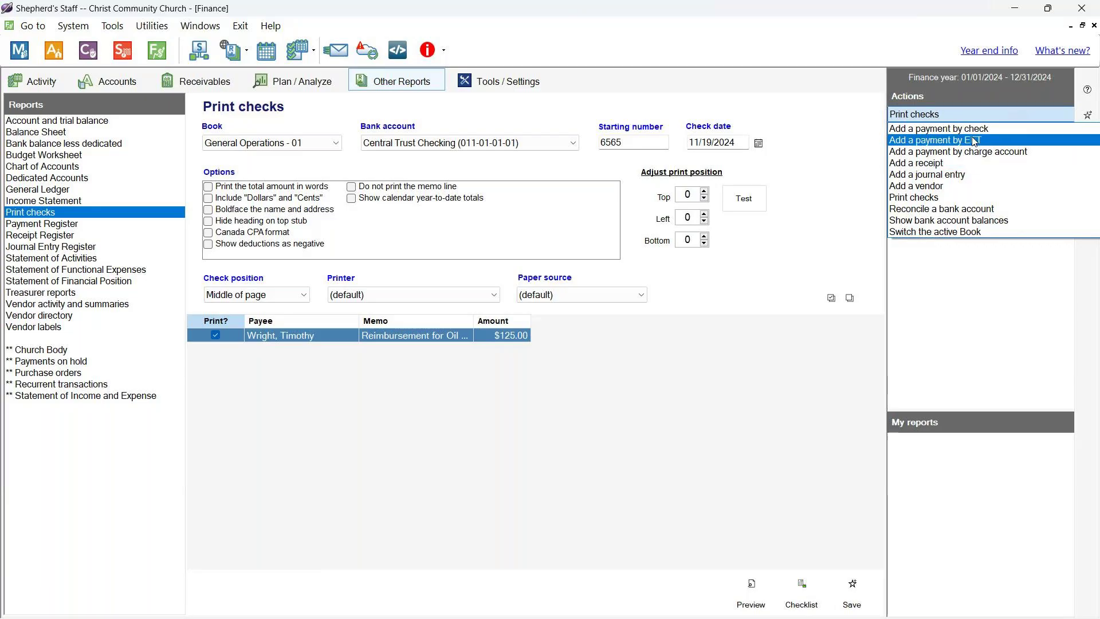
click(971, 131)
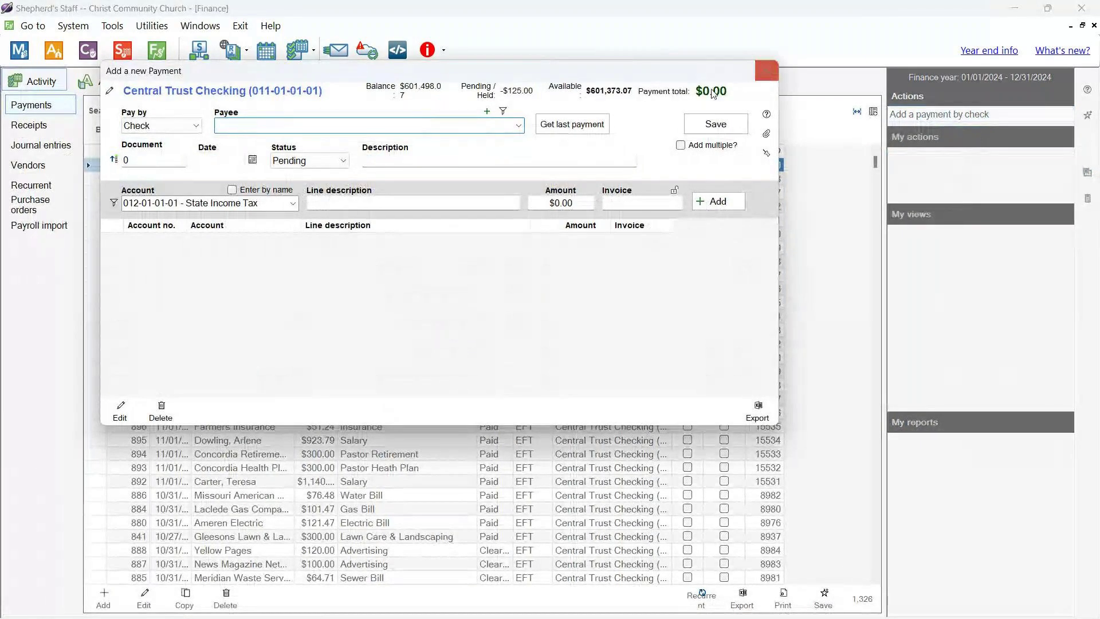
click(766, 70)
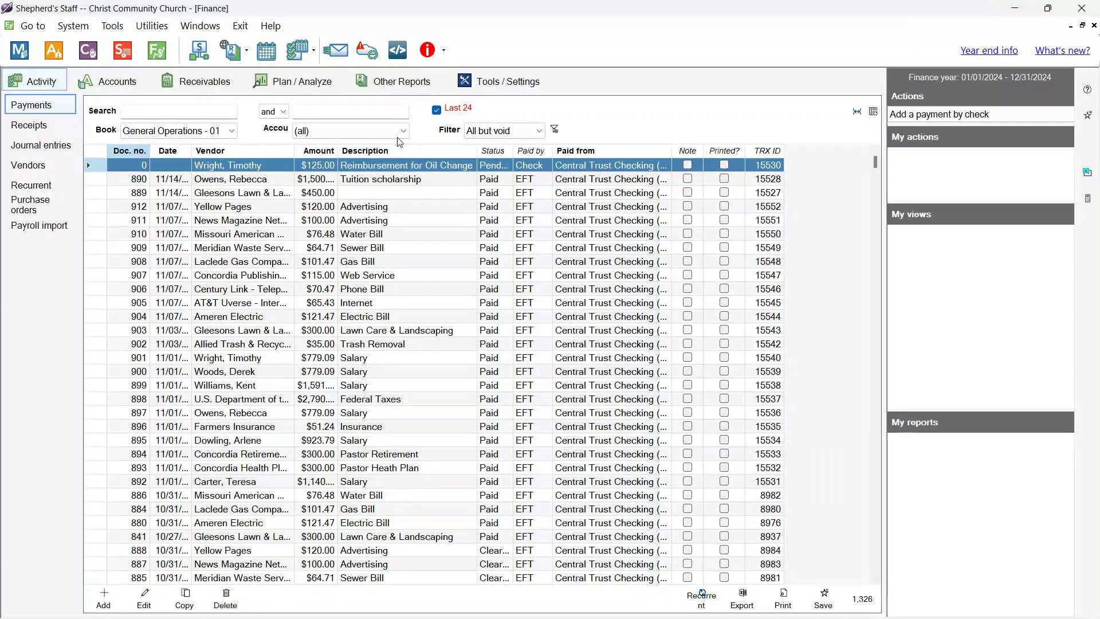
Examine the payments list's two search fields and its account, status and book filter choices without changing them.
click(226, 112)
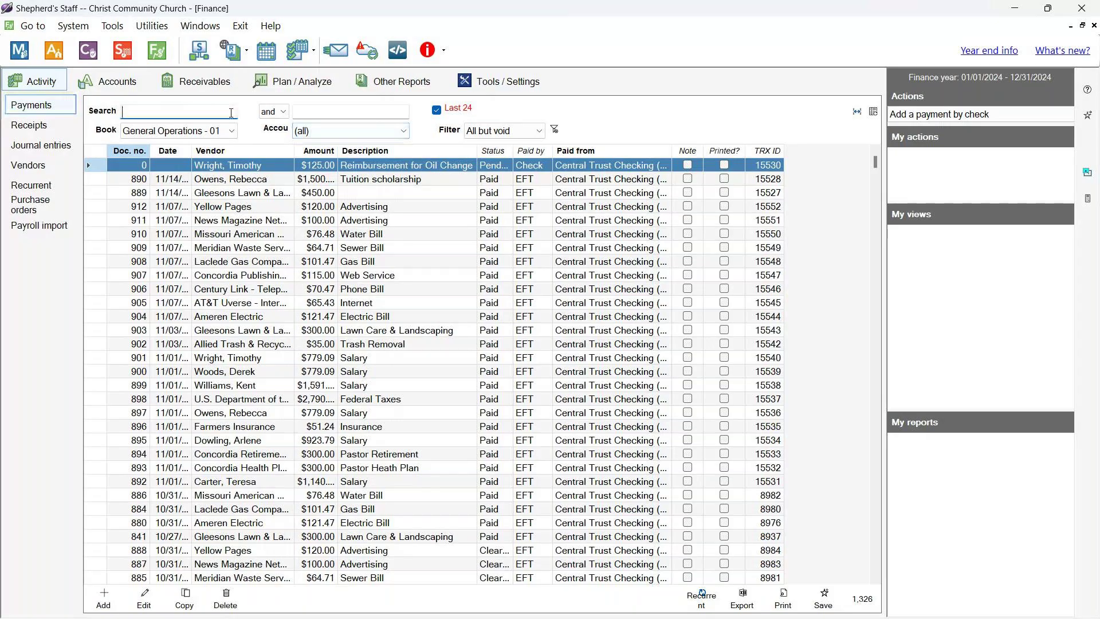
click(320, 115)
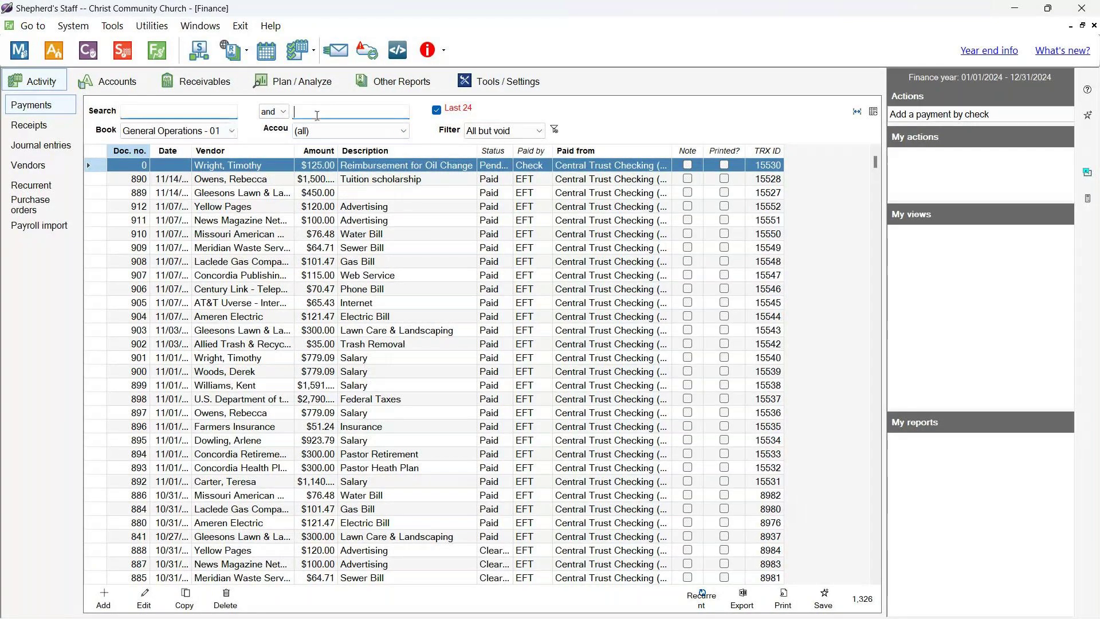
click(219, 115)
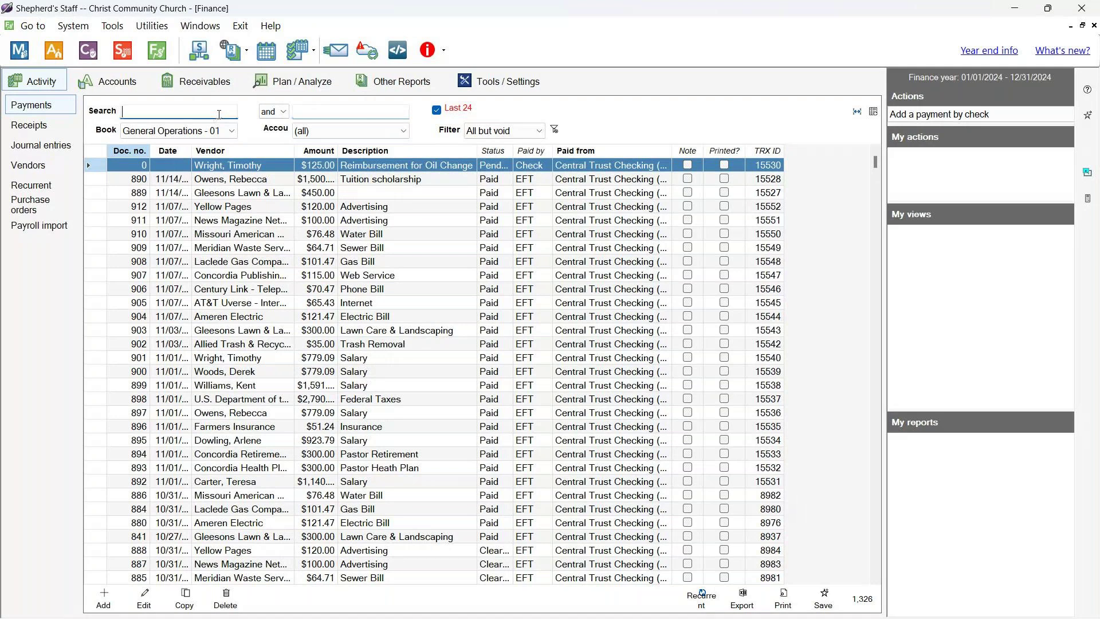
click(329, 109)
click(307, 111)
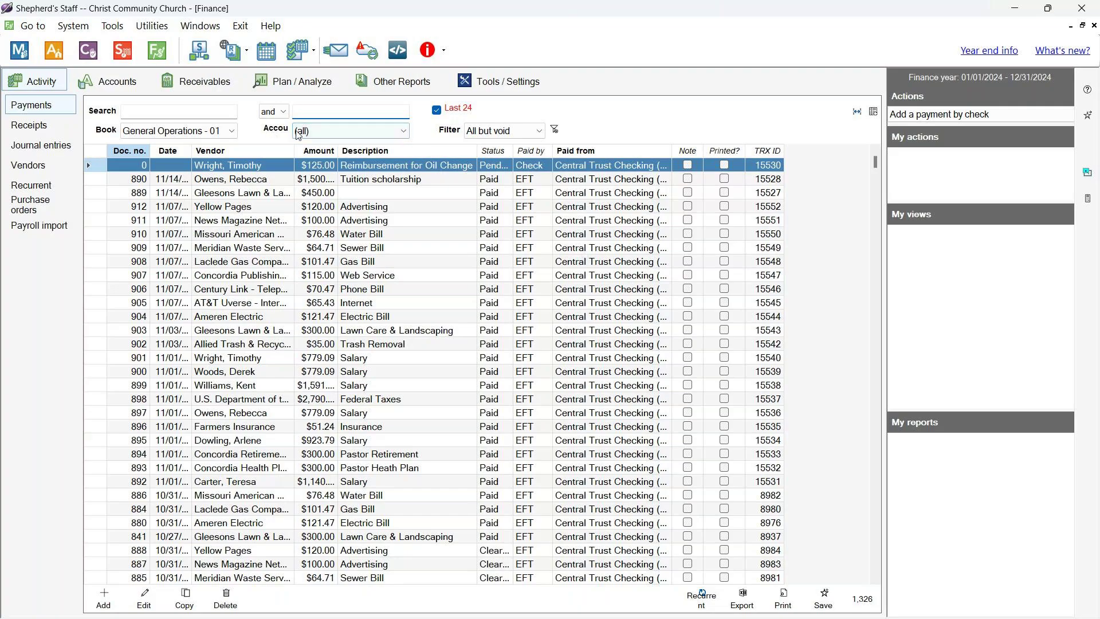
click(401, 133)
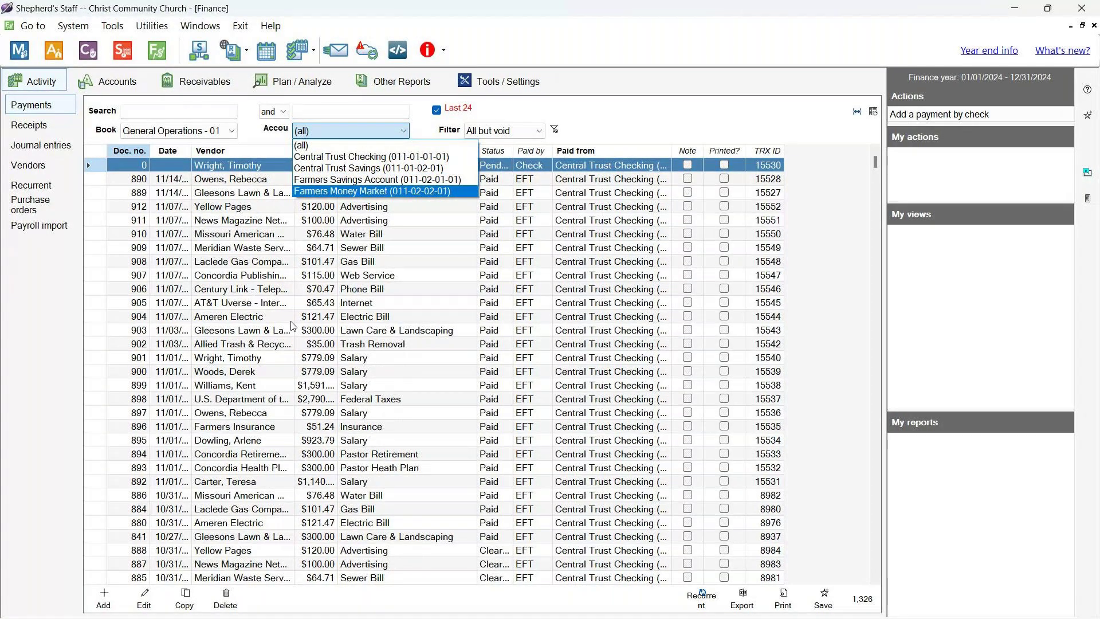
click(516, 131)
click(516, 130)
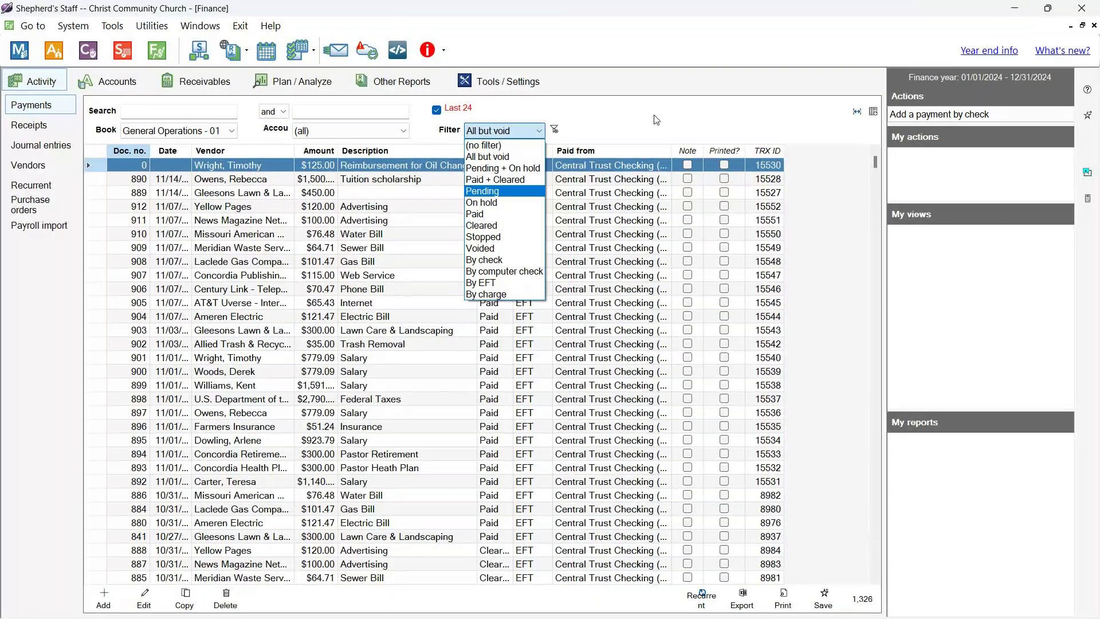
click(235, 134)
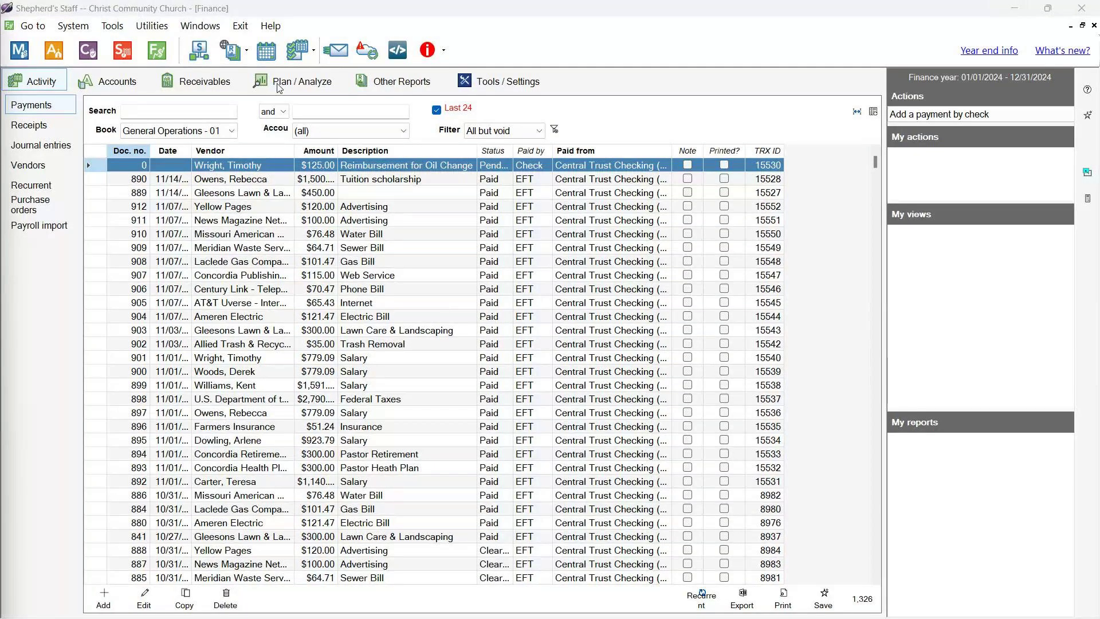
Show the accounts tree and expand Asset through Central Trust and Checking to the individual account.
click(122, 86)
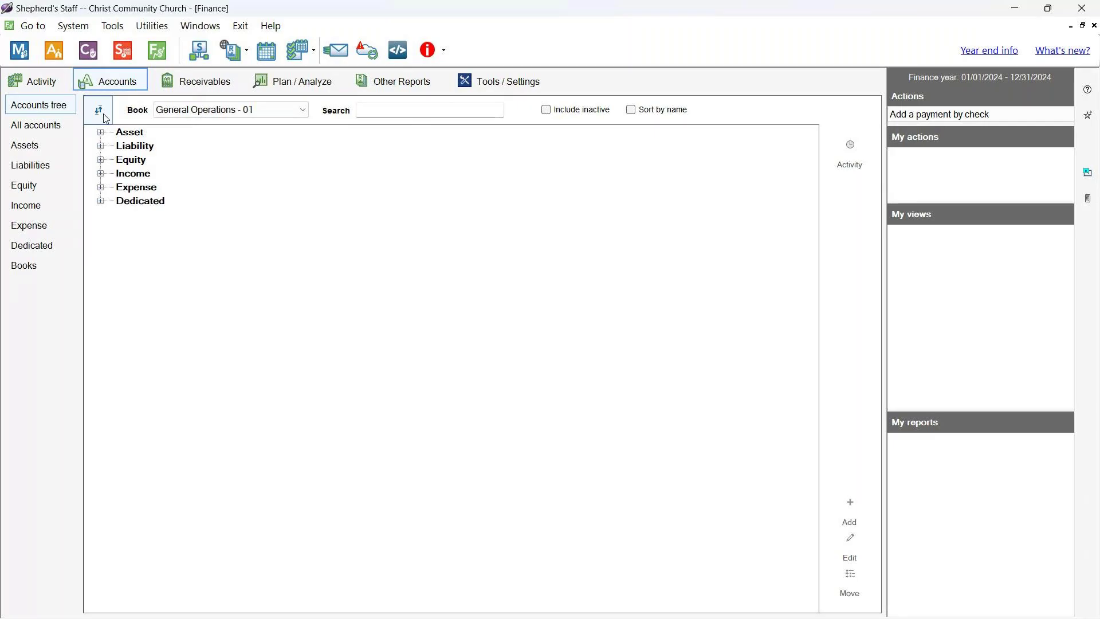
click(101, 133)
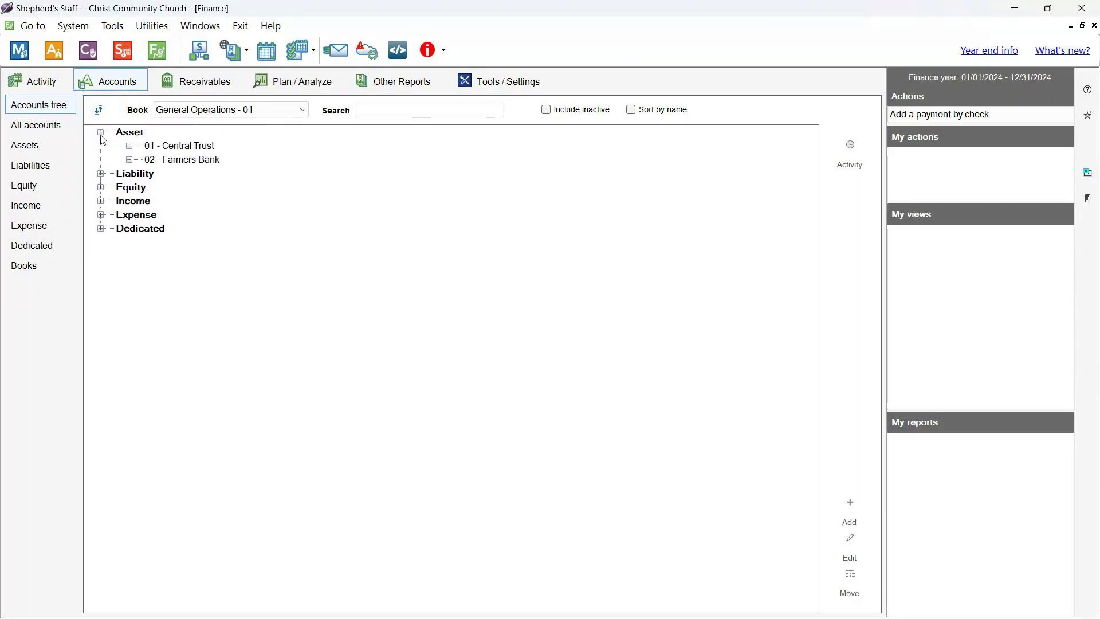
click(130, 146)
click(159, 161)
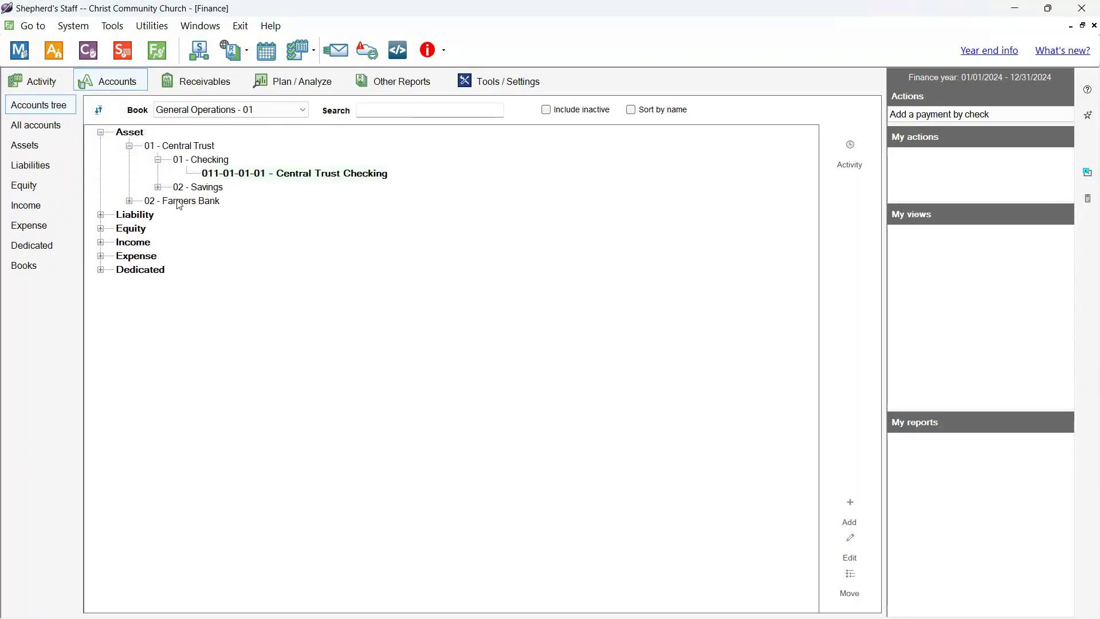
Expand the entire accounts tree and look through the liability, equity, income and expense accounts.
click(101, 115)
click(101, 115)
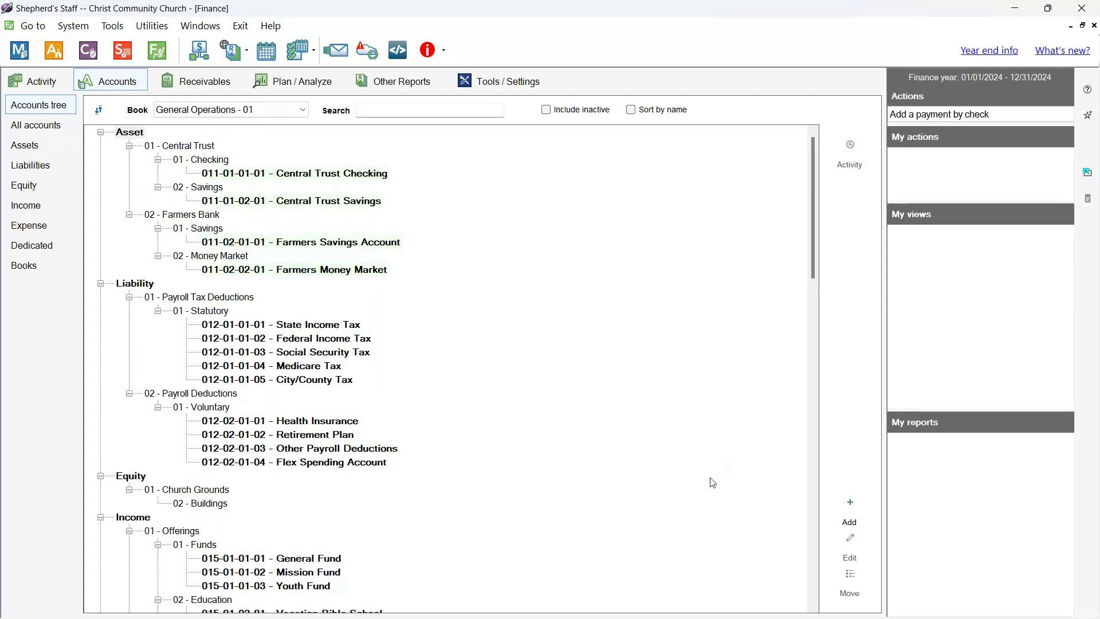
scroll(672, 456, down, 10)
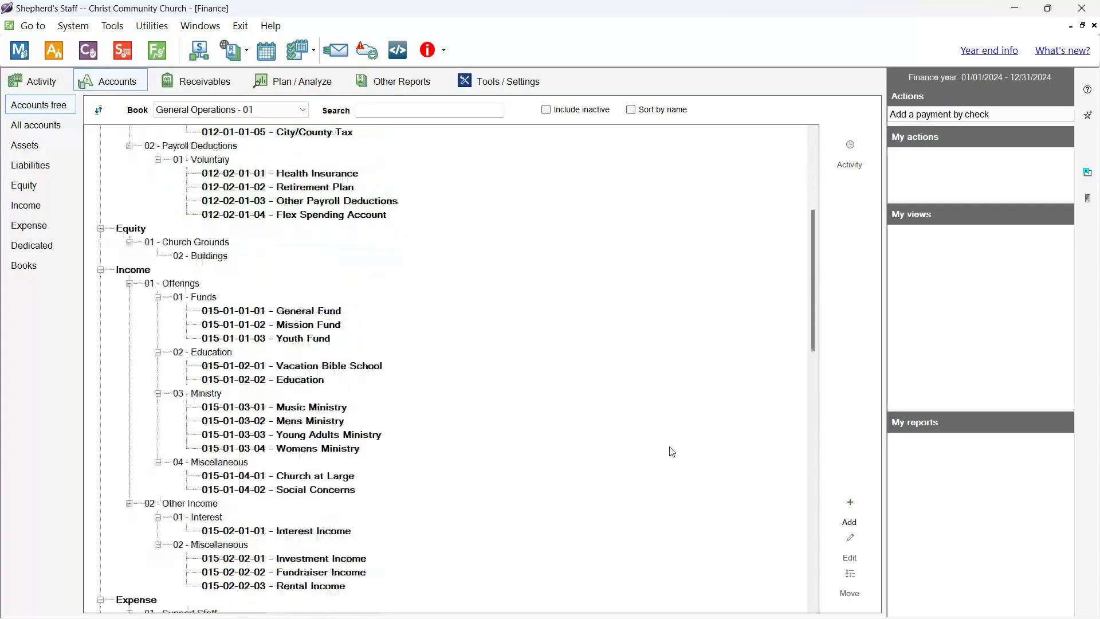
scroll(672, 451, down, 2)
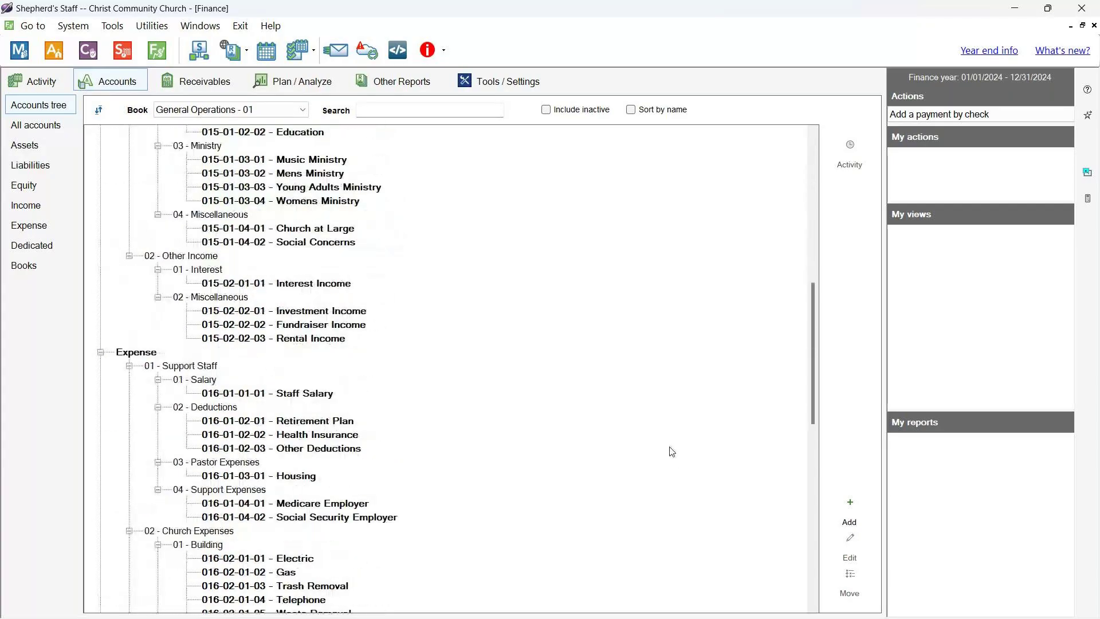
List all accounts, review the print preview of the account list, and close the preview.
click(52, 125)
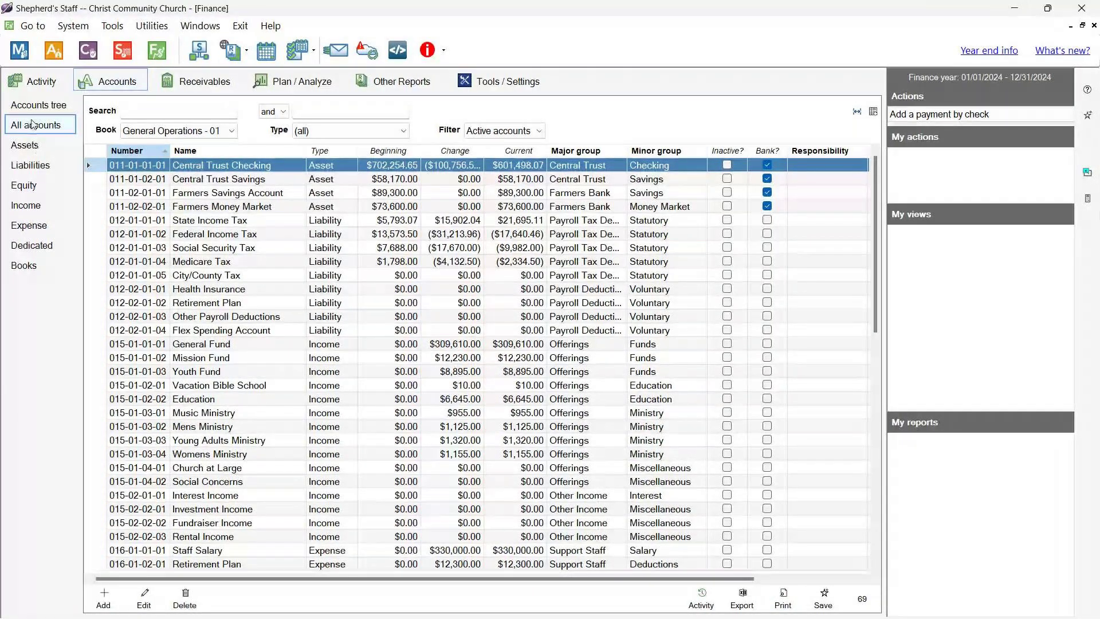
click(790, 604)
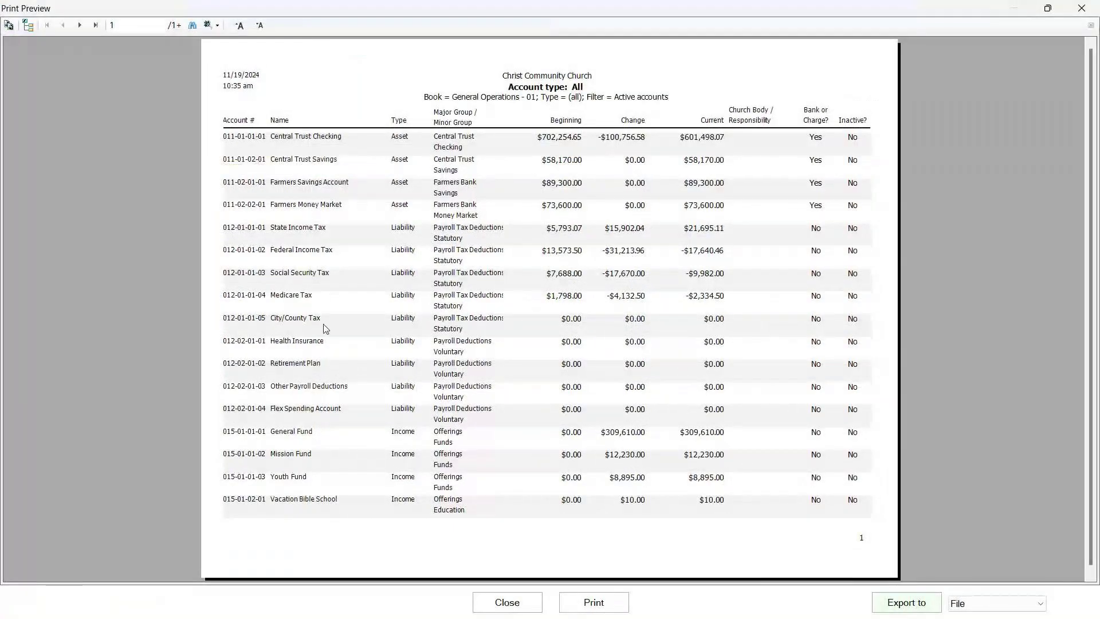
scroll(450, 534, down, 1)
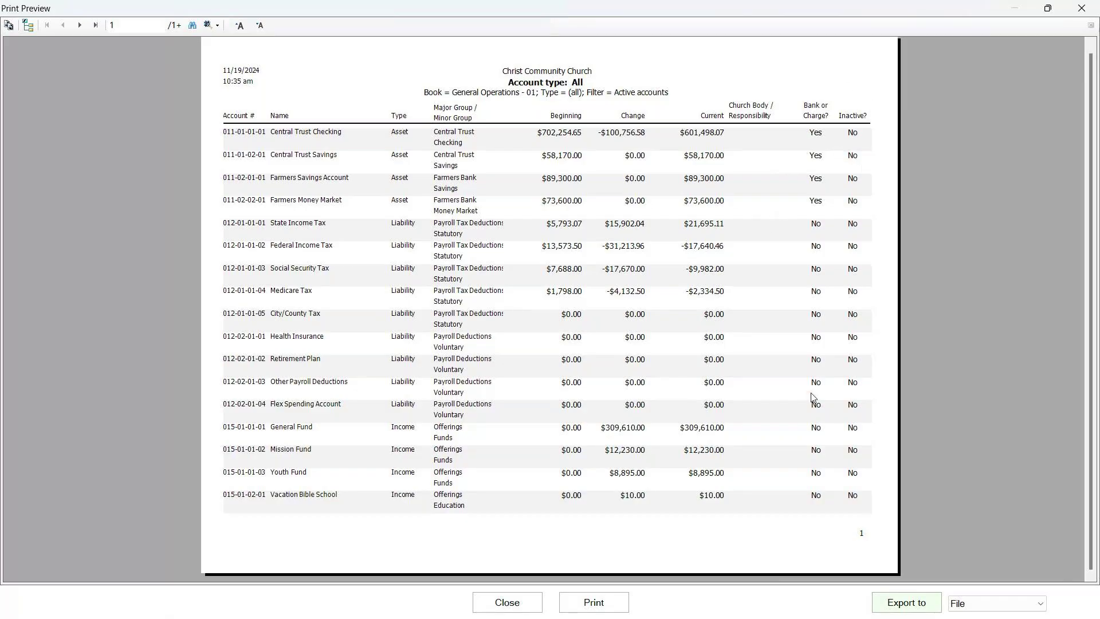
click(512, 608)
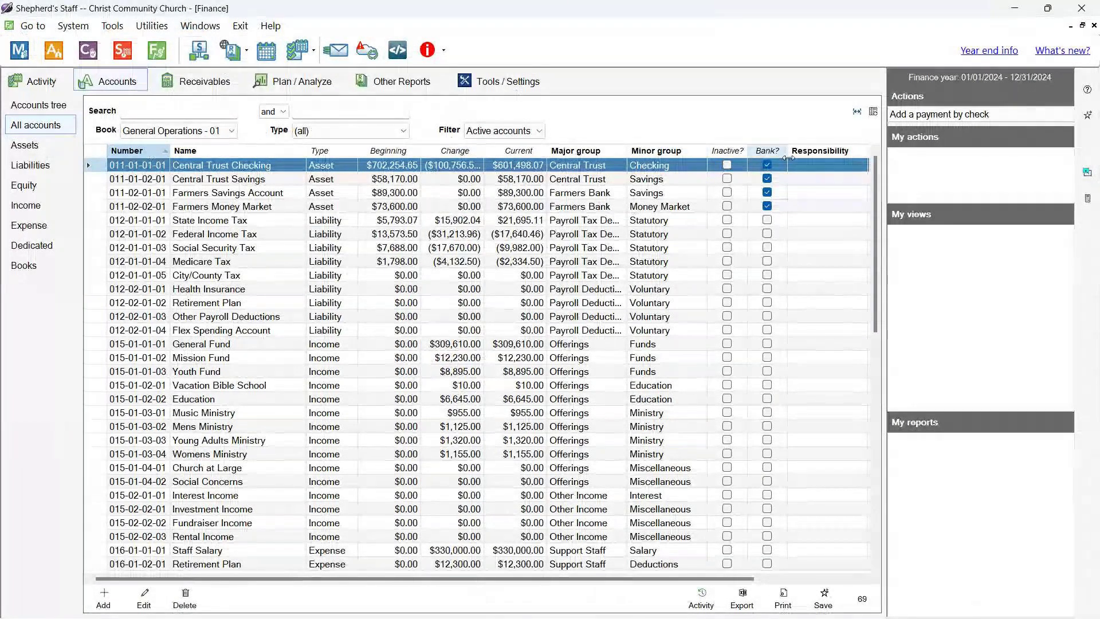
drag(725, 580, 443, 236)
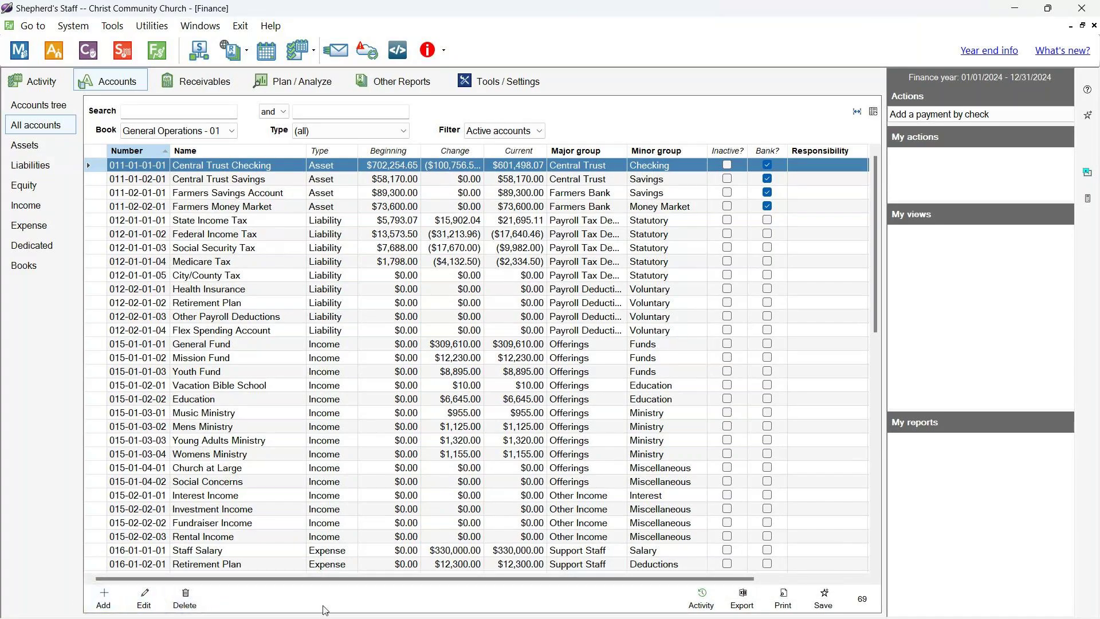
click(441, 495)
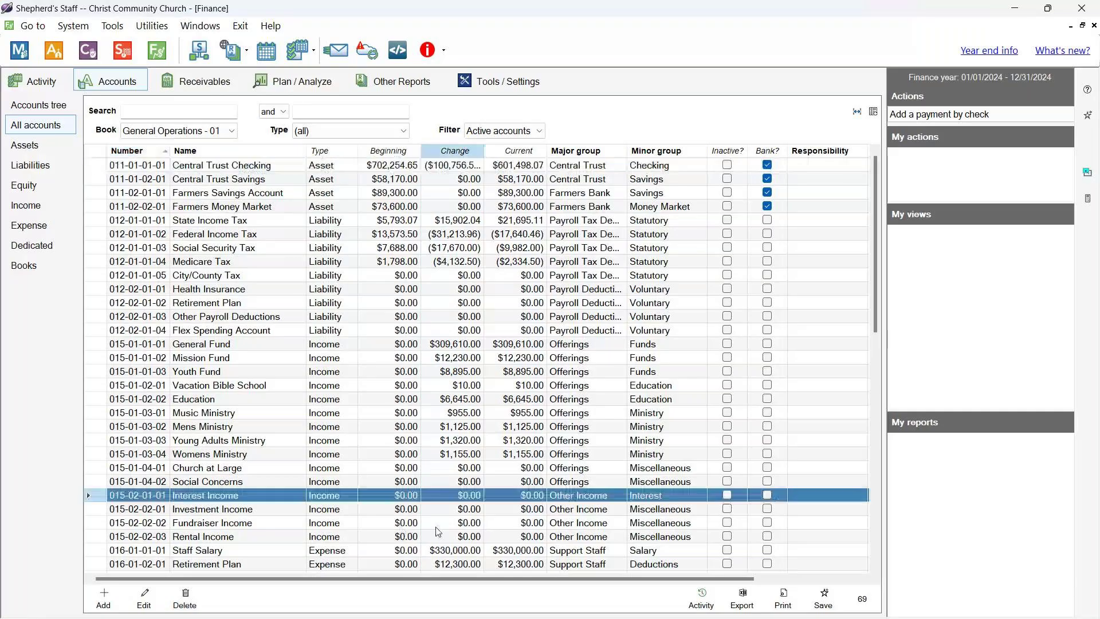
scroll(453, 522, down, 2)
scroll(453, 522, up, 2)
click(500, 317)
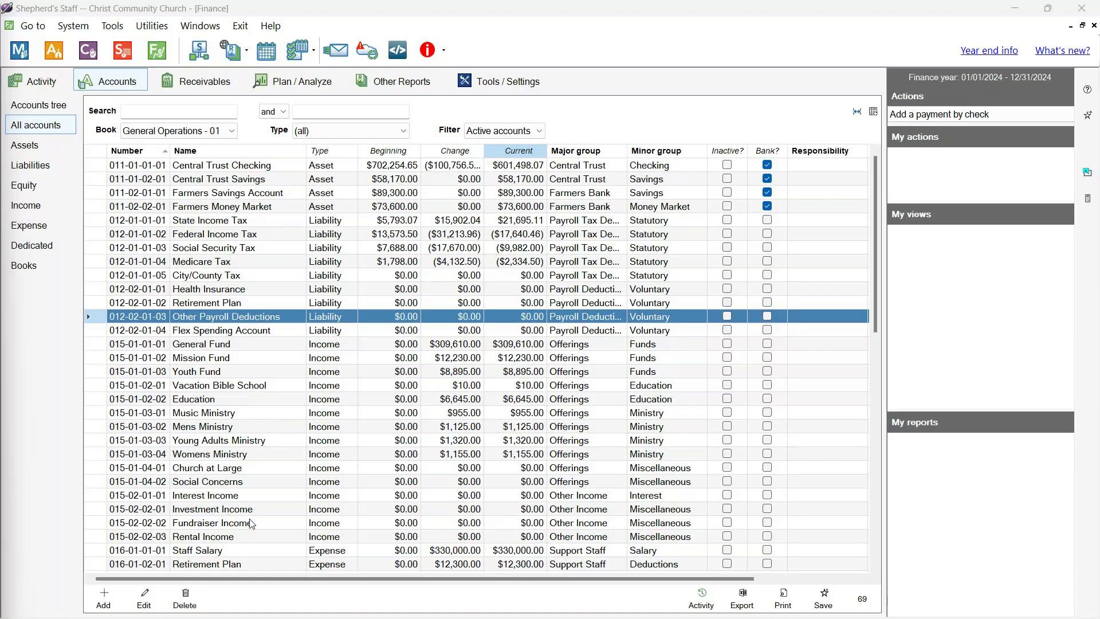
Start a new asset account named Farmers Bank CD and assign it to major group 02-Farmers Bank.
click(104, 599)
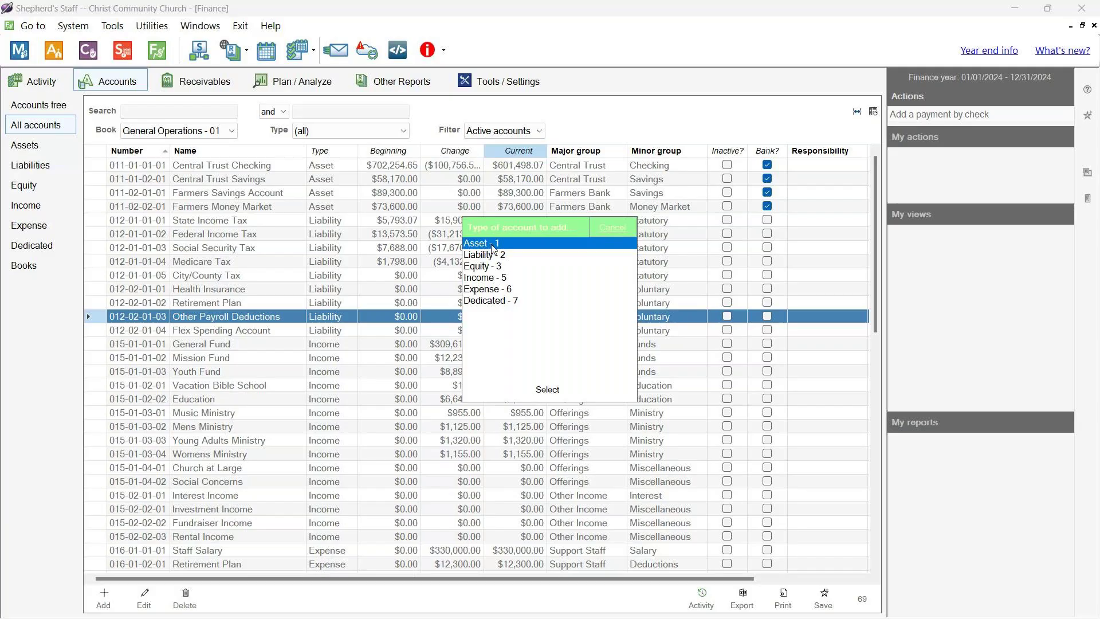
click(548, 390)
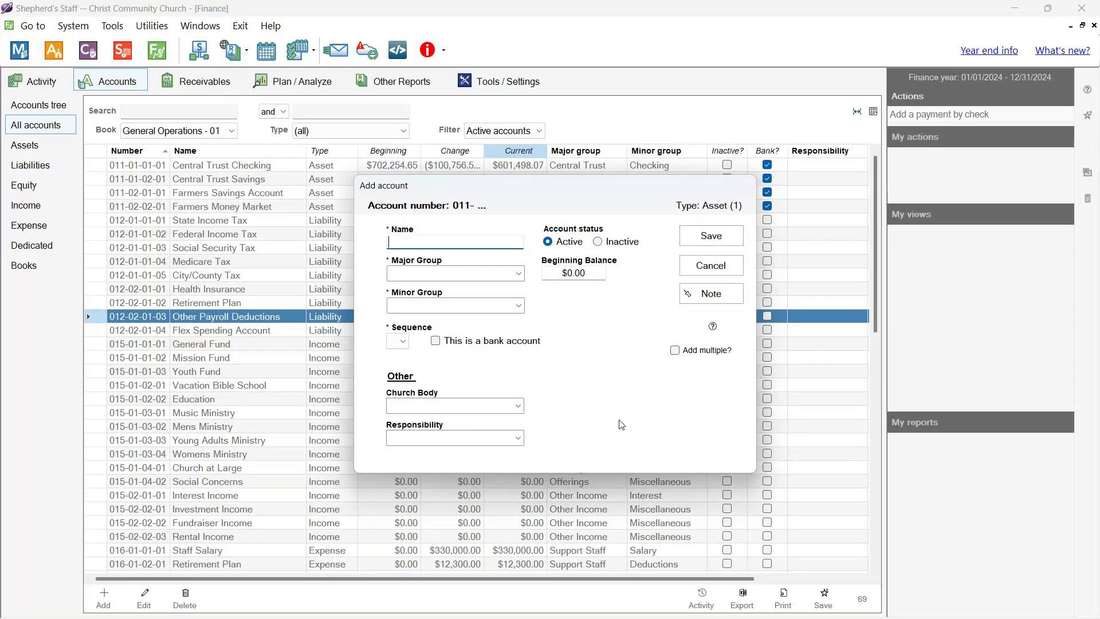
drag(530, 191, 448, 173)
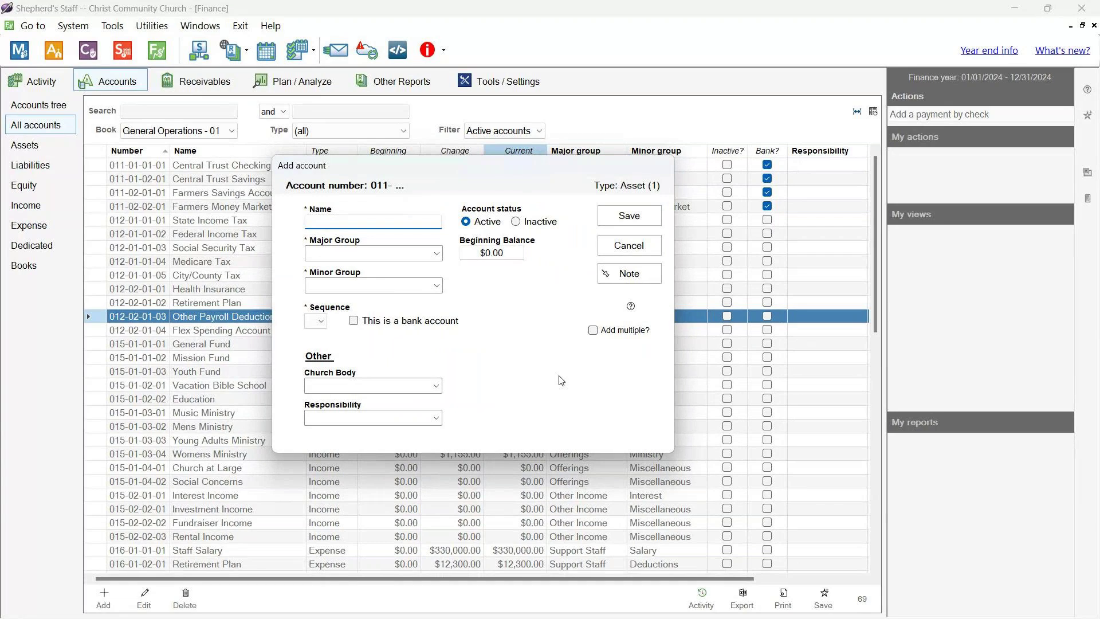
text(Farmers' Bank CD)
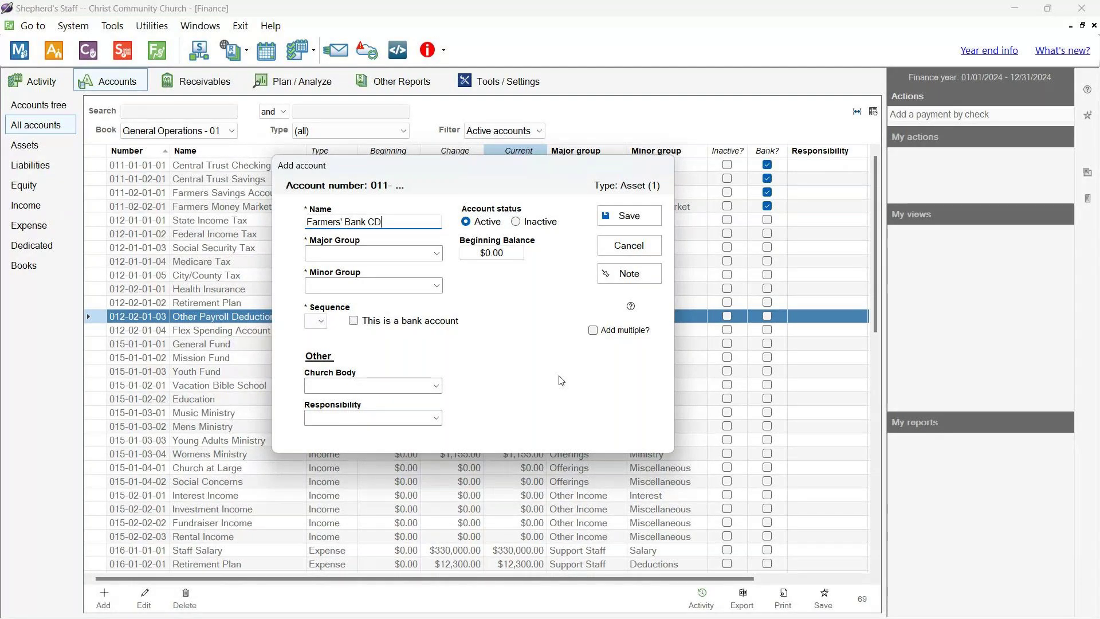
click(344, 222)
key(BackSpace)
key(BackSpace)
drag(389, 161, 398, 193)
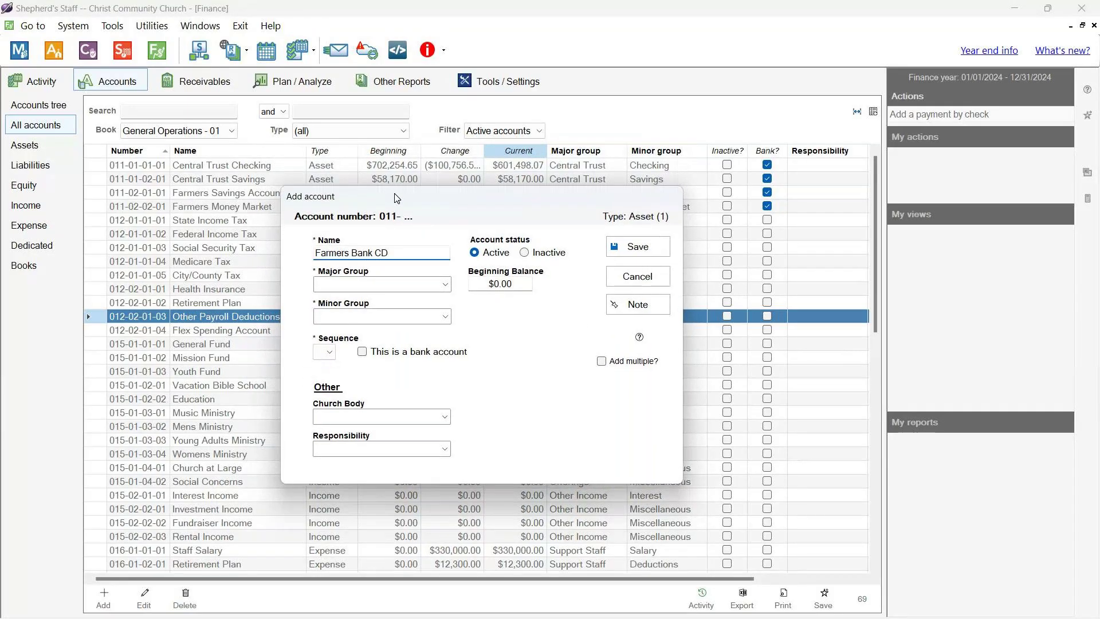
click(443, 285)
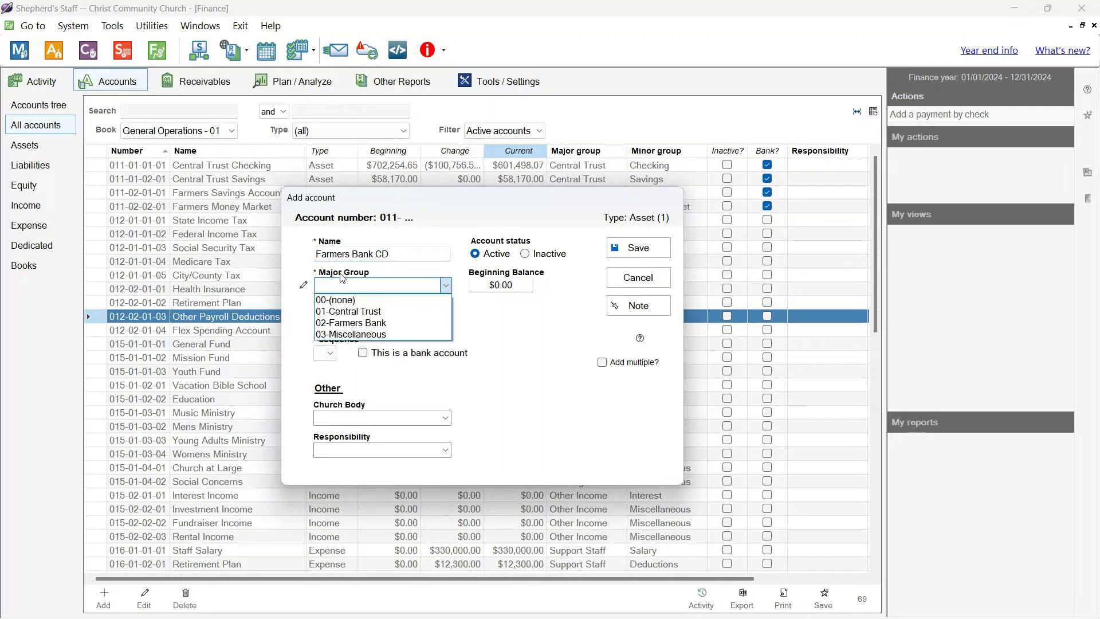
click(328, 323)
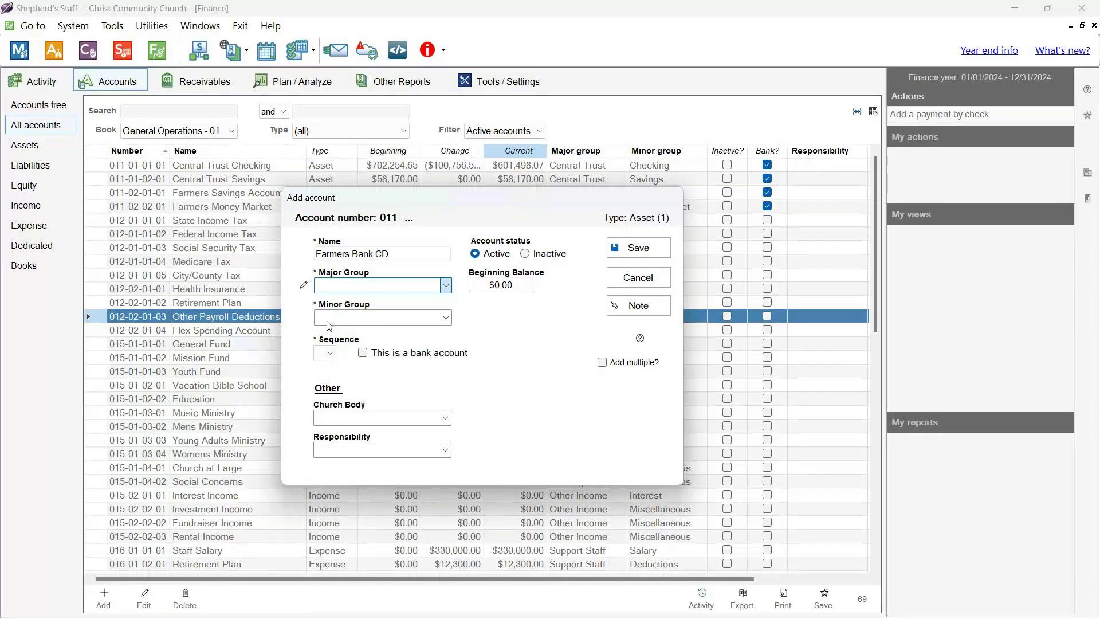
Create minor group 03 named Investments under Farmers Bank and assign it to the new account.
click(446, 319)
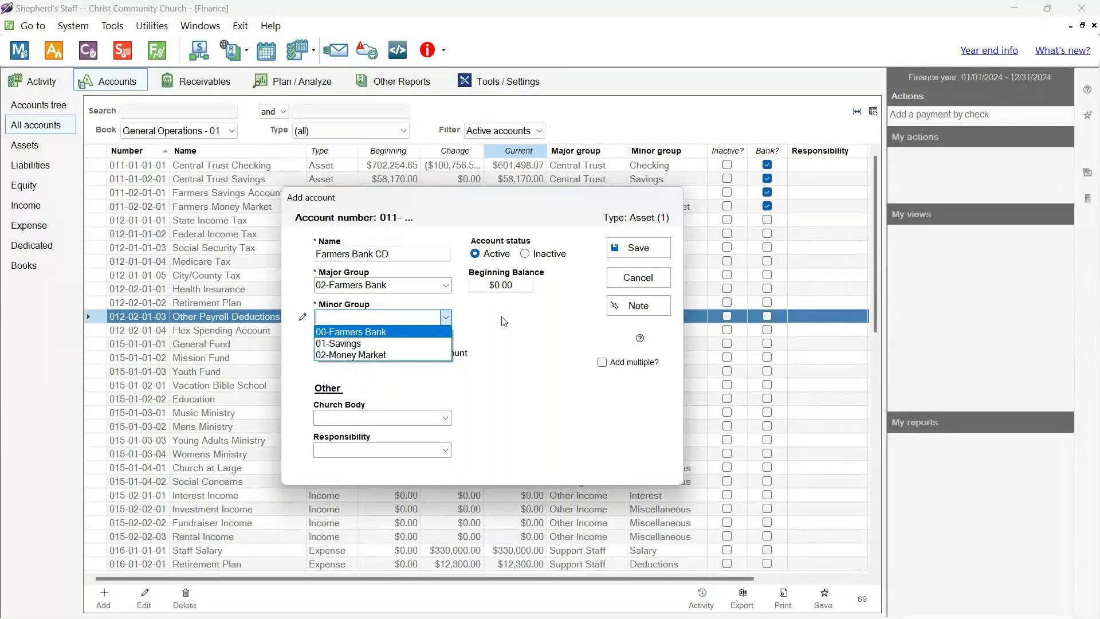
click(303, 320)
click(303, 319)
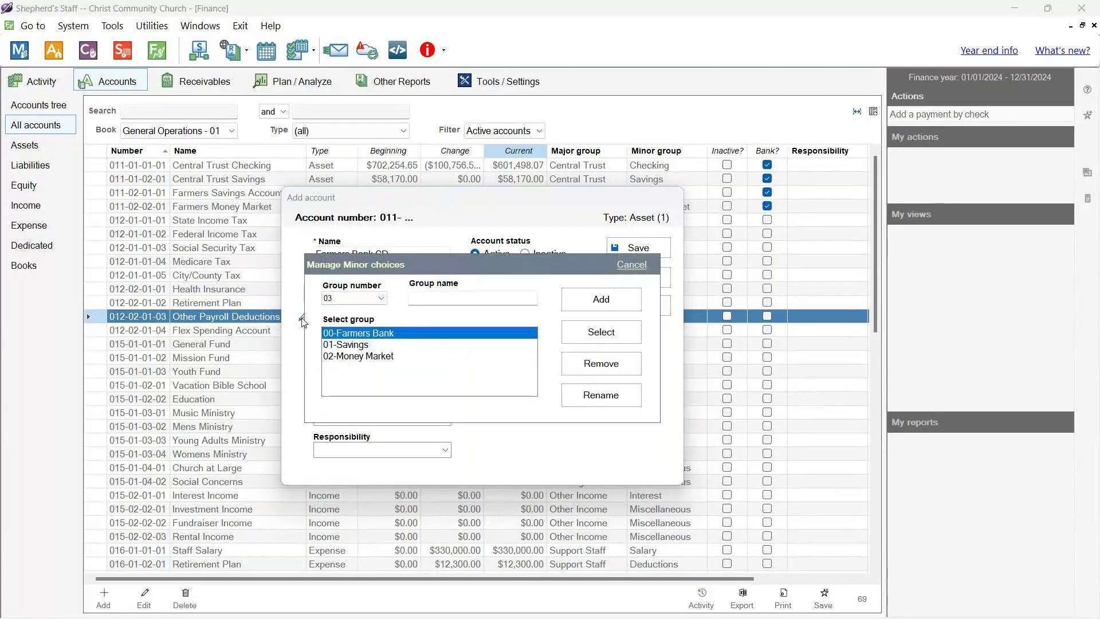
click(439, 304)
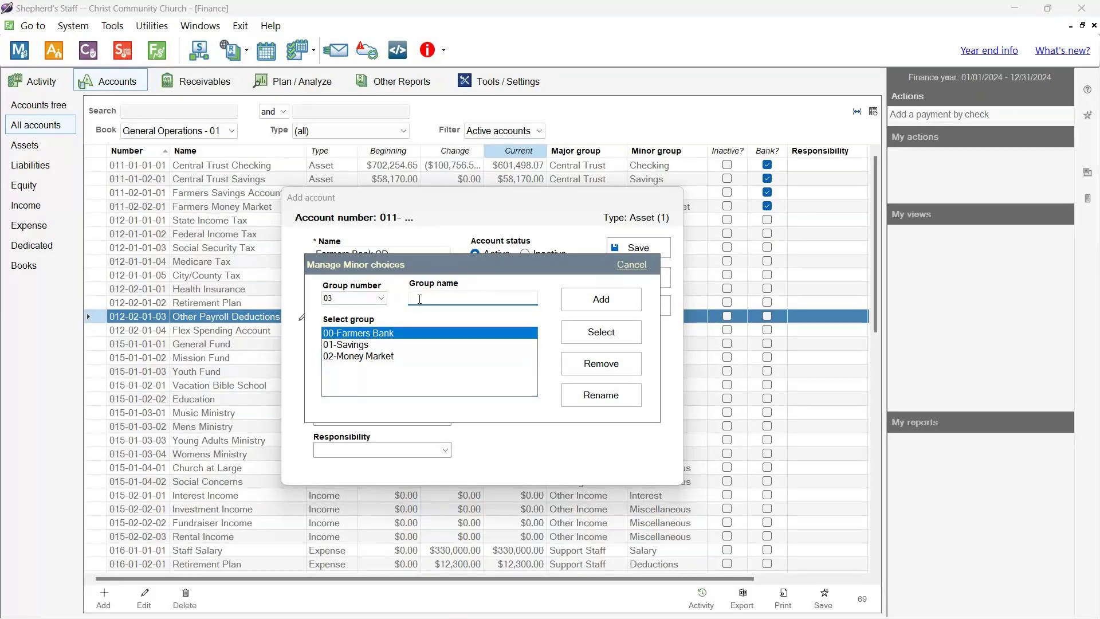
text(Investments)
click(625, 302)
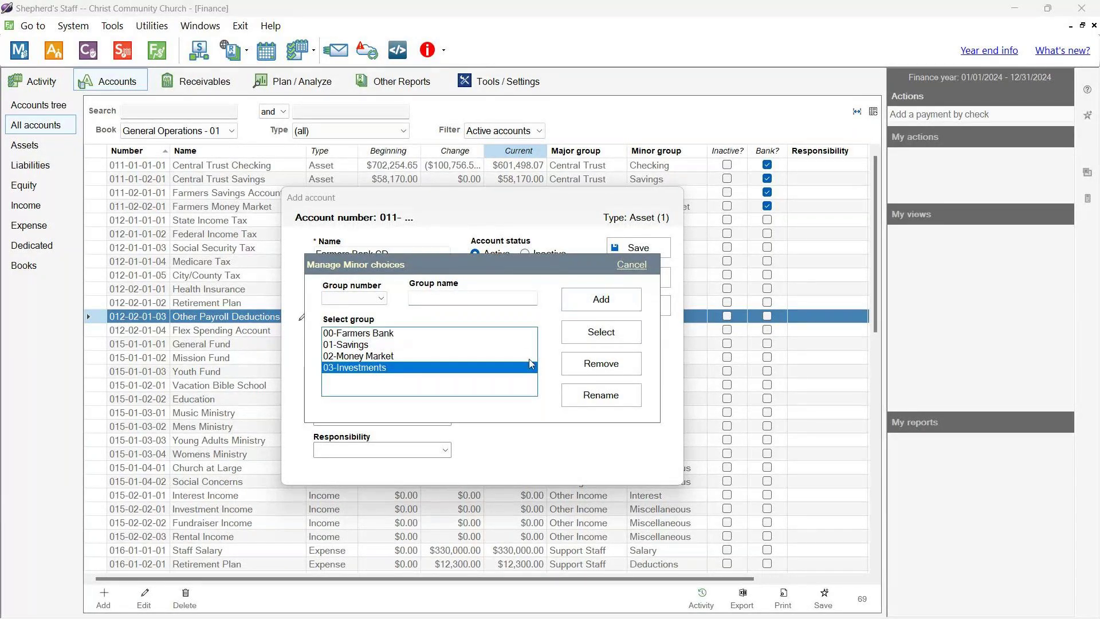
click(597, 342)
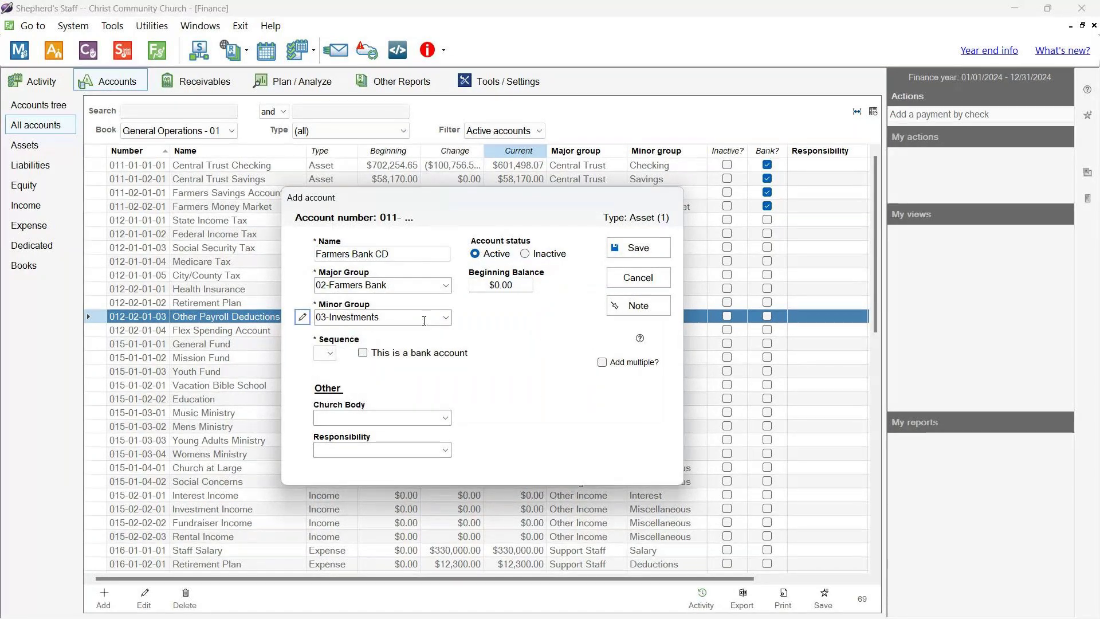
Set the Farmers Bank CD account's sequence number to 01.
click(331, 354)
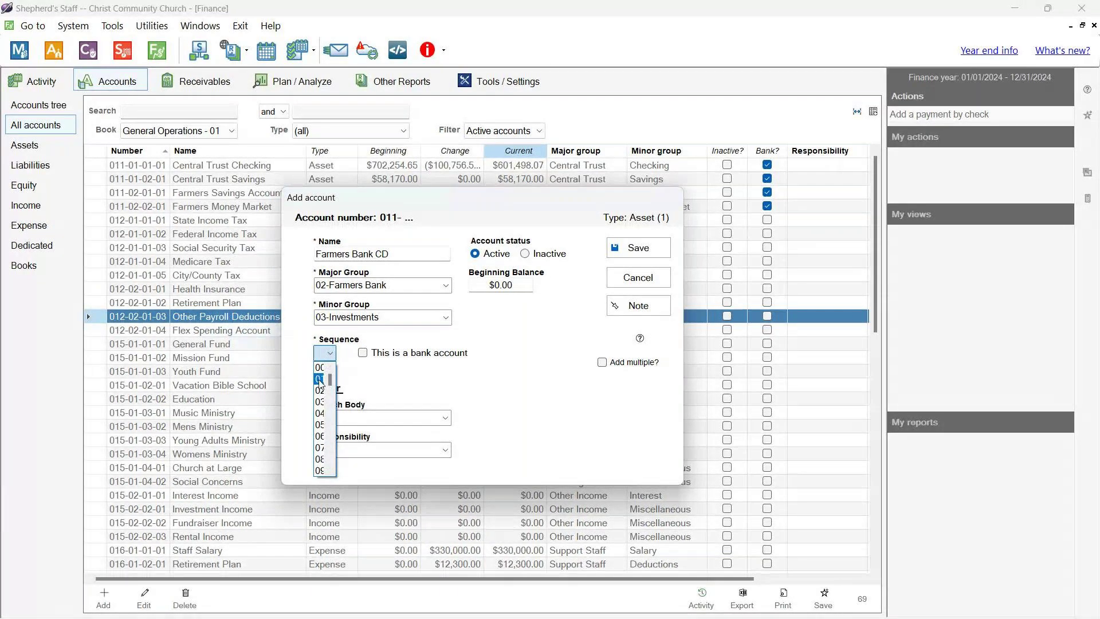
click(320, 379)
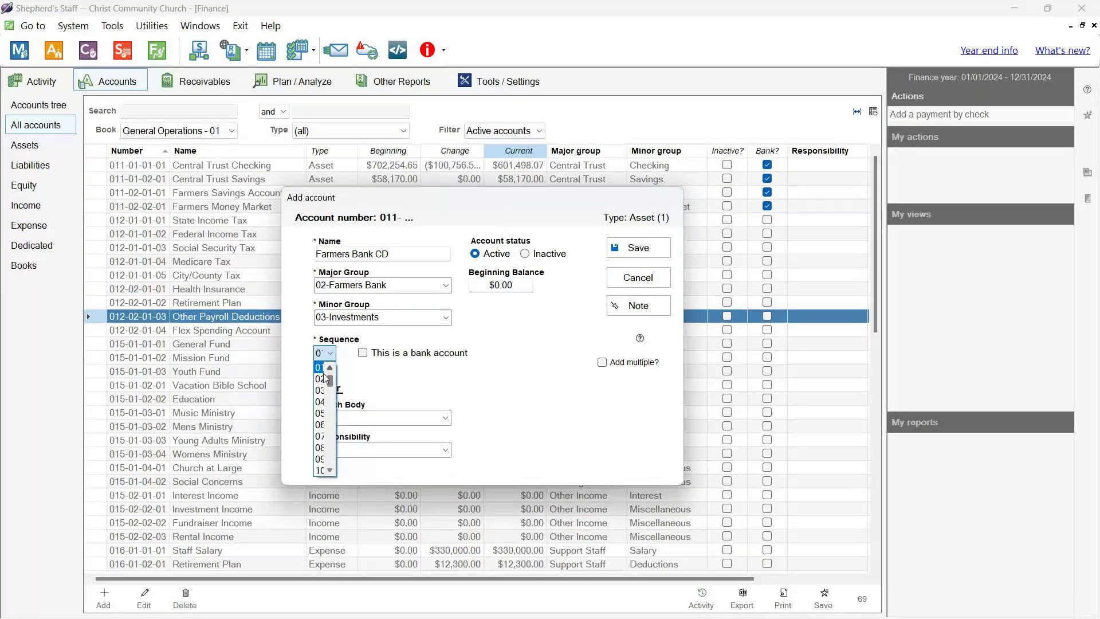
click(324, 374)
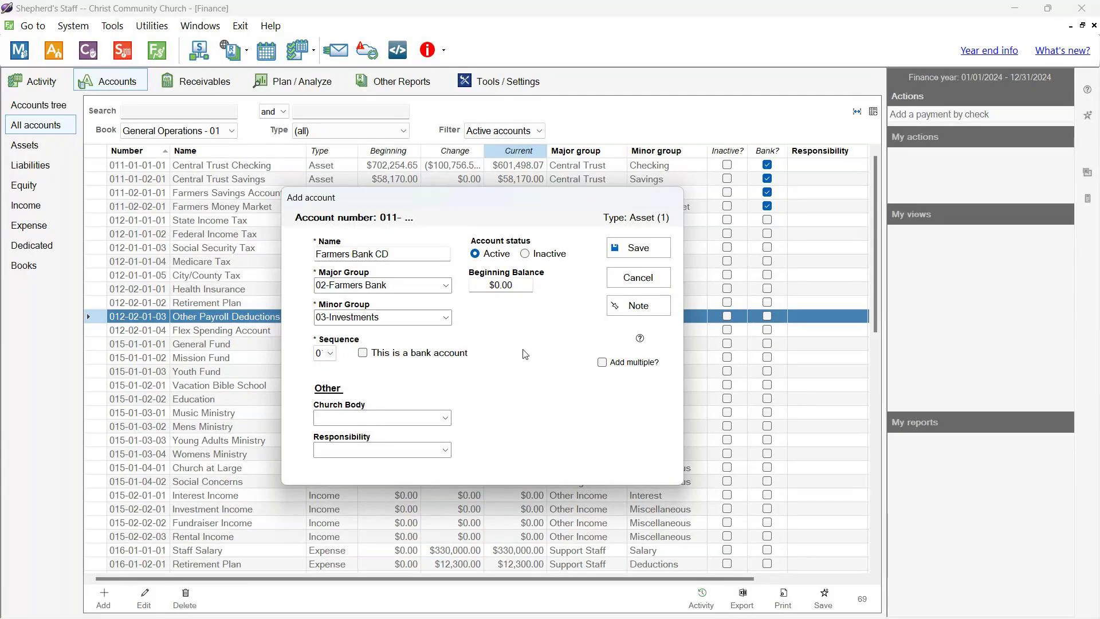
Try marking the new account as a bank account with an overridden next check number of 1234, and clear the bank account option again.
click(363, 353)
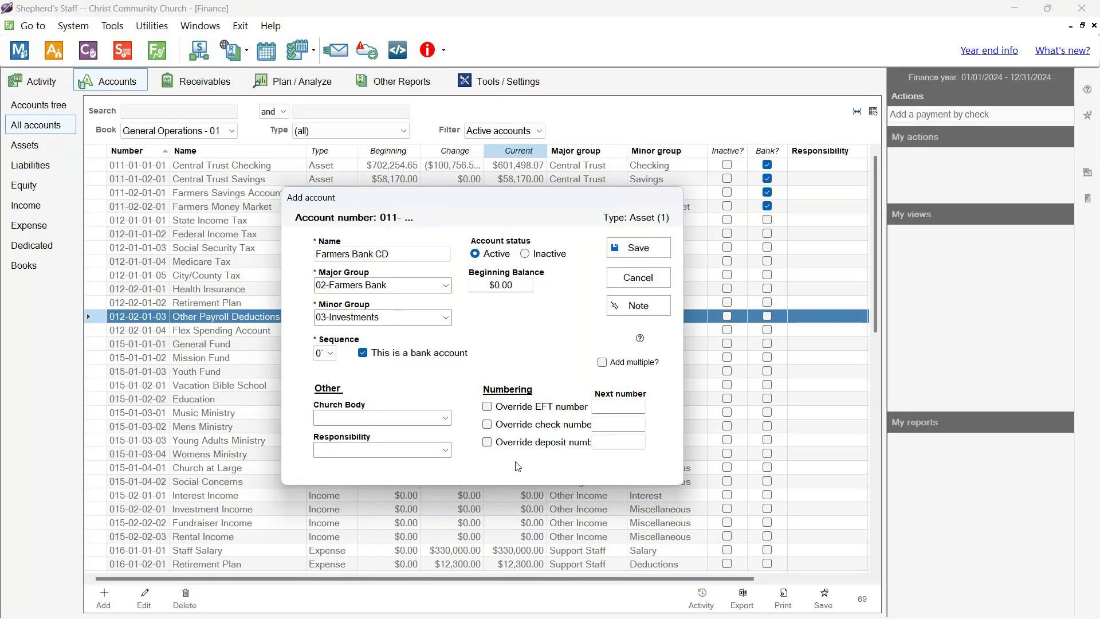
click(504, 429)
click(596, 426)
text(1234)
click(365, 358)
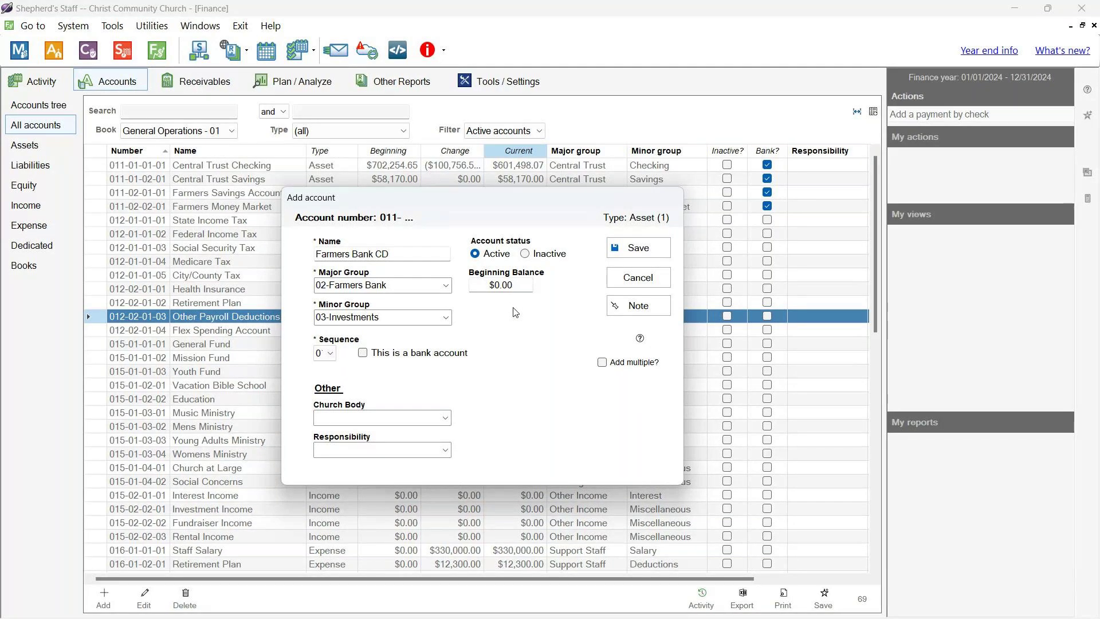
Create church body group 01 named Investment Committee and assign it to the Farmers Bank CD account.
key(Tab)
key(ctrl+a)
click(446, 418)
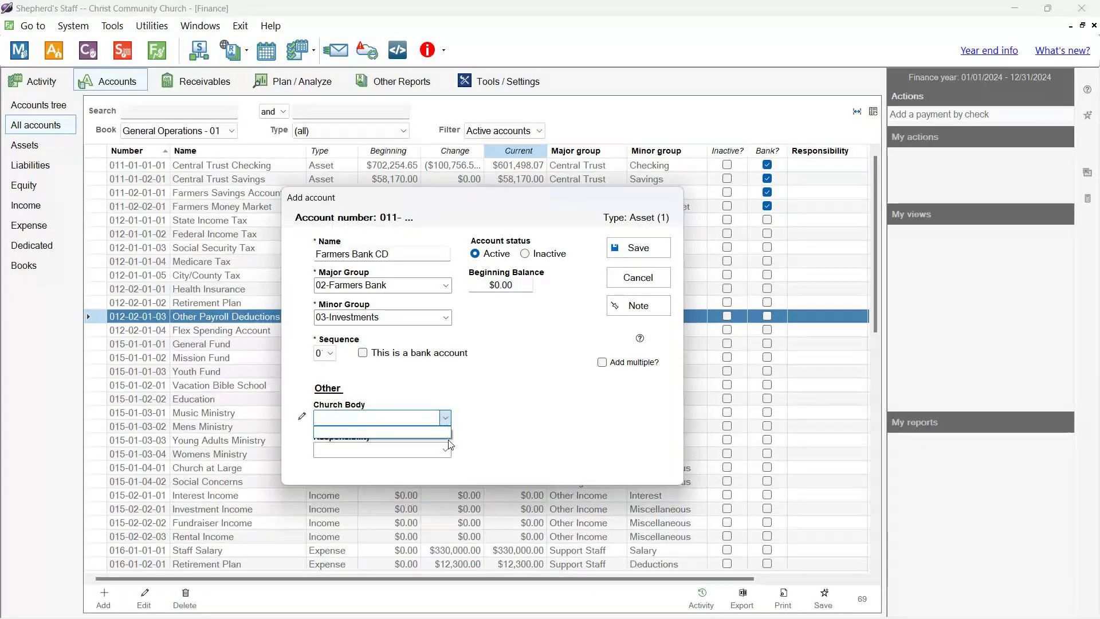
key(Tab)
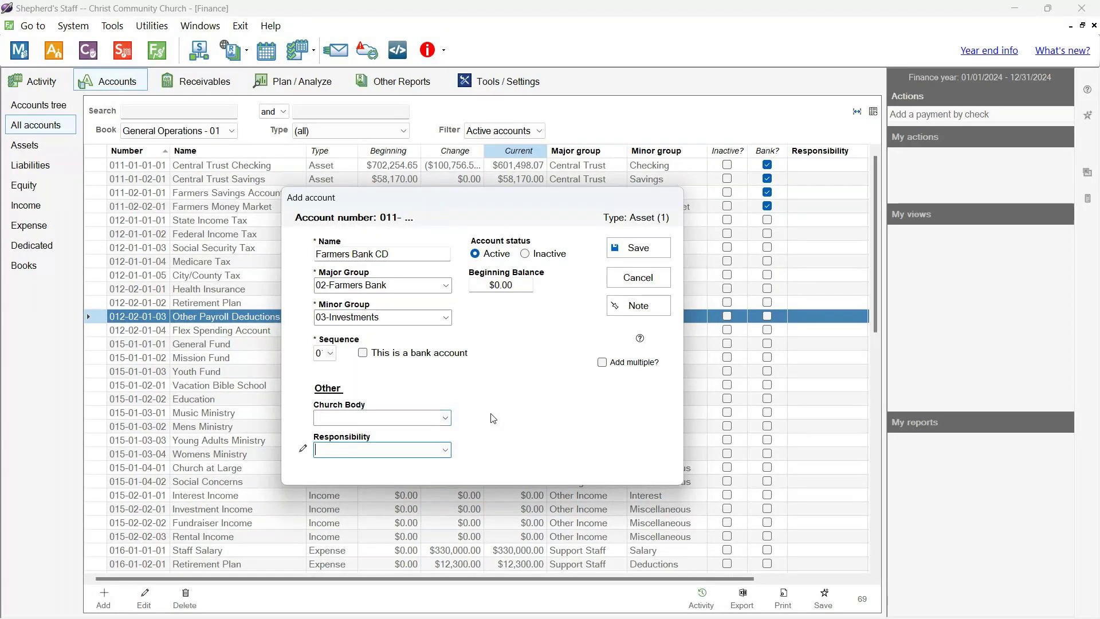
click(445, 417)
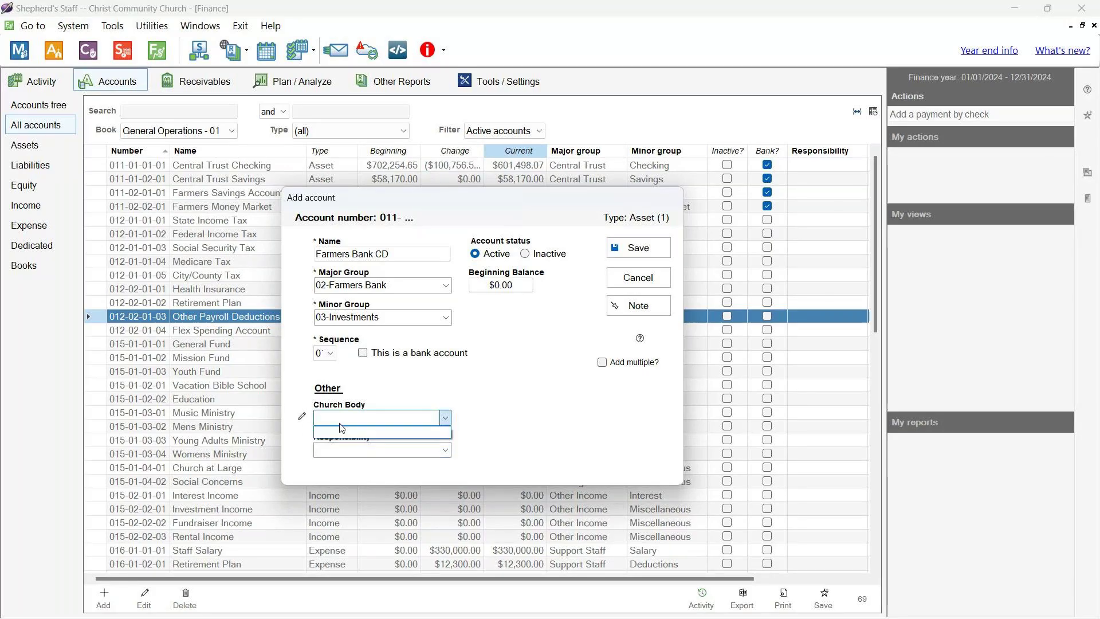
click(303, 417)
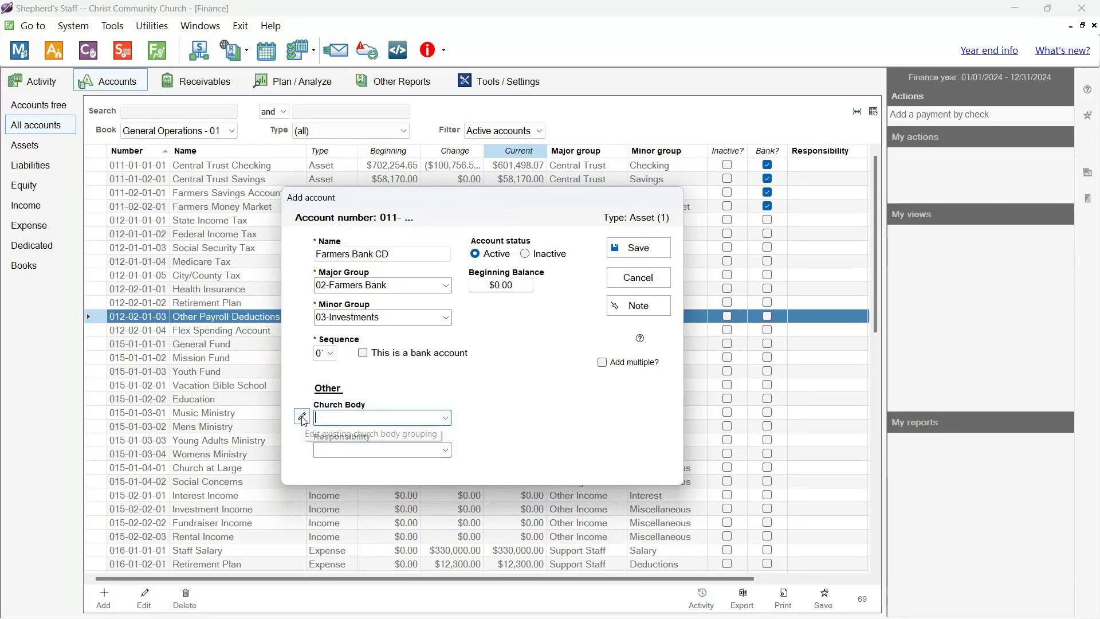
click(302, 418)
click(457, 300)
text(In)
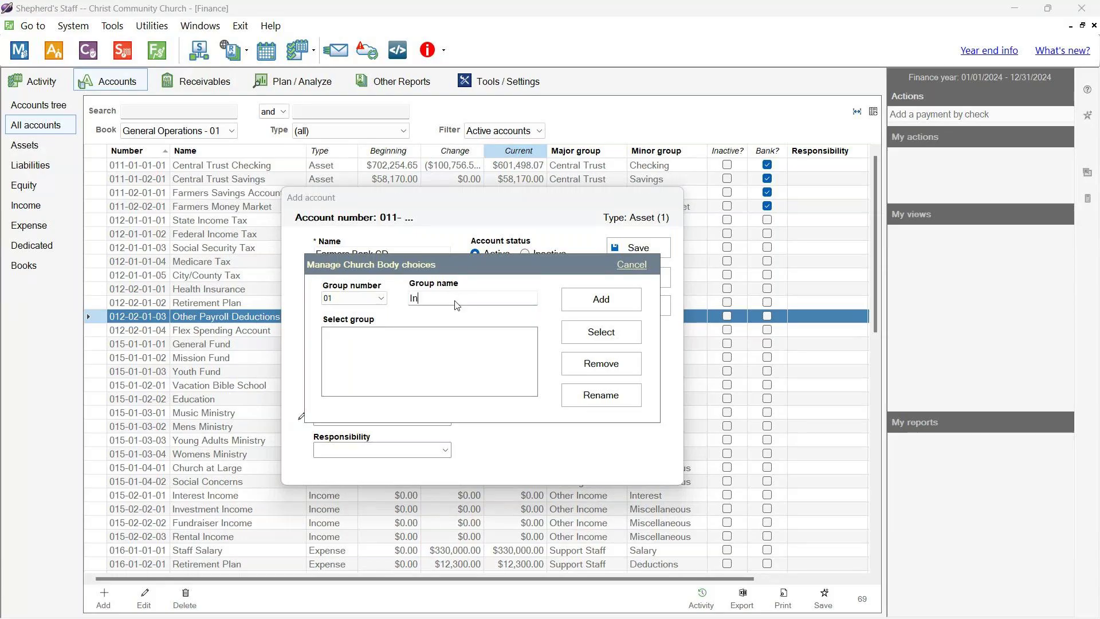
text(vestment Committere)
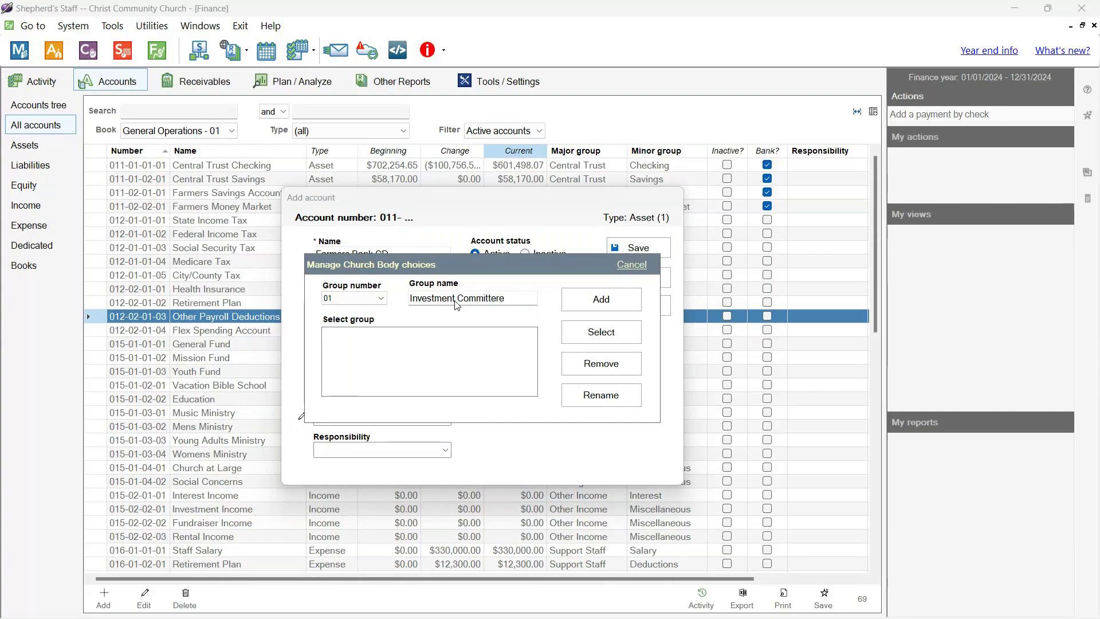
key(BackSpace)
click(601, 299)
click(603, 332)
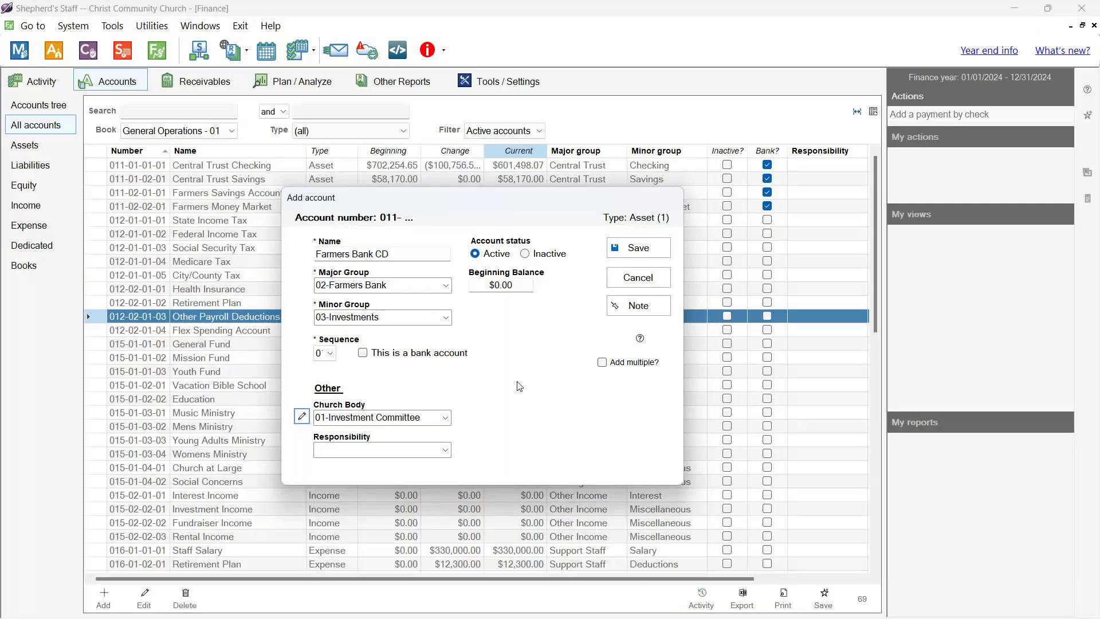
Save the new Farmers Bank CD account and review its row in the account list through the church body and note columns.
click(652, 257)
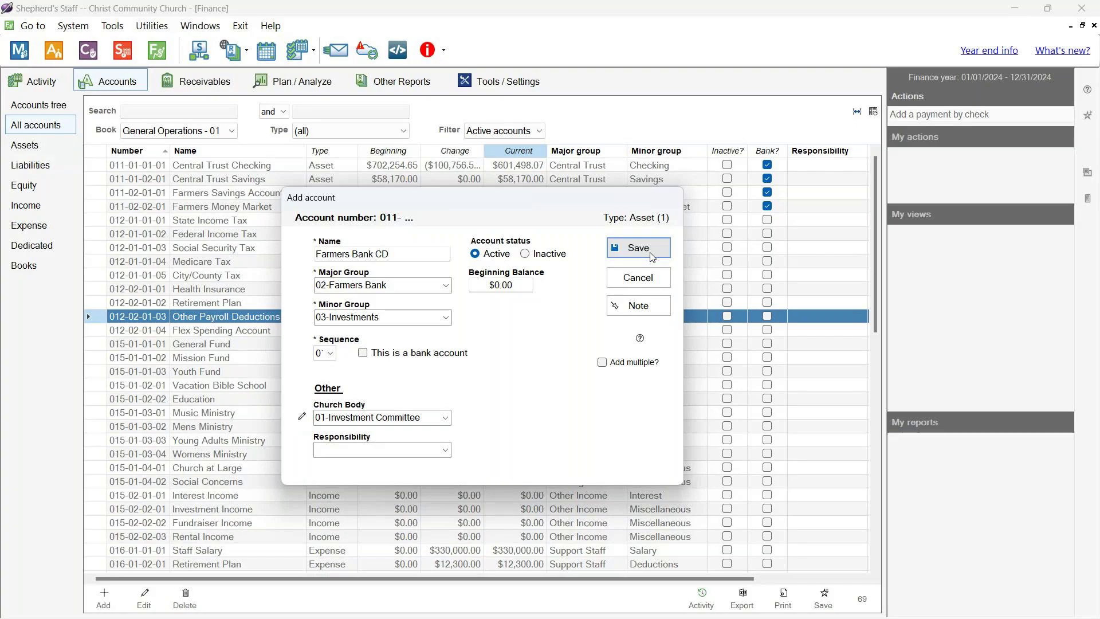
click(652, 257)
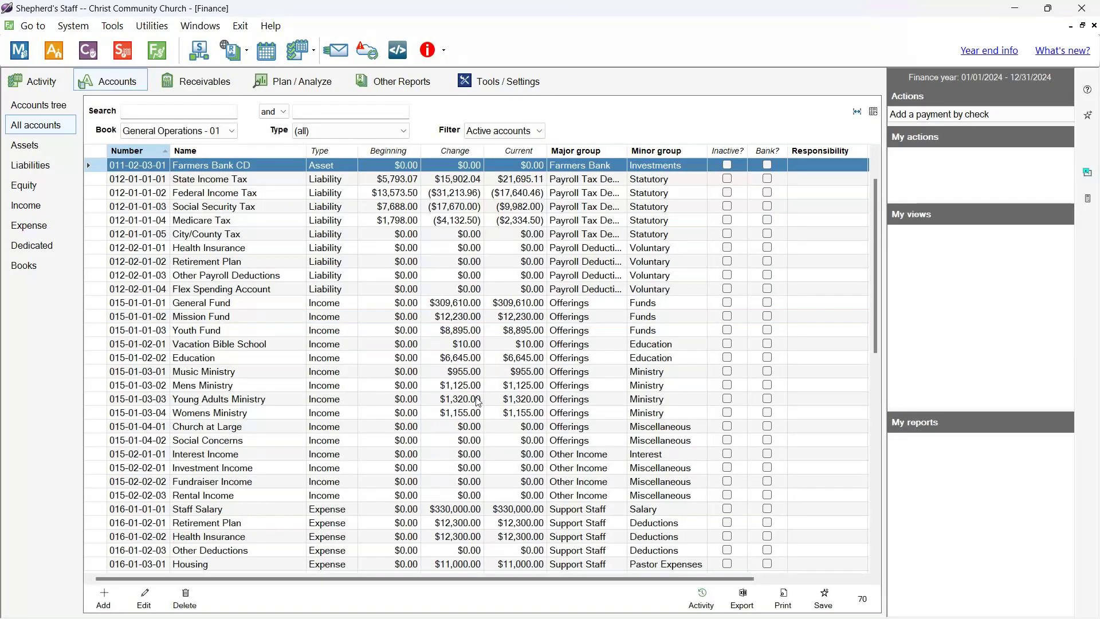
scroll(299, 226, up, 2)
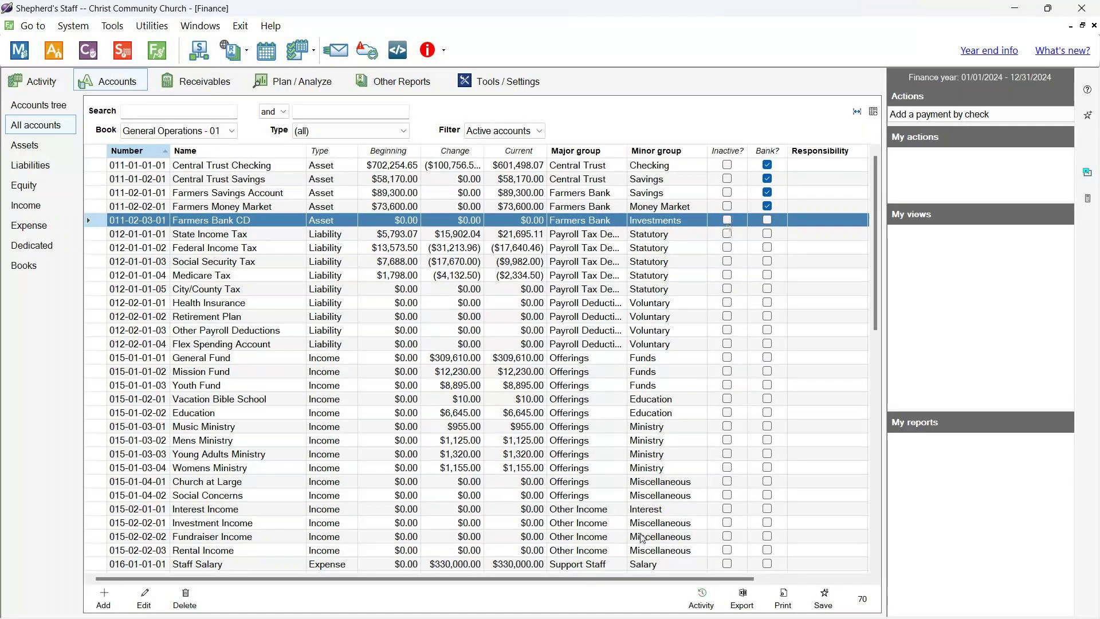
scroll(749, 586, right, 3)
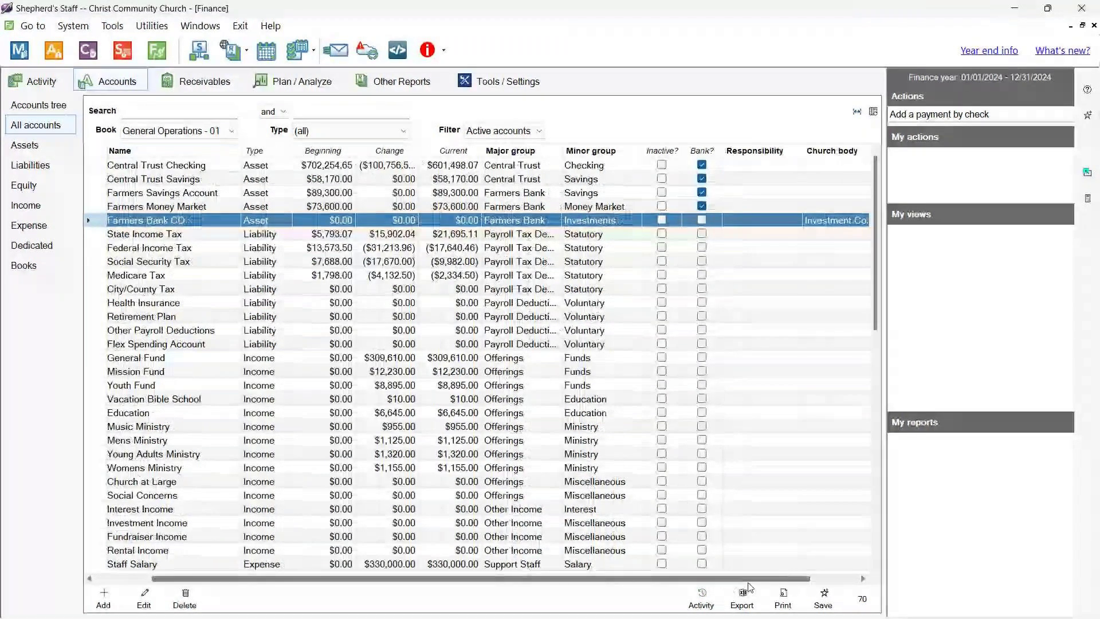
scroll(750, 585, right, 2)
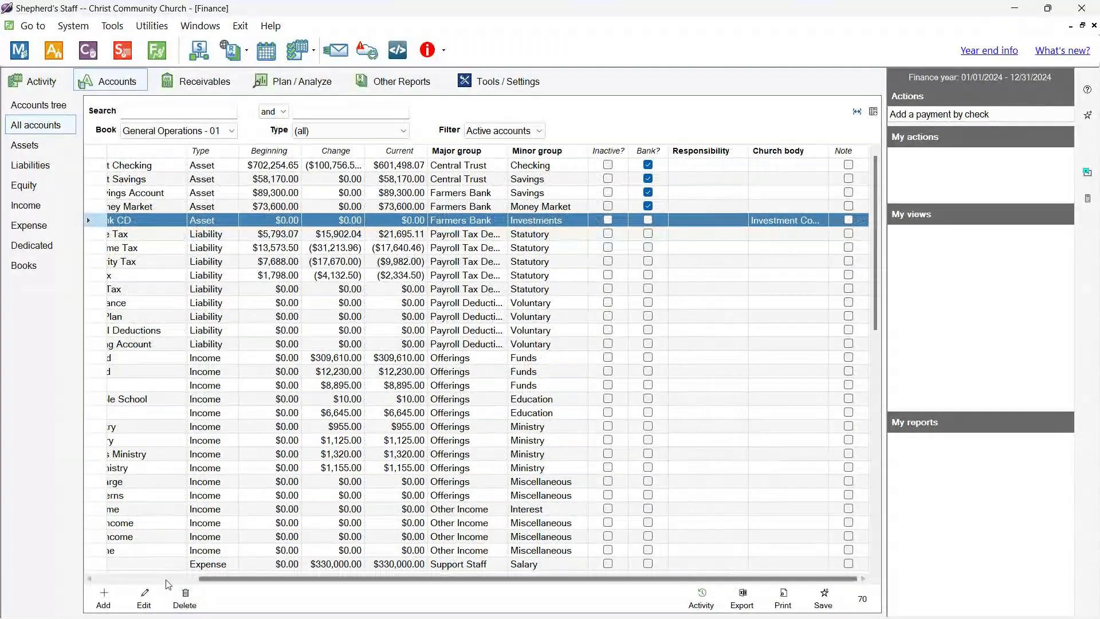
scroll(310, 292, left, 5)
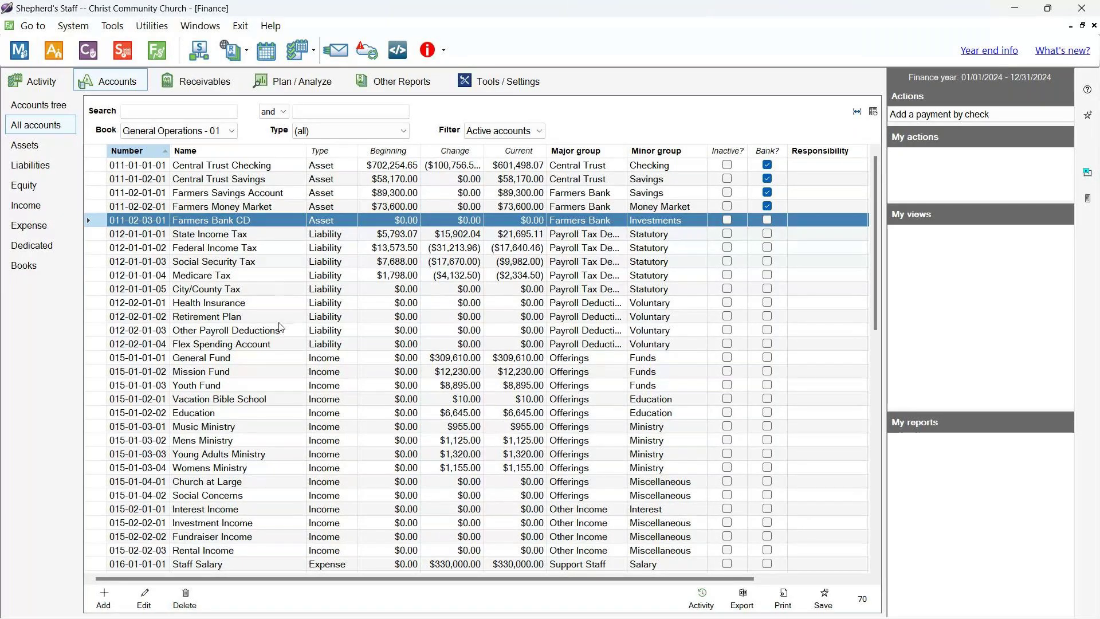
click(203, 291)
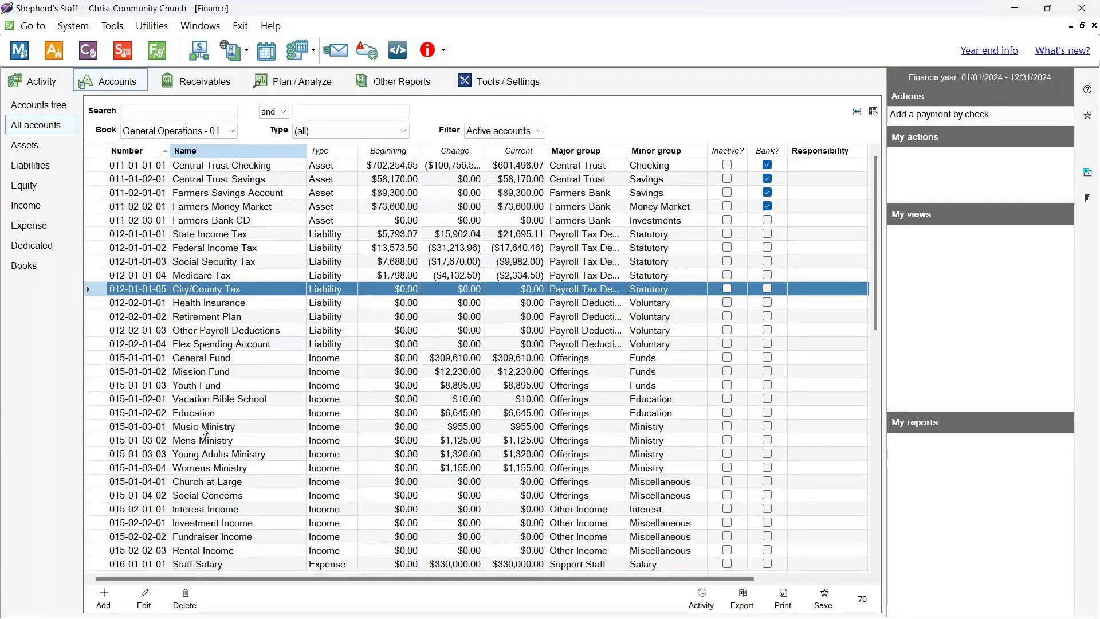
click(205, 235)
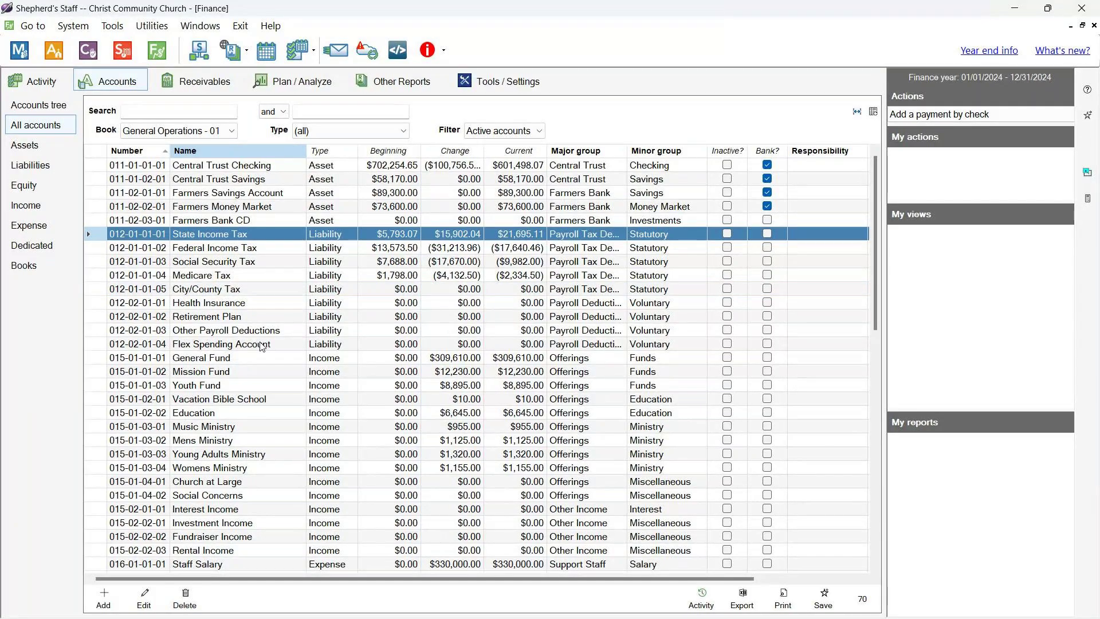
Start a new liability account and name it Central Trust Visa.
click(346, 346)
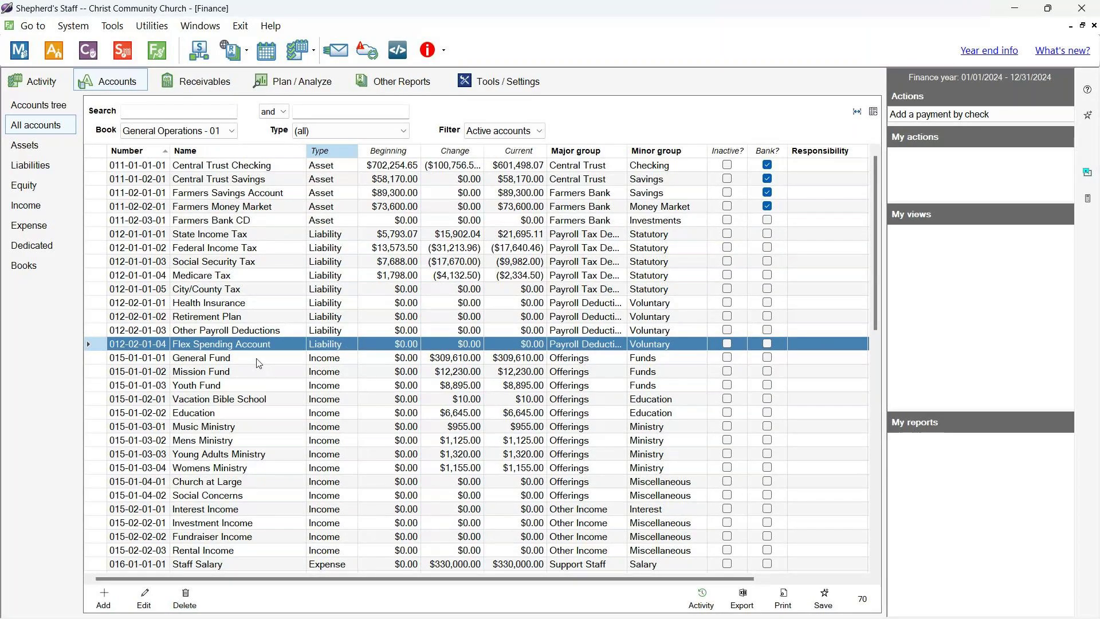
click(104, 602)
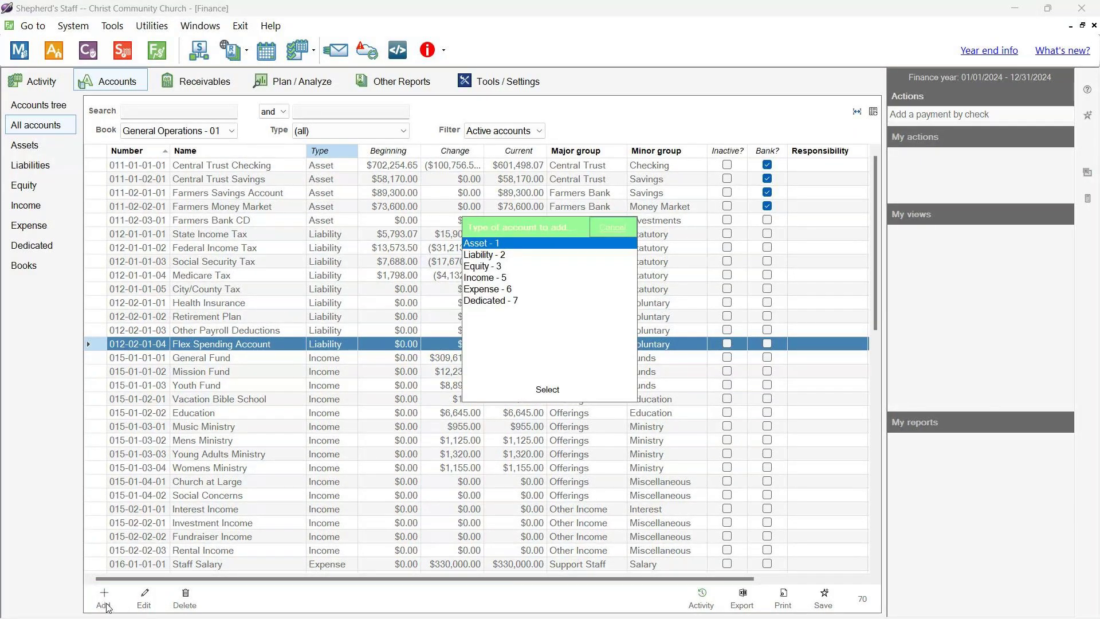
click(492, 256)
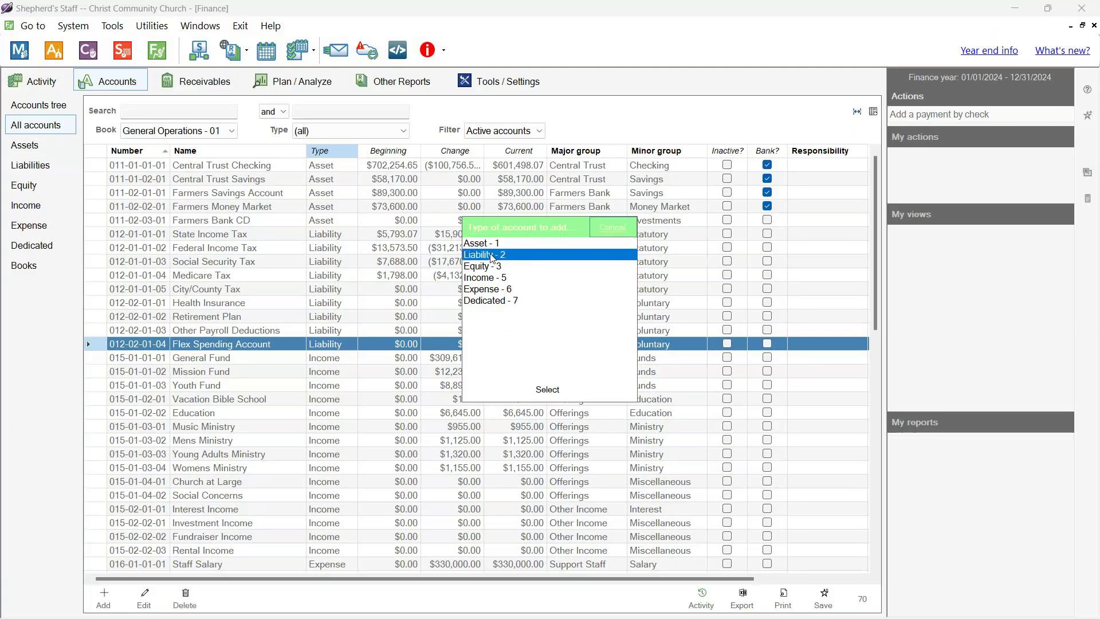
click(542, 391)
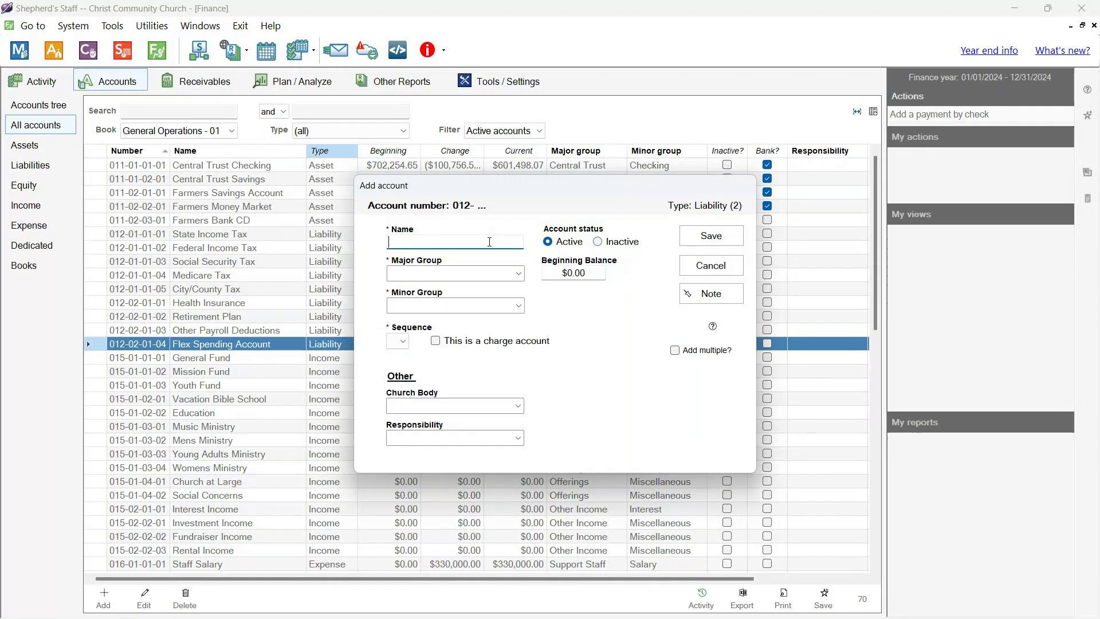
text(Central Trust Visa)
Create major group 03 named Debt and assign it to the Central Trust Visa account.
click(519, 273)
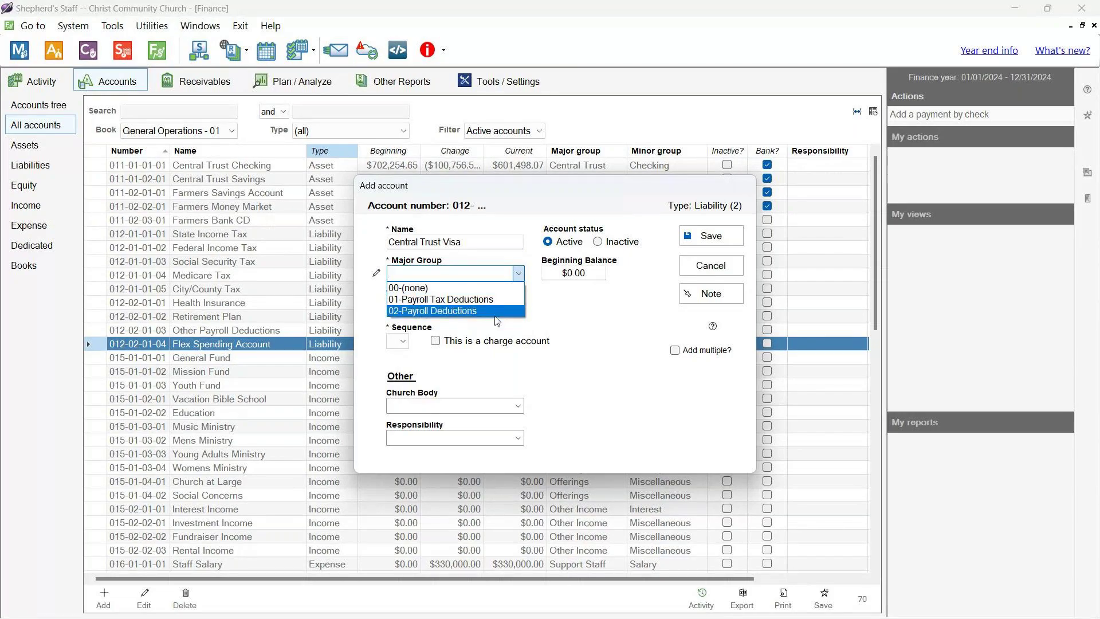
click(376, 272)
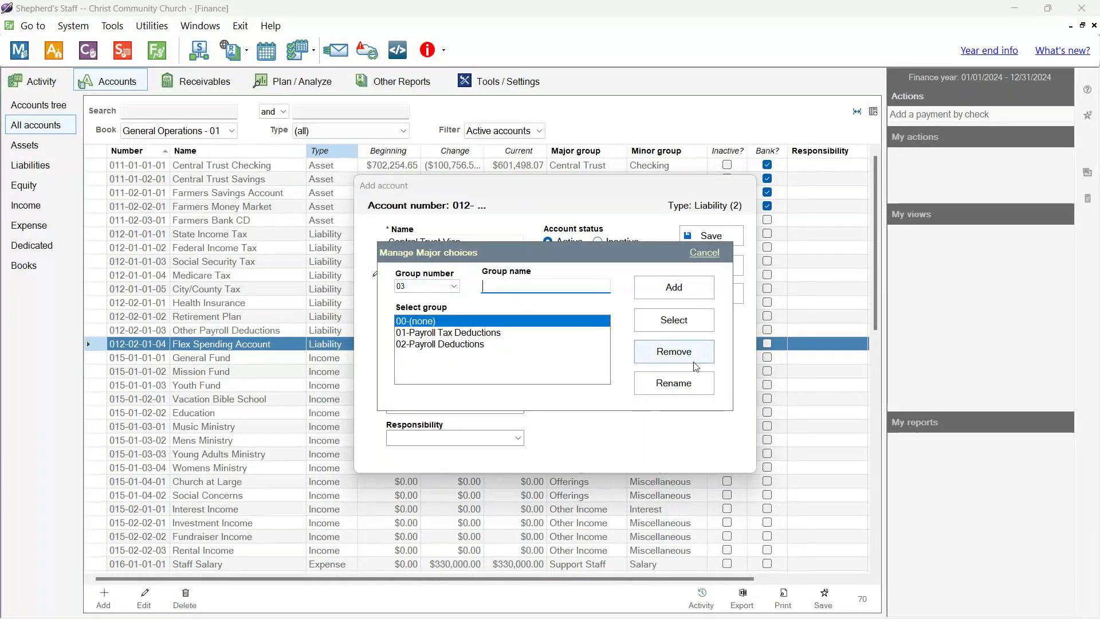
text(D)
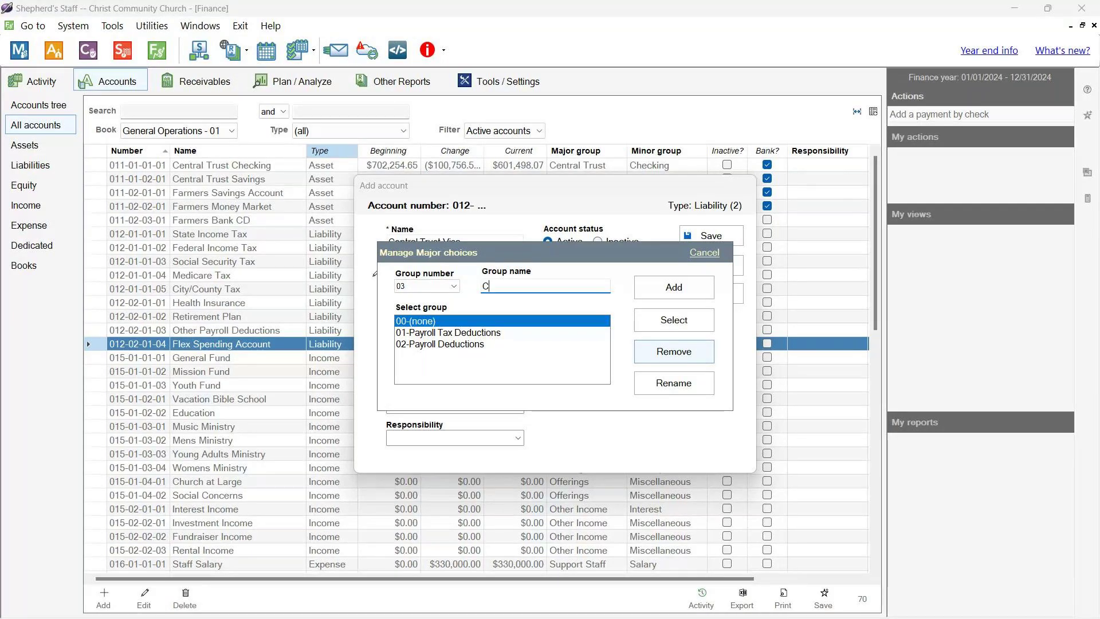
text(ebt)
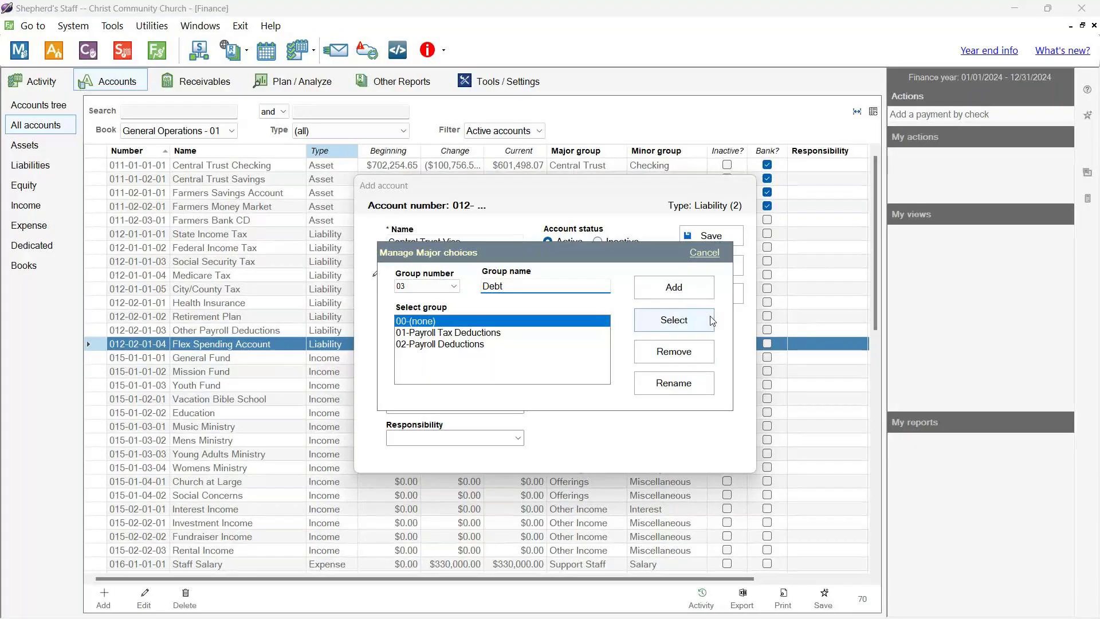
click(662, 295)
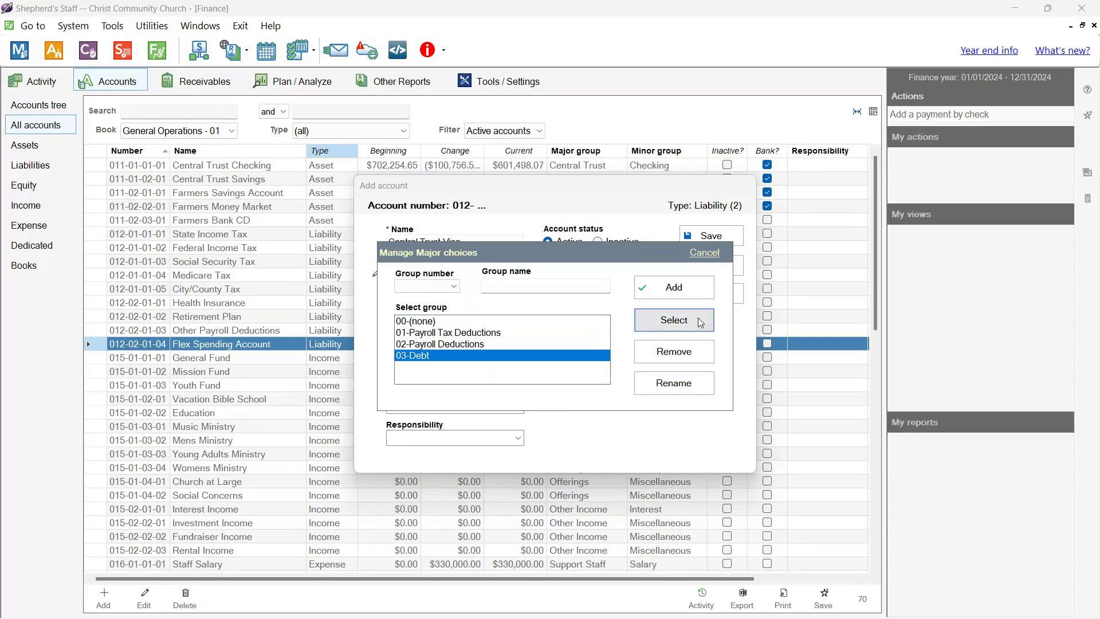
click(682, 320)
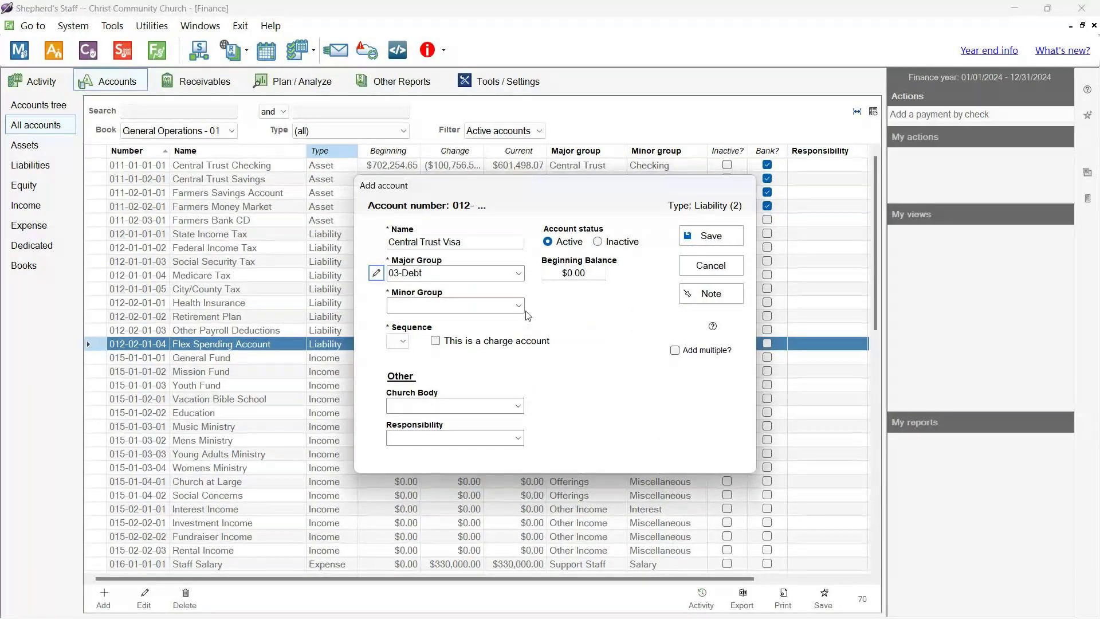
Create minor group 01 named Credit Card for the Central Trust Visa account, assign it, and set the sequence number to 01.
click(487, 308)
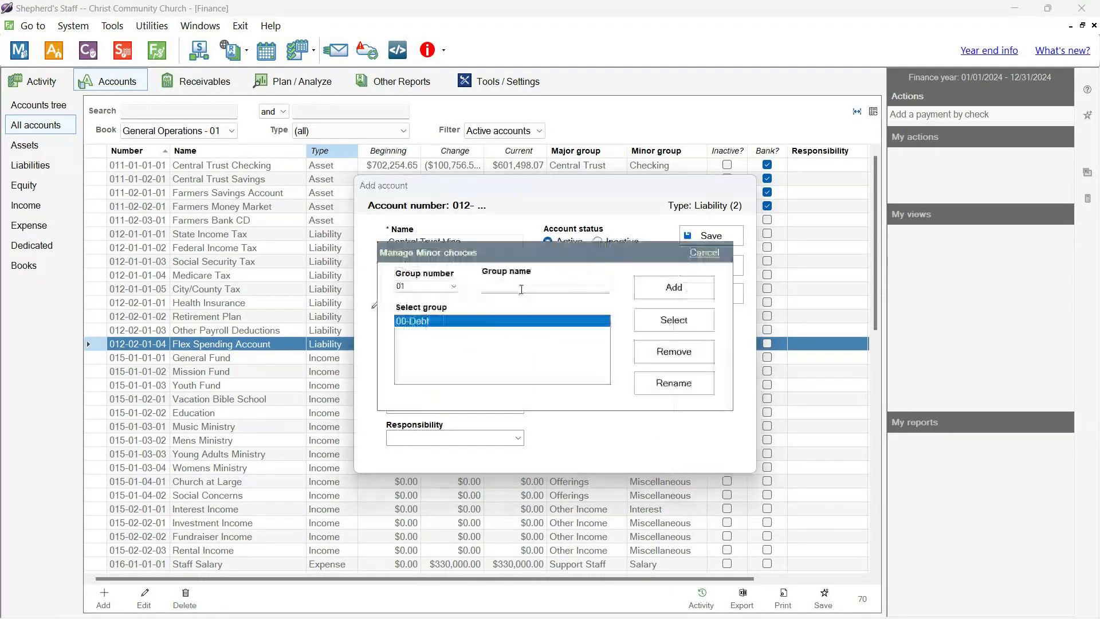
text(Cr)
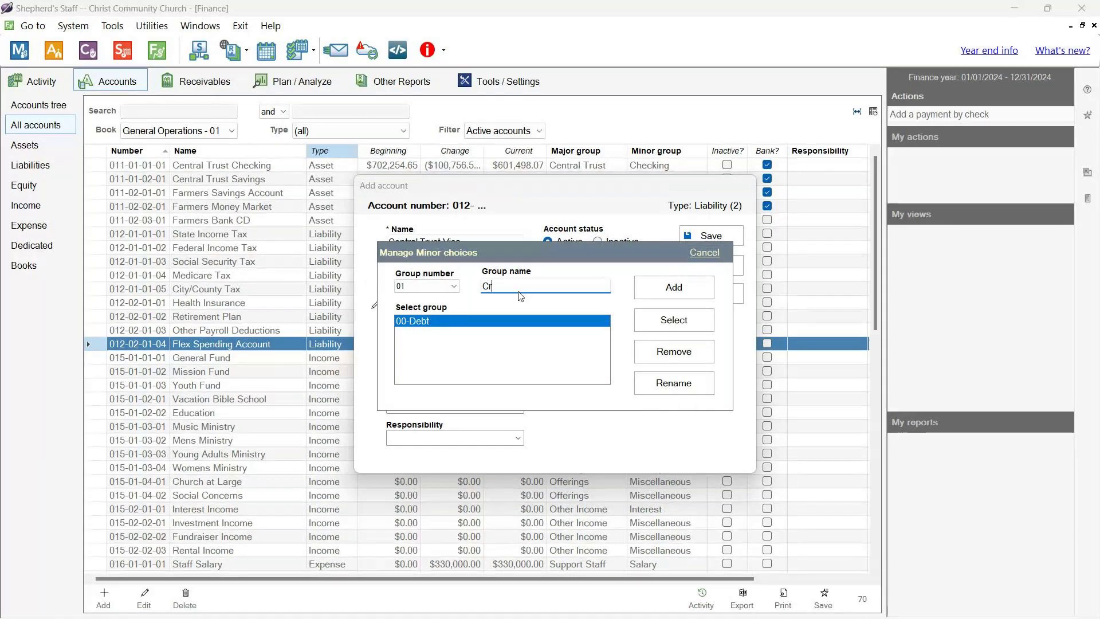
text(edit Card)
key(Return)
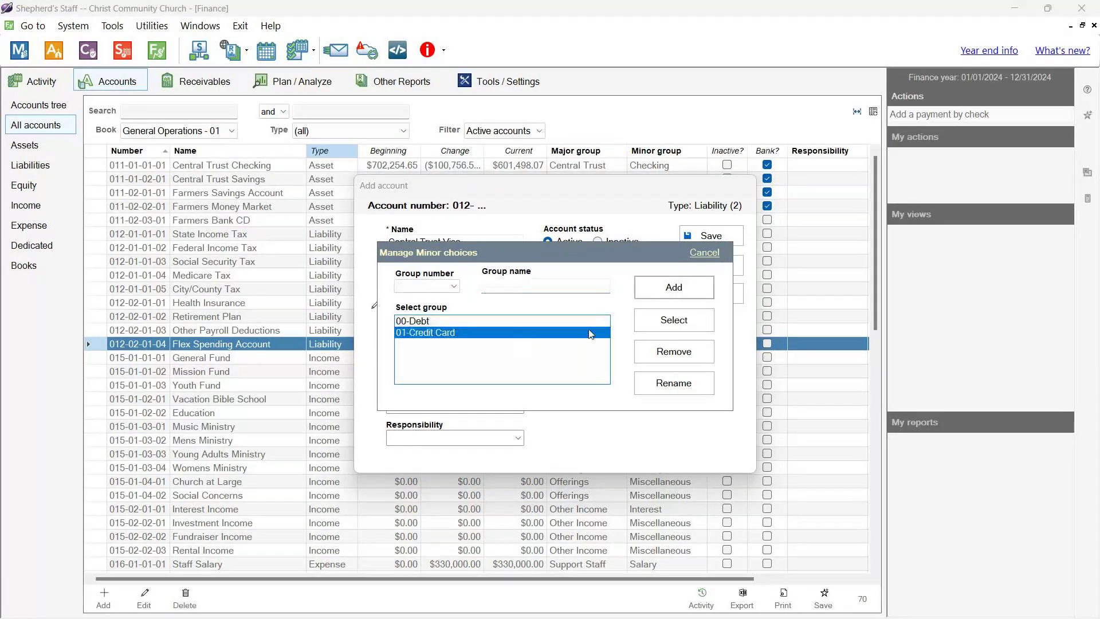
click(661, 319)
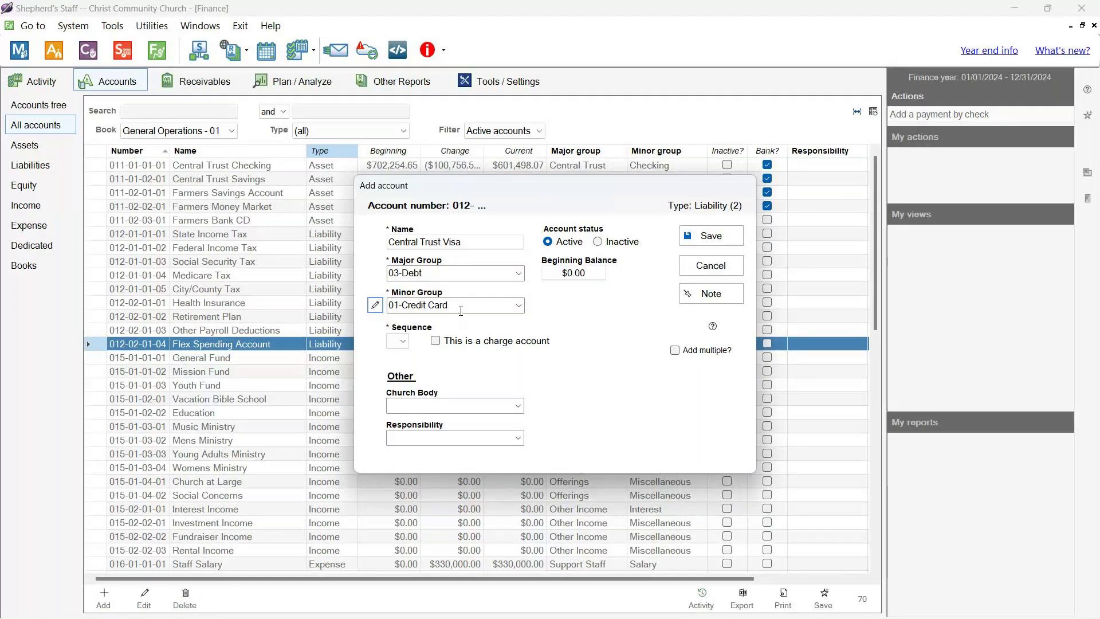
click(401, 342)
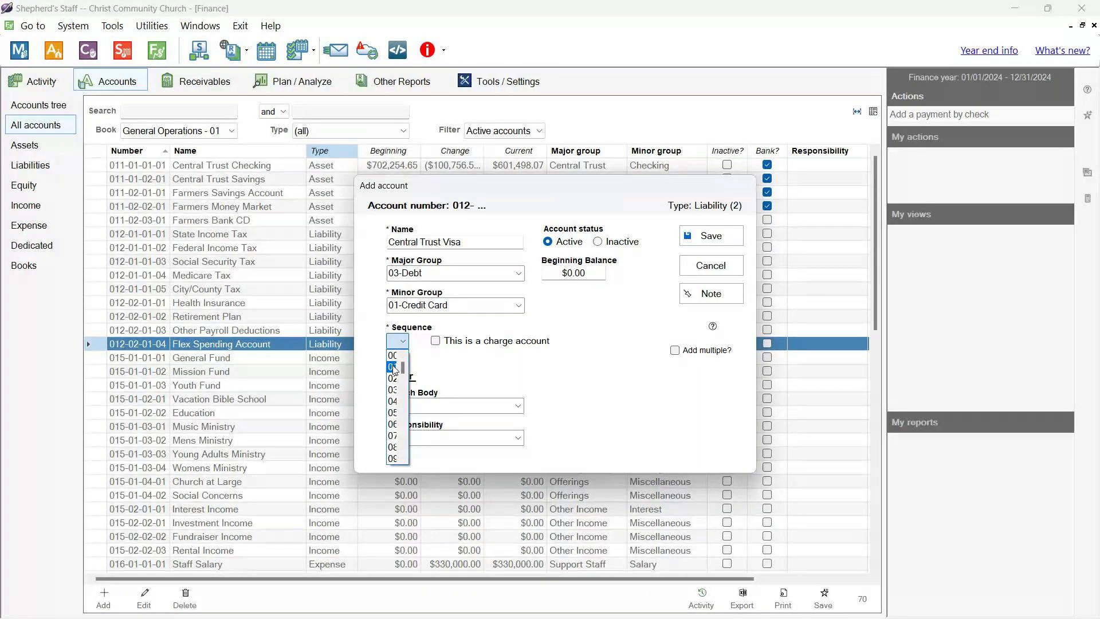
click(395, 368)
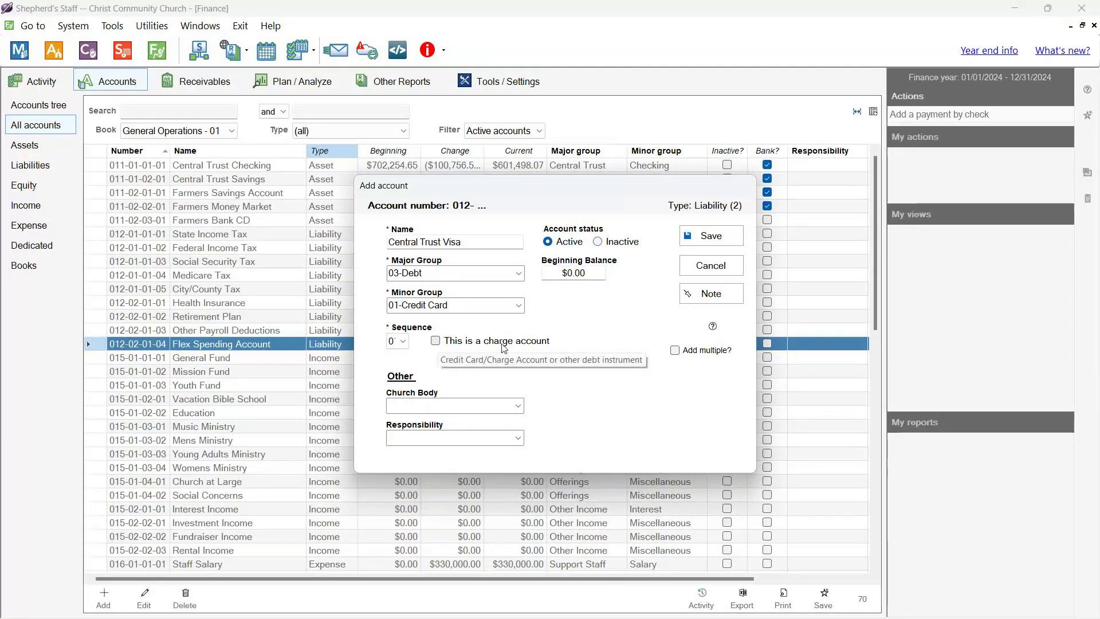
Mark Central Trust Visa as a charge account with an overridden next charge number of 1234, and set its beginning balance to $500.
click(435, 341)
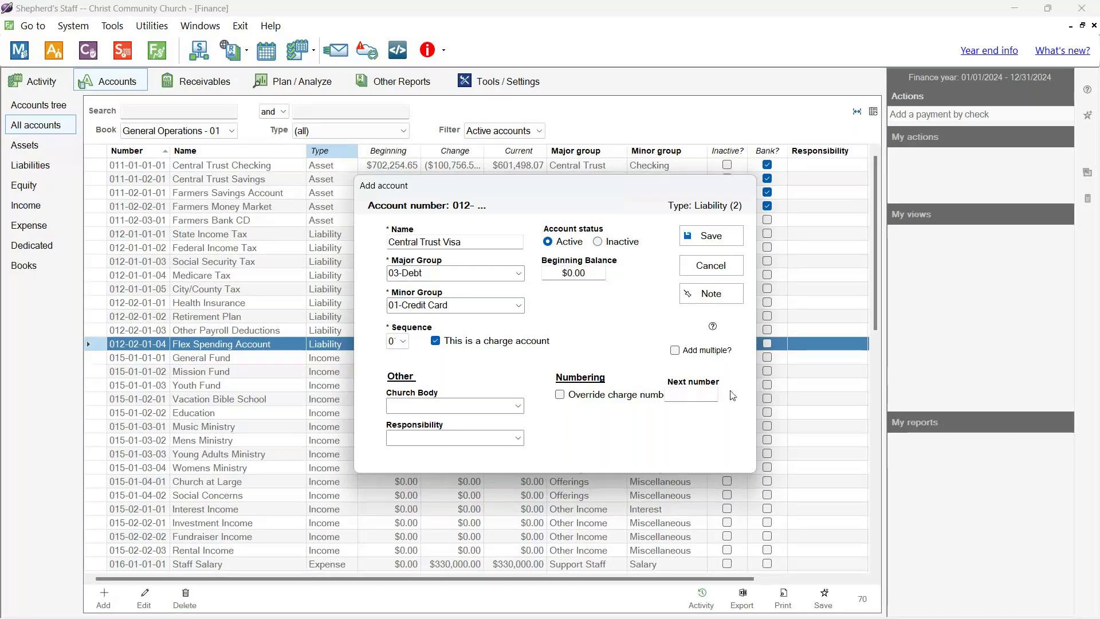
click(564, 396)
click(672, 393)
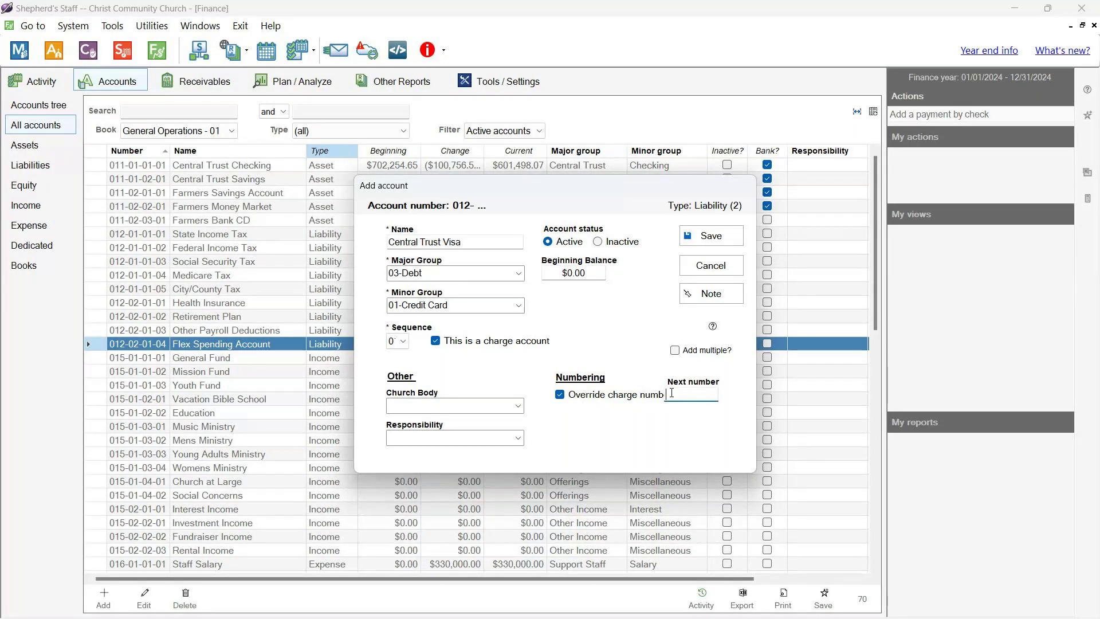
text(1234)
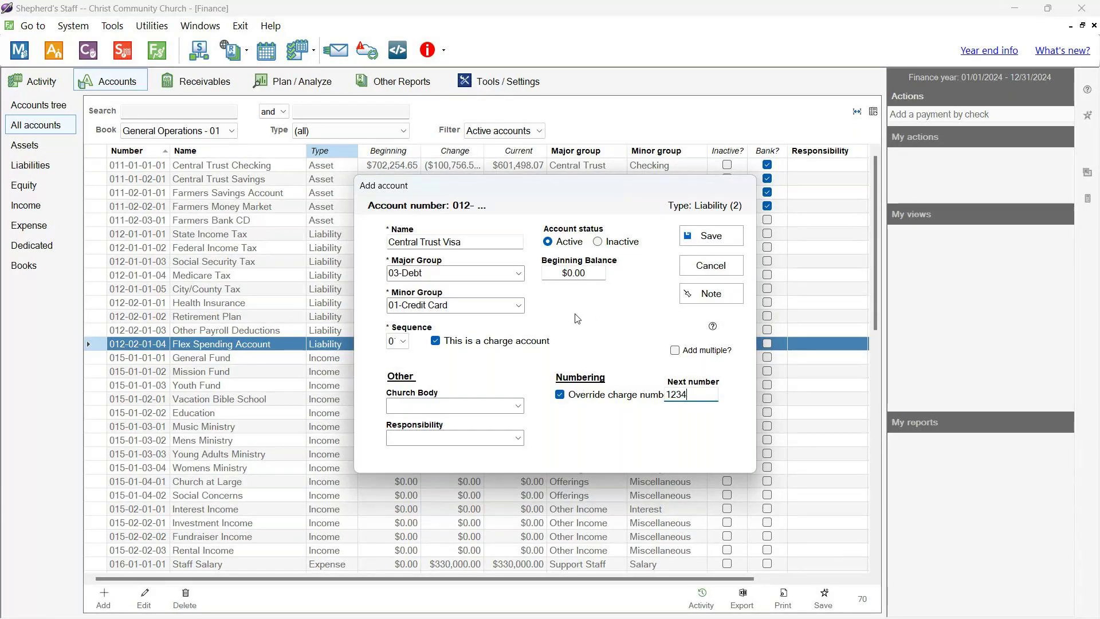
click(559, 275)
text(500)
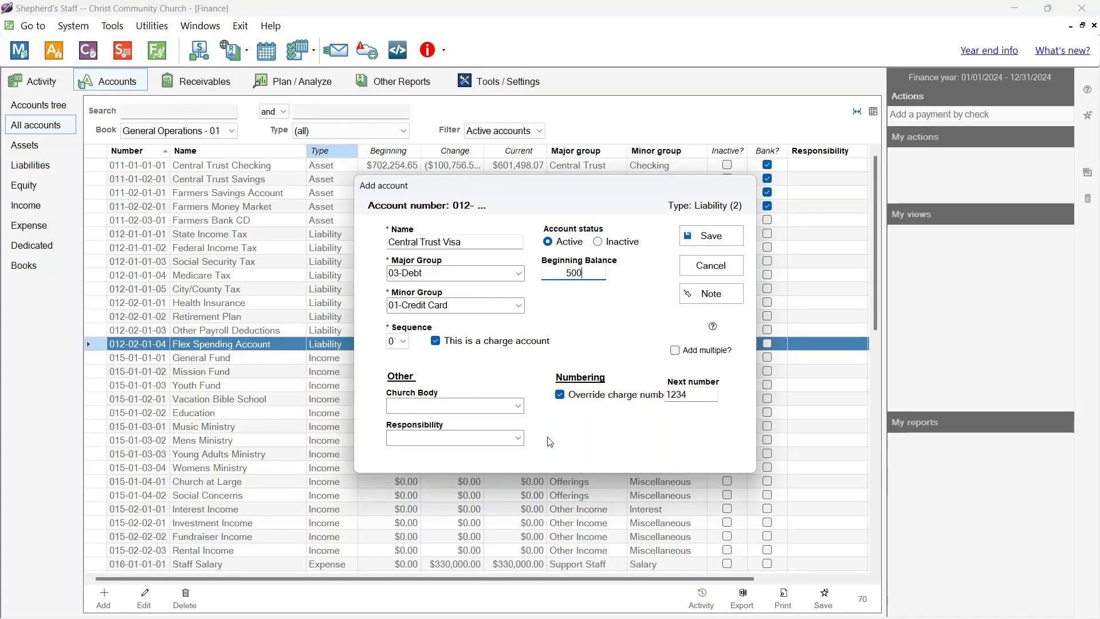
Create responsibility group 01 with the responsible person's first name and assign it to the Central Trust Visa account.
click(519, 439)
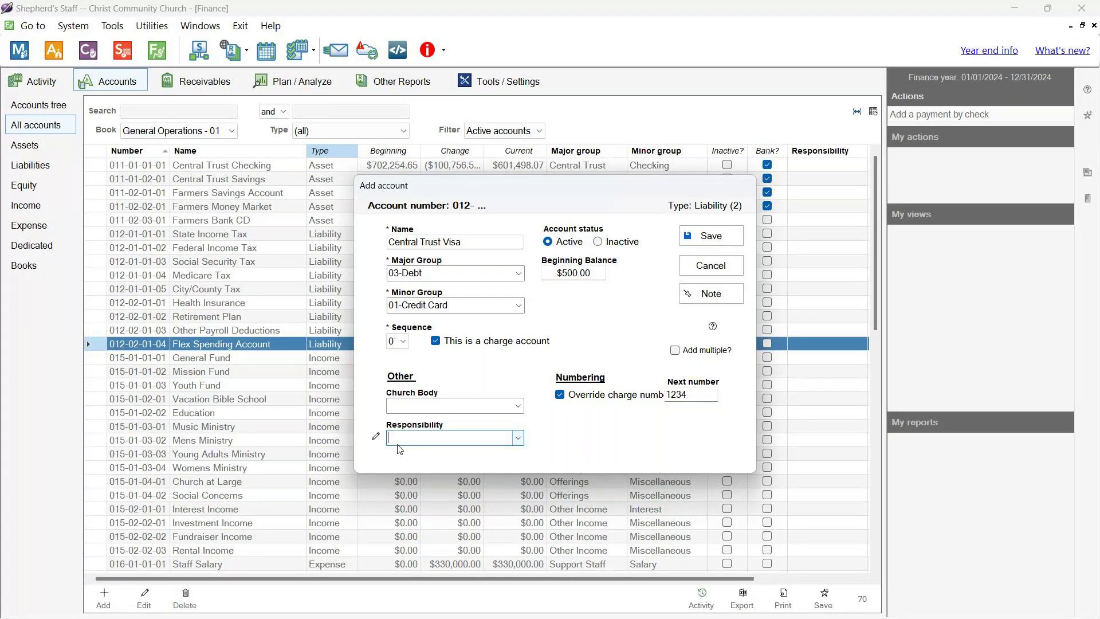
click(376, 437)
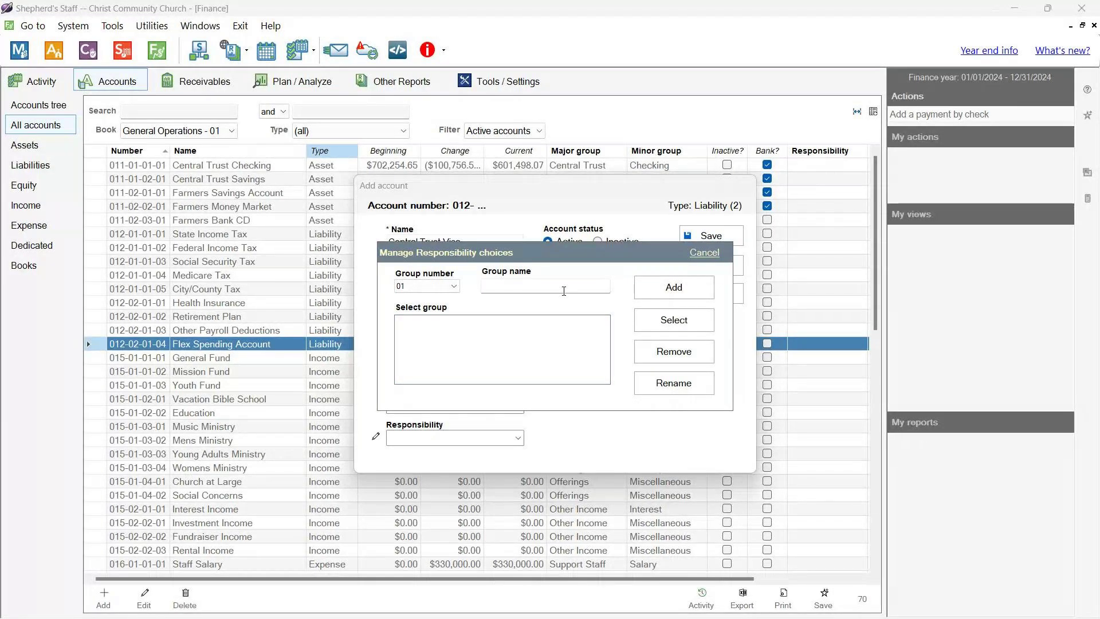
click(542, 286)
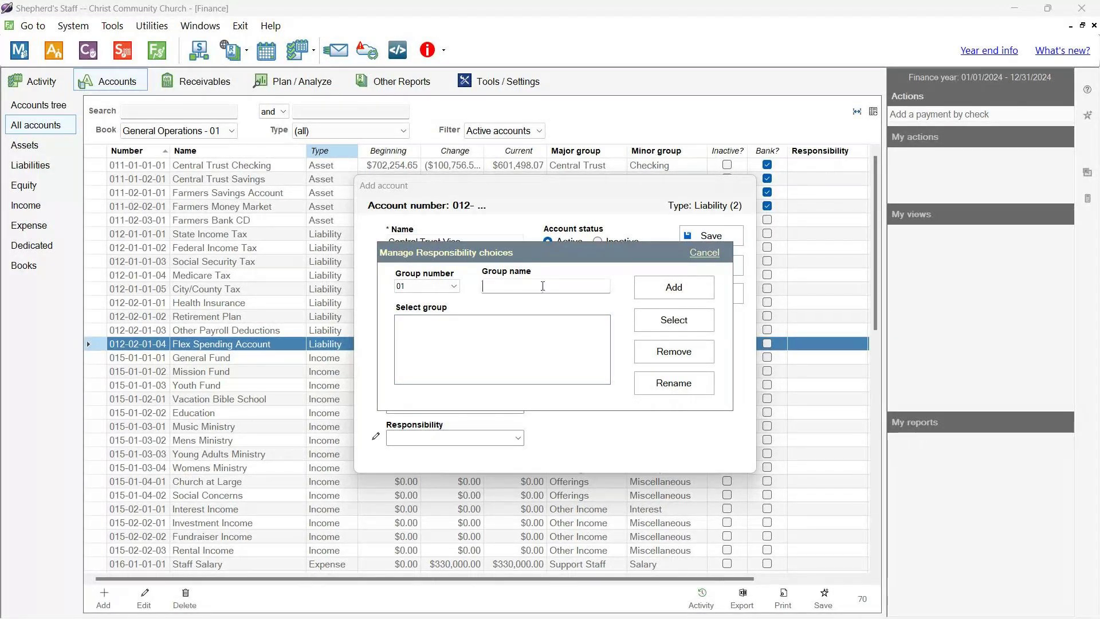
text(Kimberly)
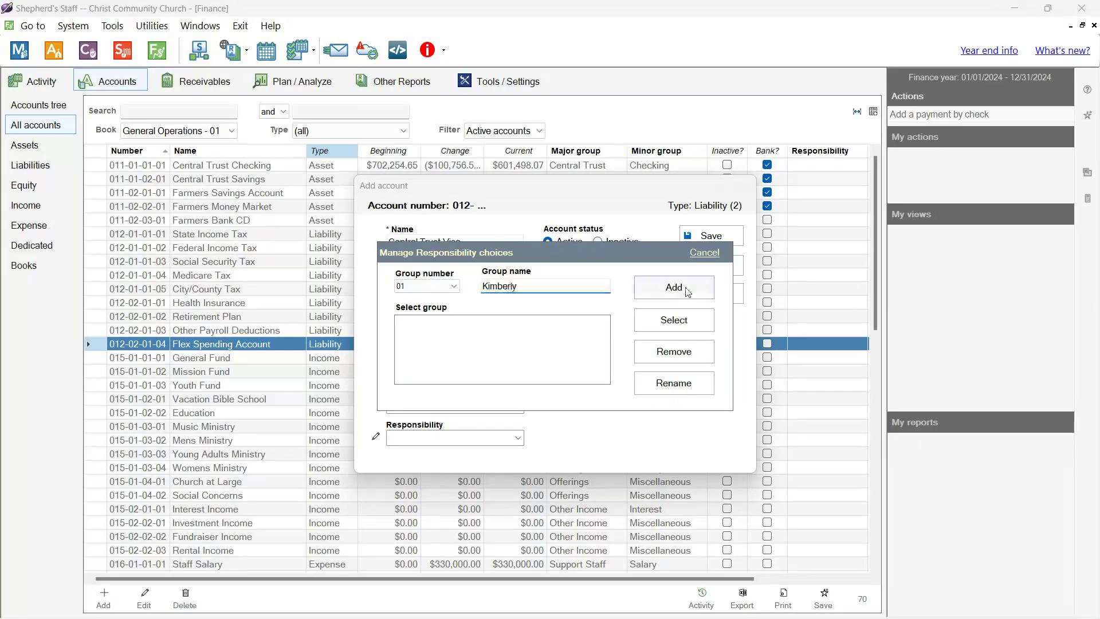
click(687, 290)
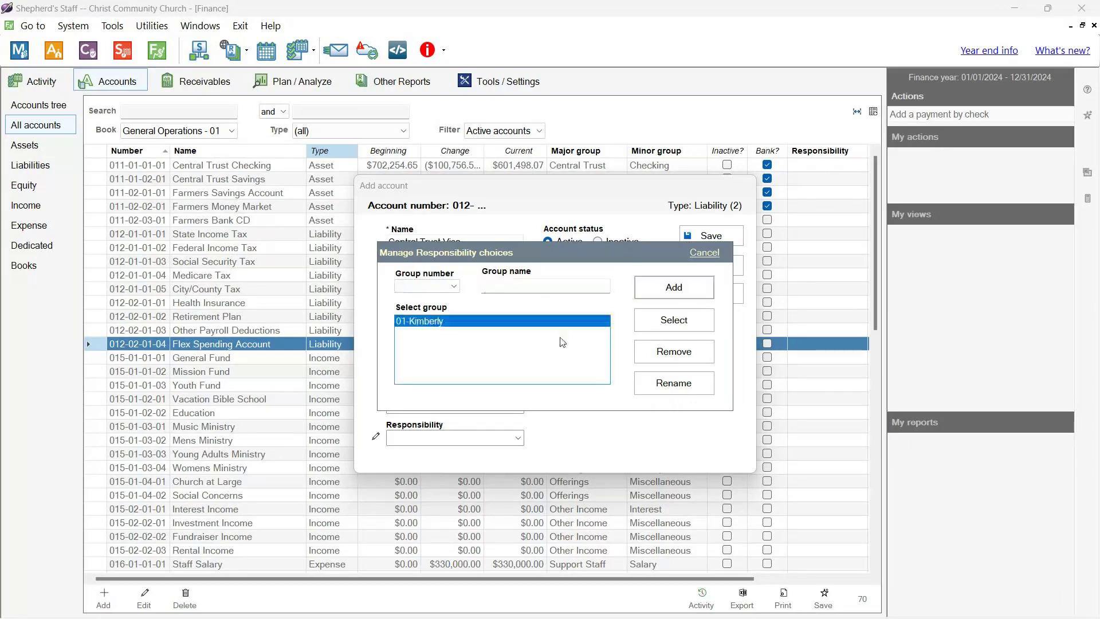
click(691, 323)
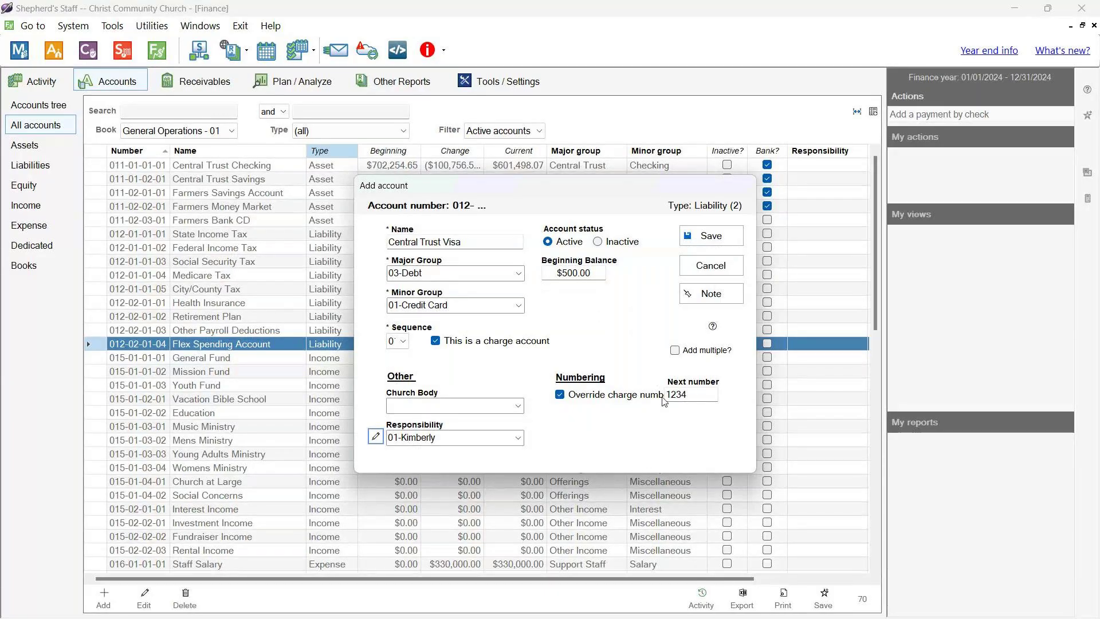
Save the Central Trust Visa account, accepting the beginning balance, and locate its row among the liability accounts.
click(700, 243)
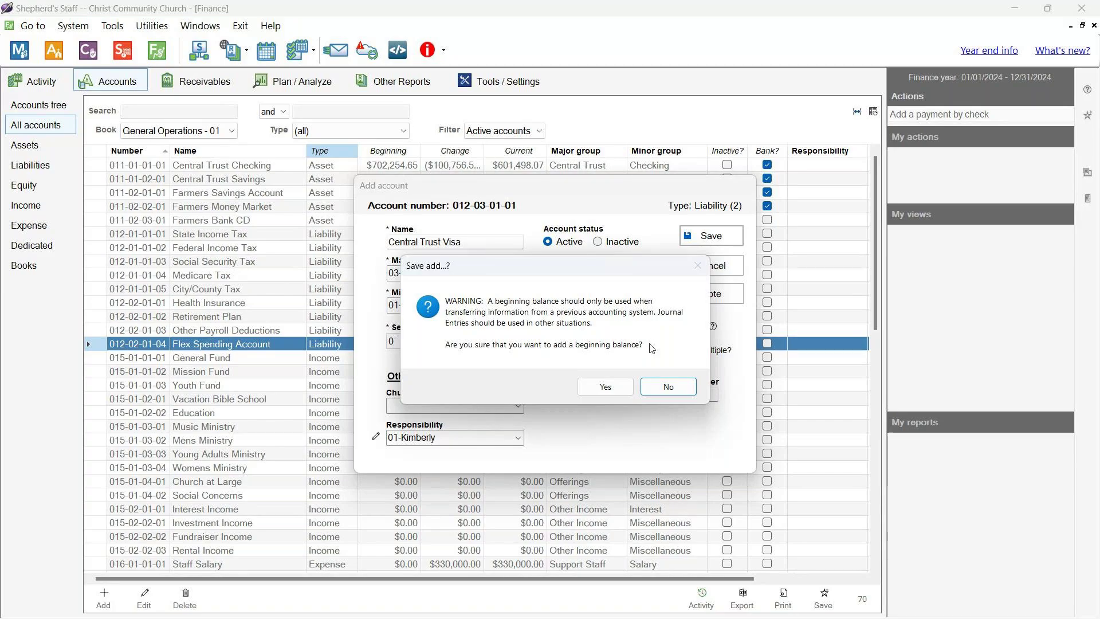
click(598, 384)
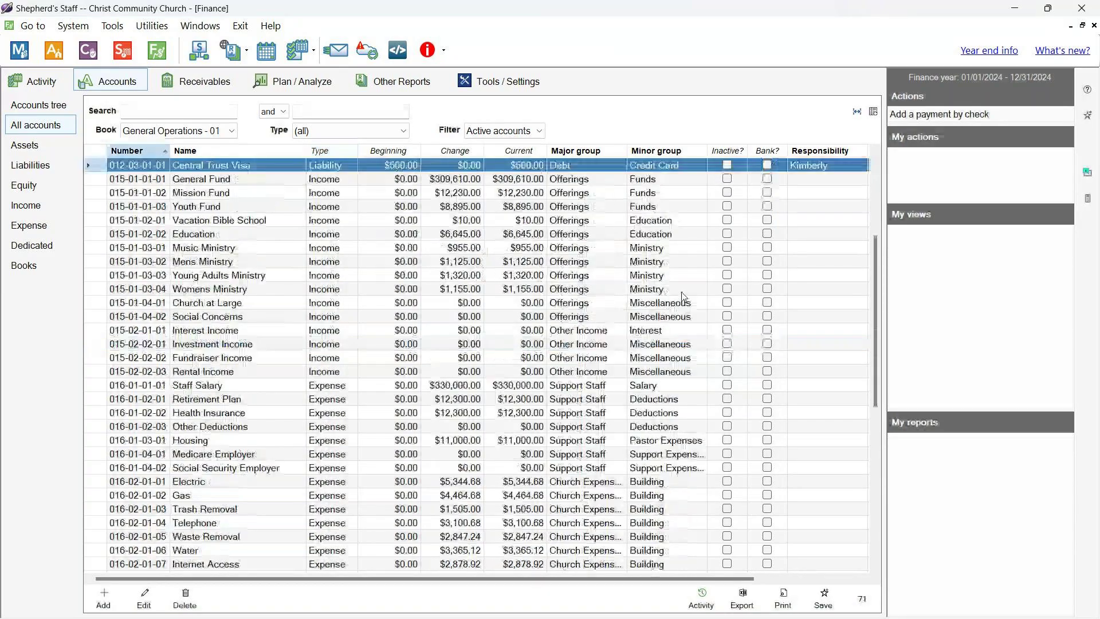
scroll(438, 317, up, 5)
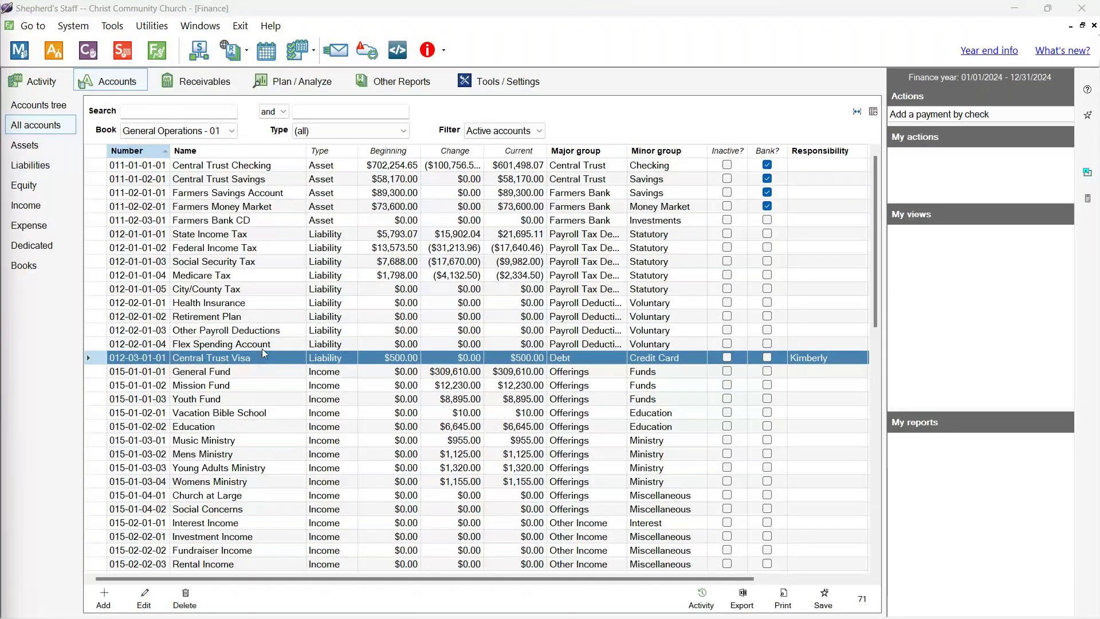
Examine the income and expense accounts listed below Central Trust Visa, starting with the General Fund row.
scroll(262, 348, down, 3)
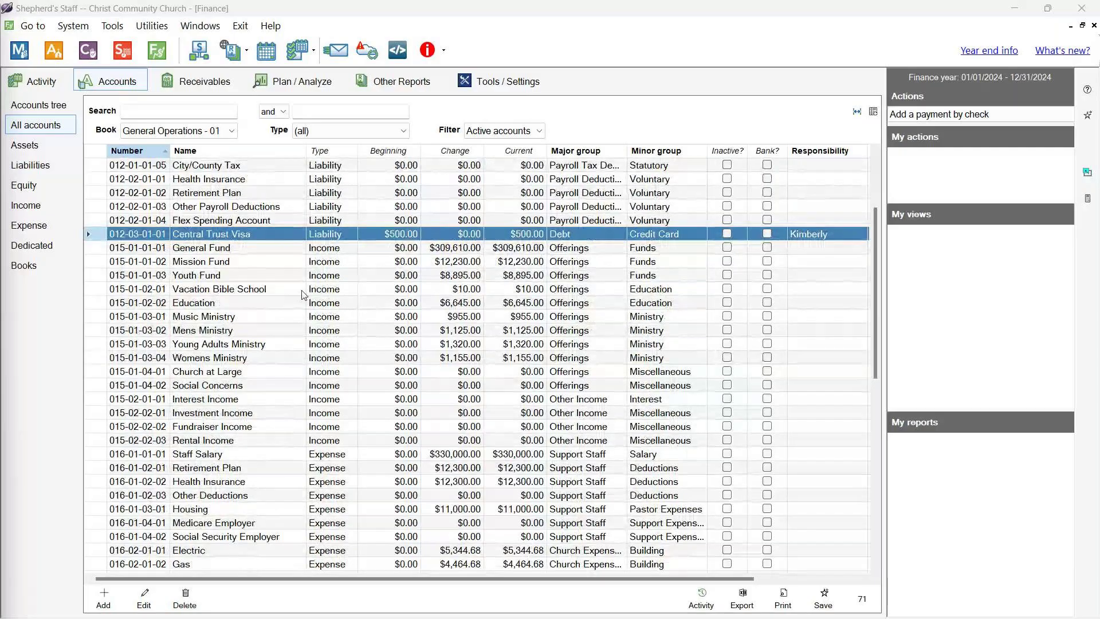
scroll(260, 290, down, 1)
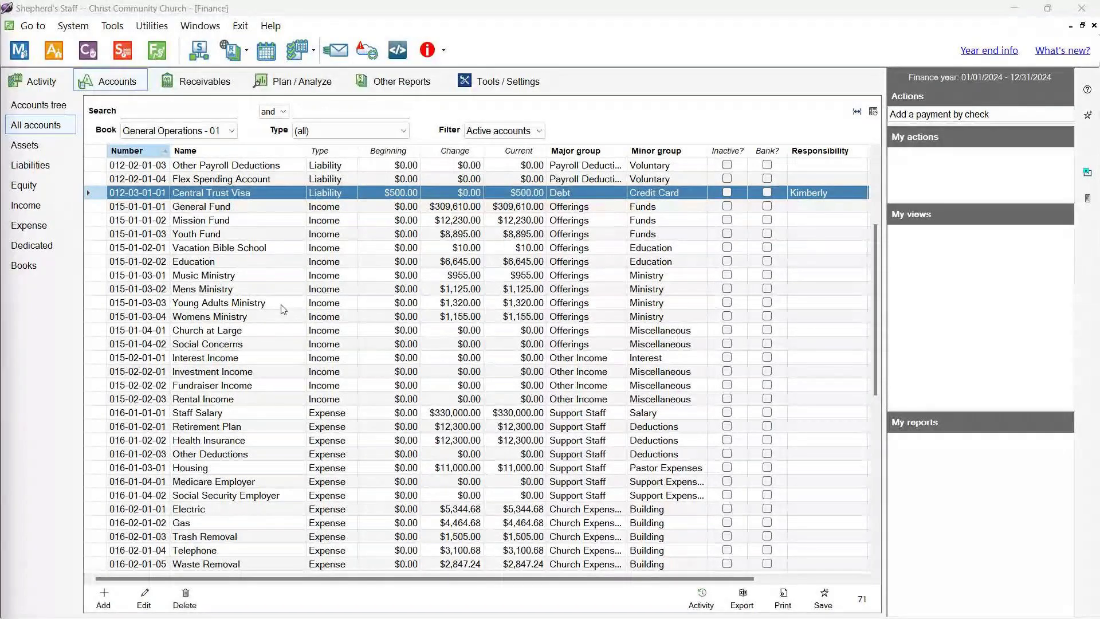
scroll(283, 309, up, 1)
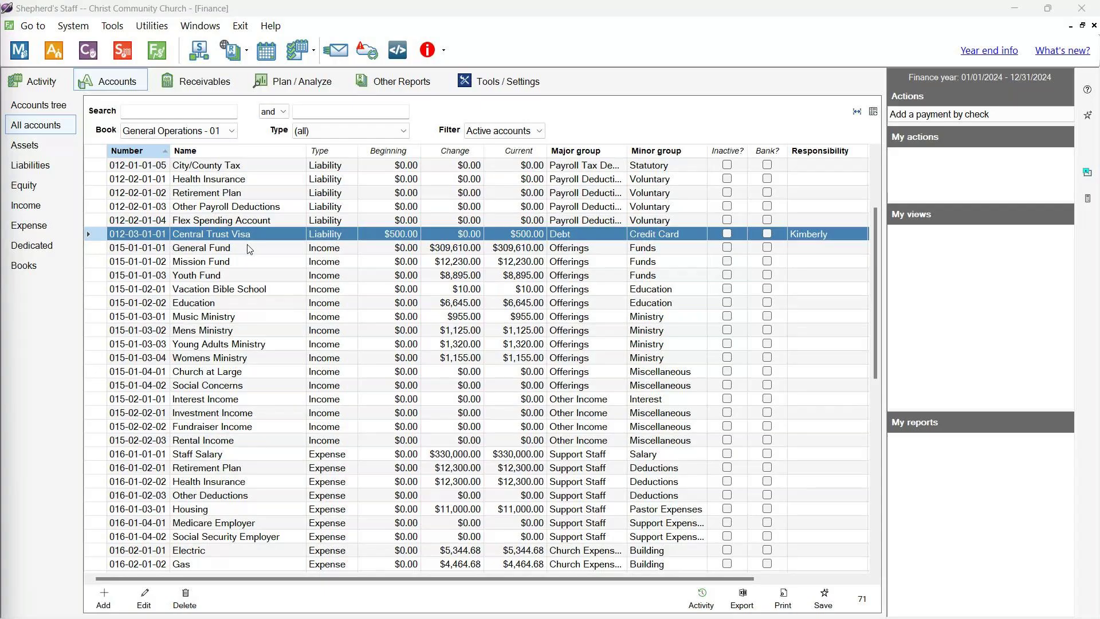
click(286, 247)
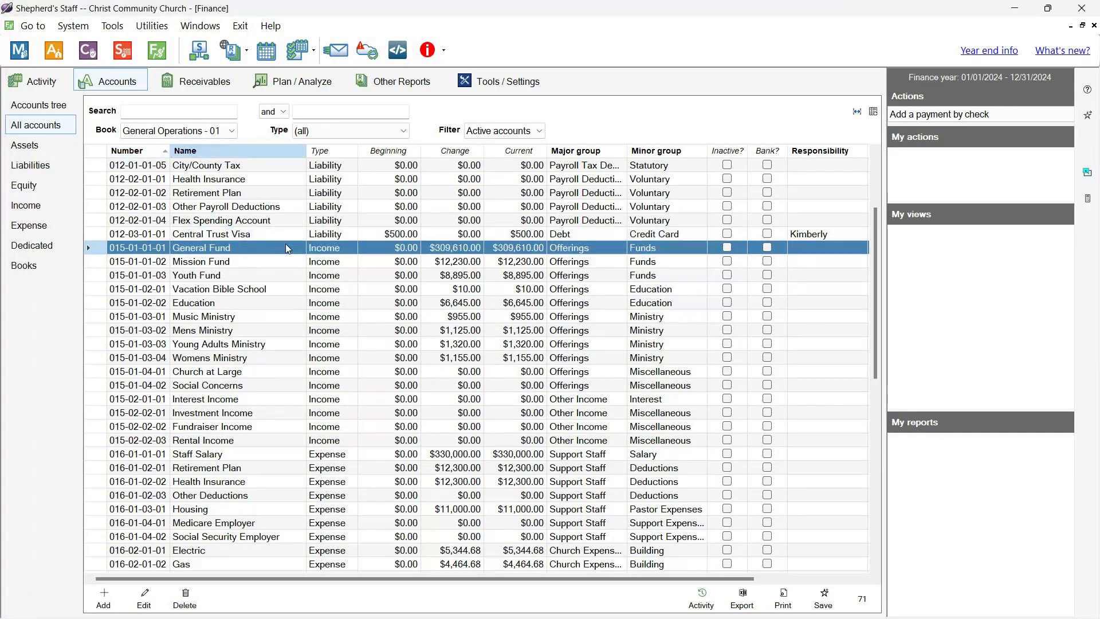
click(287, 237)
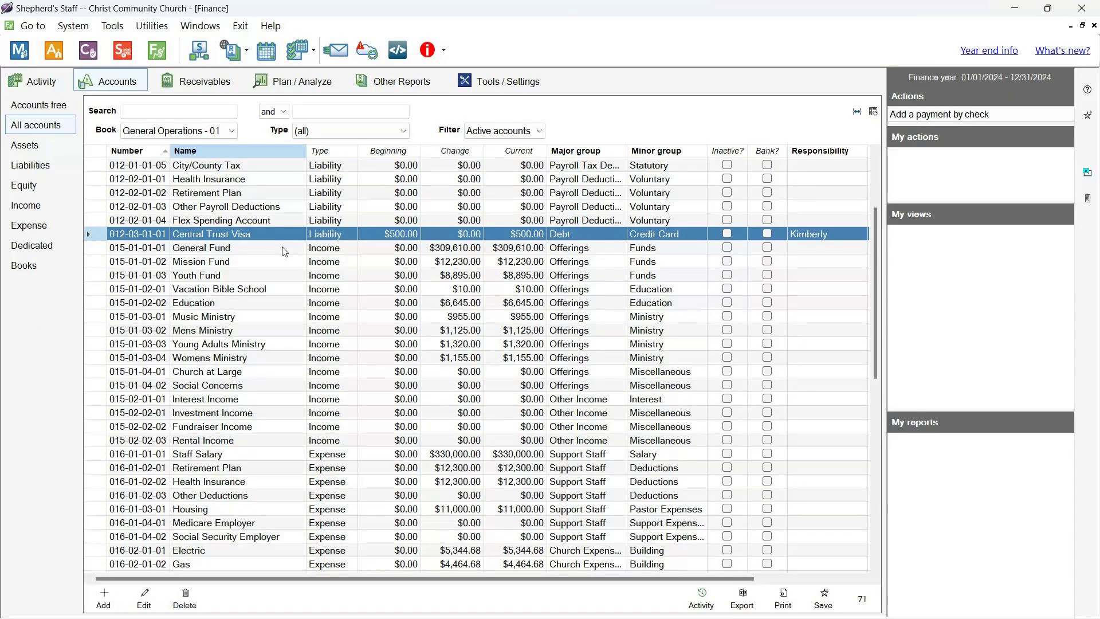
scroll(284, 252, down, 1)
scroll(282, 255, up, 1)
scroll(281, 254, down, 1)
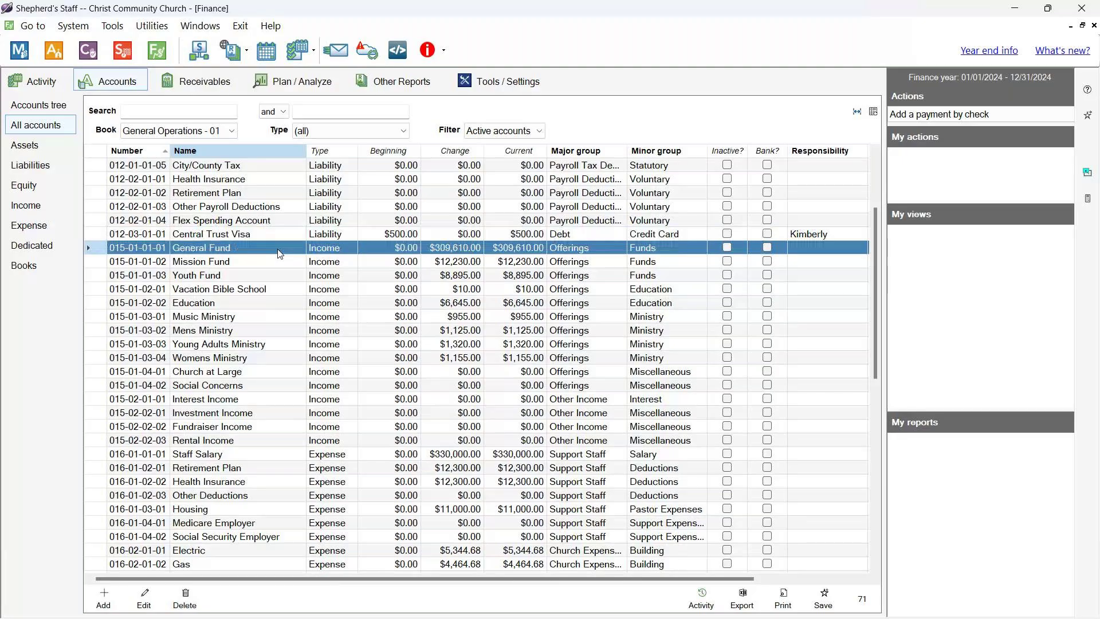
Examine the fields of a blank Equity account form and close it without saving.
scroll(280, 253, up, 1)
click(103, 599)
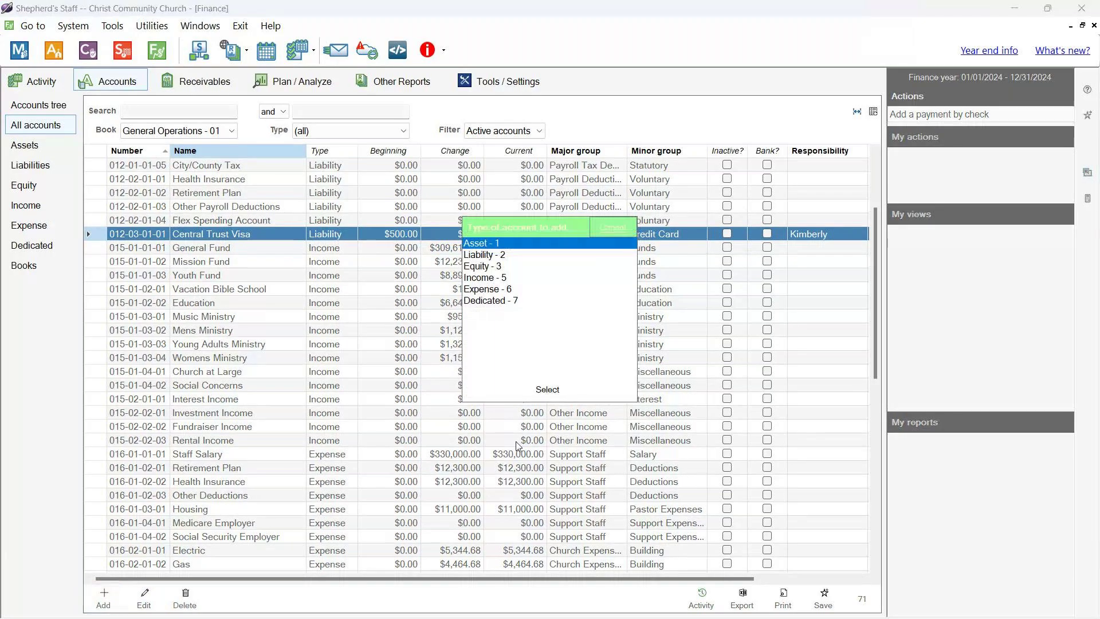
double_click(496, 267)
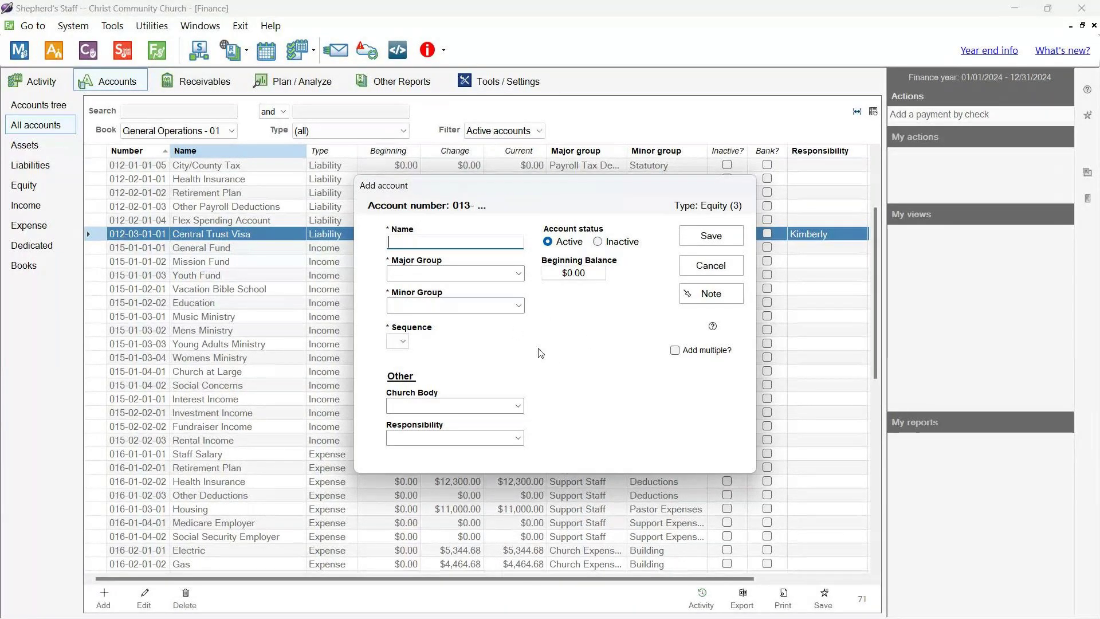
click(703, 273)
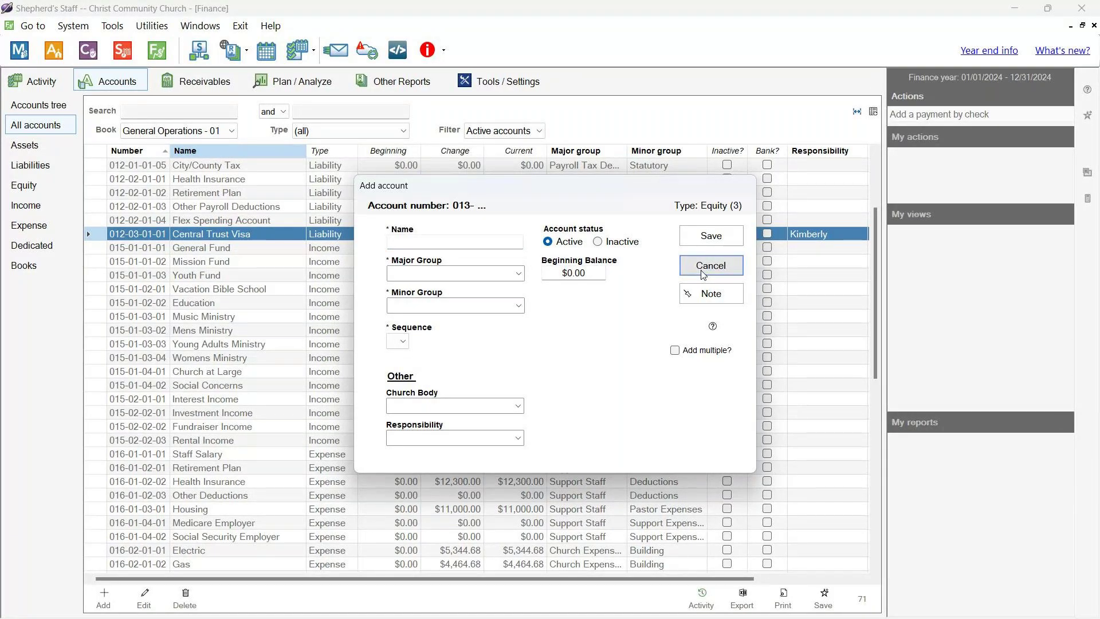
click(704, 273)
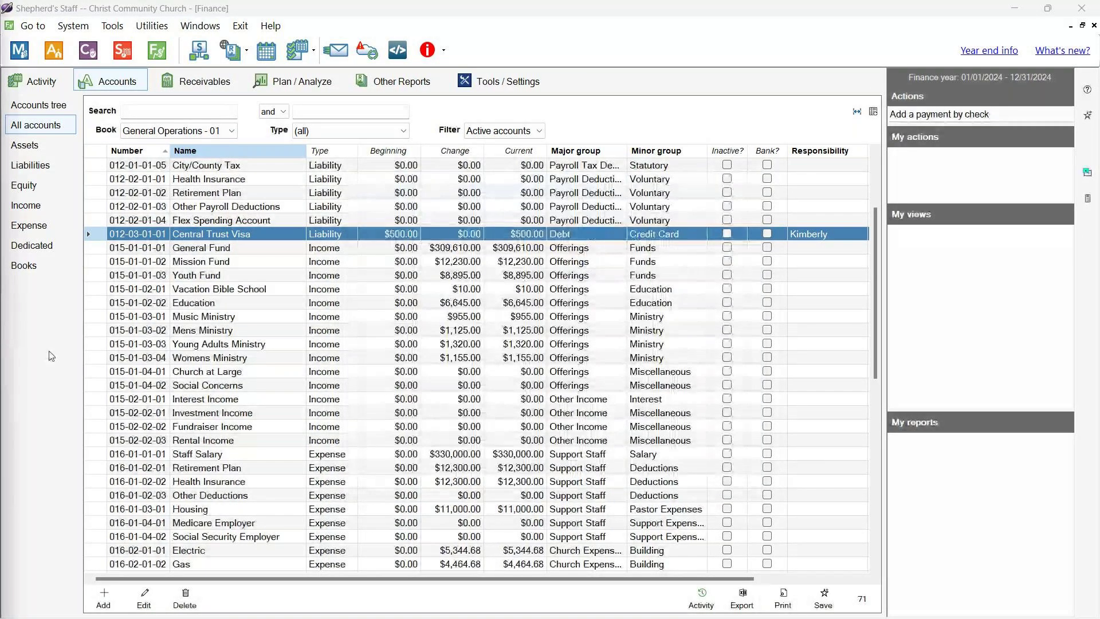
Start a new Income account and name it Children's Ministry.
scroll(174, 373, down, 1)
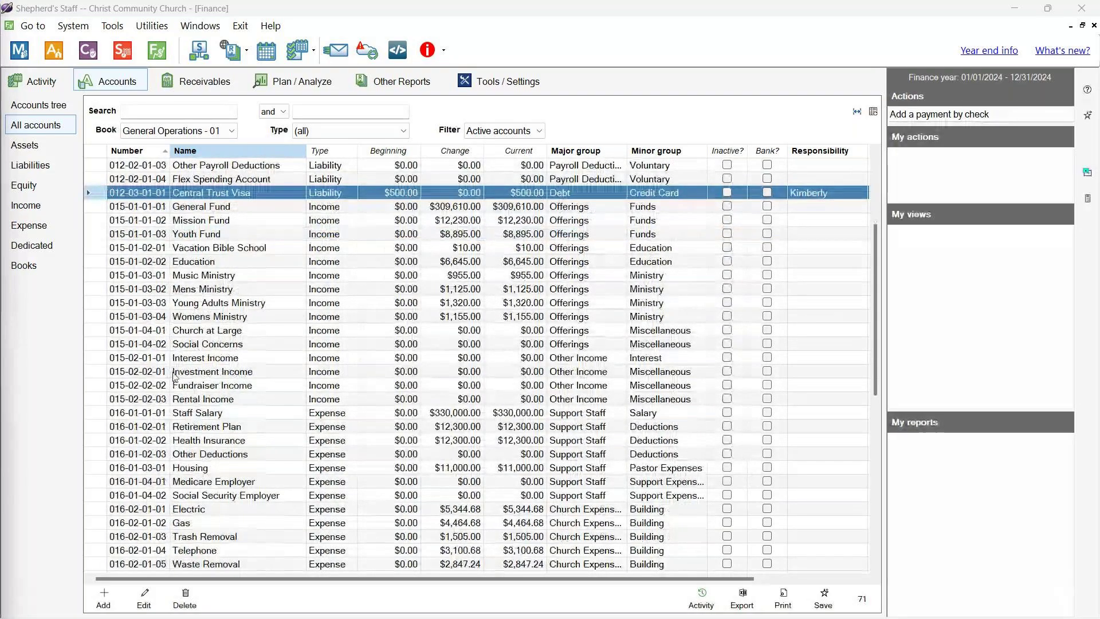
key(Down)
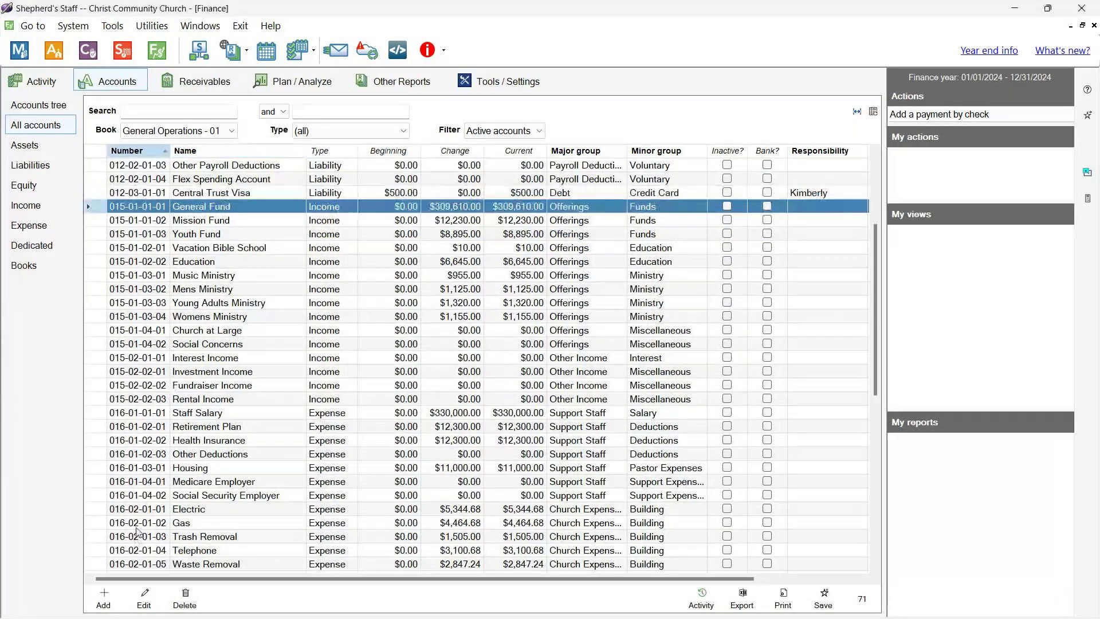
click(154, 399)
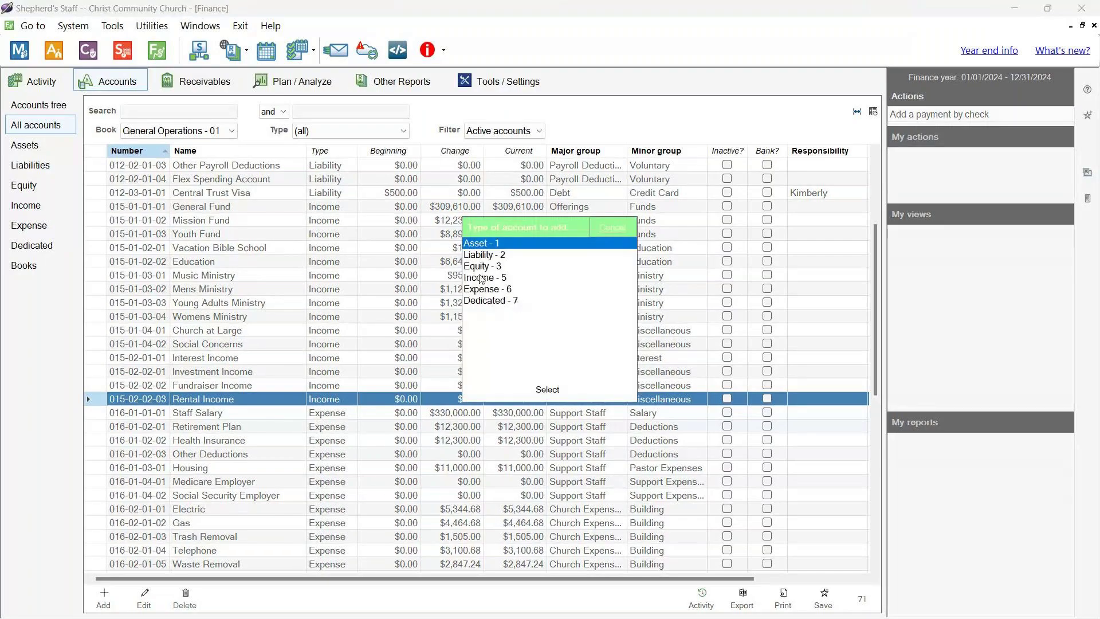
click(480, 278)
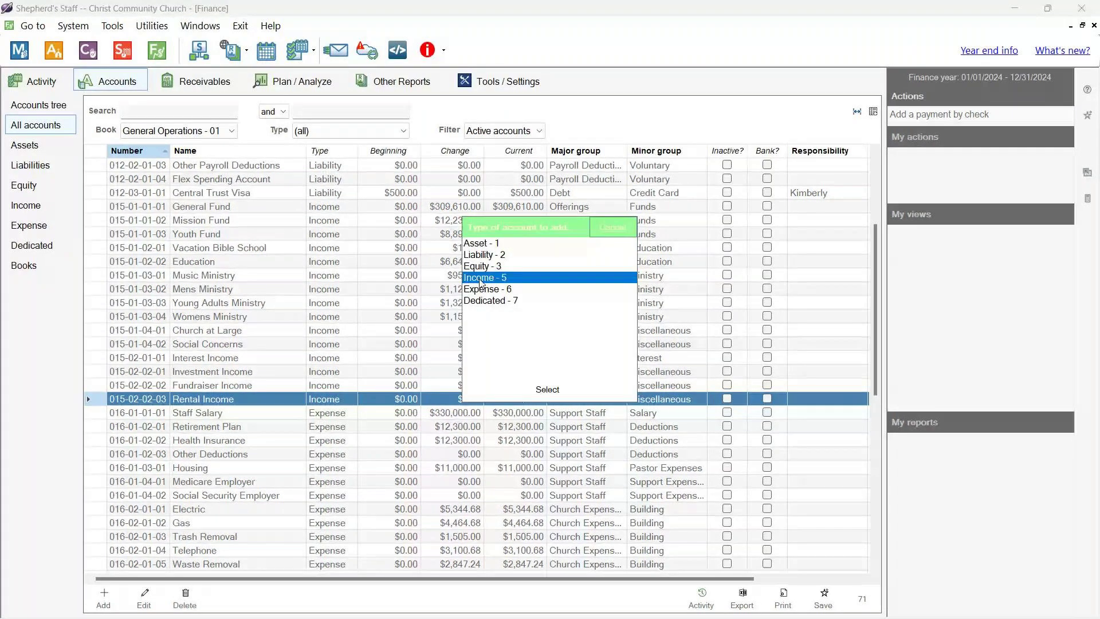
double_click(480, 278)
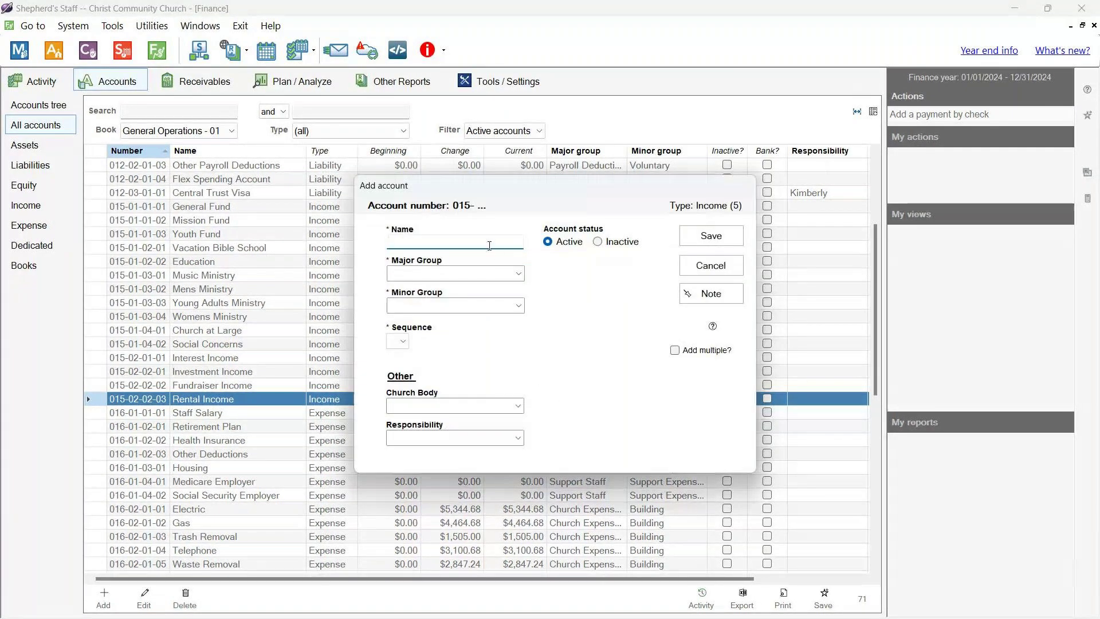
text(Children's Mi)
key(BackSpace)
key(BackSpace)
key(BackSpace)
key(BackSpace)
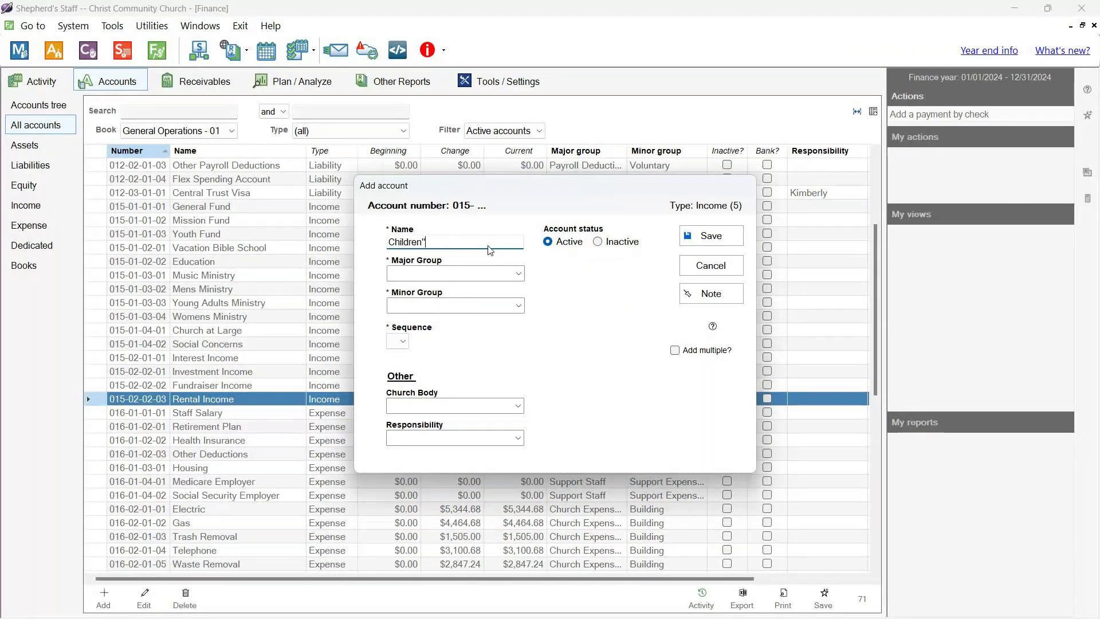
text(s Minis)
key(BackSpace)
key(BackSpace)
key(BackSpace)
text(nistry)
Assign Children's Ministry to major group 01-Offerings and minor group 03-Ministry with sequence 05.
click(520, 273)
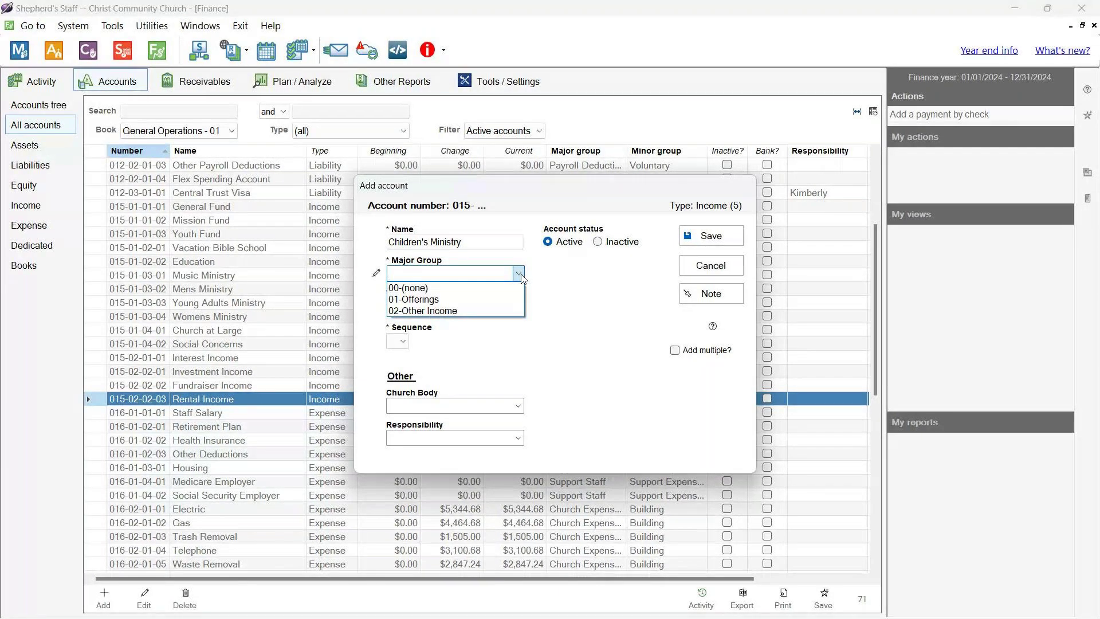
click(424, 299)
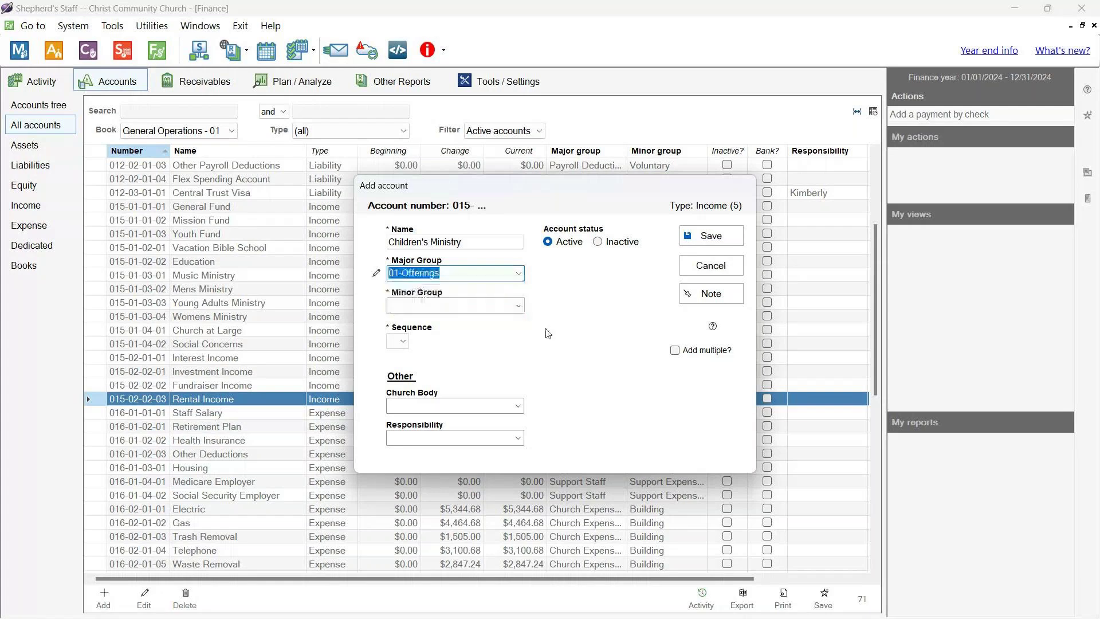
click(519, 305)
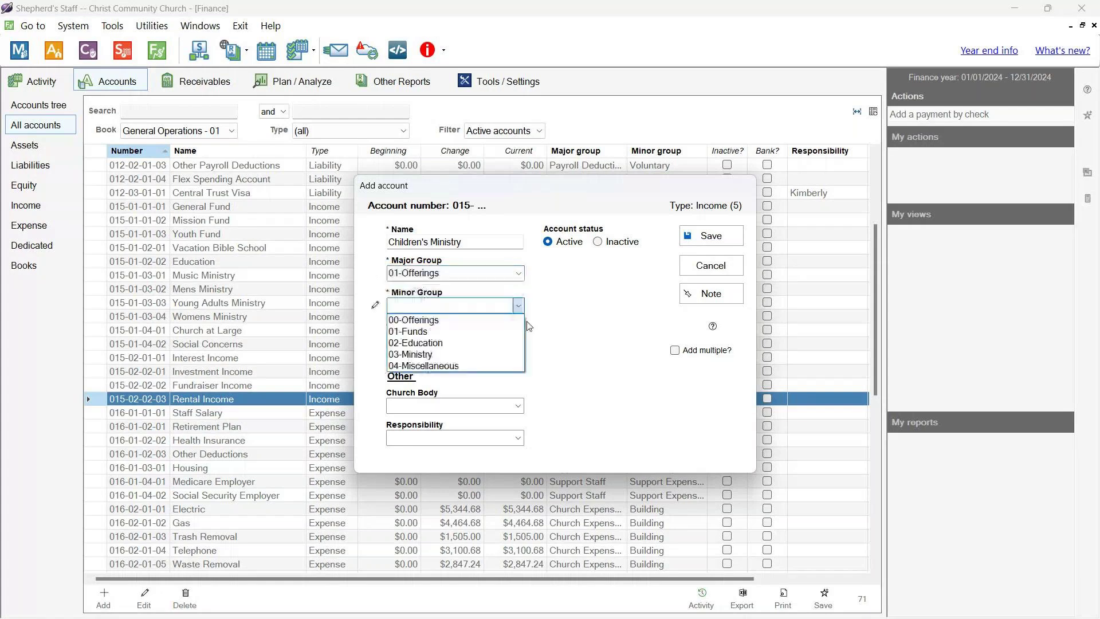
click(497, 355)
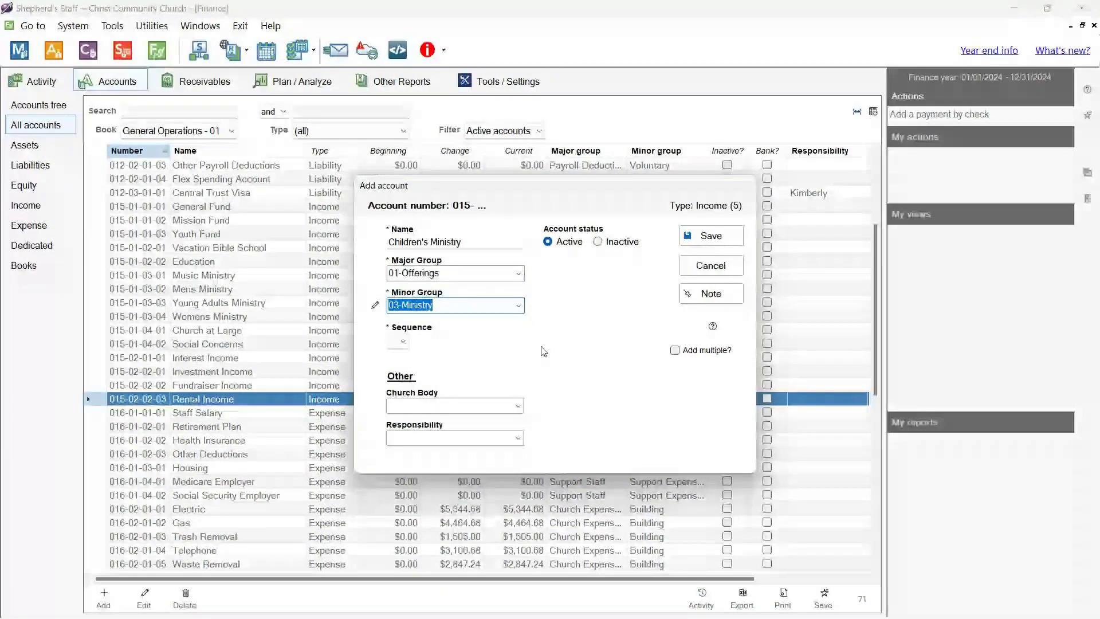
click(405, 343)
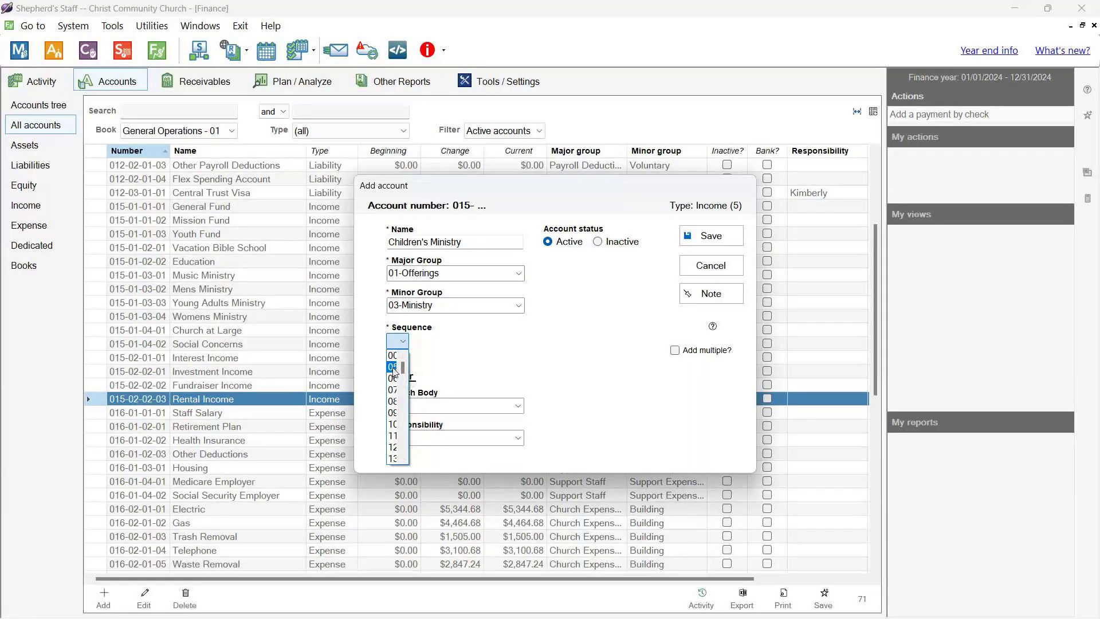
click(394, 370)
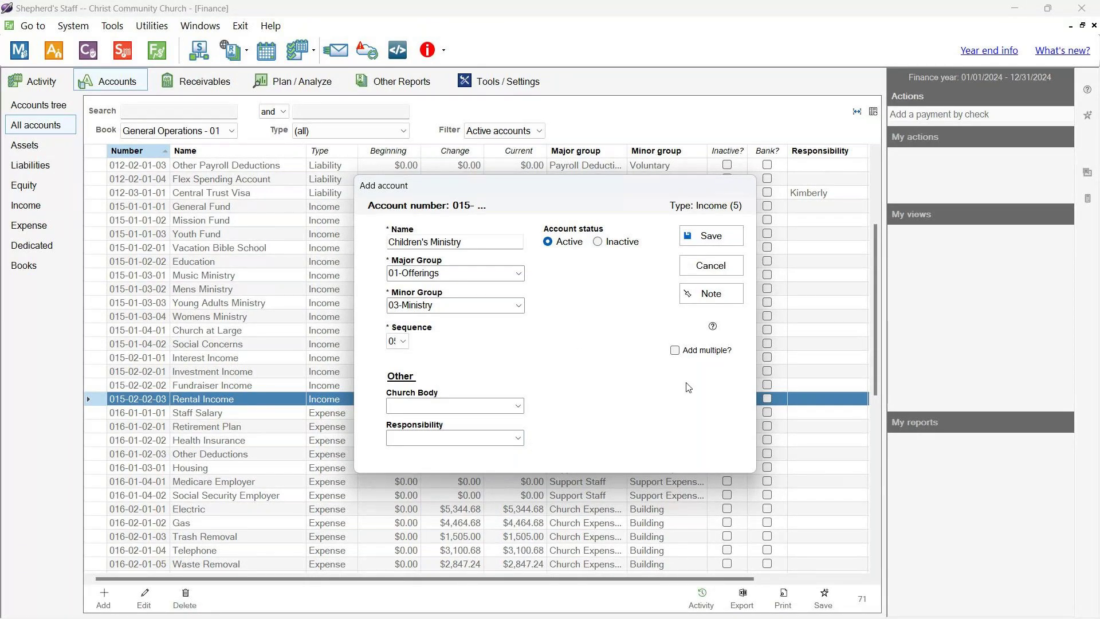
Enable adding multiple accounts and save the Children's Ministry account.
click(675, 352)
click(675, 351)
click(675, 350)
click(714, 236)
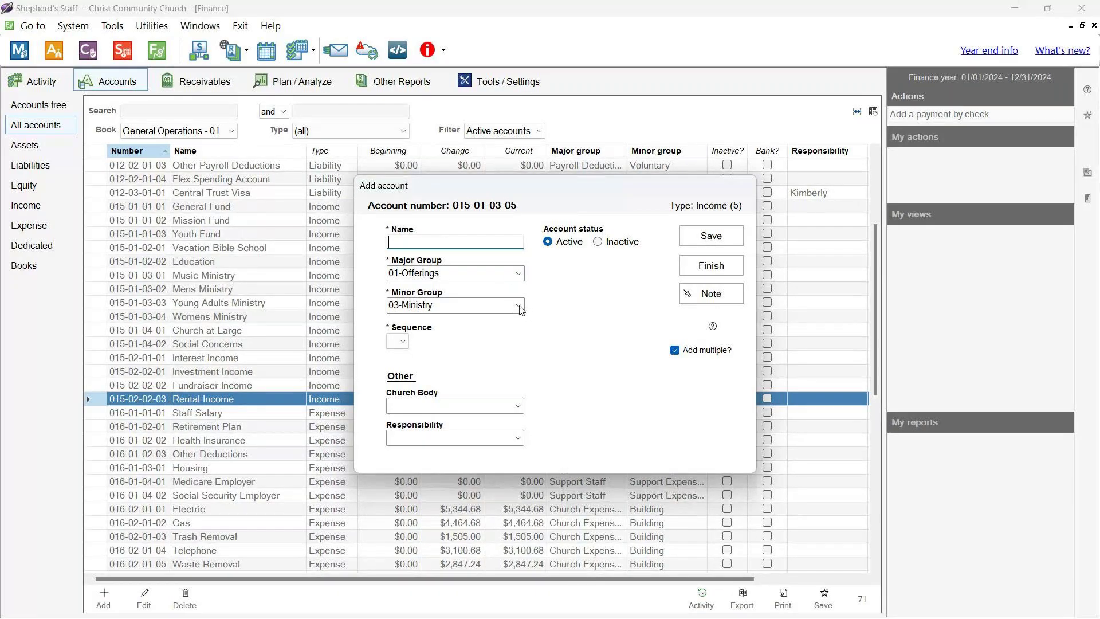
Check the Major Group choices and the note window for the next income account, cancelling the note.
click(519, 273)
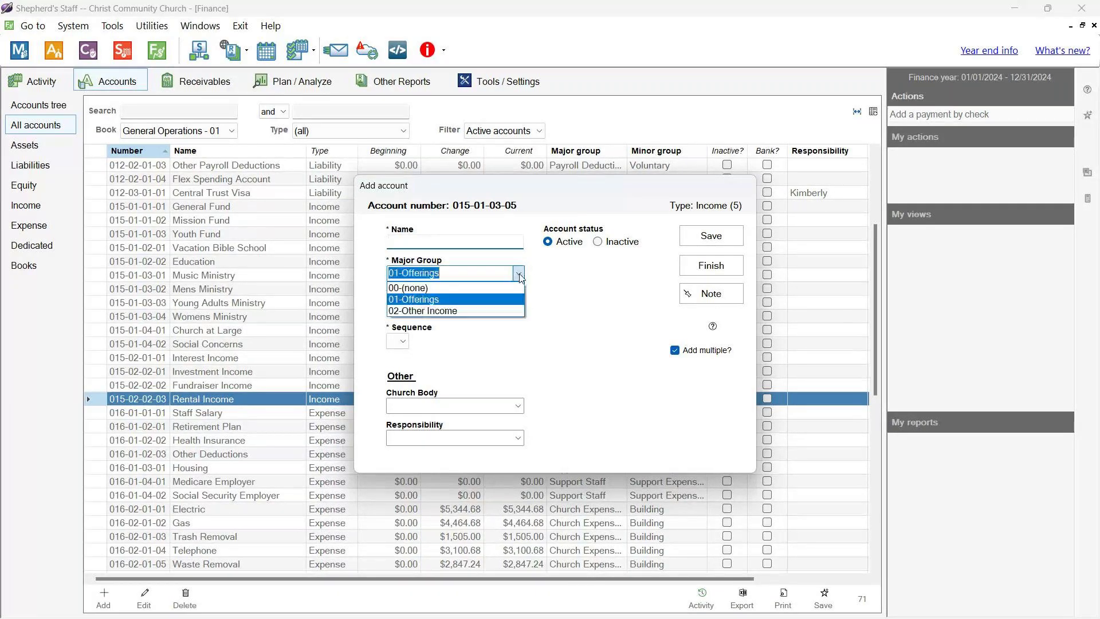
click(596, 284)
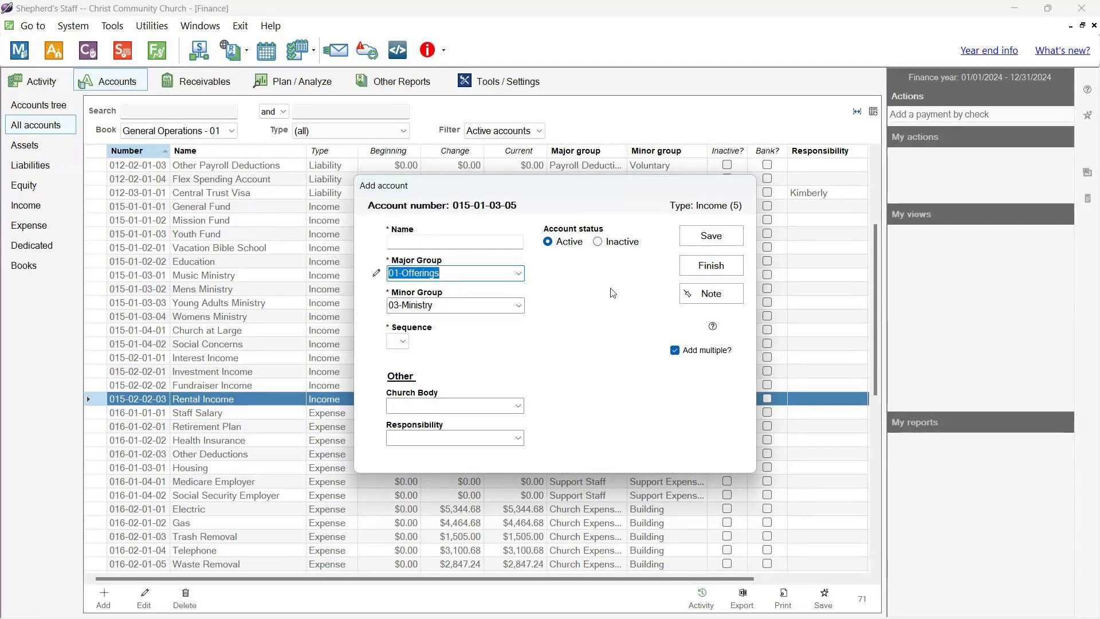
click(728, 299)
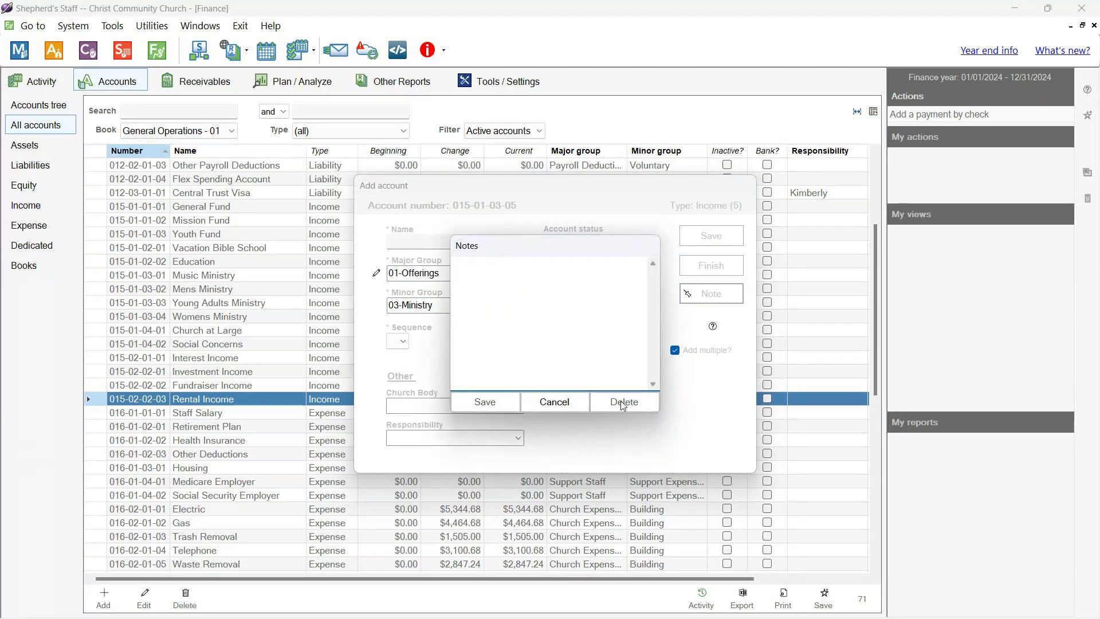
click(561, 408)
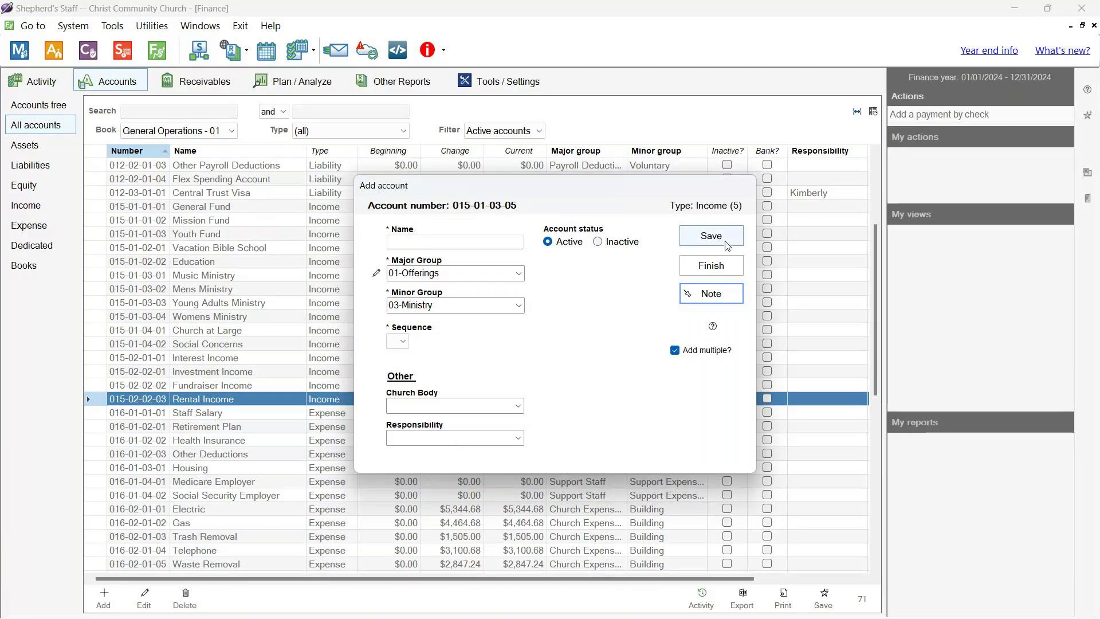
Finish adding income accounts and locate the Children's Ministry row among the other ministry accounts.
click(711, 265)
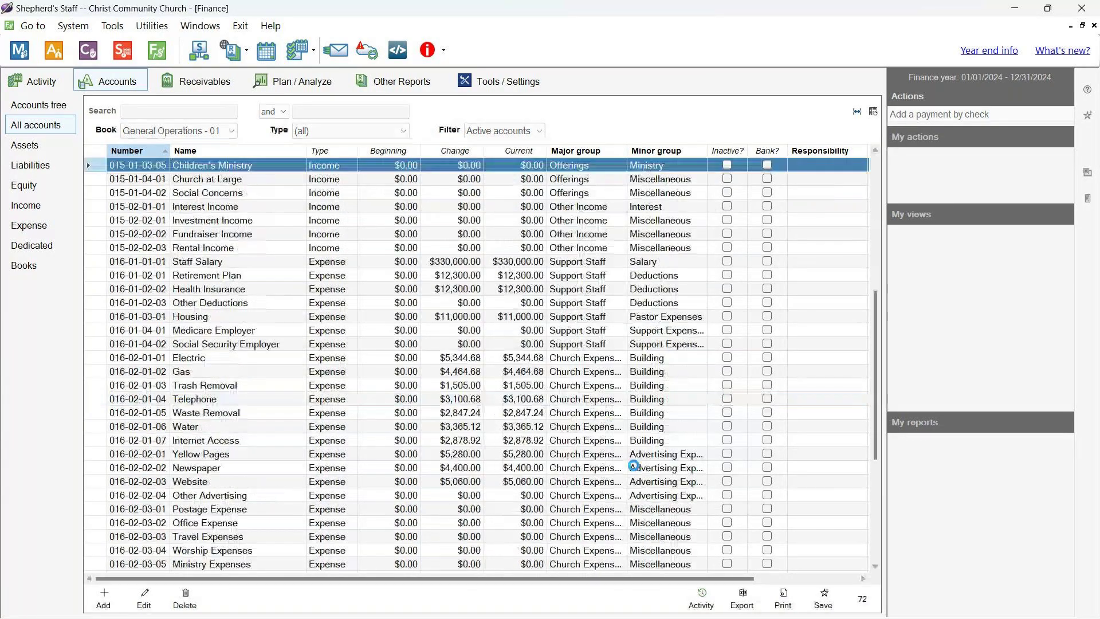
scroll(317, 320, up, 2)
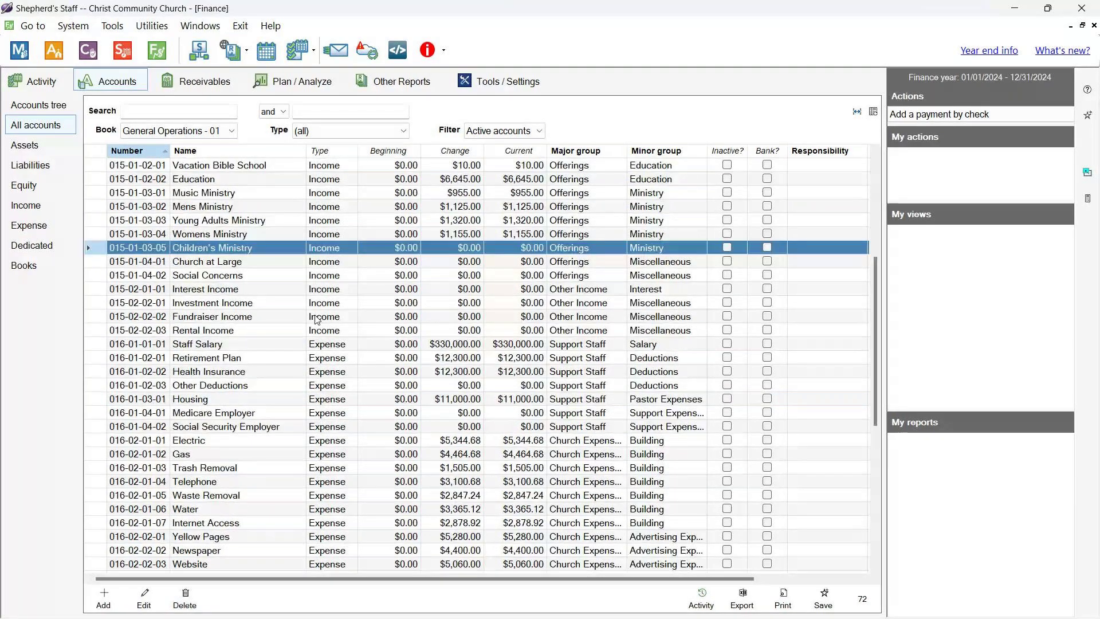
scroll(317, 320, up, 2)
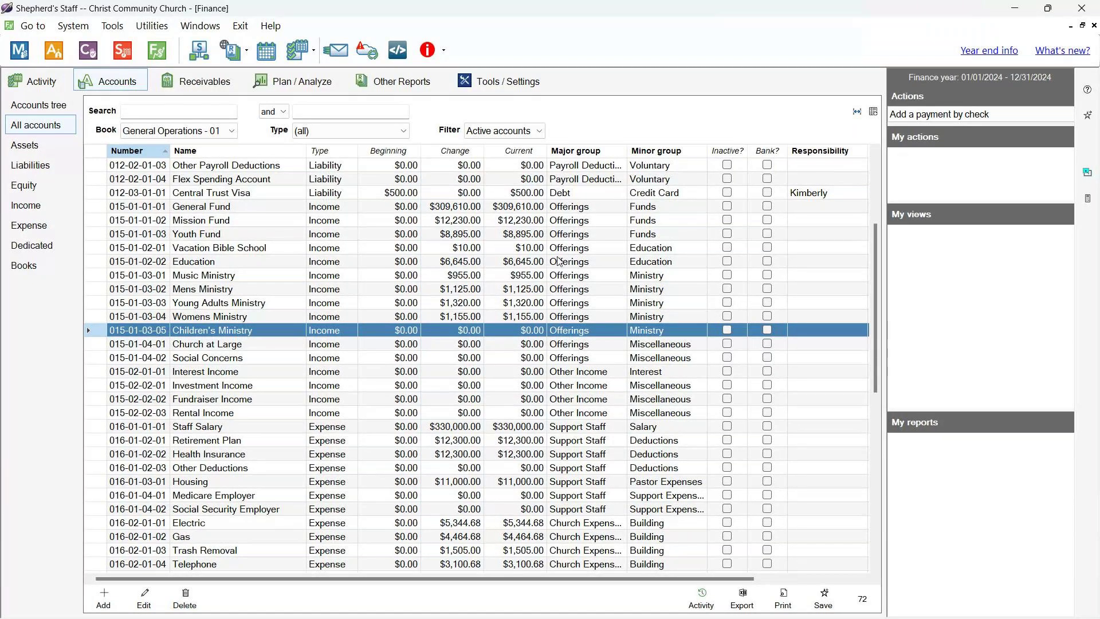
Compare the account numbers and minor groups of the Offerings income accounts, from General Fund to Children's Ministry.
click(659, 277)
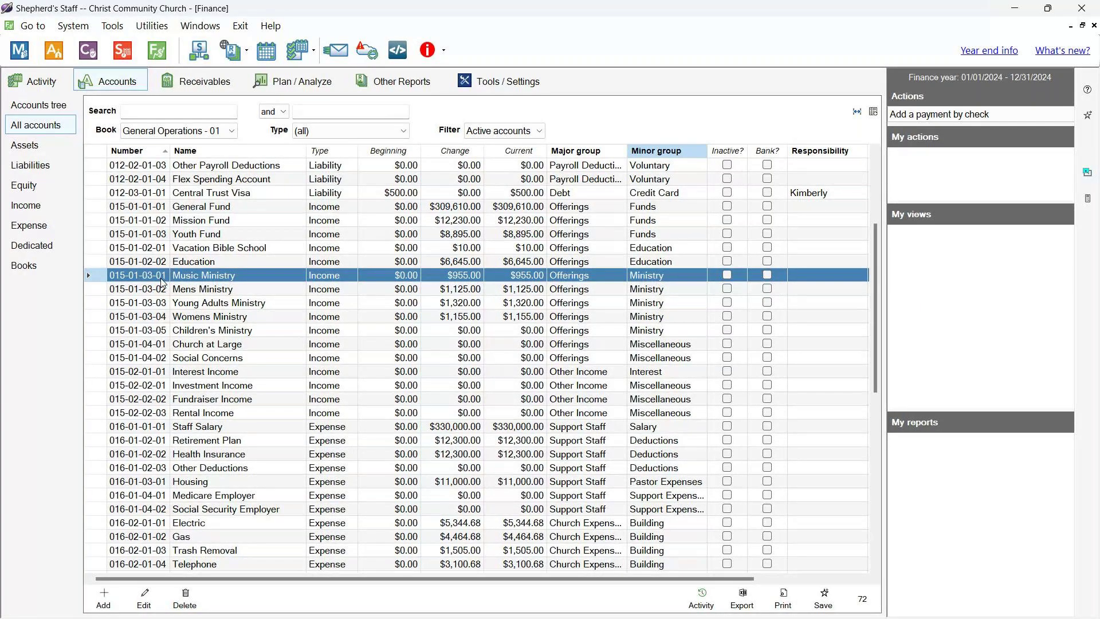
click(159, 335)
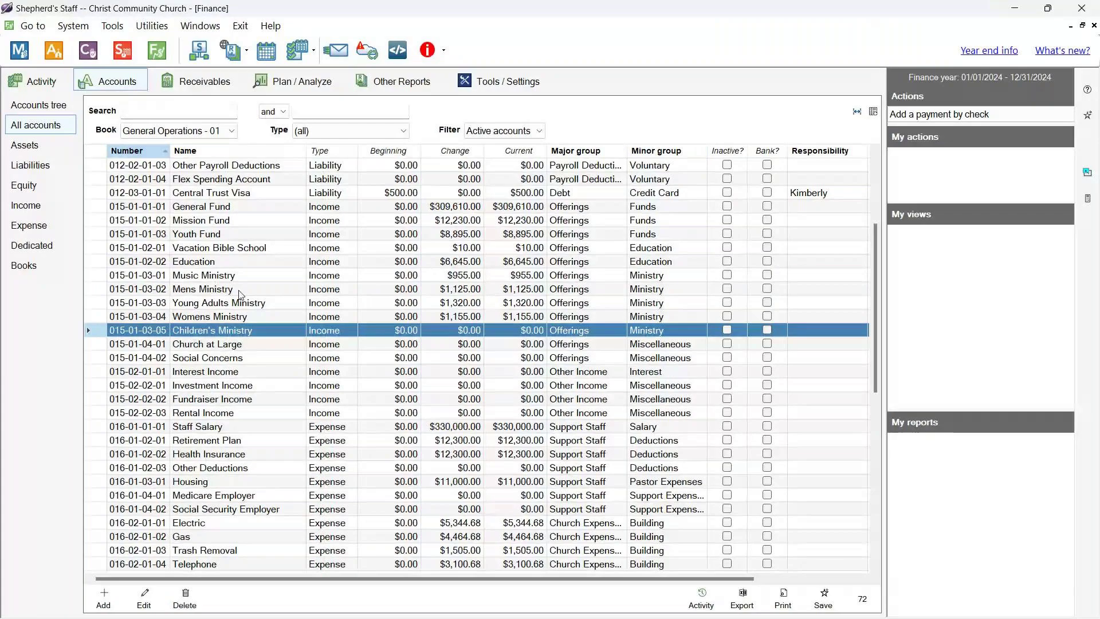
click(162, 212)
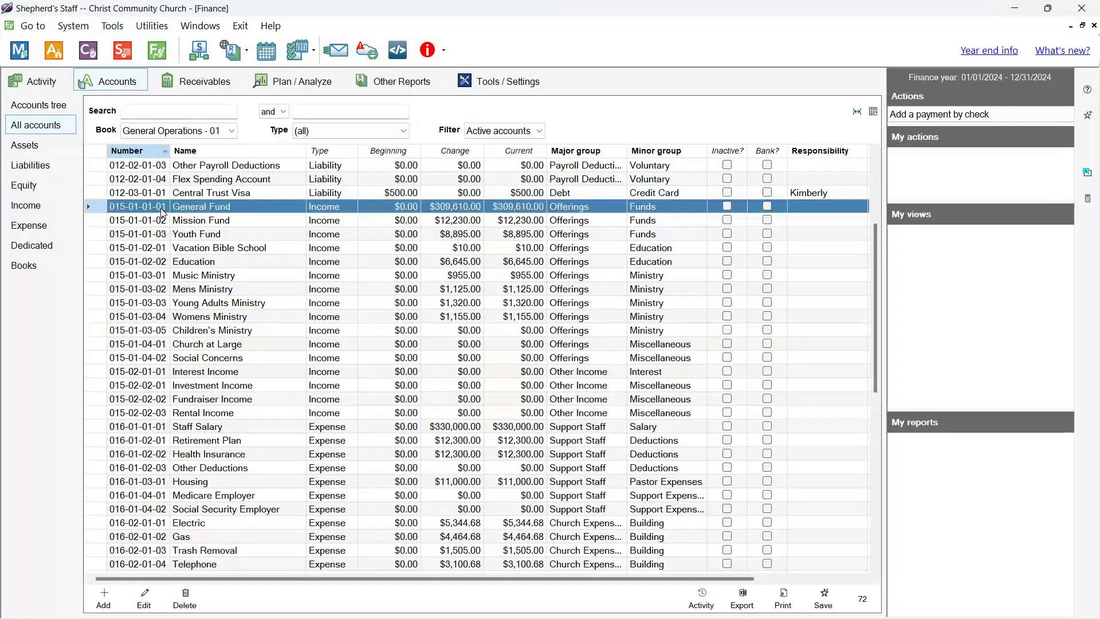
click(161, 247)
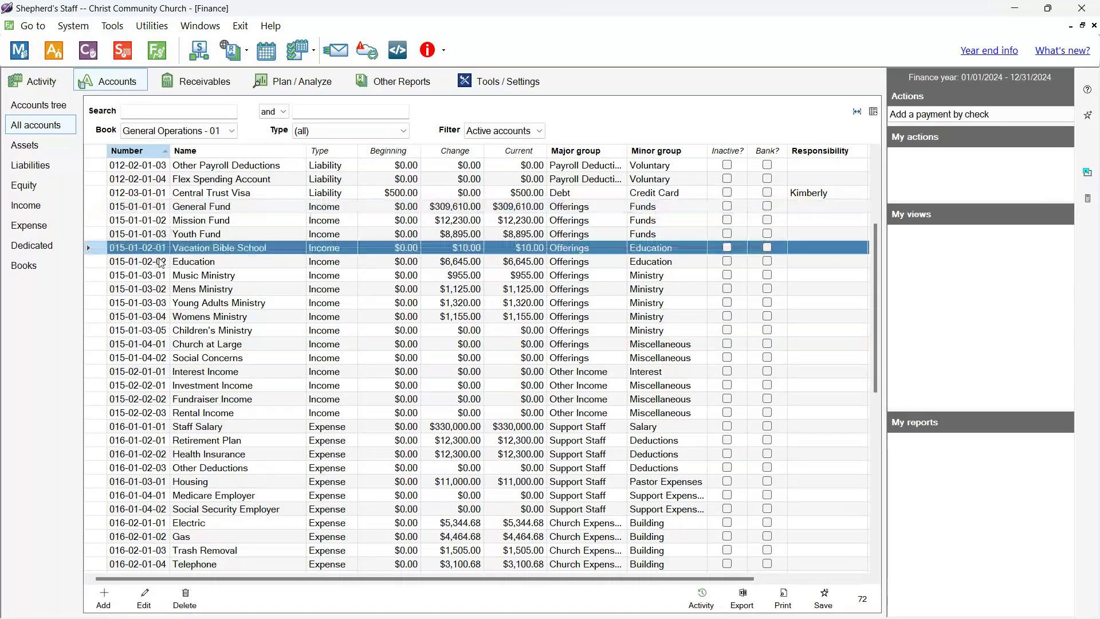
click(155, 277)
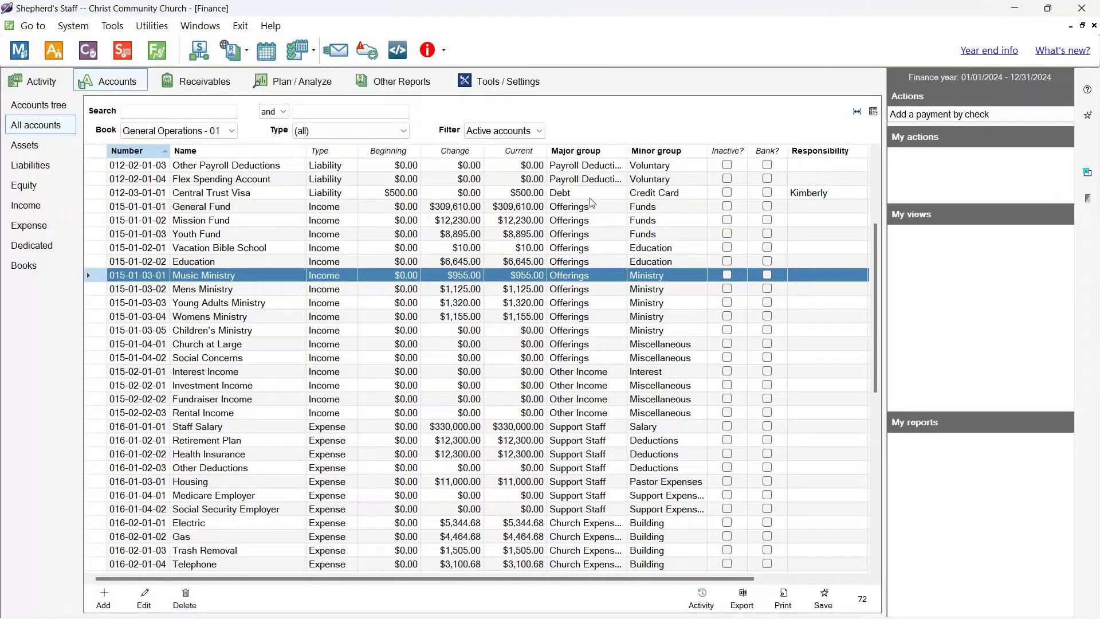
click(271, 315)
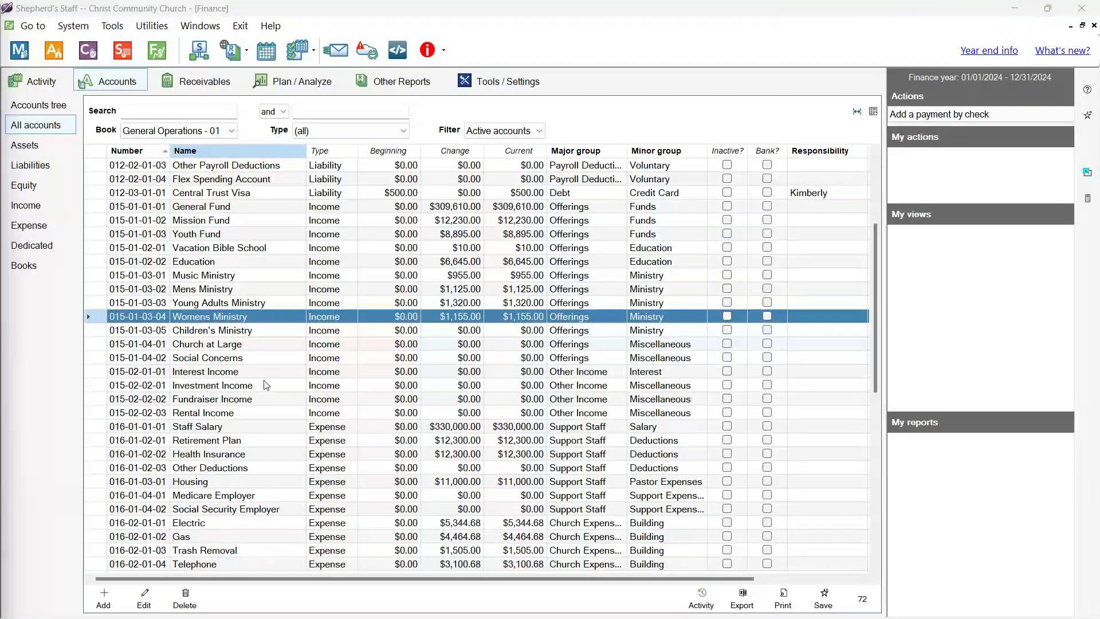
Start a new Expense account in the General Operations book and name it Study Bibles.
click(361, 425)
scroll(344, 401, down, 2)
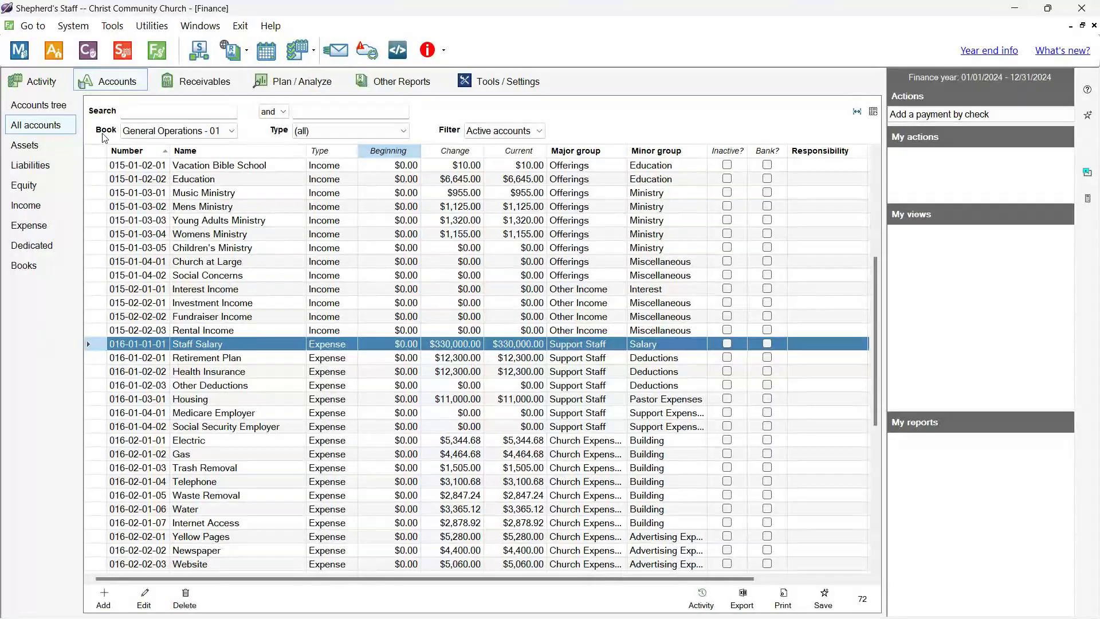
key(Insert)
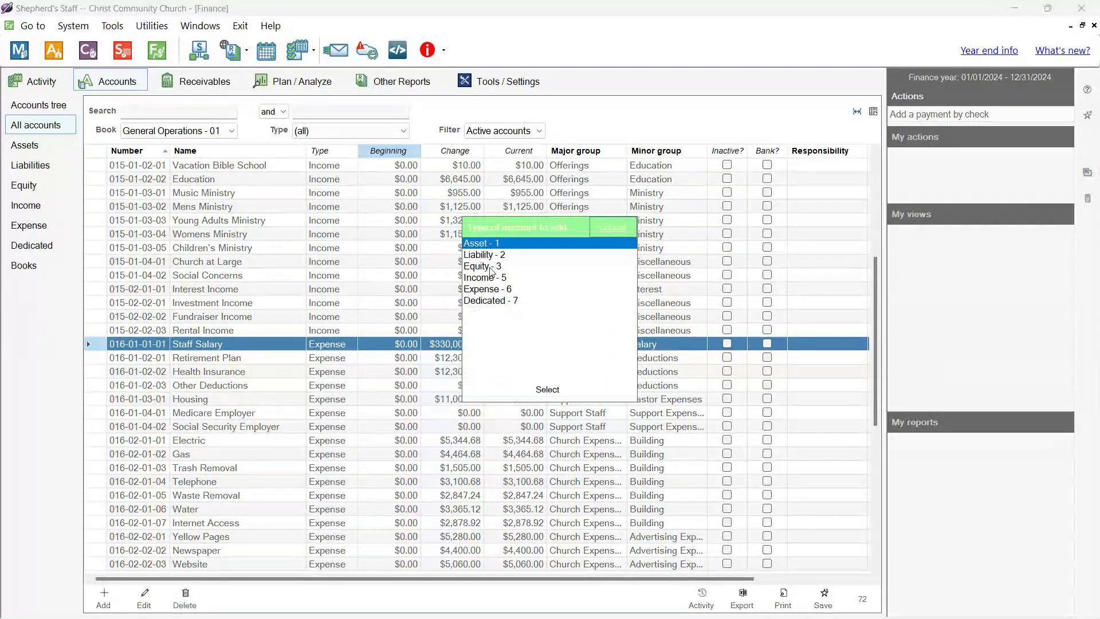
click(506, 289)
click(548, 389)
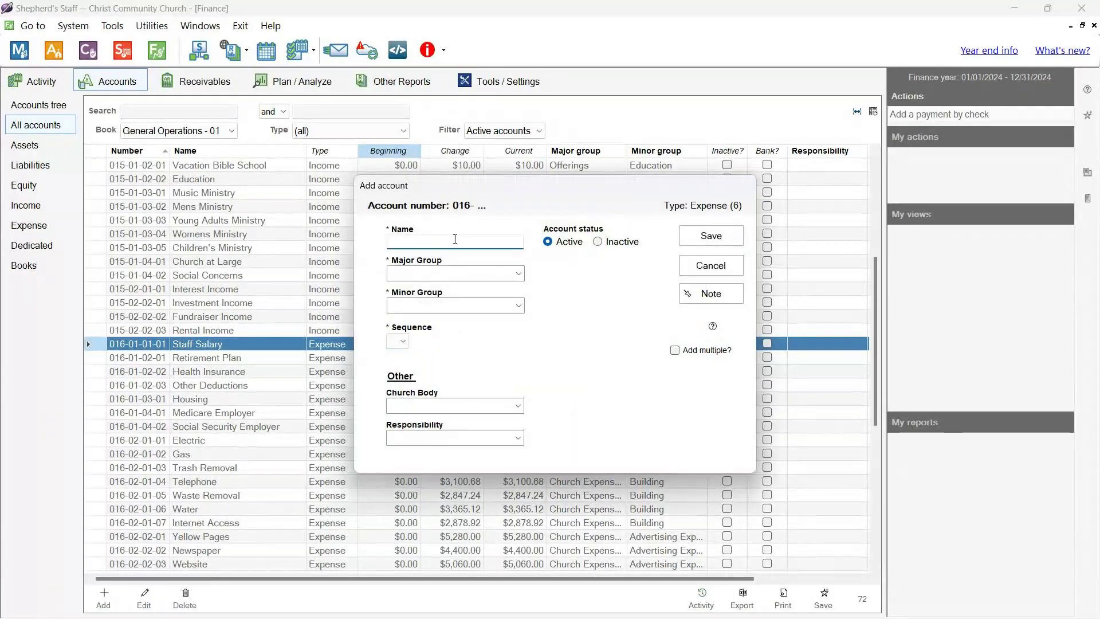
text(Study Bibles)
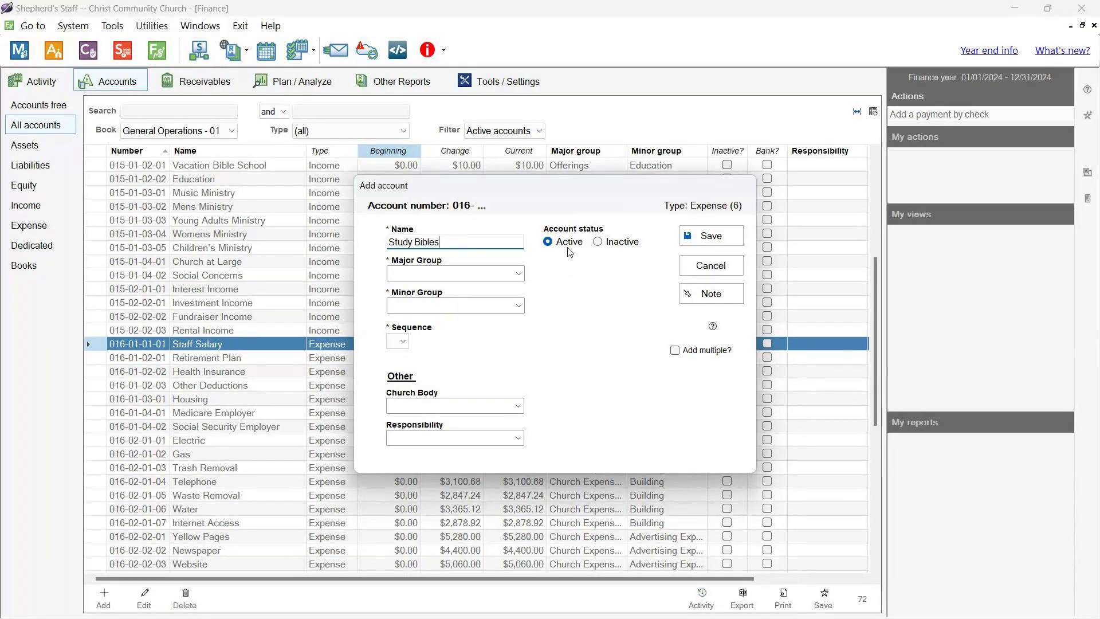
Assign Study Bibles to major group 02-Church Expenses and minor group 00-Church Expenses, with sequence 01.
click(519, 274)
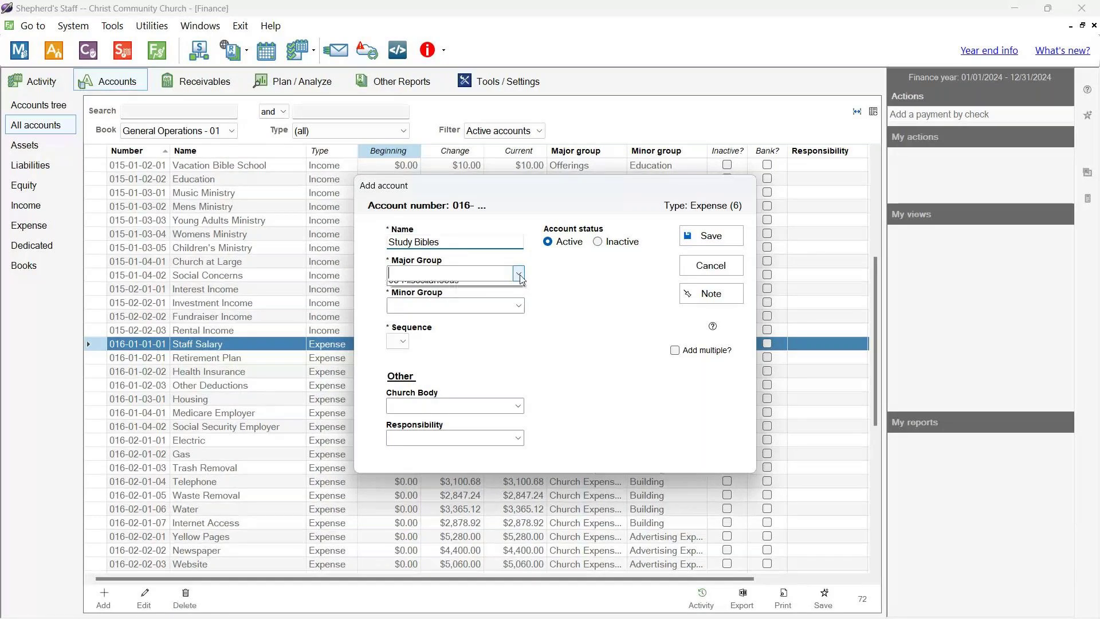
click(522, 312)
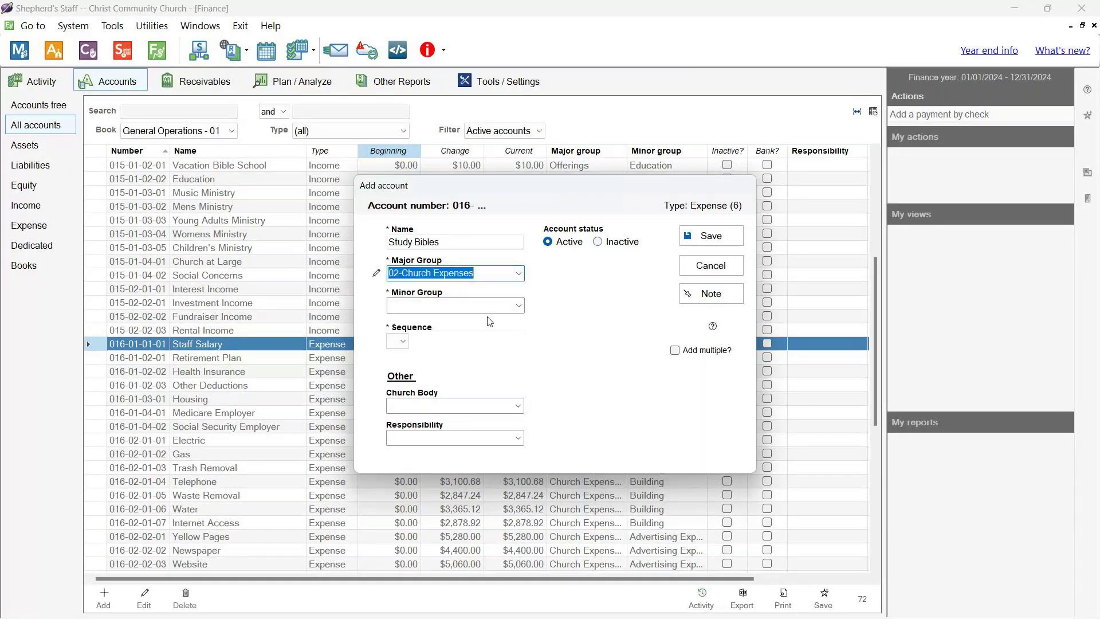
click(520, 307)
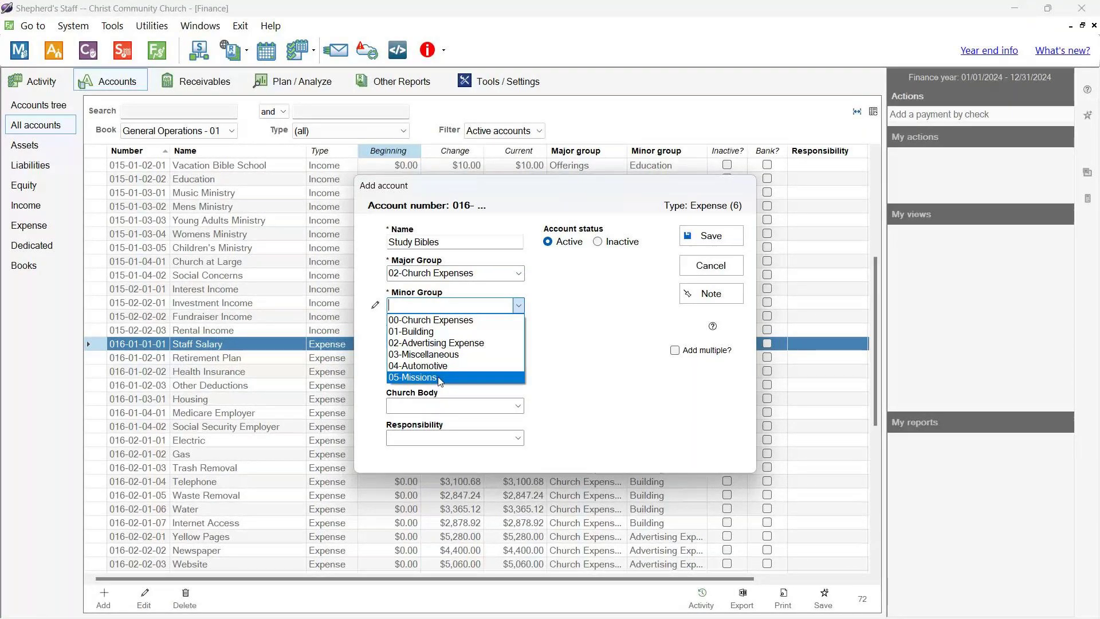
click(441, 320)
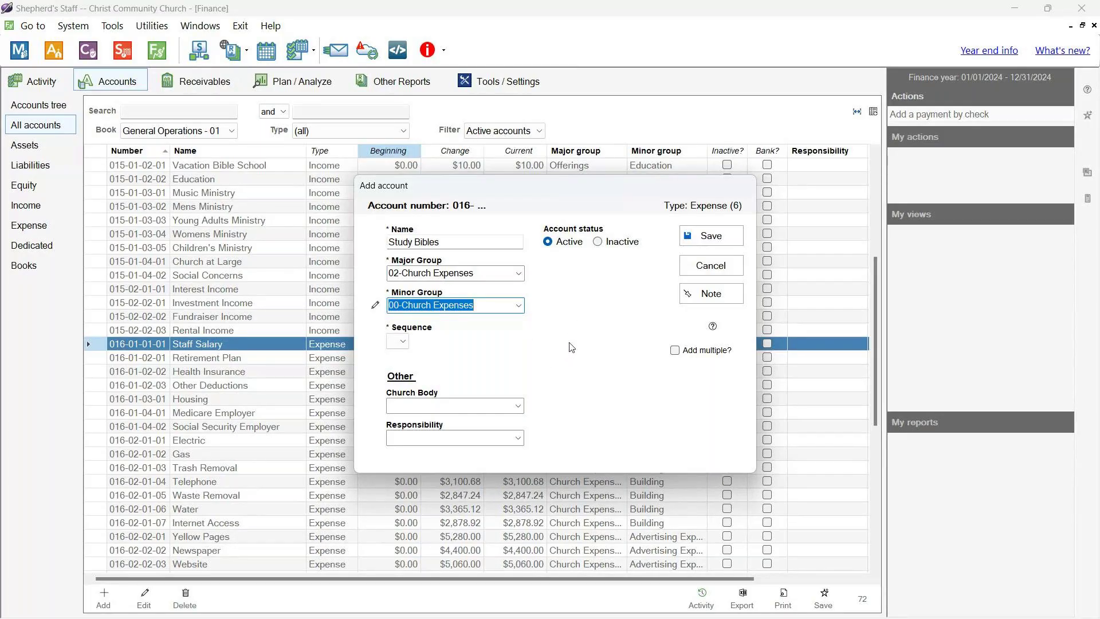
click(399, 342)
click(393, 369)
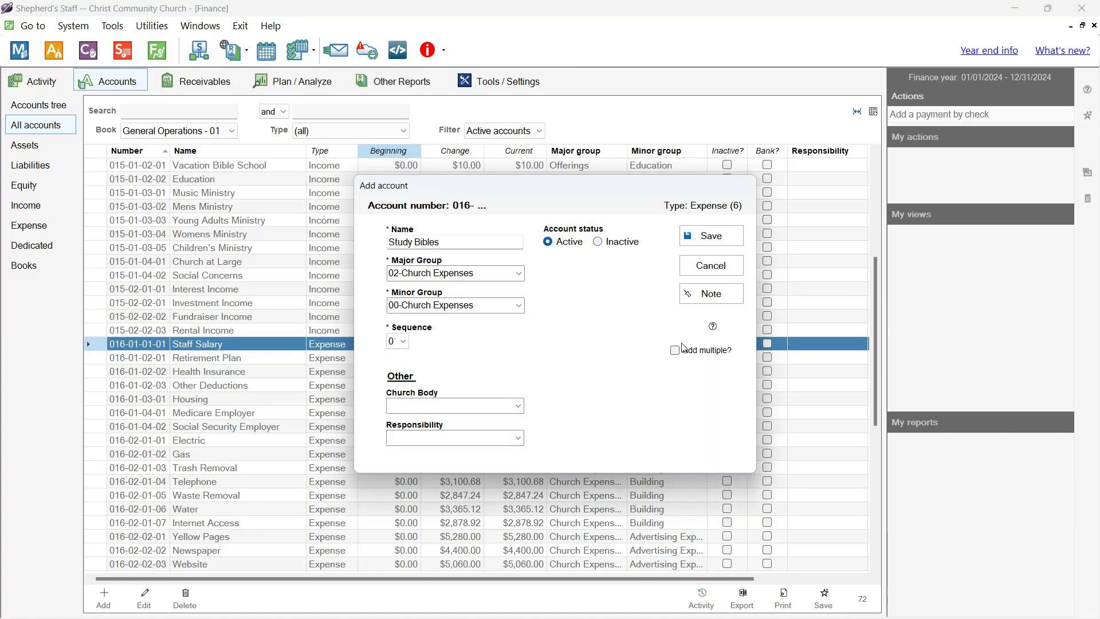
Attach the note "For children's ministry, pew backs, and senior gifts" to Study Bibles, recheck it and save the account.
click(694, 295)
text(For)
key(BackSpace)
key(BackSpace)
key(BackSpace)
key(BackSpace)
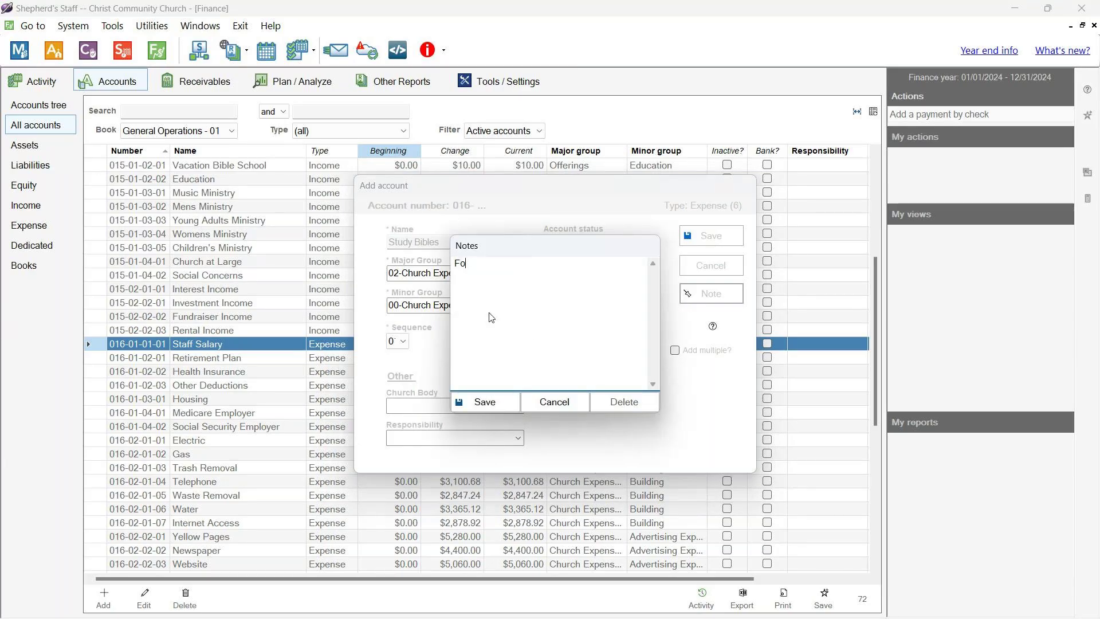
text(For children's ministry, )
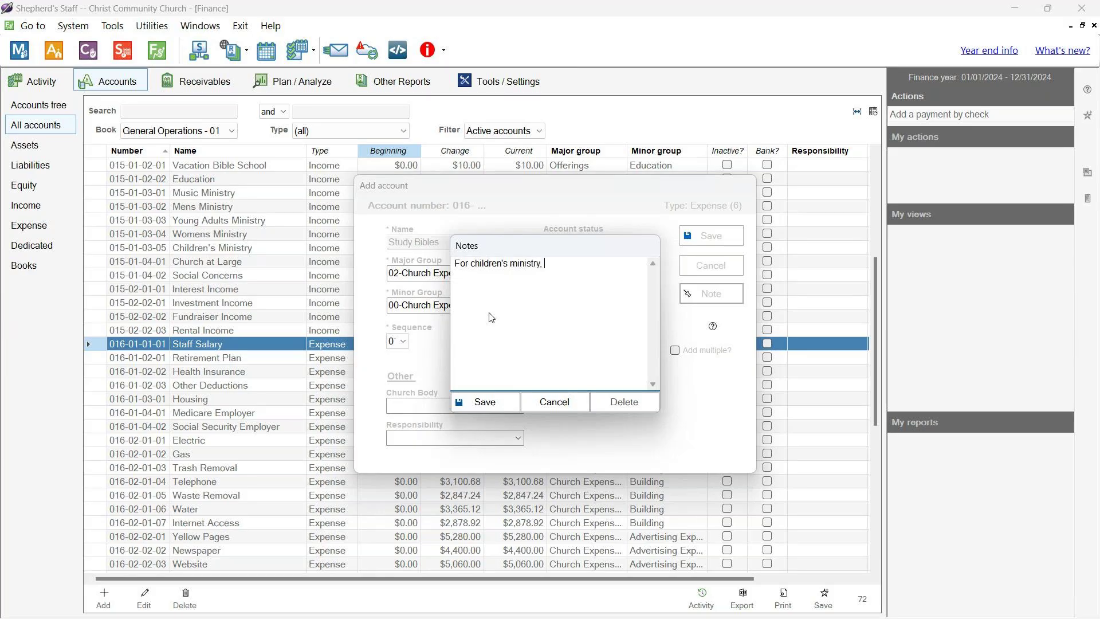
text(pew backs, and )
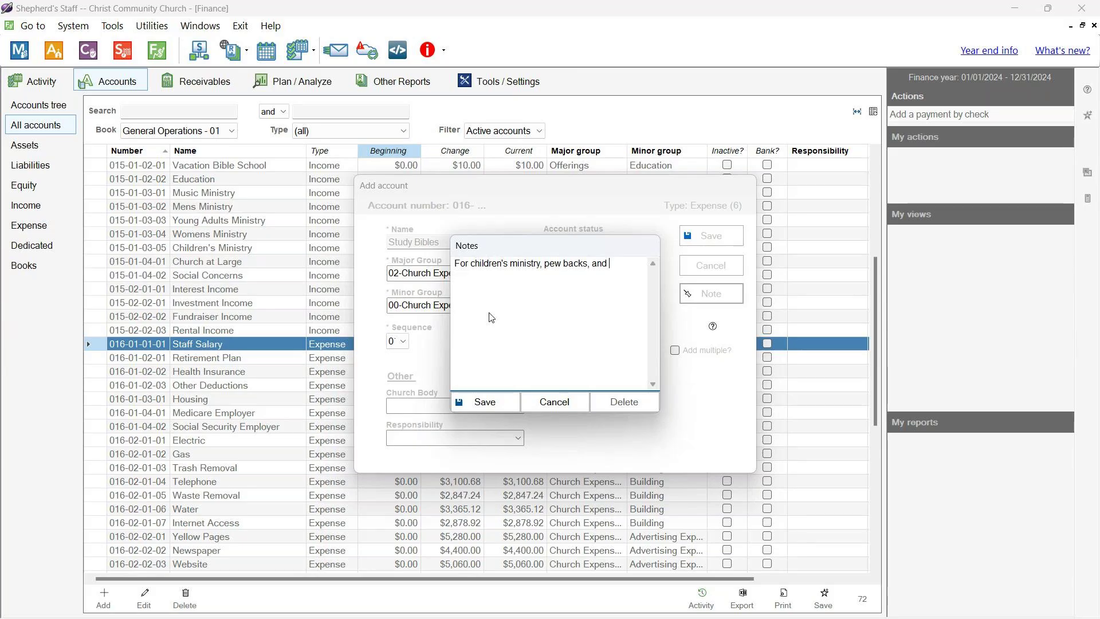
text(senior gifts)
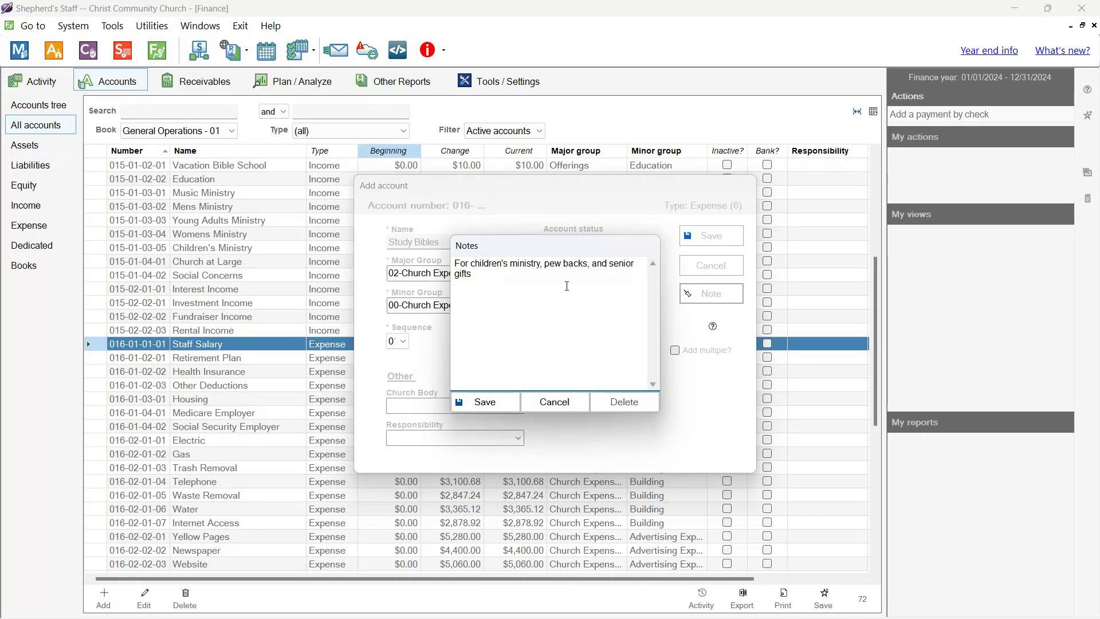
click(480, 404)
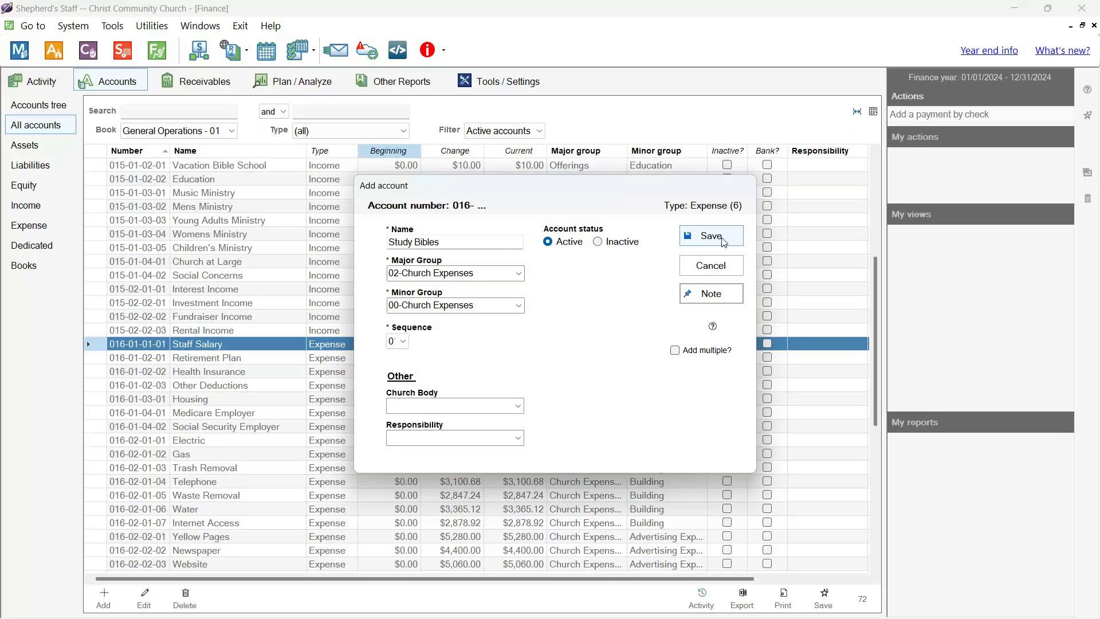
click(690, 292)
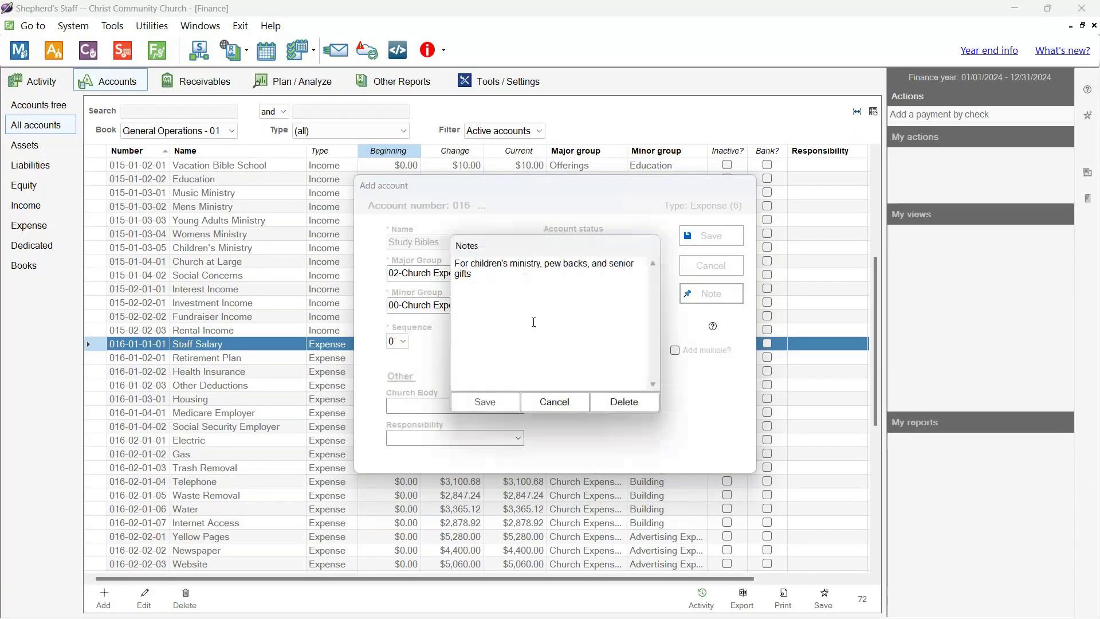
click(531, 402)
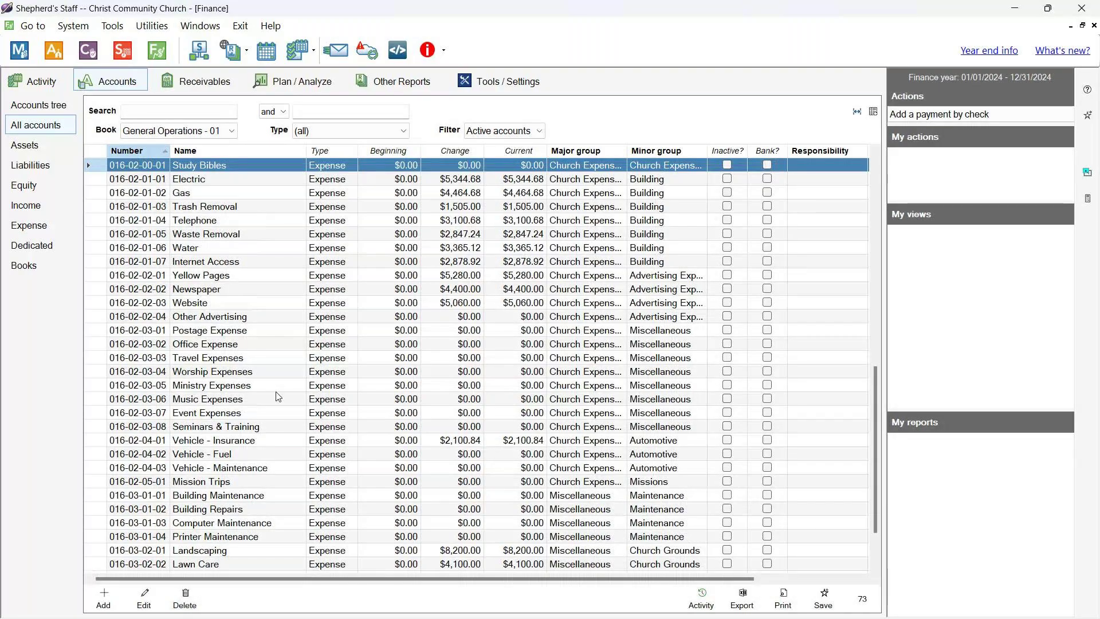
Edit the Study Bibles account to assign the person listed as 01 under Responsibility, check its note and save the change.
click(144, 599)
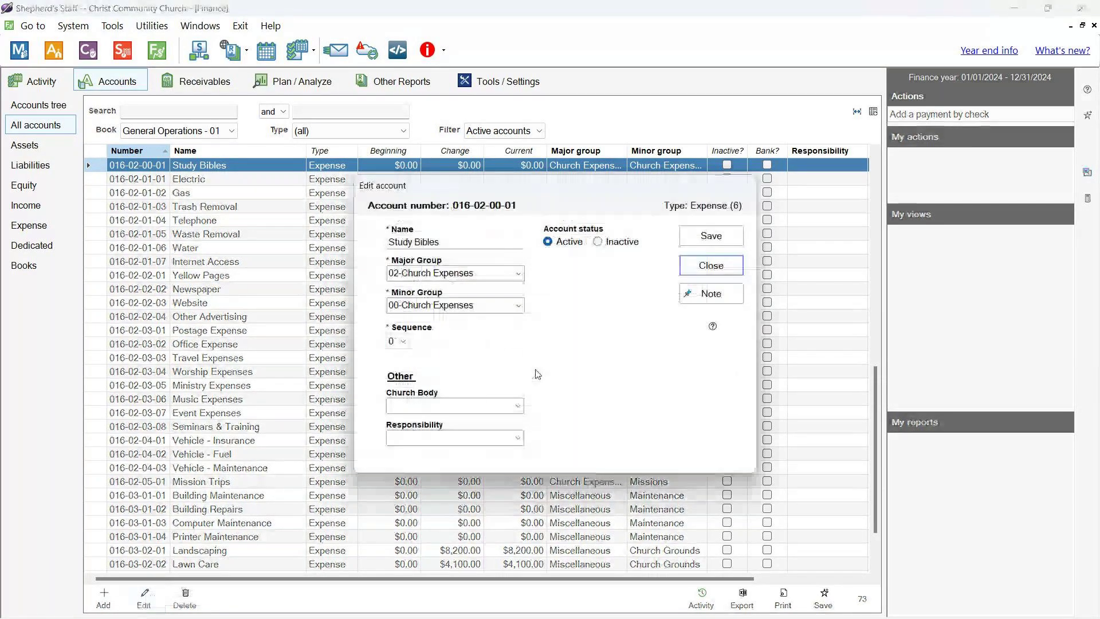
click(524, 310)
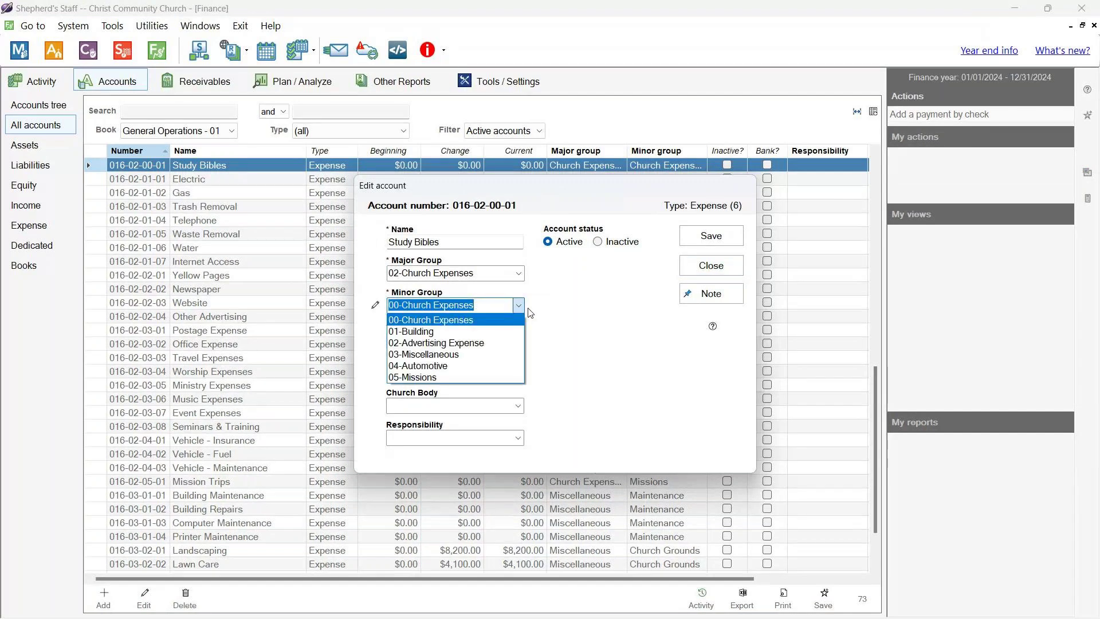
click(518, 406)
click(590, 398)
click(518, 438)
click(433, 454)
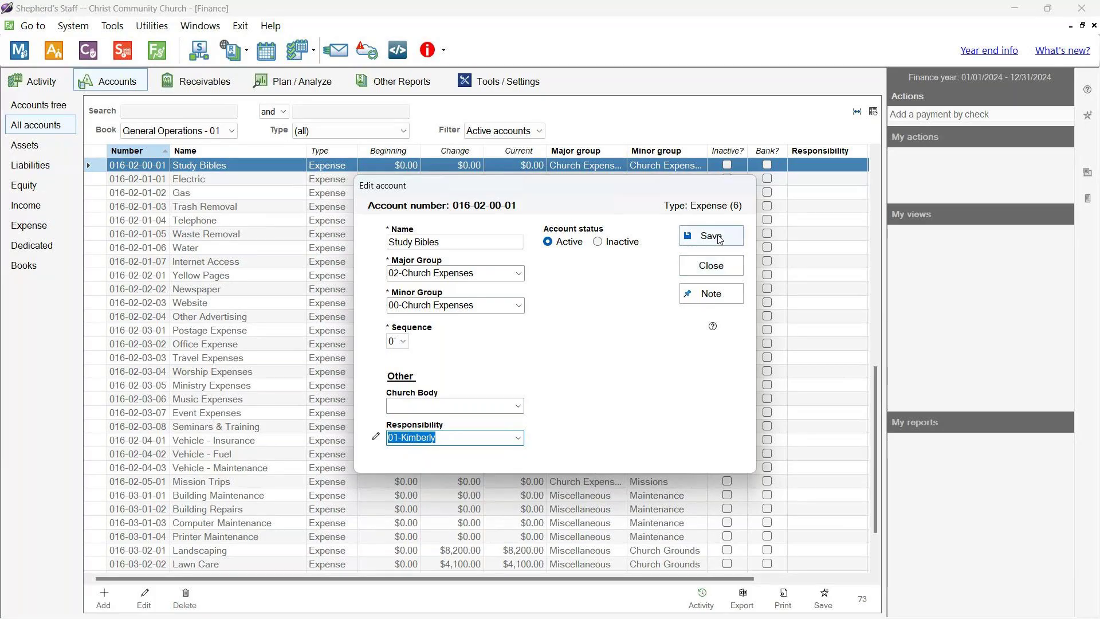
click(732, 302)
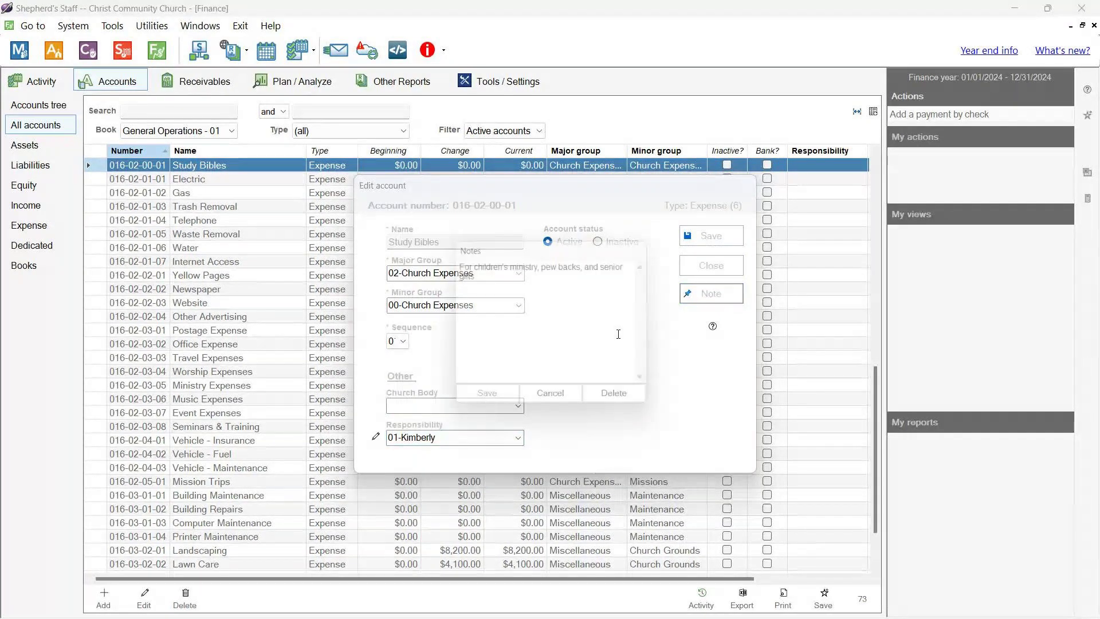
click(728, 292)
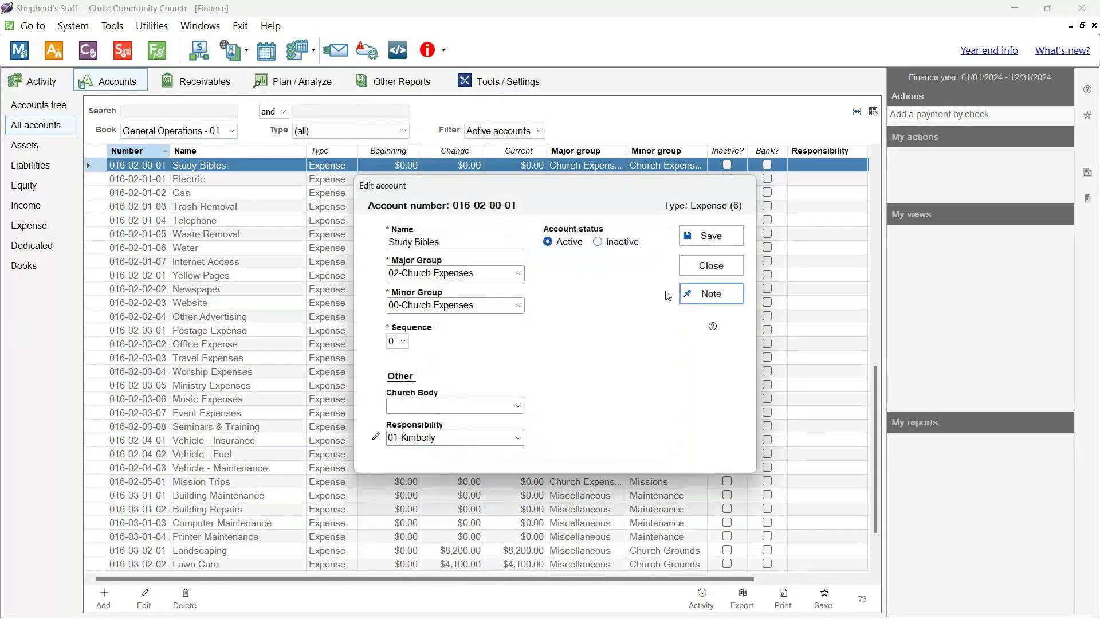
click(727, 243)
Locate the dedicated accounts after the expense accounts and start a new Dedicated account named Food Pantry.
scroll(324, 389, down, 2)
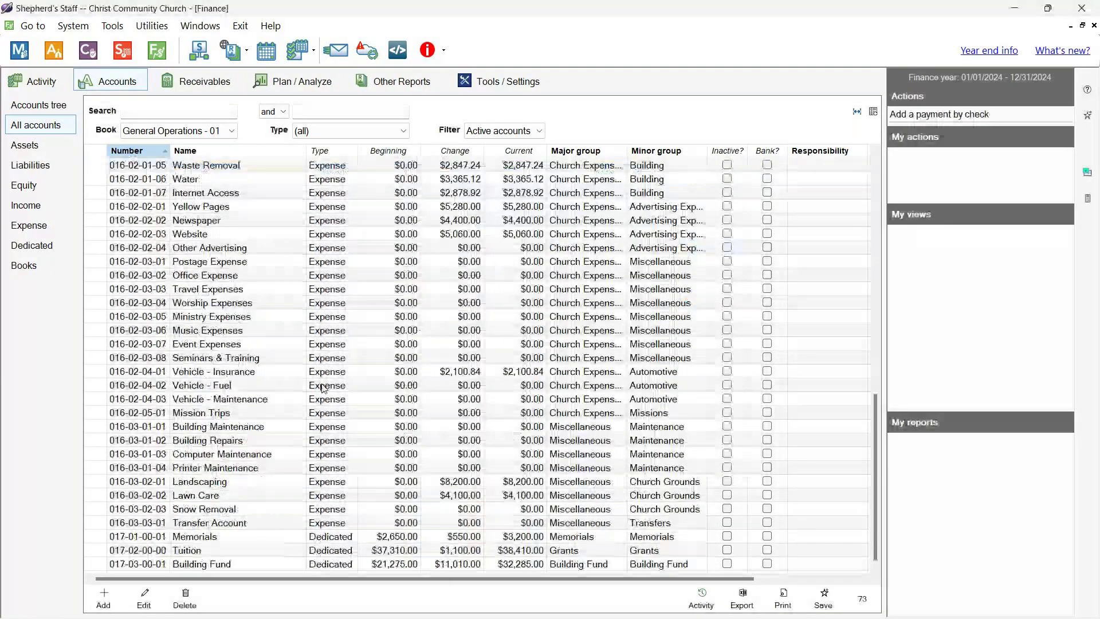
scroll(324, 388, up, 6)
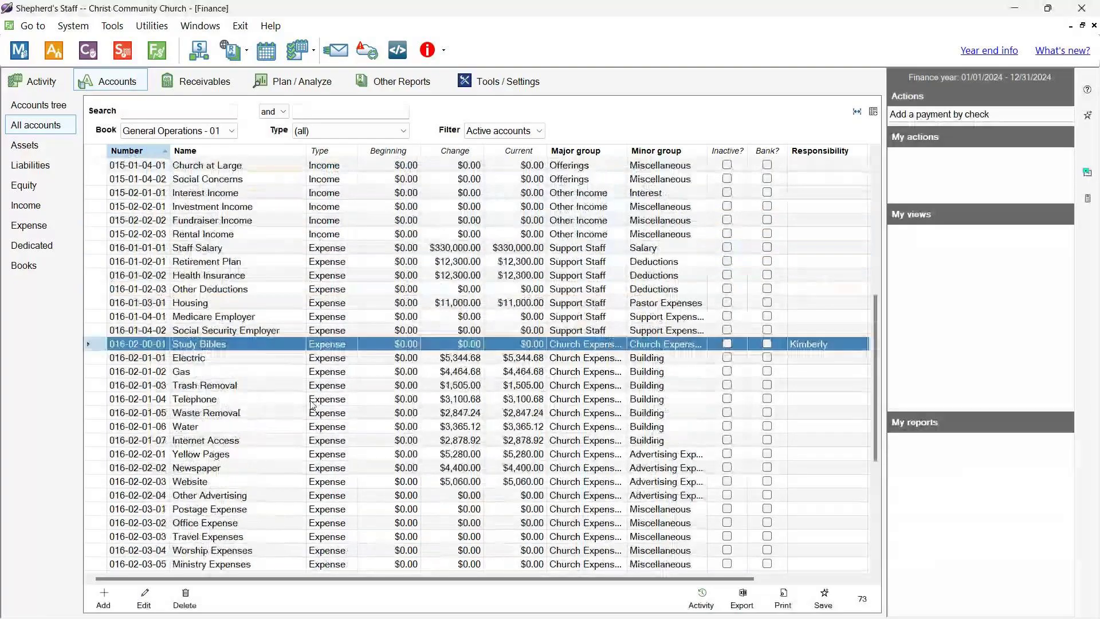
scroll(313, 406, down, 2)
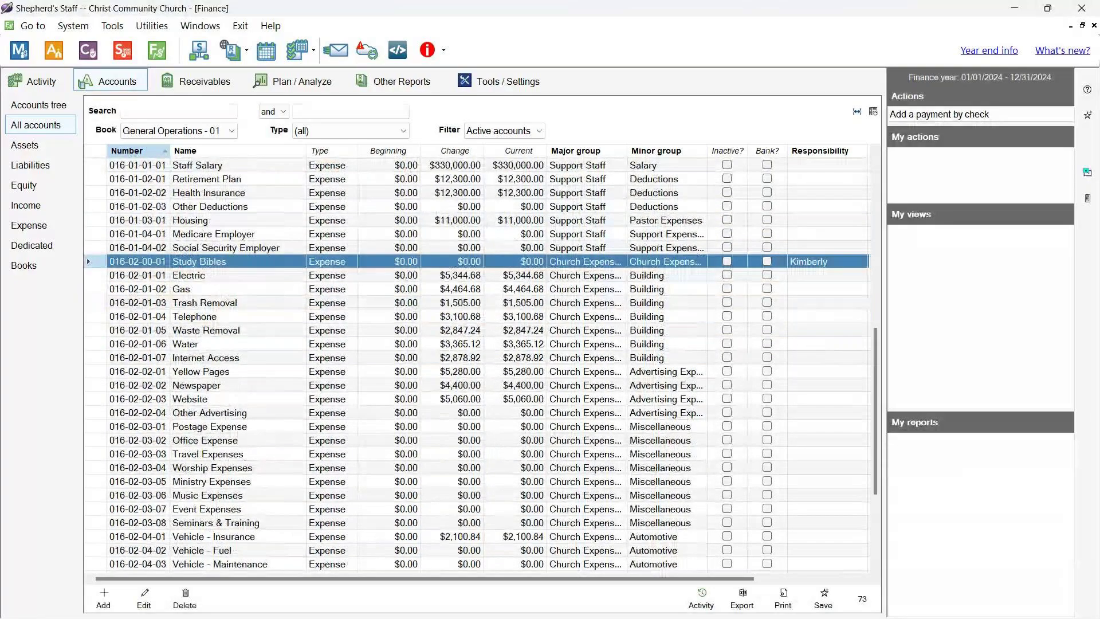
scroll(302, 418, down, 4)
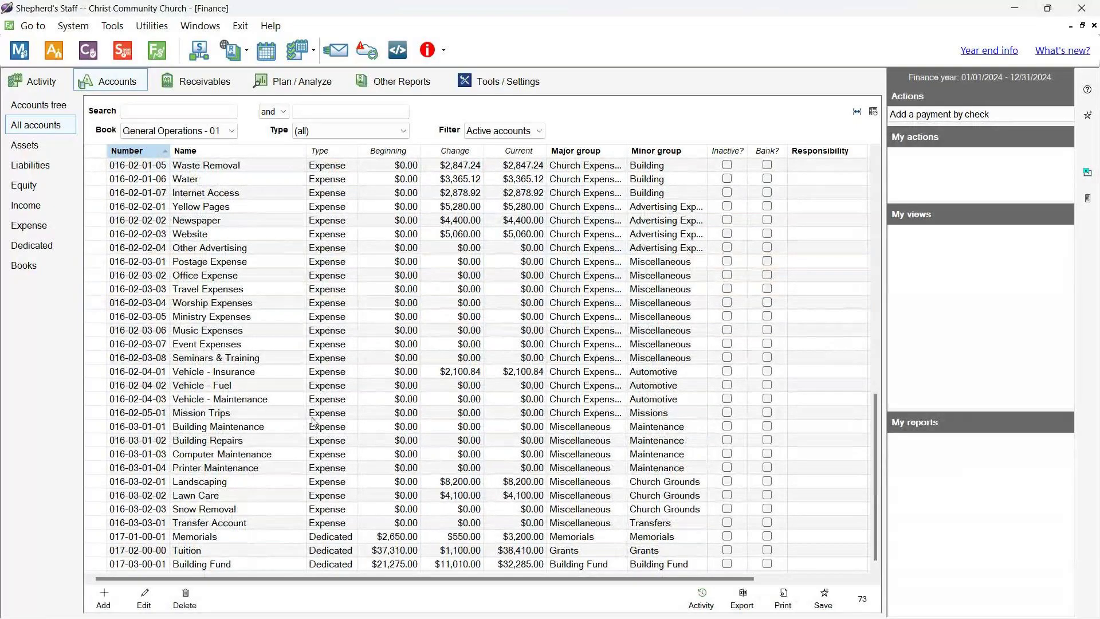
click(143, 539)
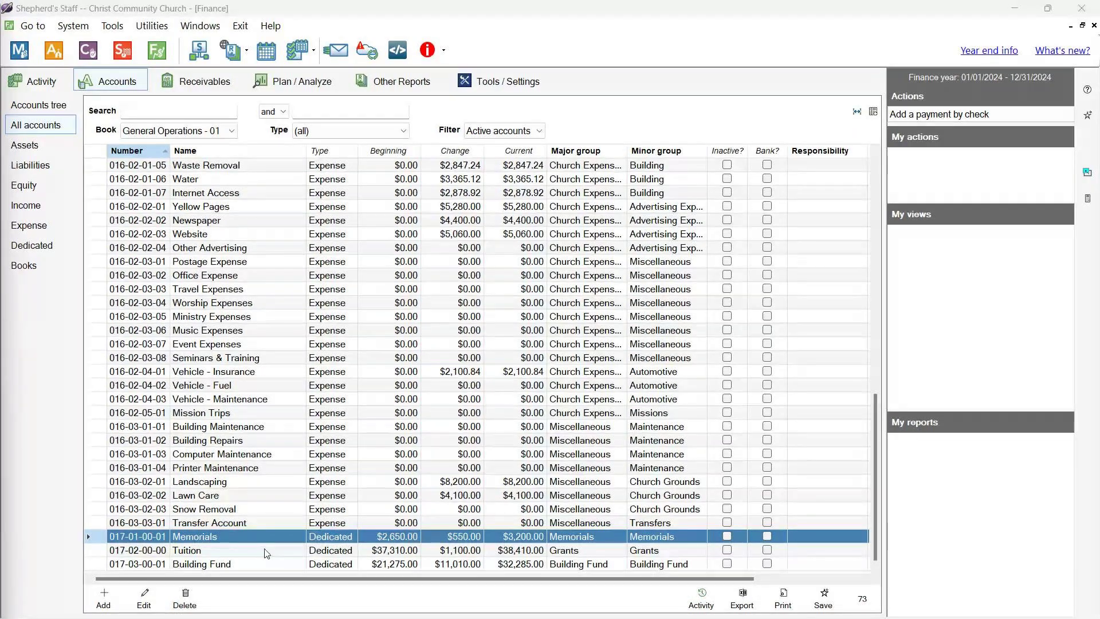
click(103, 599)
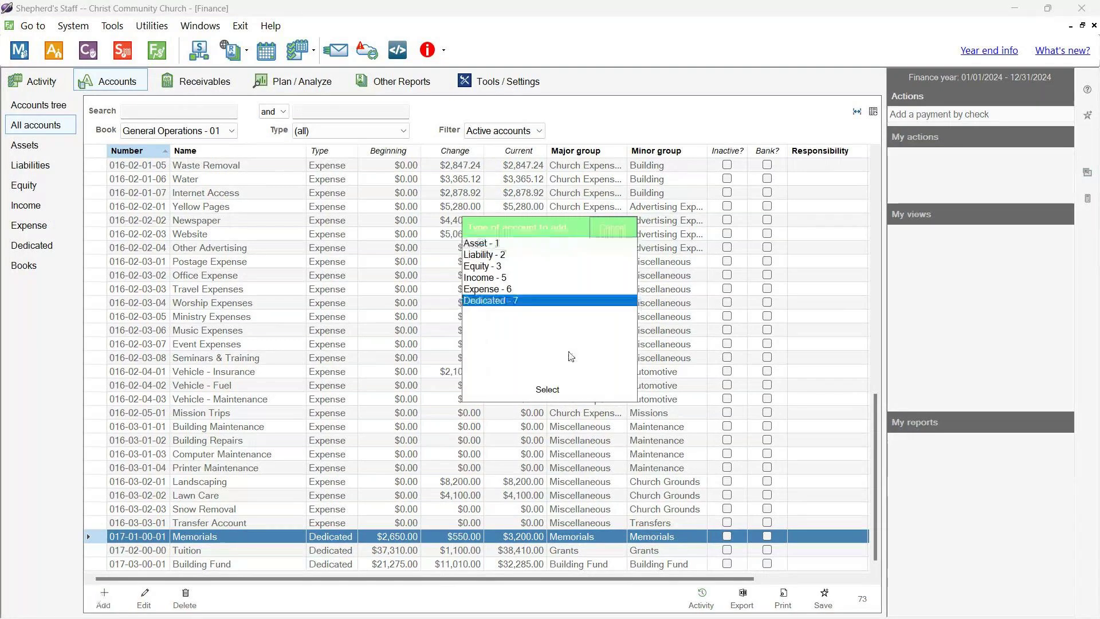
click(549, 391)
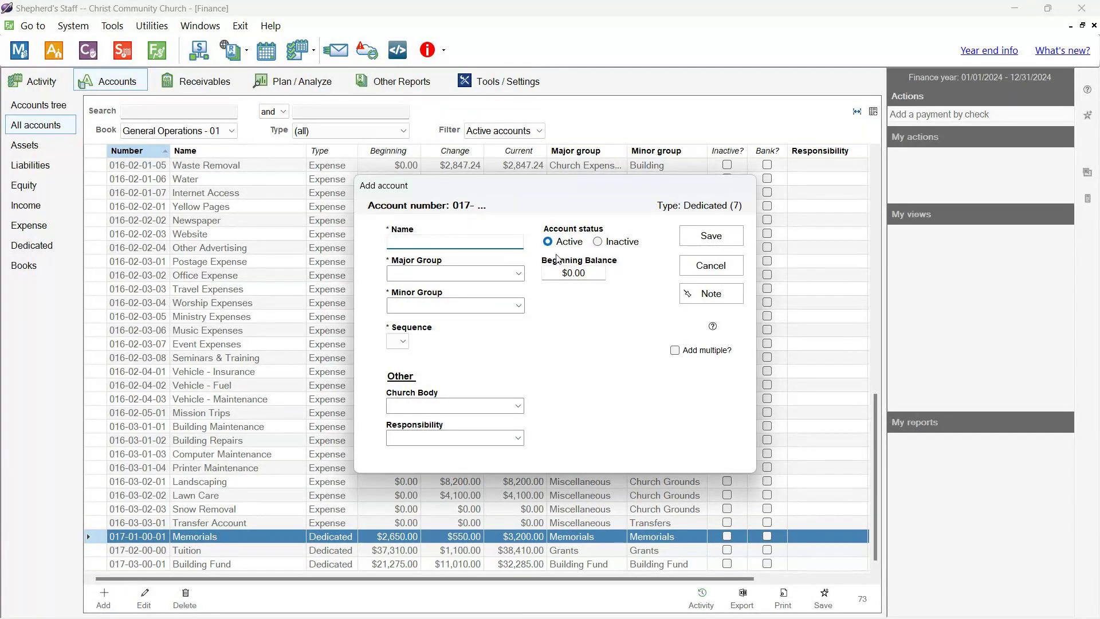
text(Food Pantry)
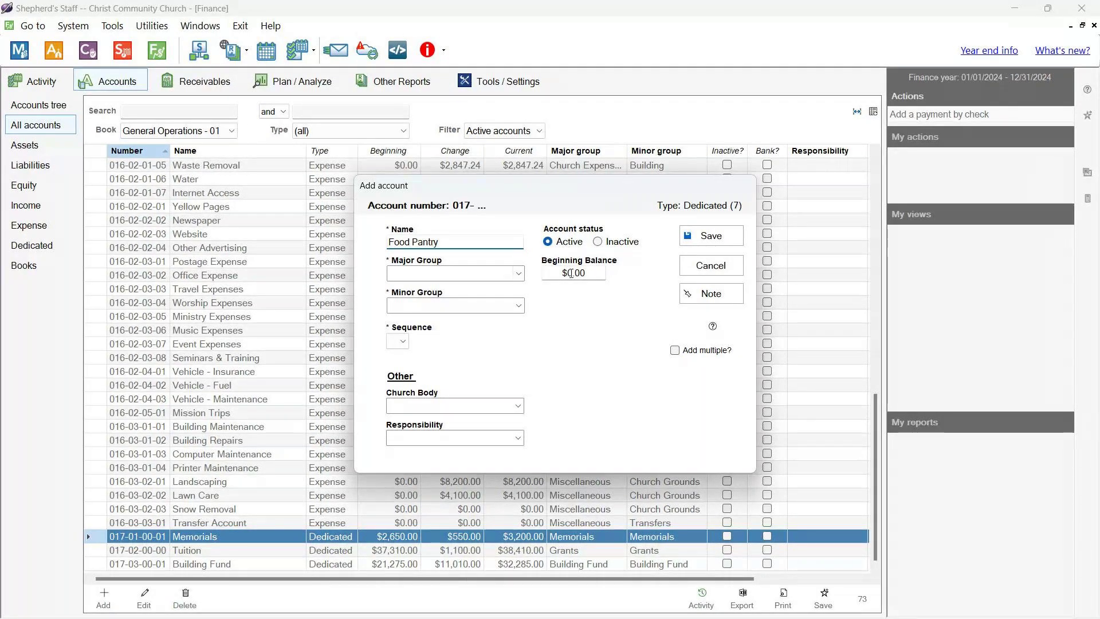
Create the major group 04-Community Action for the Food Pantry account.
click(518, 273)
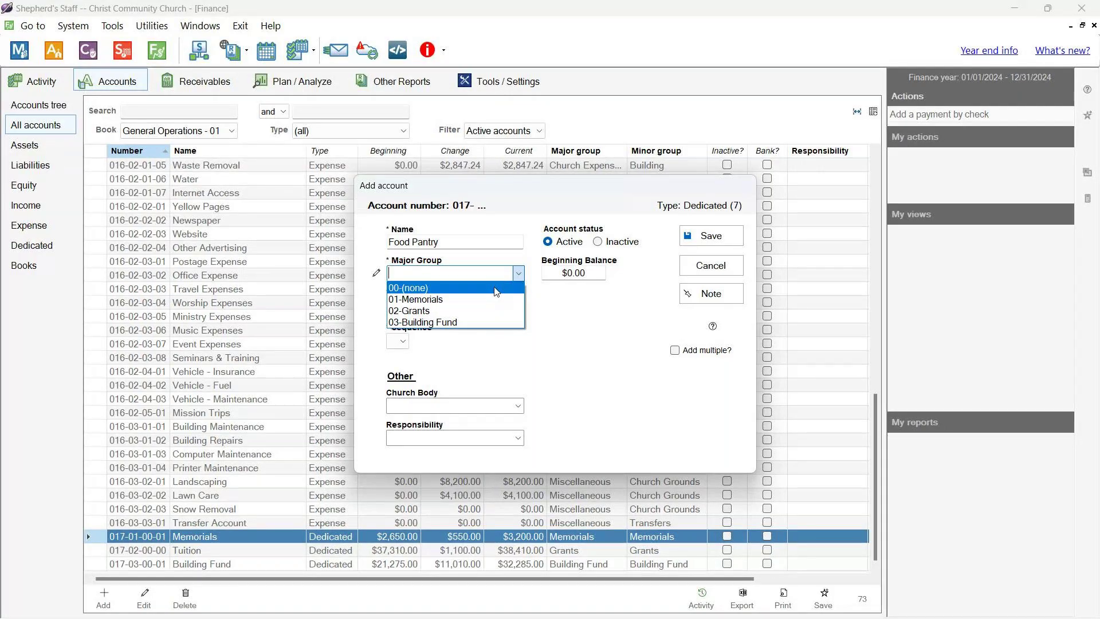
click(388, 277)
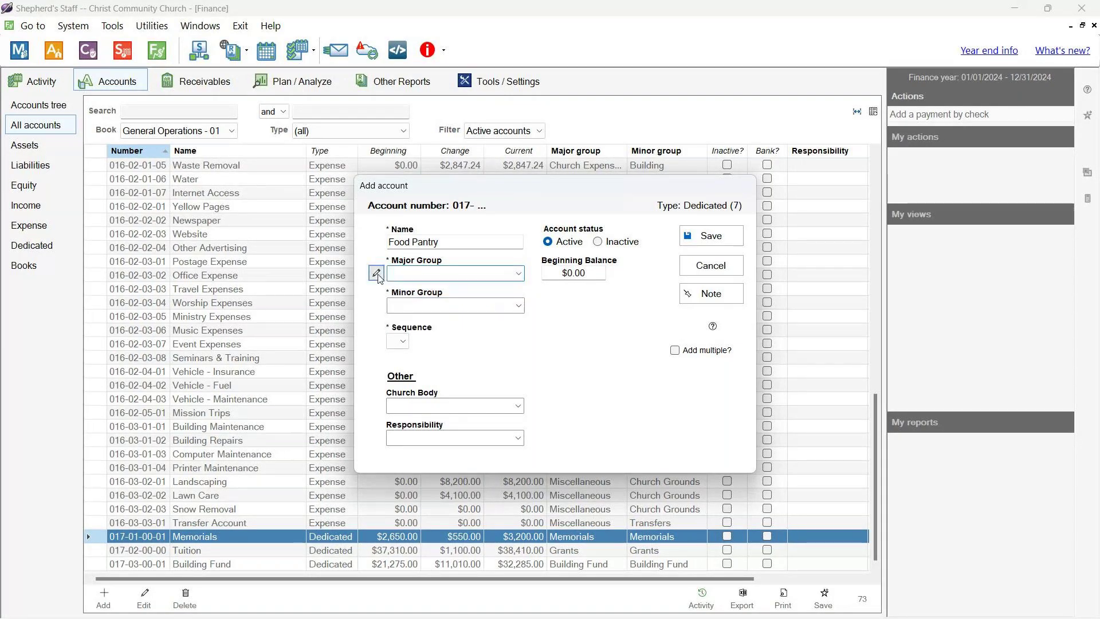
click(376, 273)
click(509, 284)
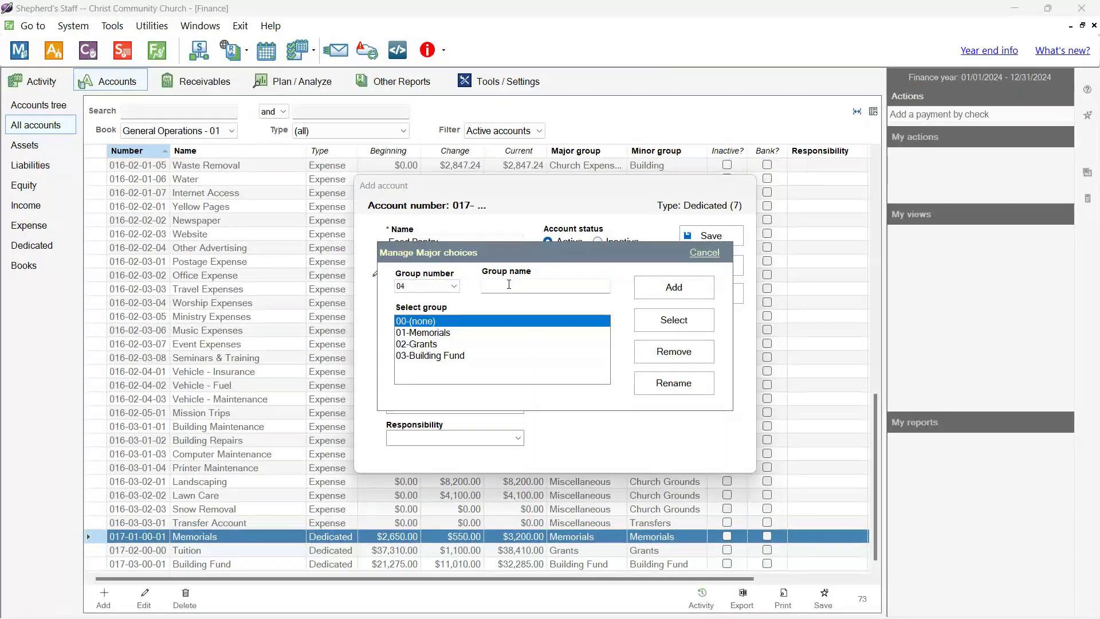
text(Community)
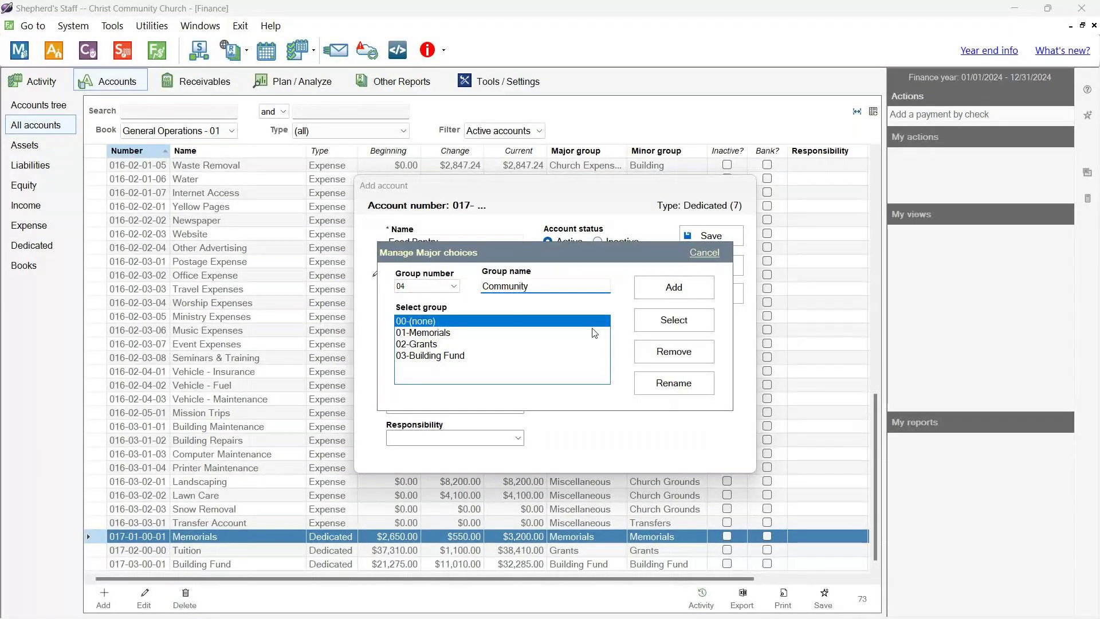
text( Action)
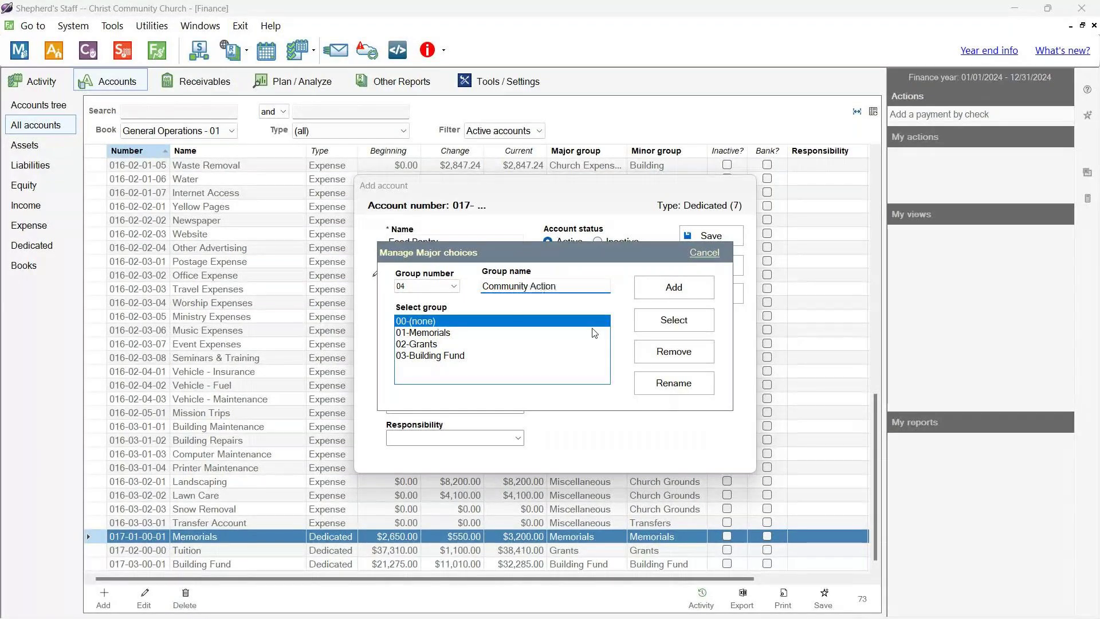
click(690, 293)
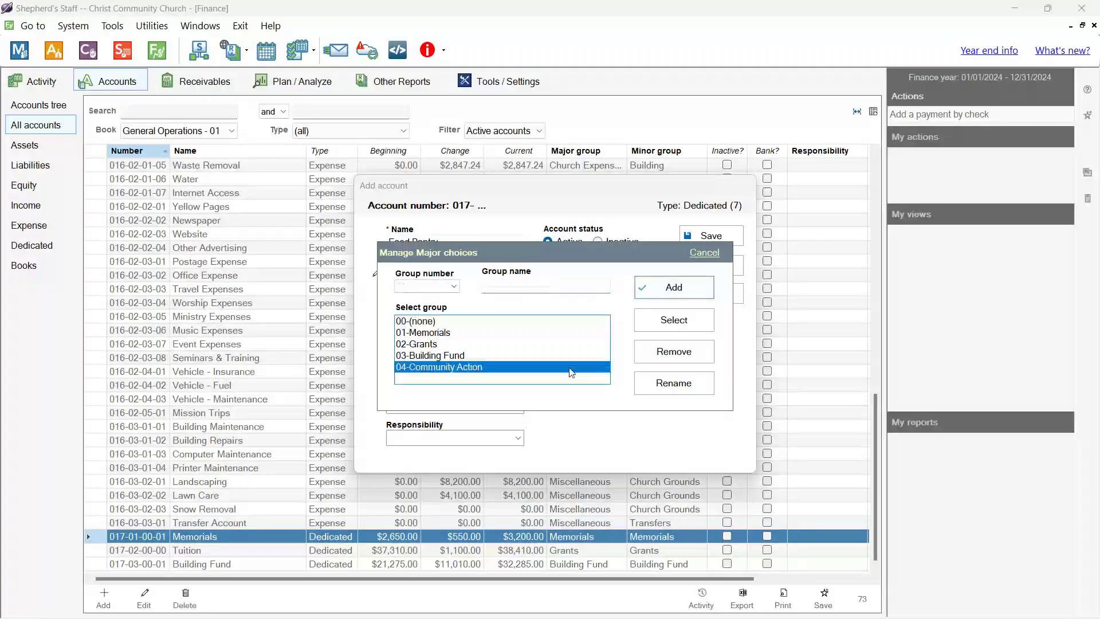
Assign major group 04-Community Action to the Food Pantry account and open its minor group choices for management.
click(699, 324)
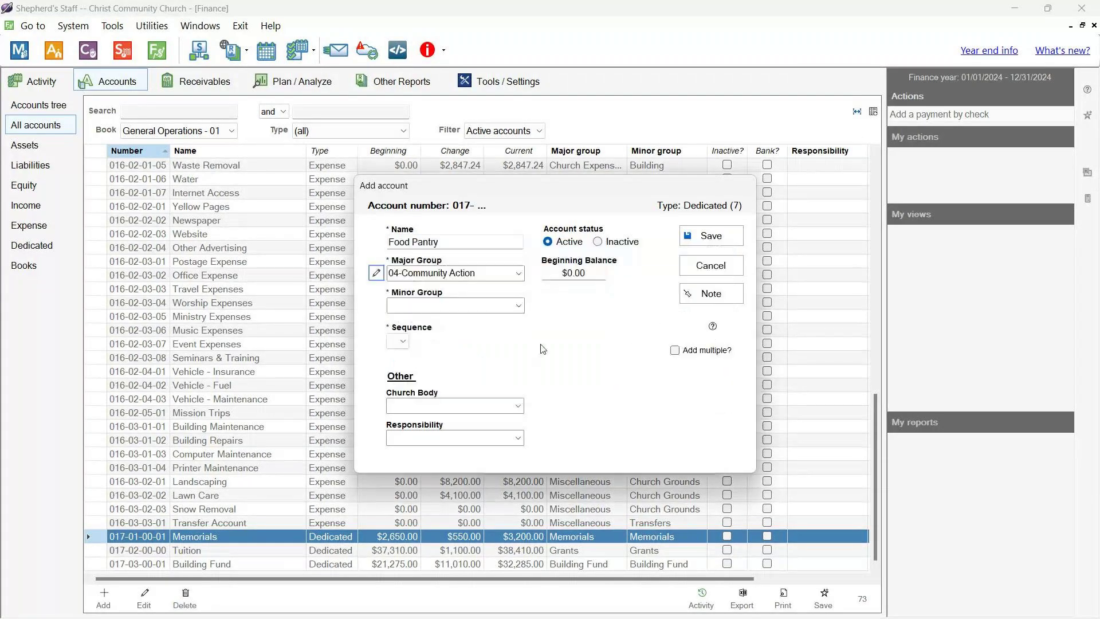
click(524, 309)
click(394, 309)
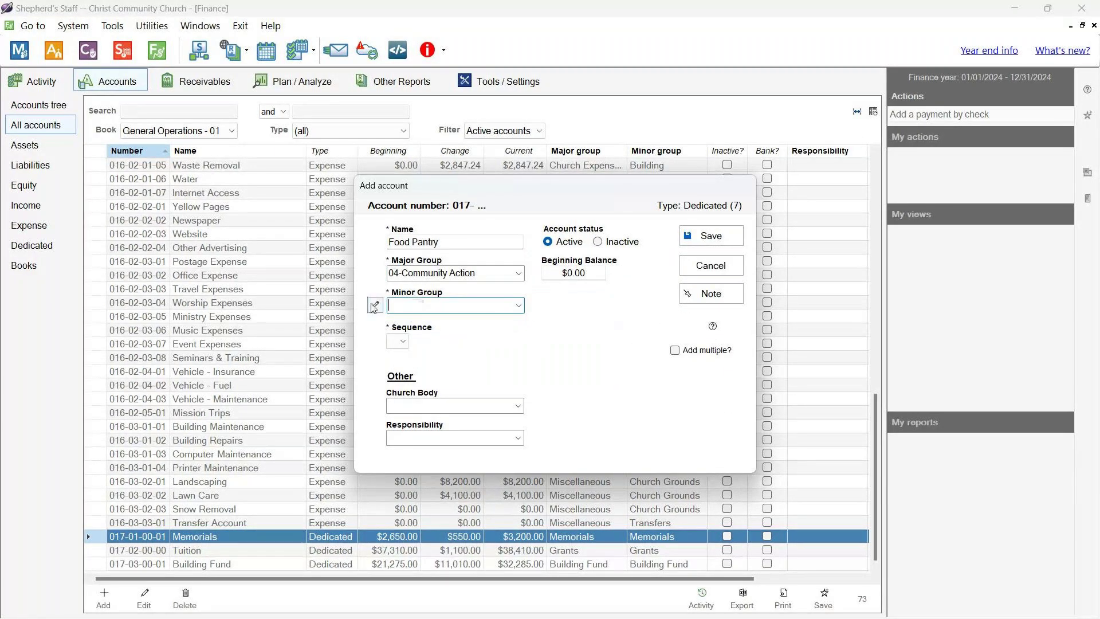
click(375, 307)
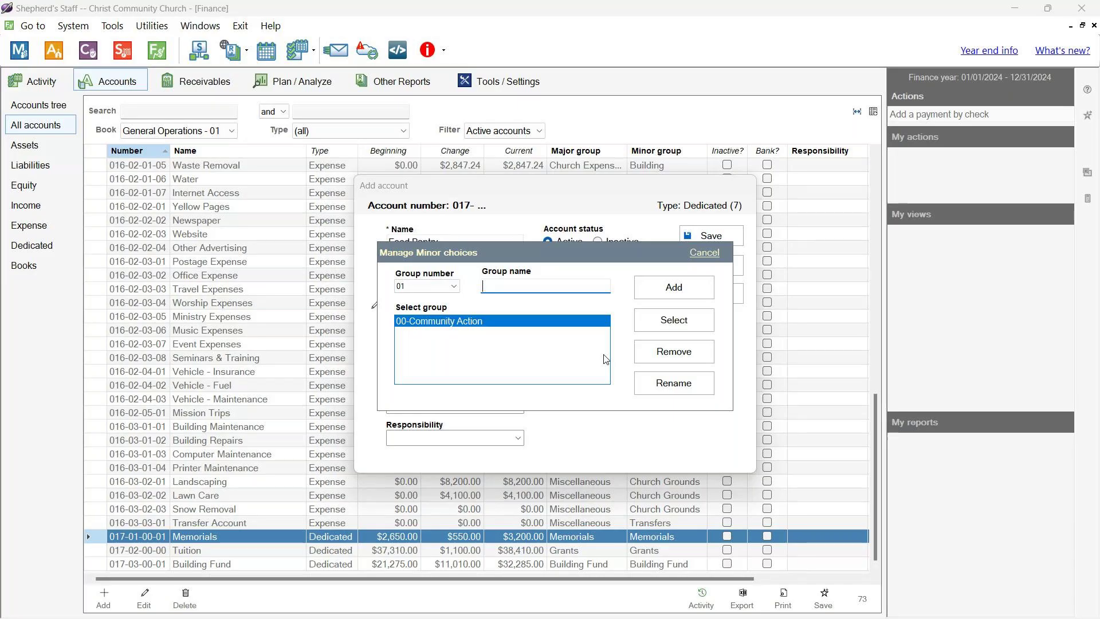
text(Food Pantry)
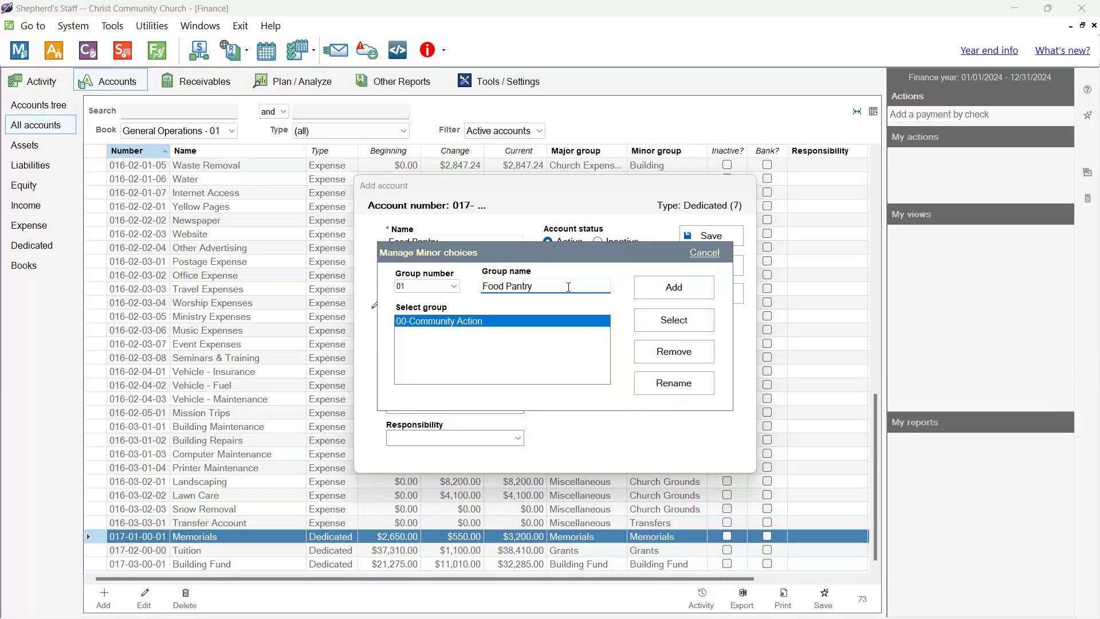
drag(568, 287, 464, 278)
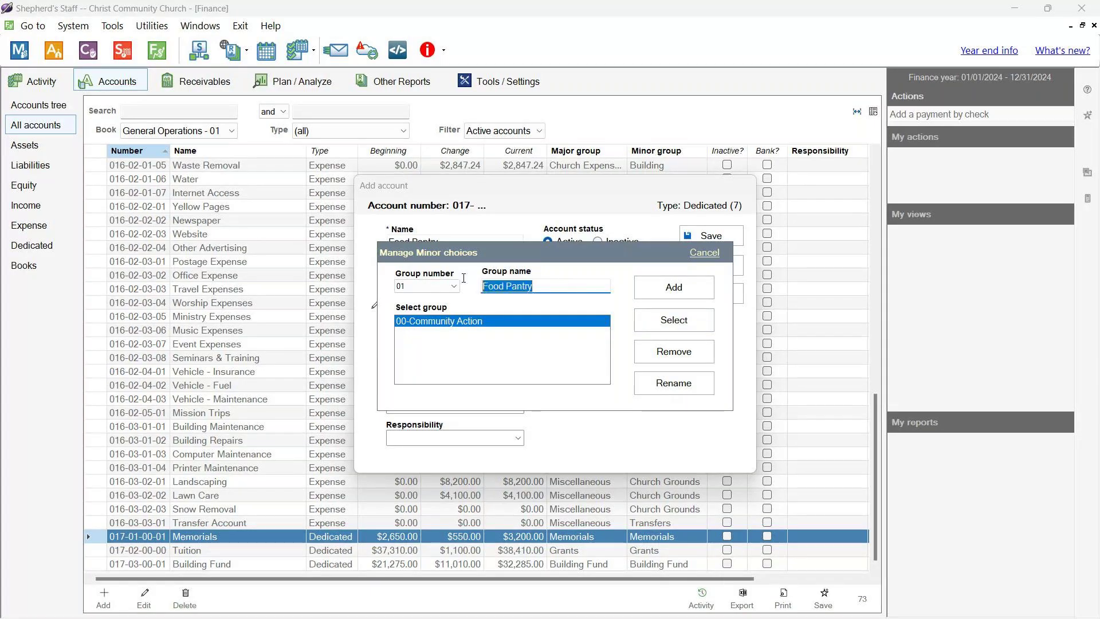
key(BackSpace)
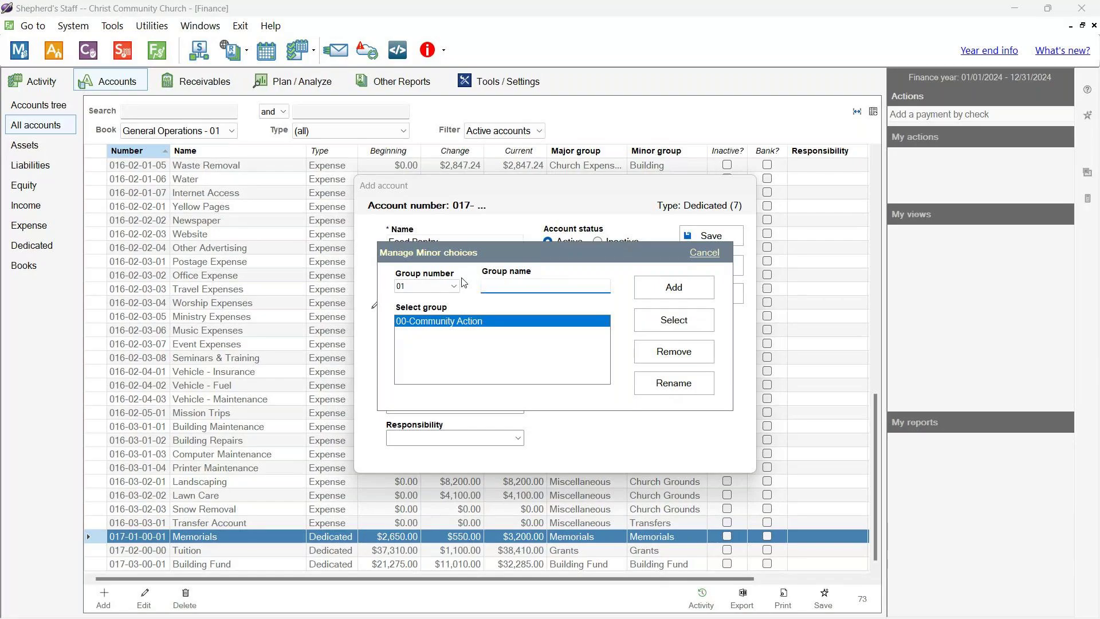
Add the minor group 01-Benevolence and assign it to the Food Pantry account.
text(Benevolence)
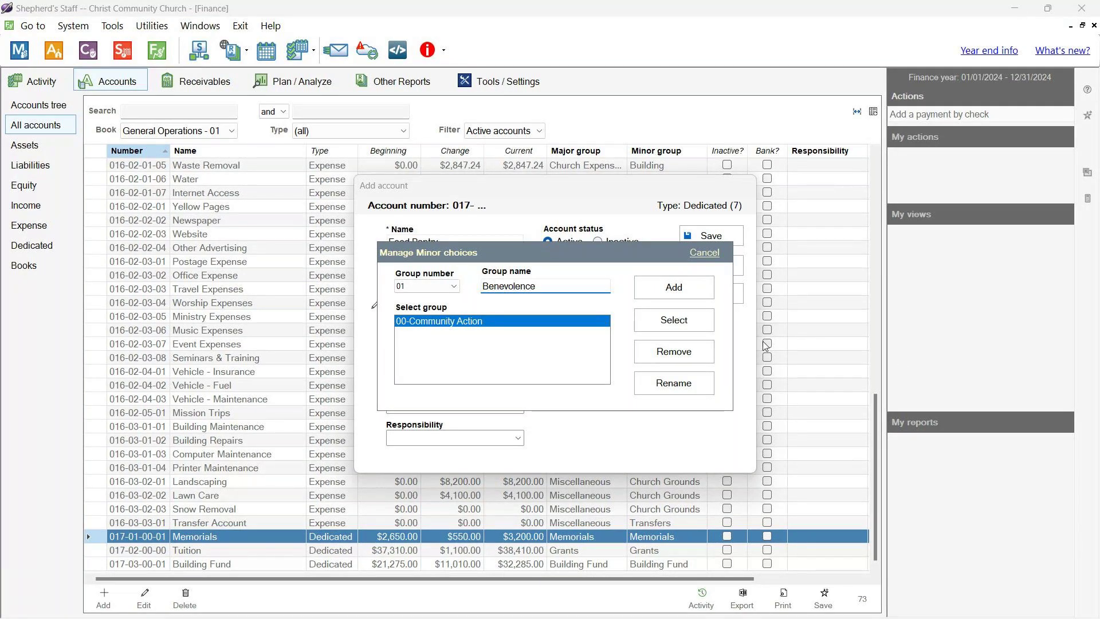
click(669, 293)
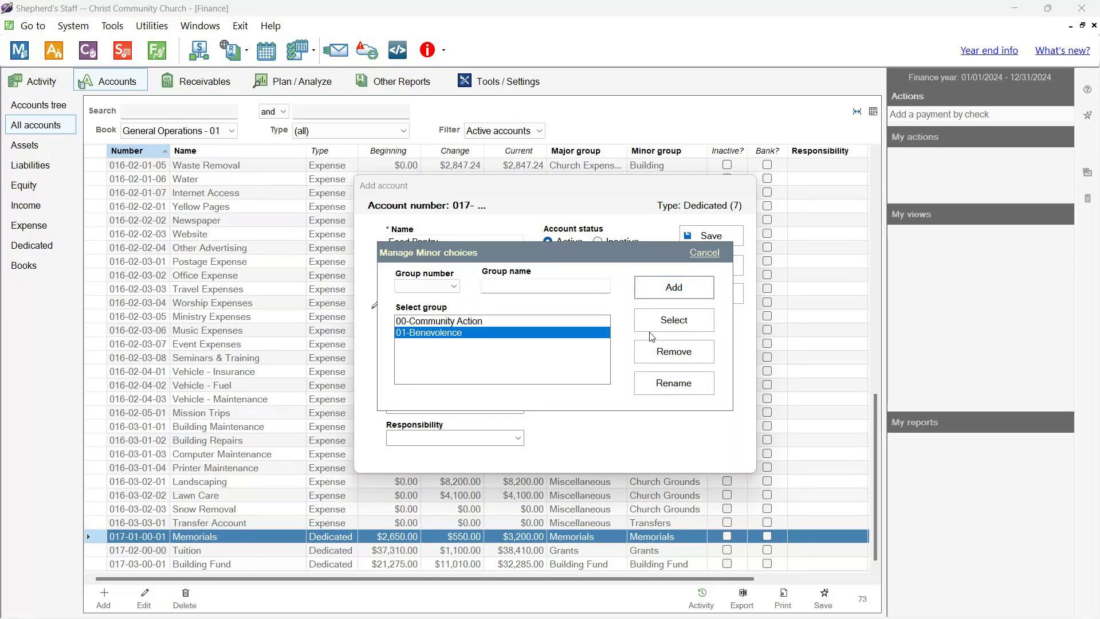
click(659, 321)
Give the Food Pantry account sequence 01 and save the new dedicated account.
click(399, 341)
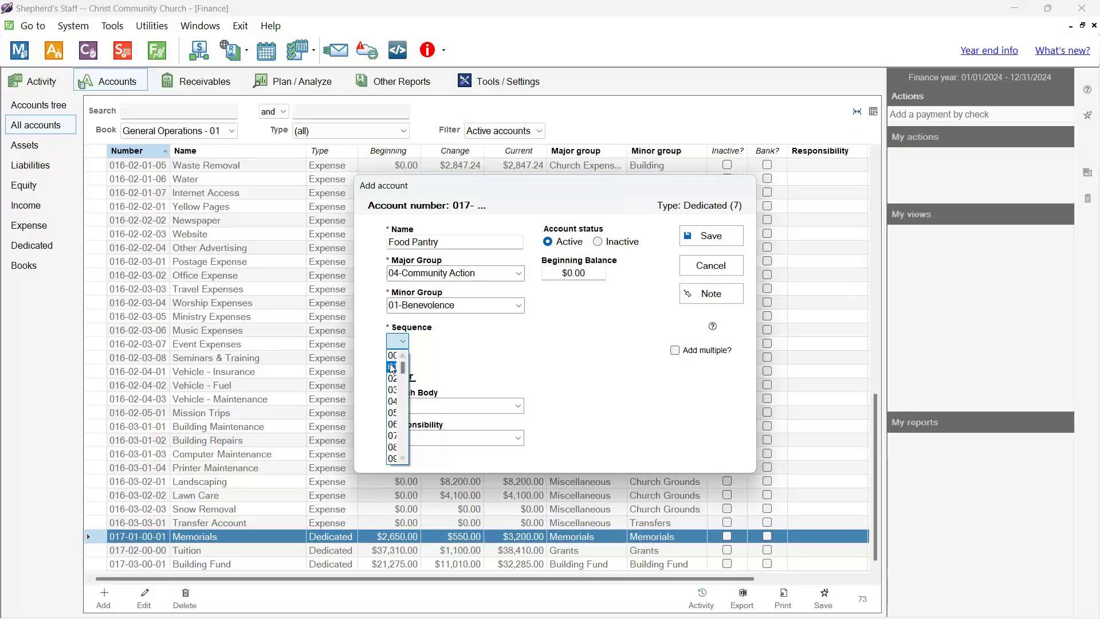
click(392, 367)
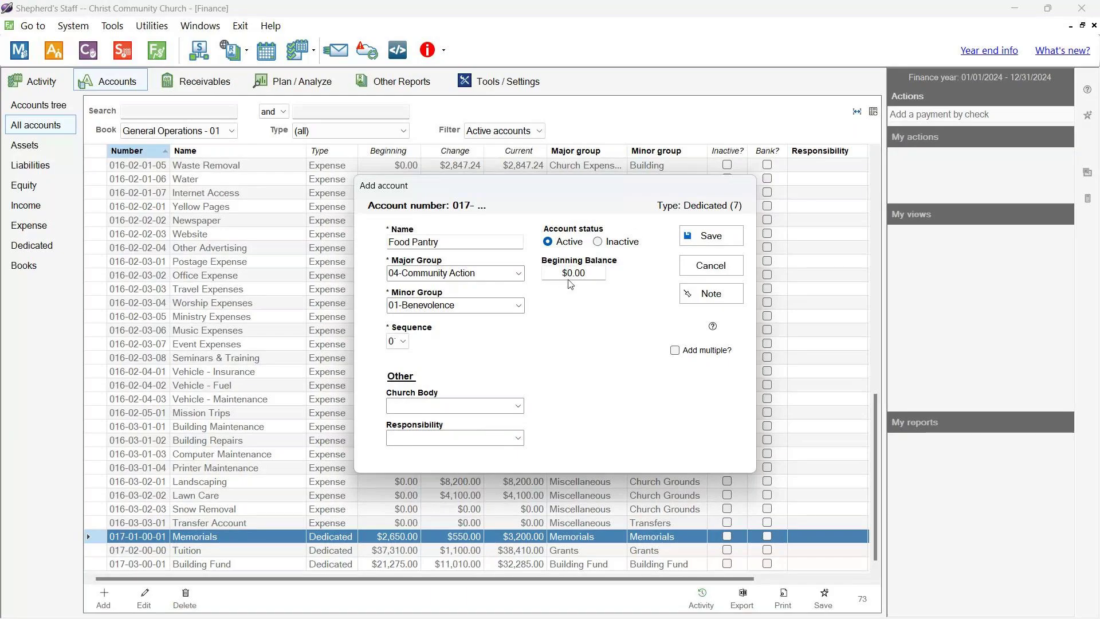
click(727, 239)
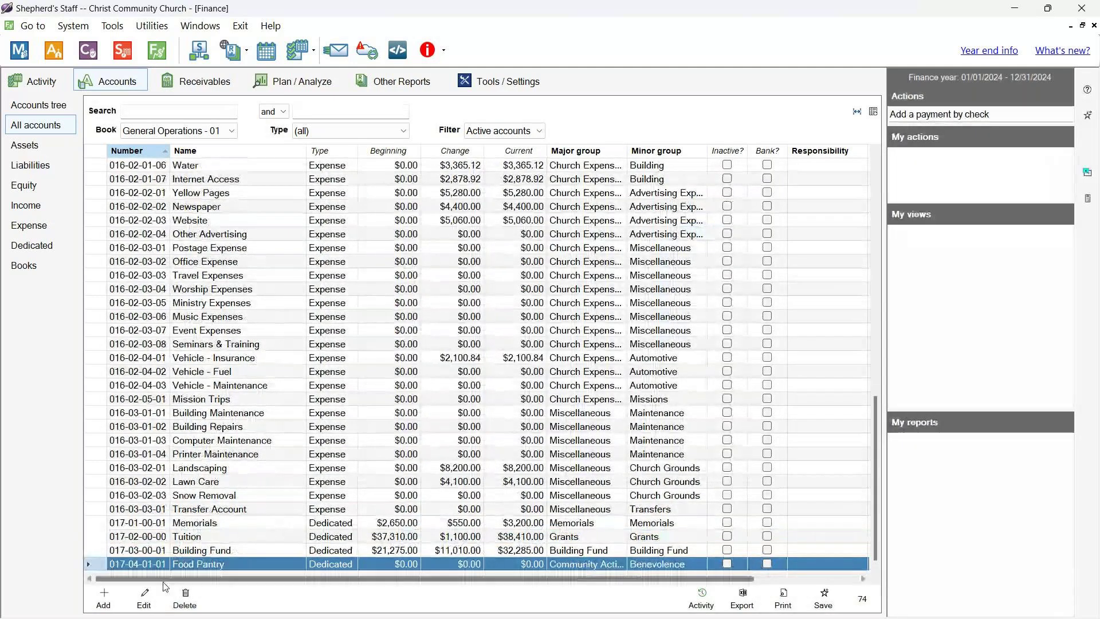
Edit the Food Pantry account to attach the note "Established 2024" and save the change.
click(144, 598)
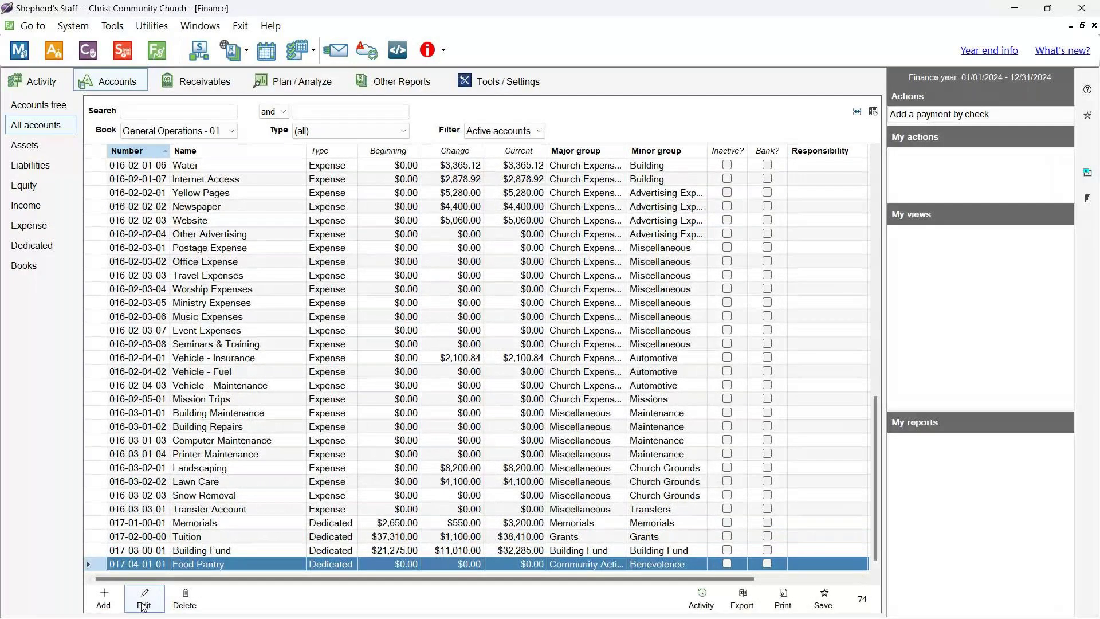
click(711, 293)
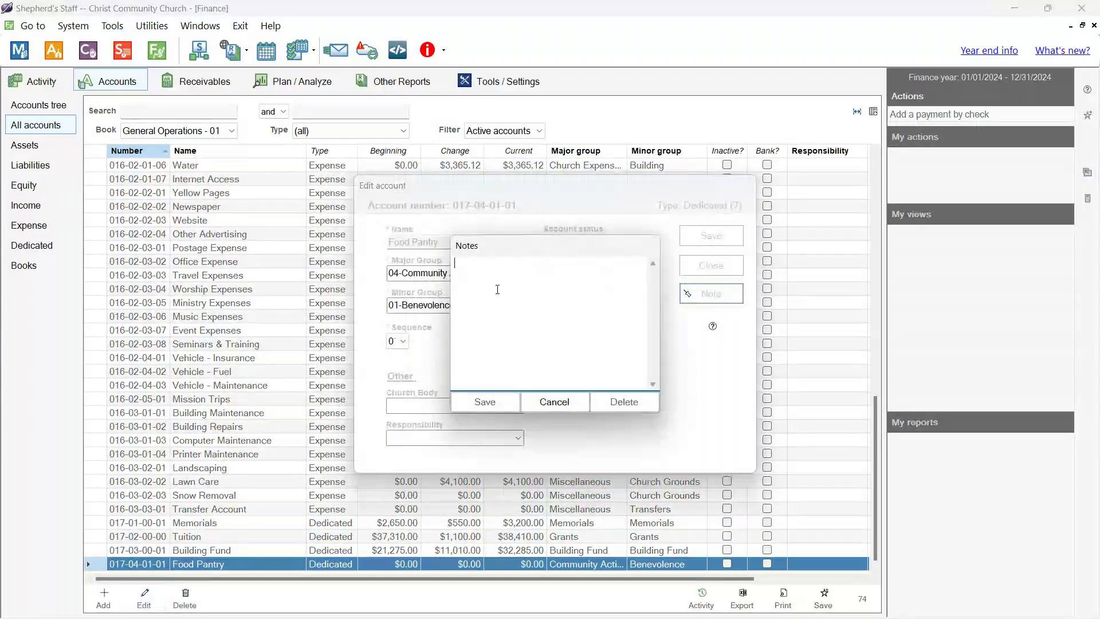
text(Established 2024)
click(496, 404)
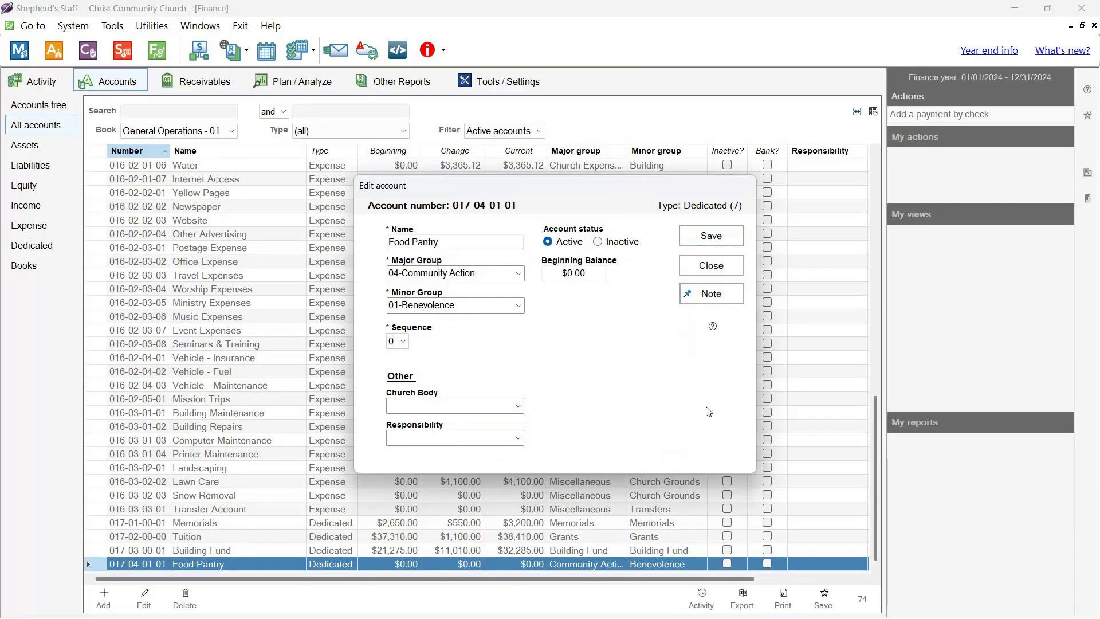
click(715, 243)
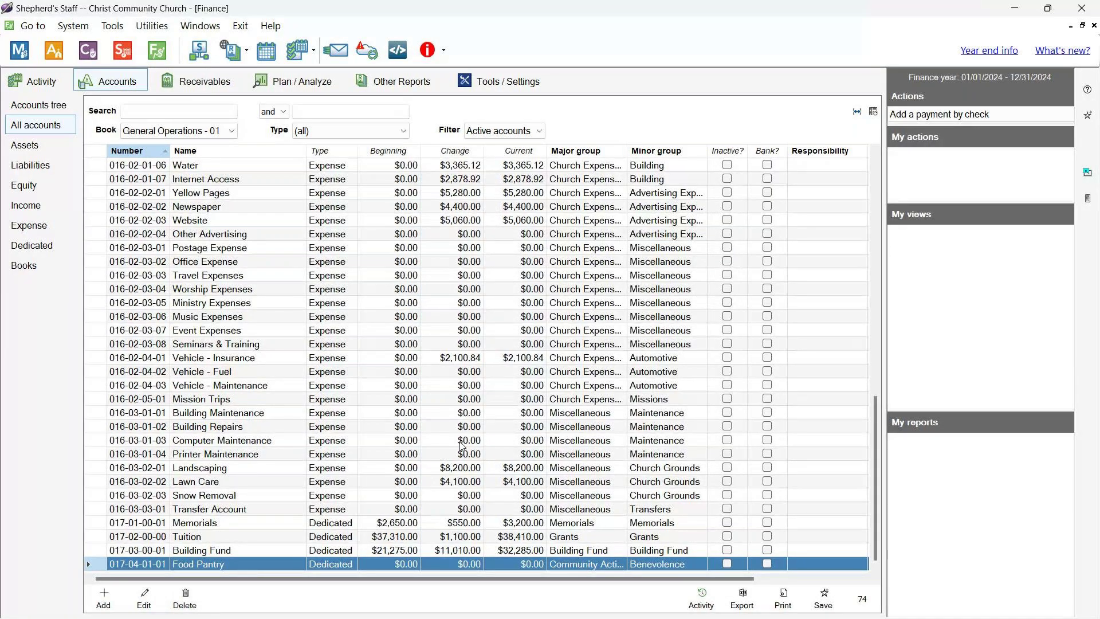
Look over the full General Operations account list, from the asset accounts through to the dedicated accounts.
scroll(447, 450, up, 12)
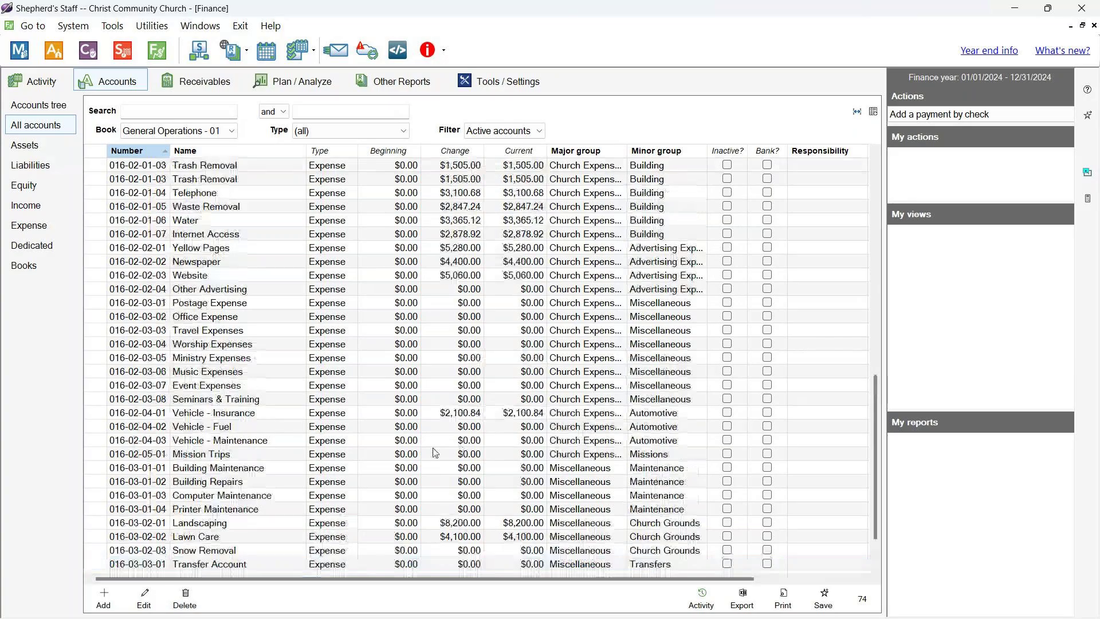
scroll(432, 454, up, 3)
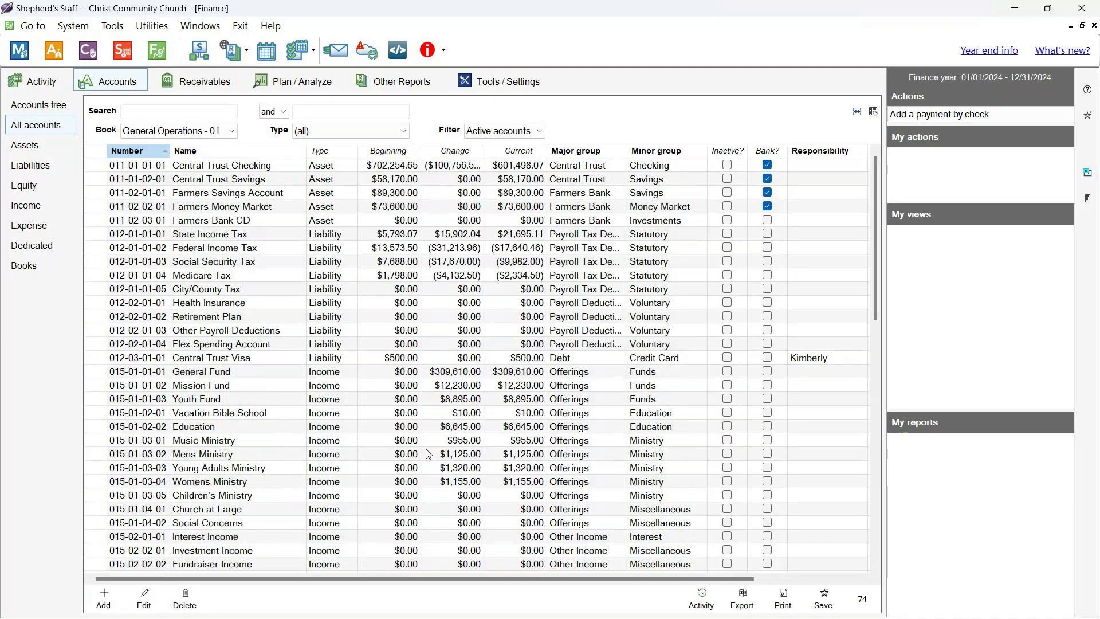
key(ctrl+End)
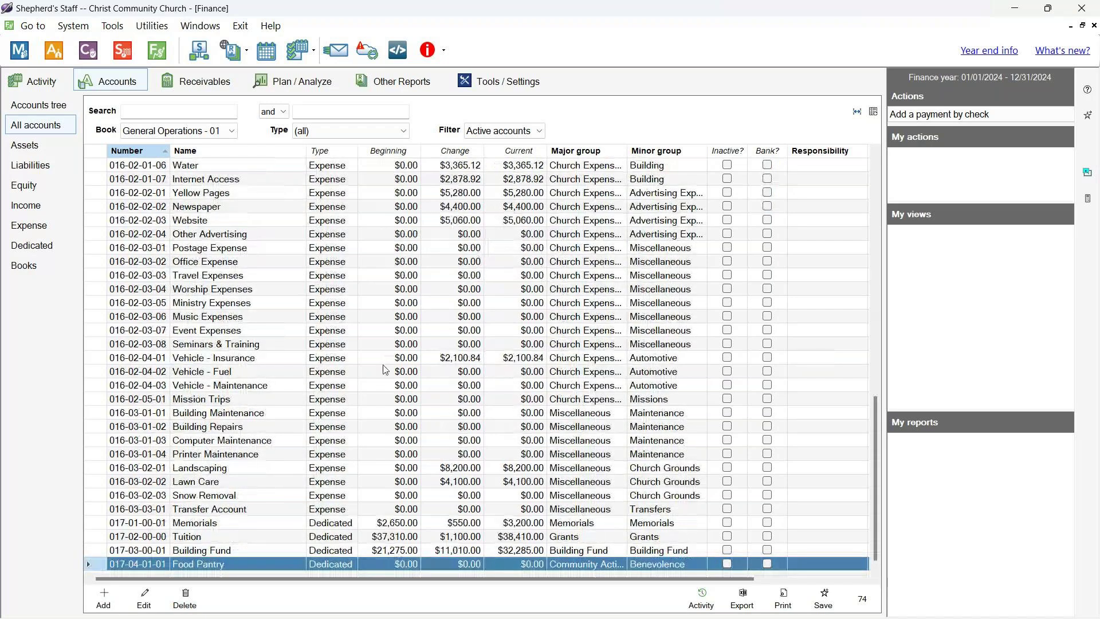
click(453, 440)
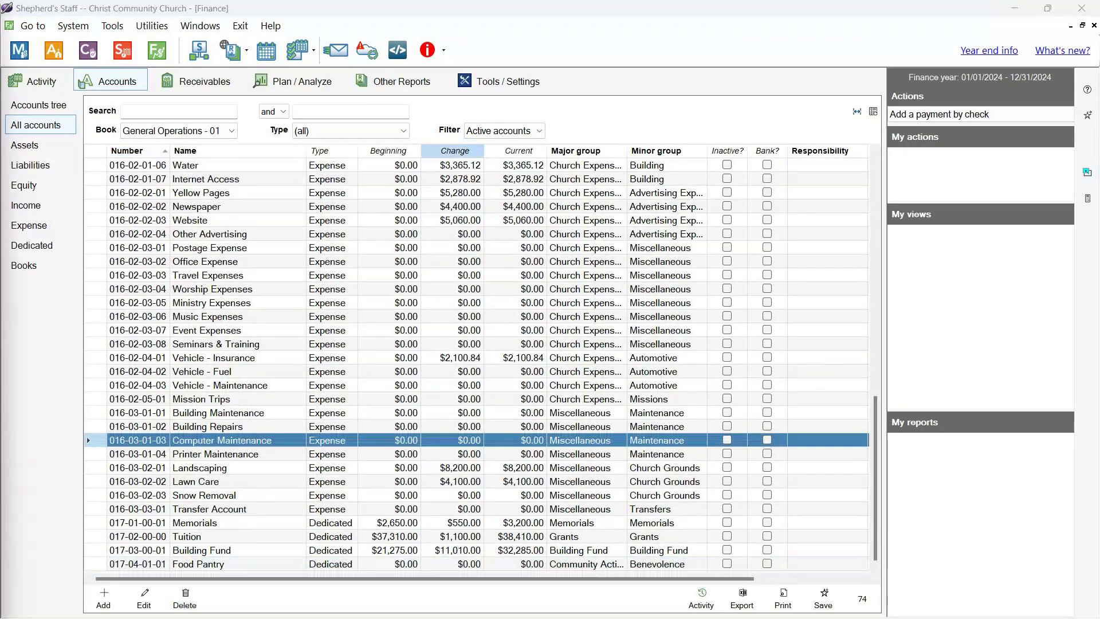
Open the 2024 budgeting list for General Operations and review its income, expense and dedicated accounts.
click(324, 86)
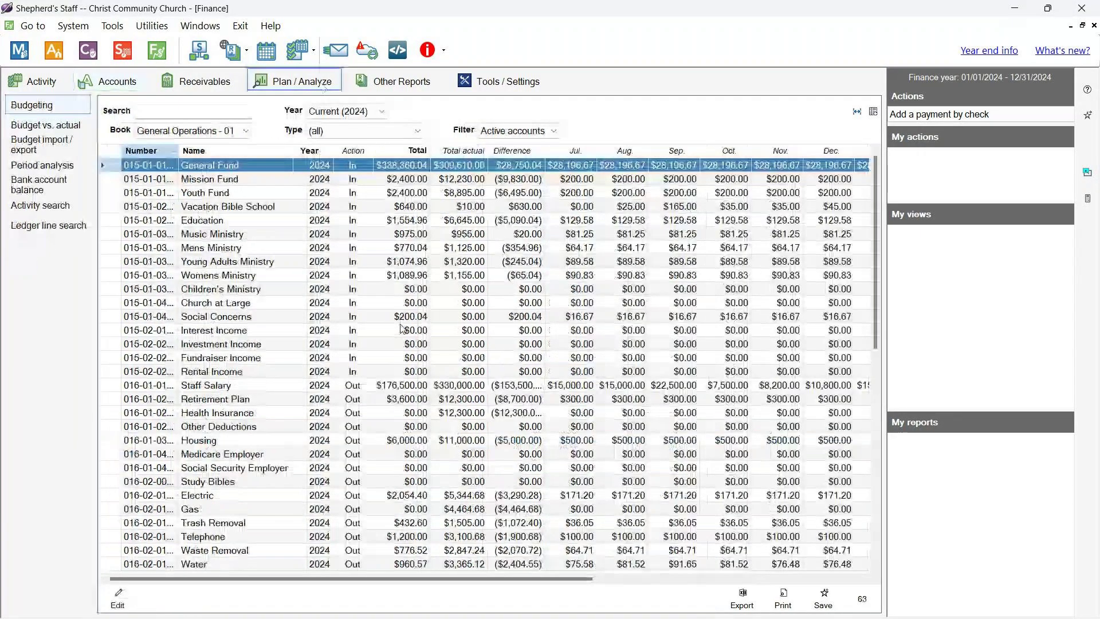
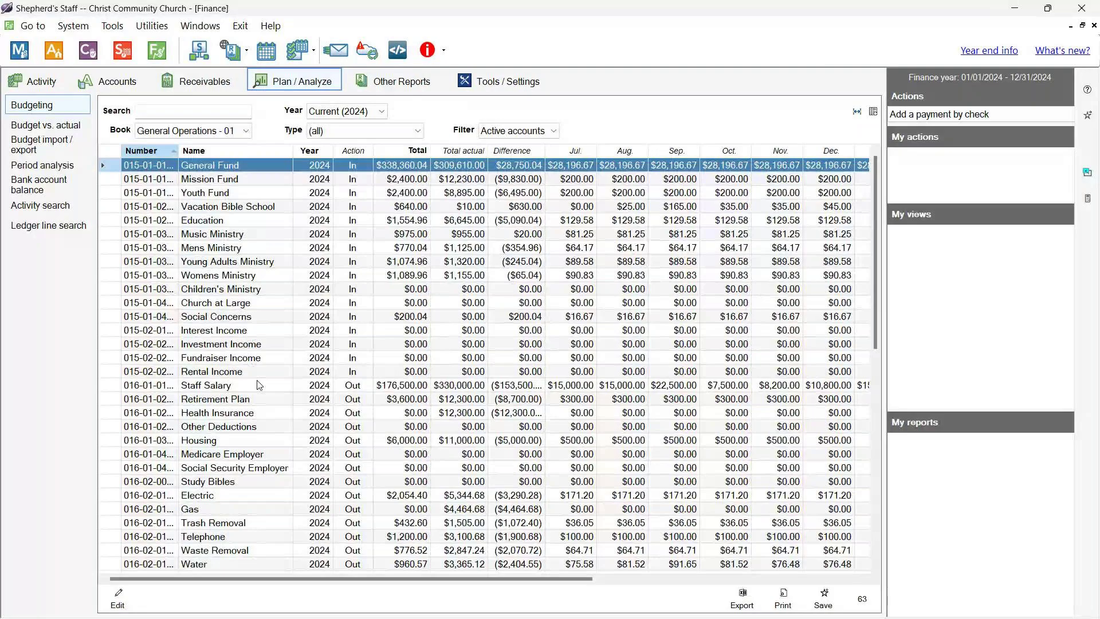
scroll(259, 381, down, 7)
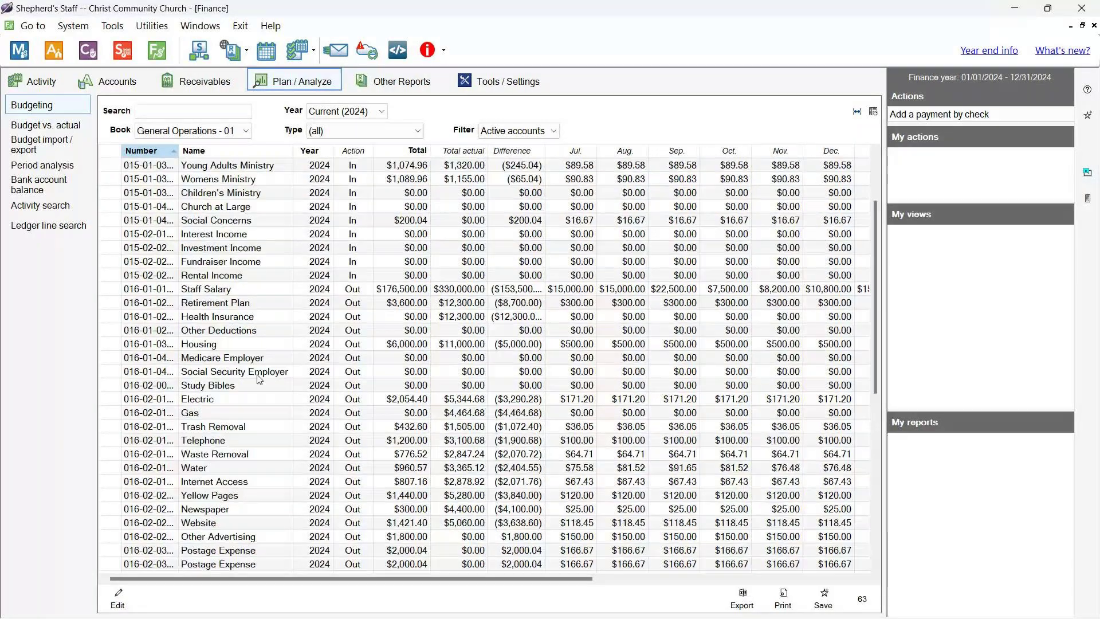
scroll(259, 380, down, 2)
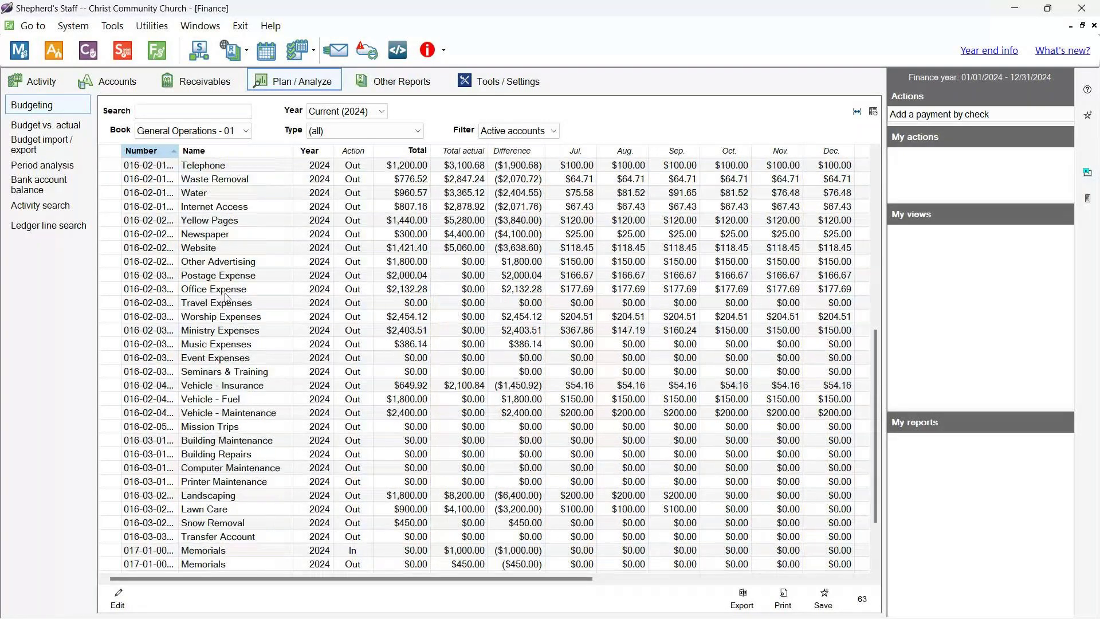
scroll(225, 297, down, 1)
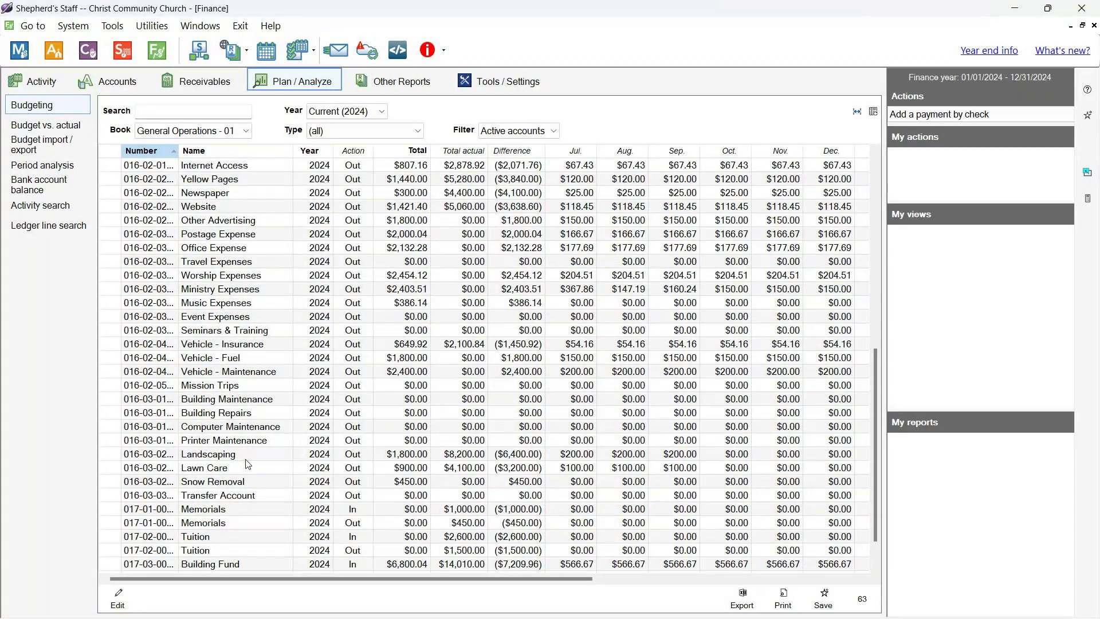
scroll(241, 453, up, 1)
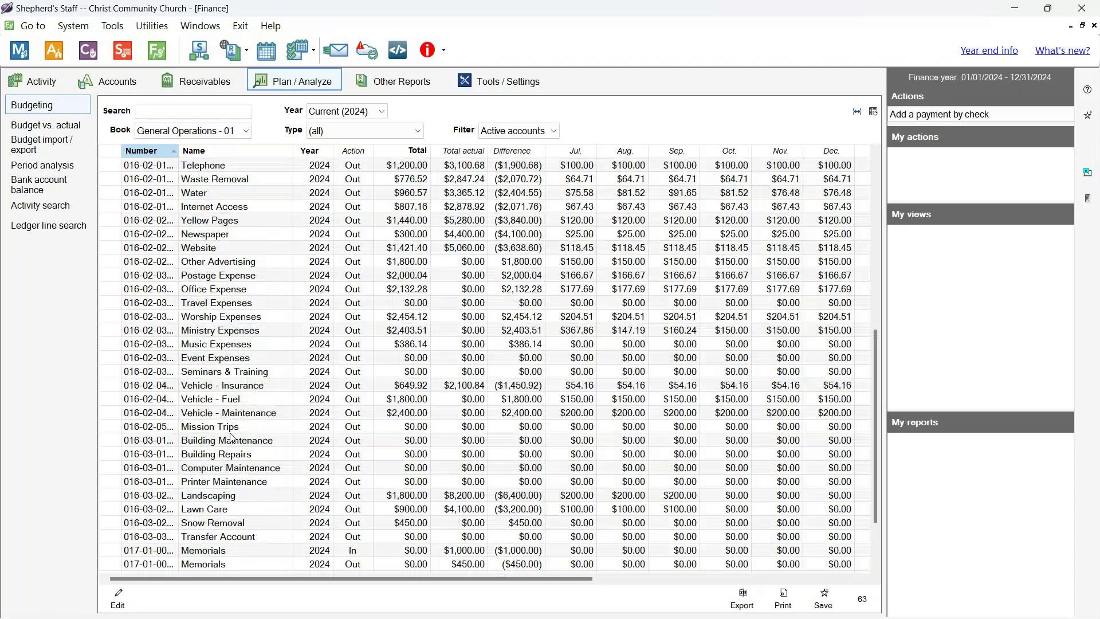
scroll(267, 450, up, 1)
scroll(266, 444, down, 1)
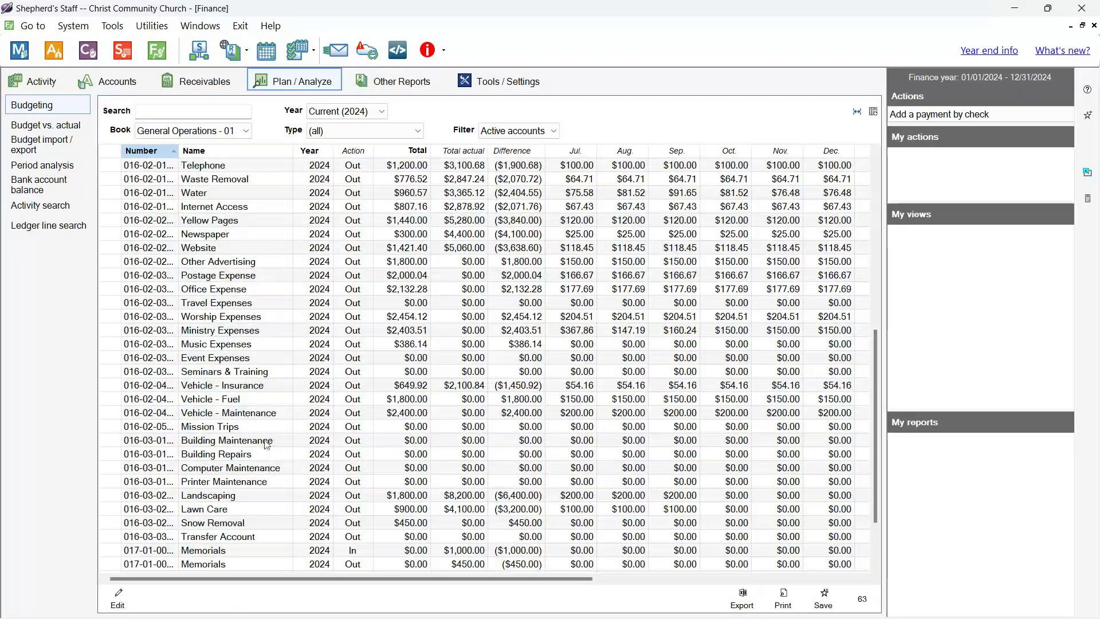
Sort the budget list by account name and open the Study Bibles budget for editing.
click(232, 152)
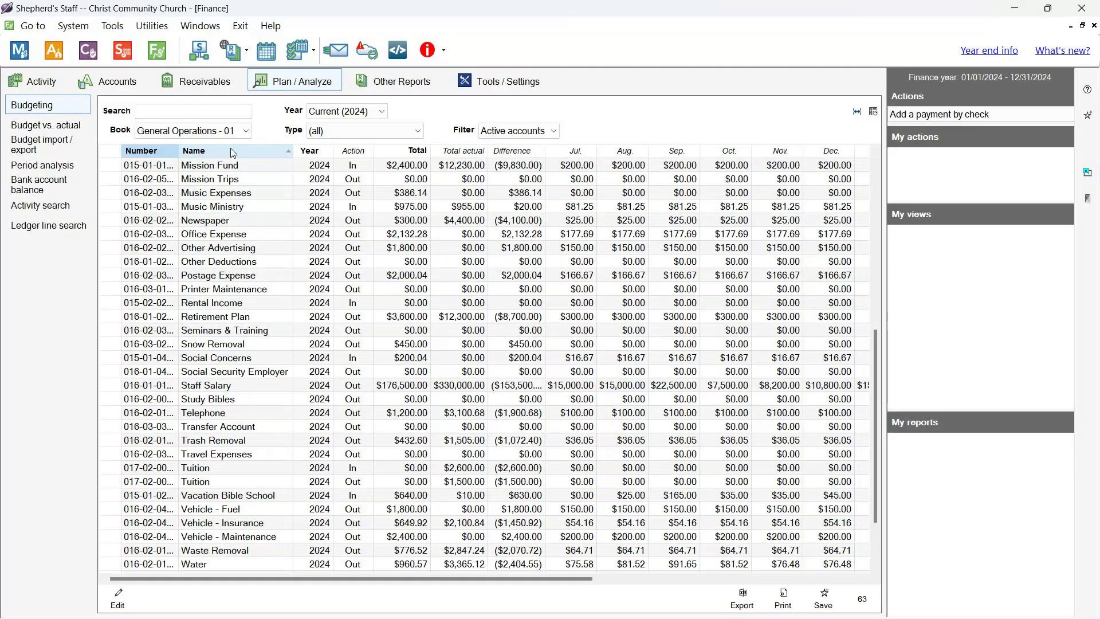
click(178, 399)
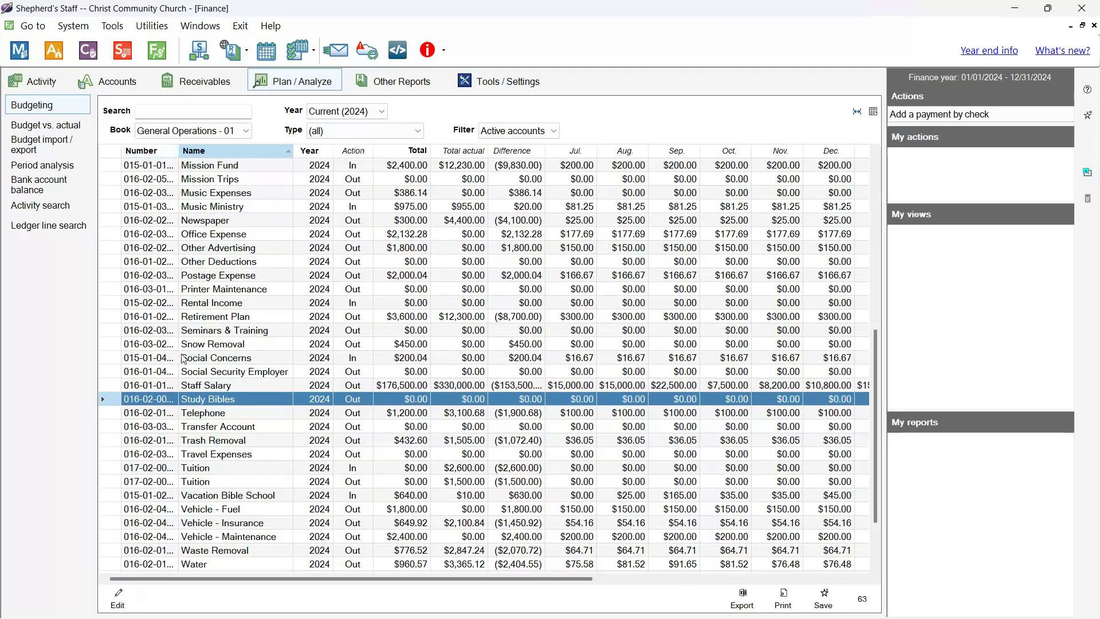
click(167, 403)
double_click(165, 397)
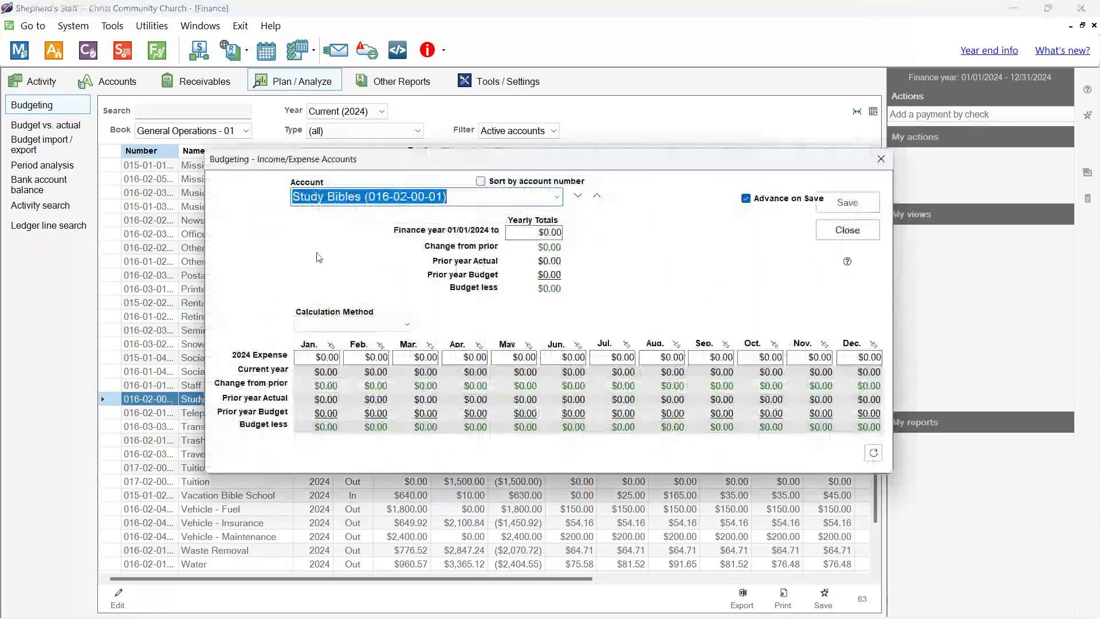
Set the Study Bibles yearly budget to $1,200.00 spread by Equal monthly amounts, and check the other calculation methods.
click(308, 359)
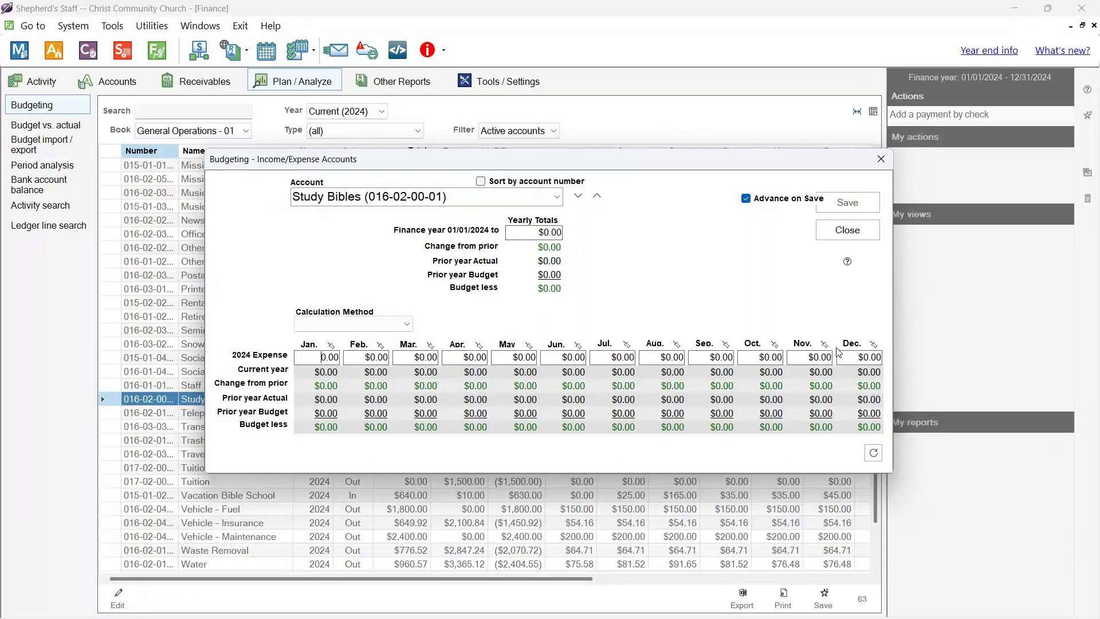
click(526, 234)
text(1,2)
text(00)
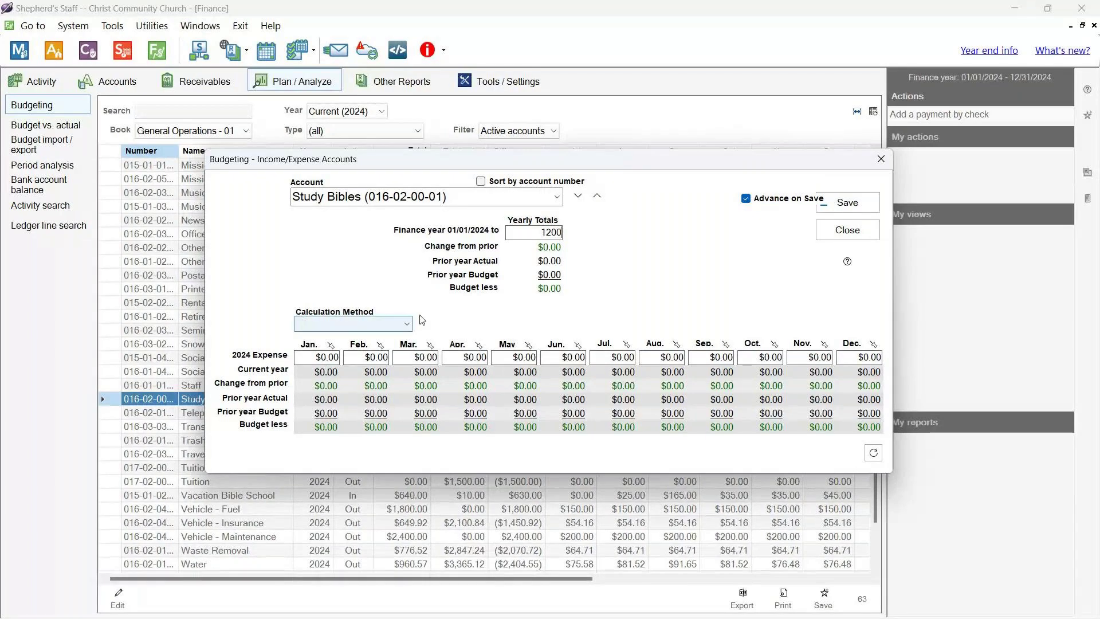
click(350, 324)
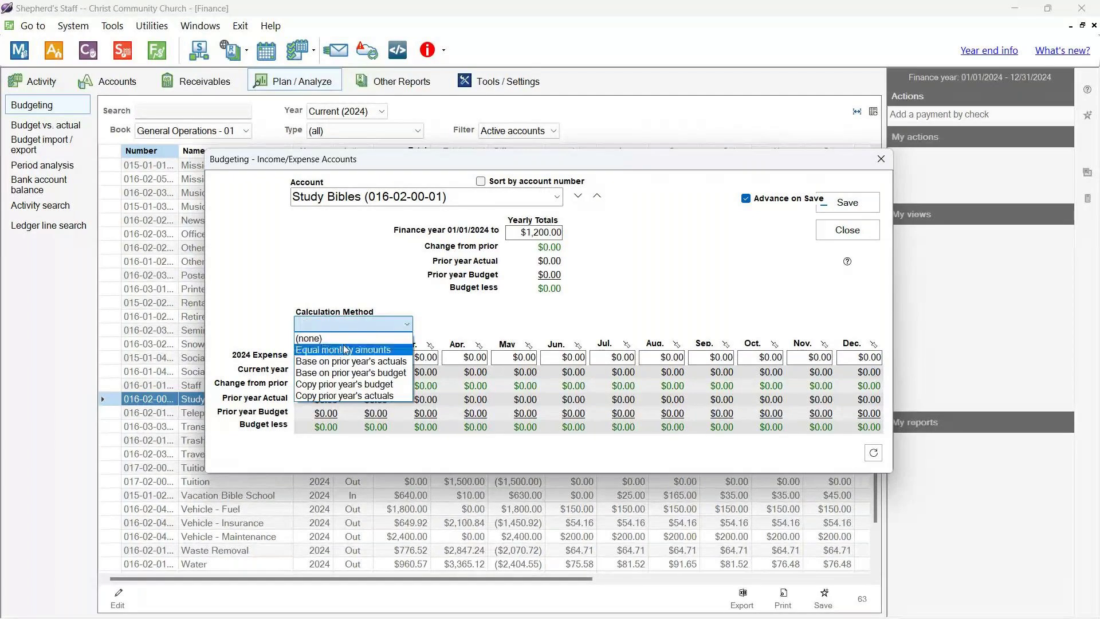
click(345, 349)
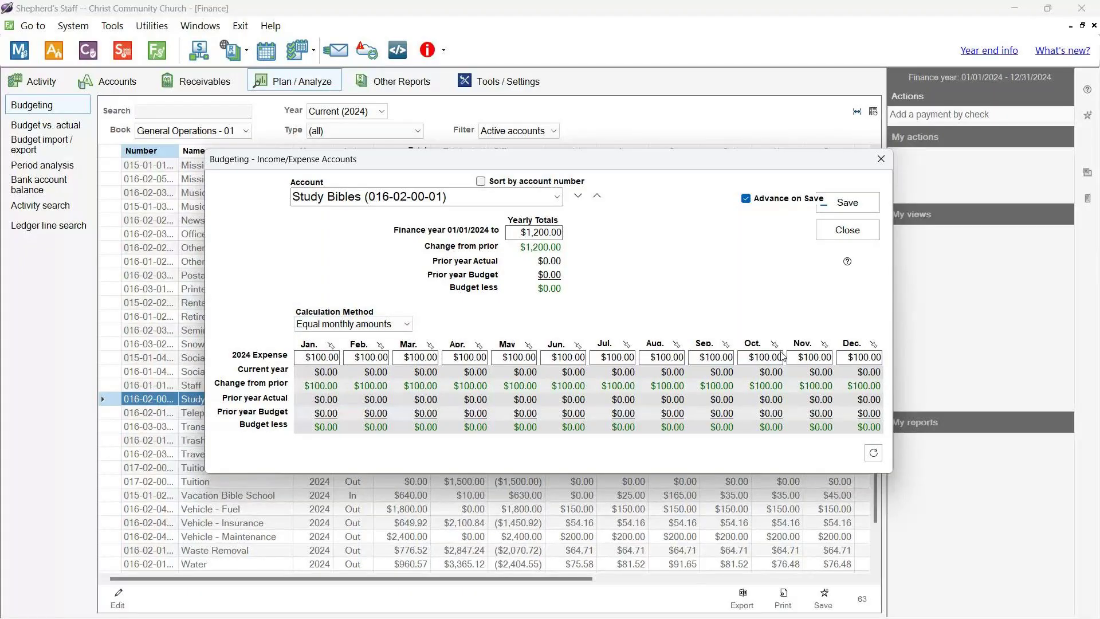
click(404, 324)
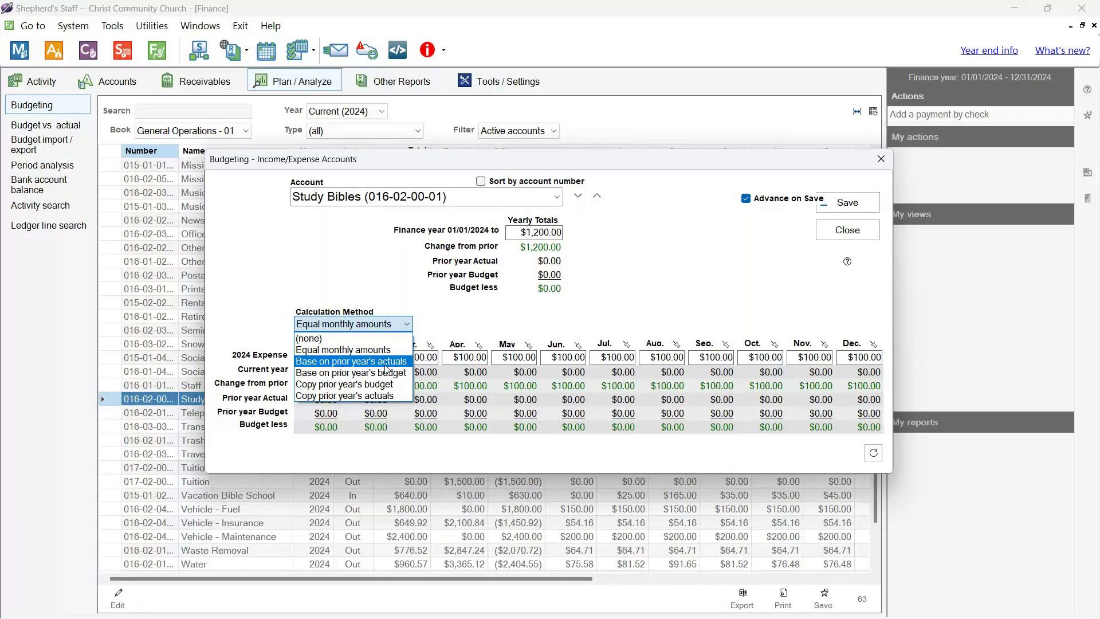
key(Escape)
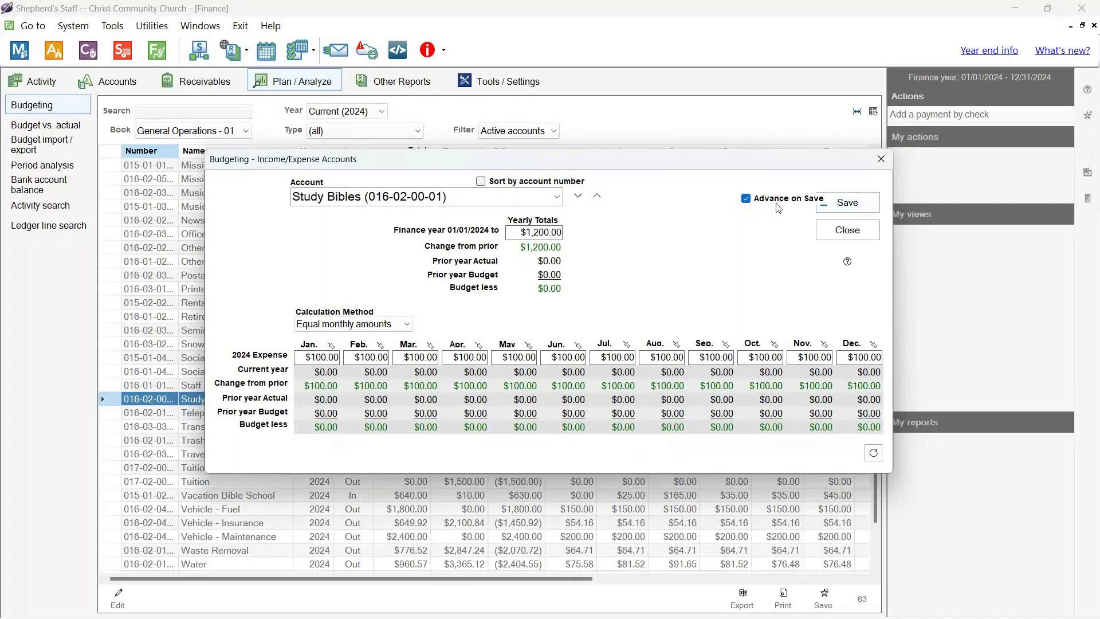
Save the Study Bibles budget, close the budget editor, and sort the budget list by account number.
click(843, 203)
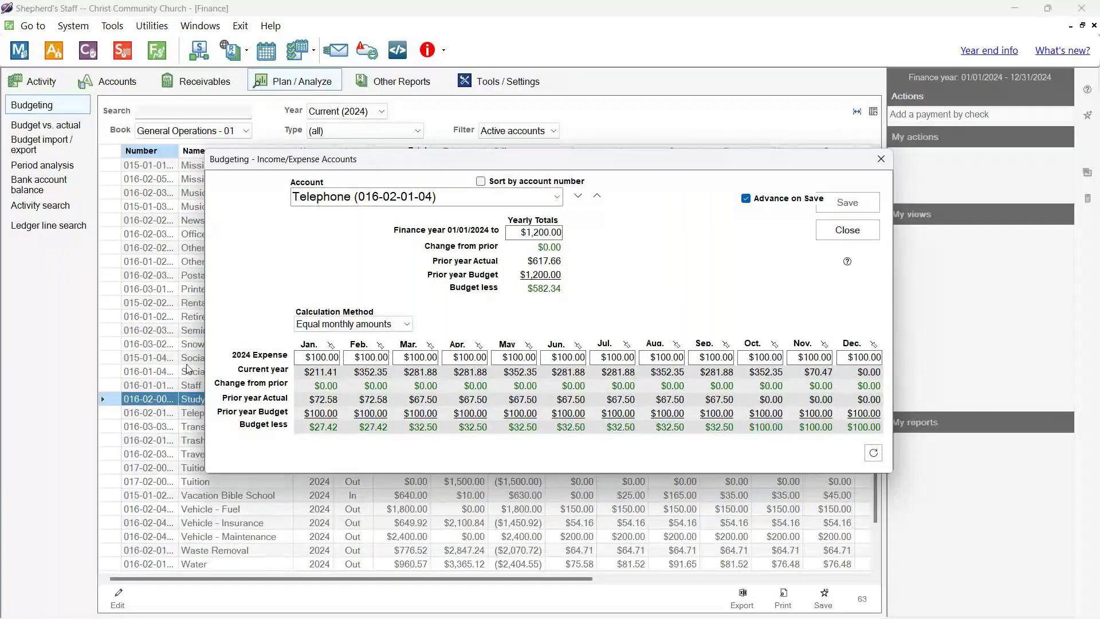
click(838, 233)
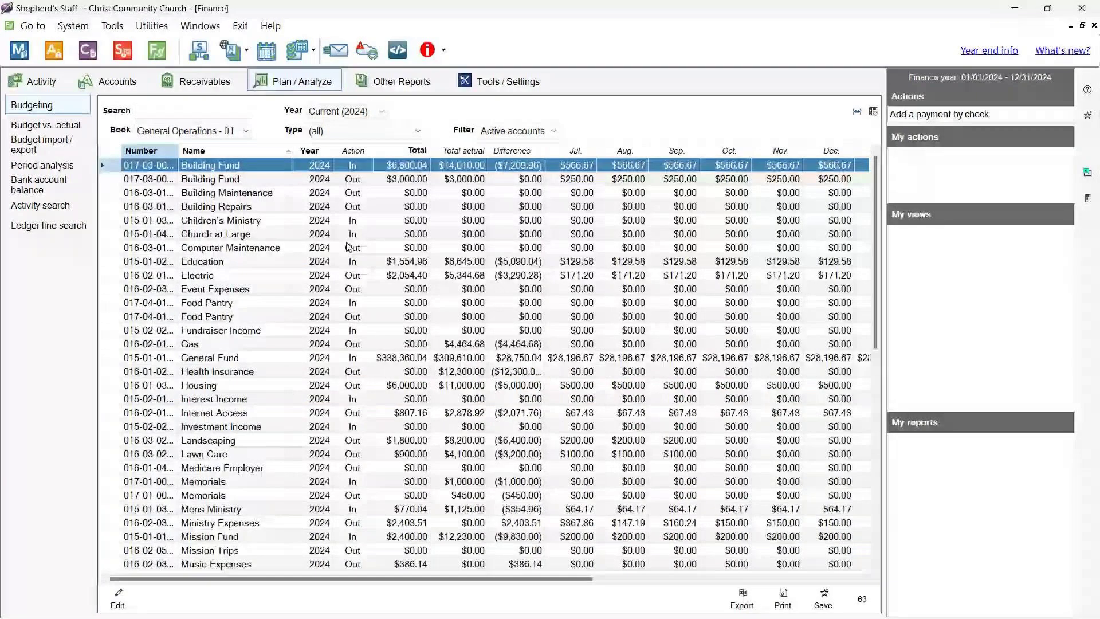
click(137, 152)
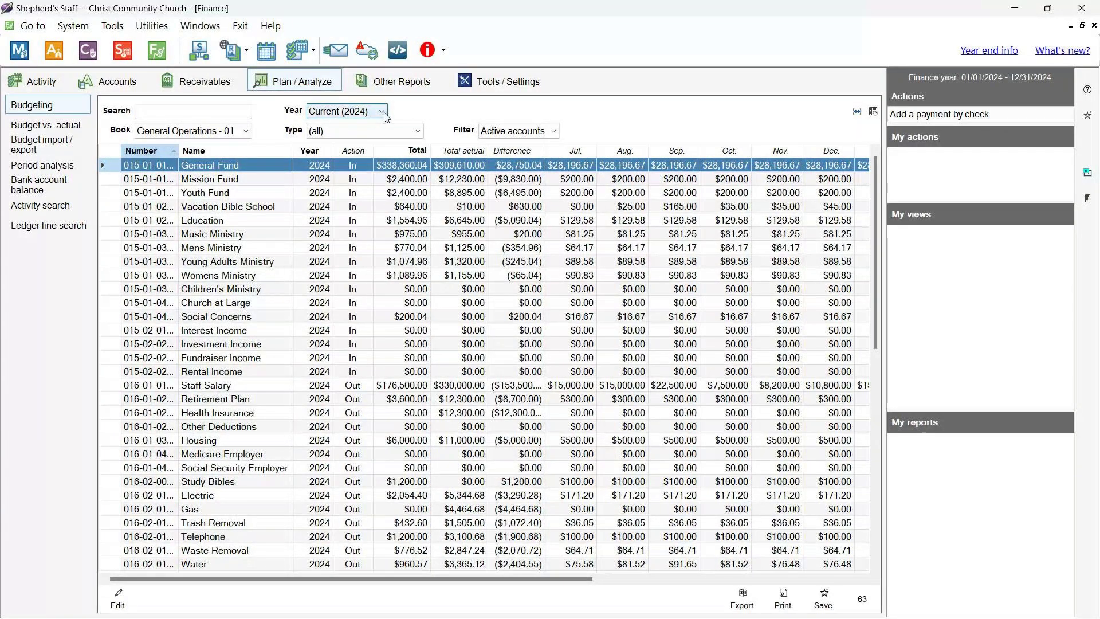
Switch the budget list to Next (2025), widen the account number column to fit, and look over the accounts.
click(382, 112)
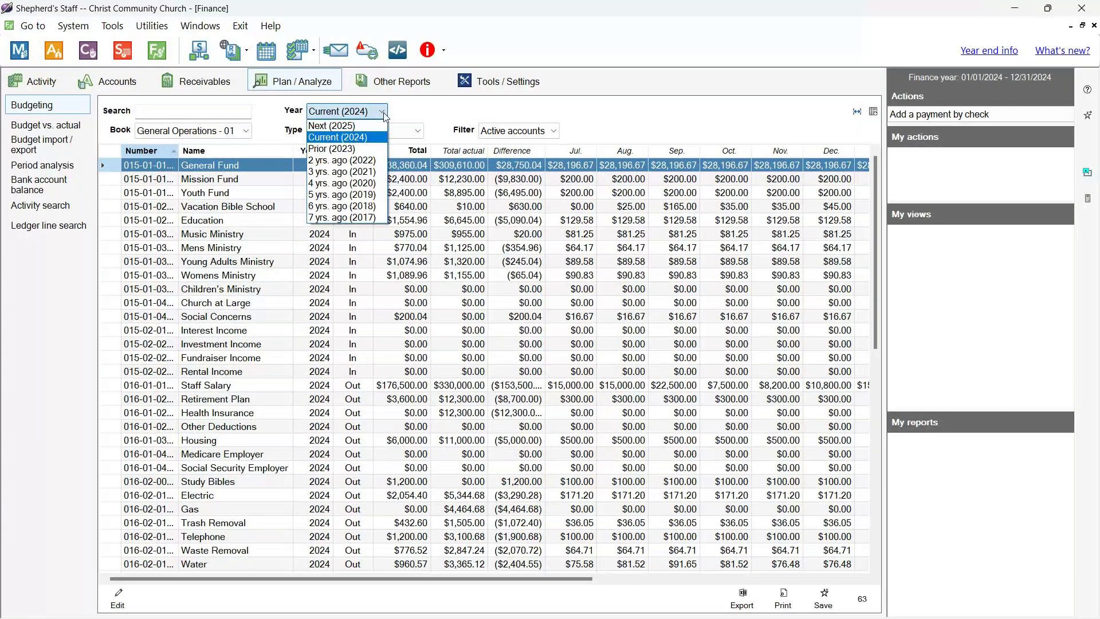
click(375, 125)
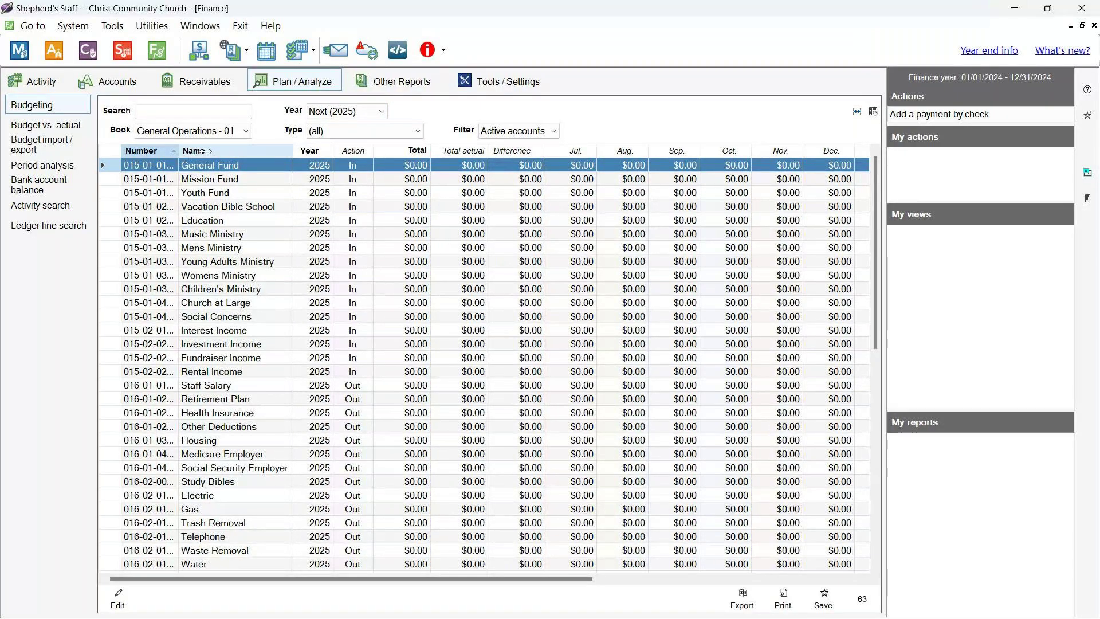
double_click(178, 150)
scroll(250, 255, down, 11)
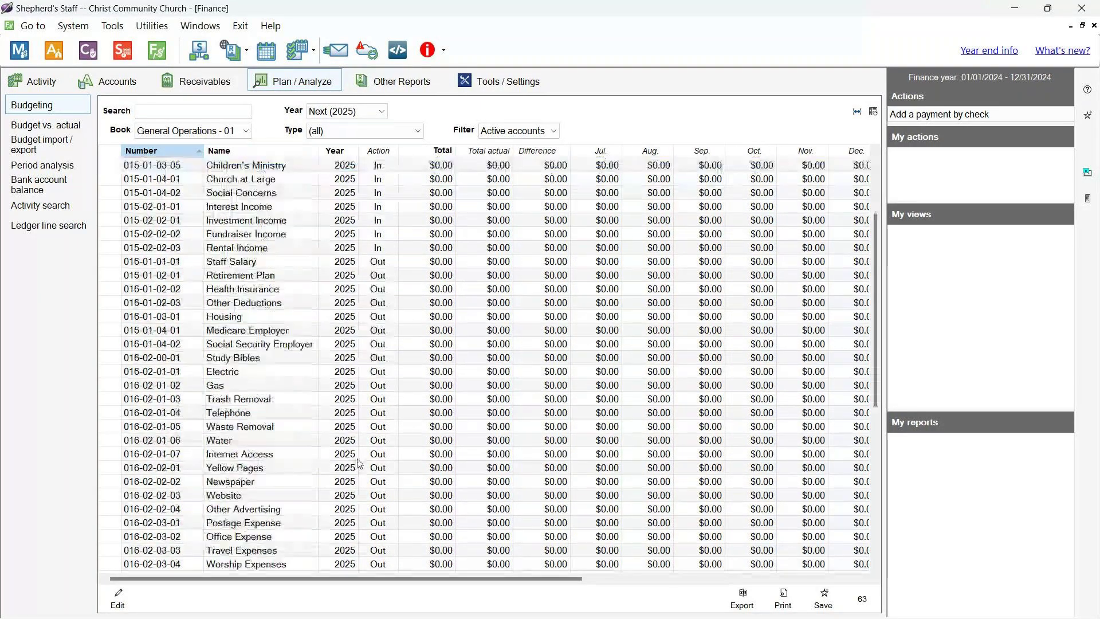
scroll(358, 464, up, 11)
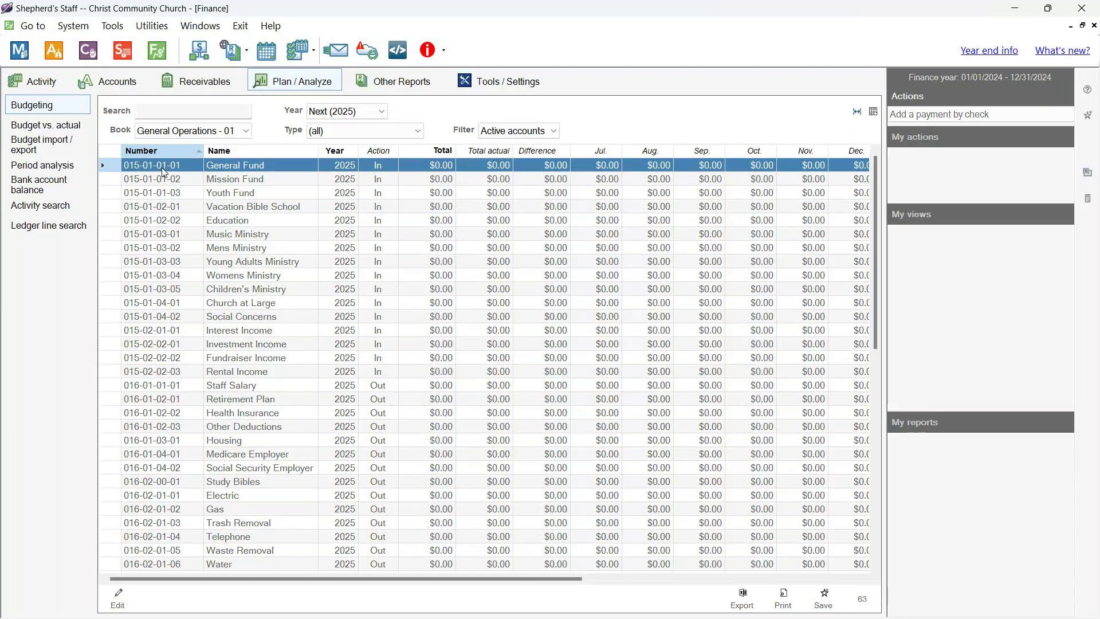
Open the 2025 General Fund budget and fill it using the Copy prior year's budget method.
double_click(162, 172)
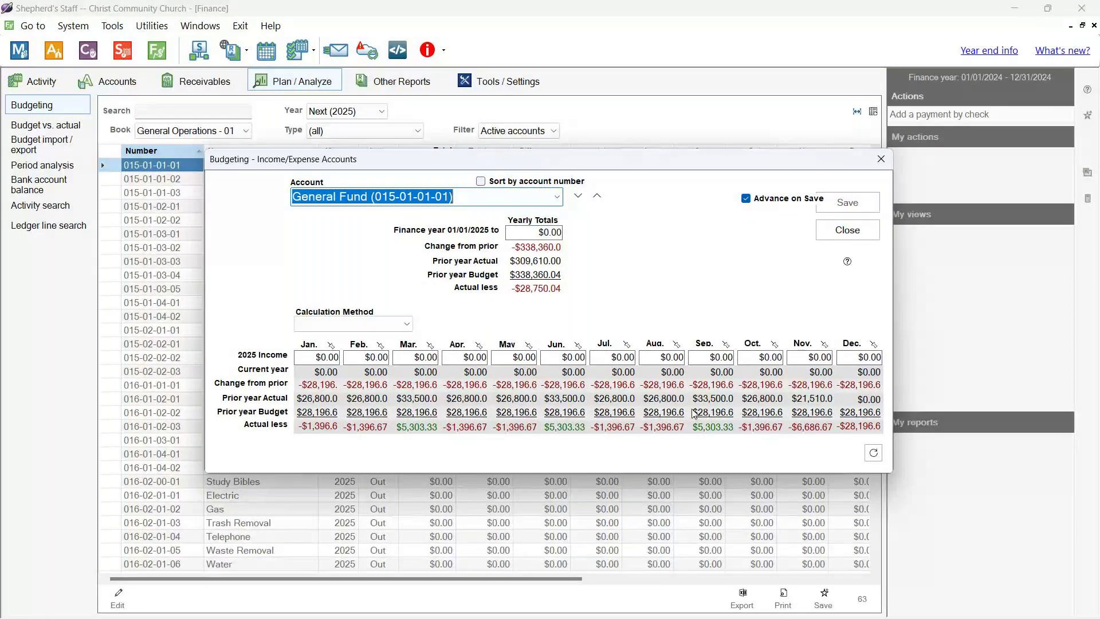
click(354, 324)
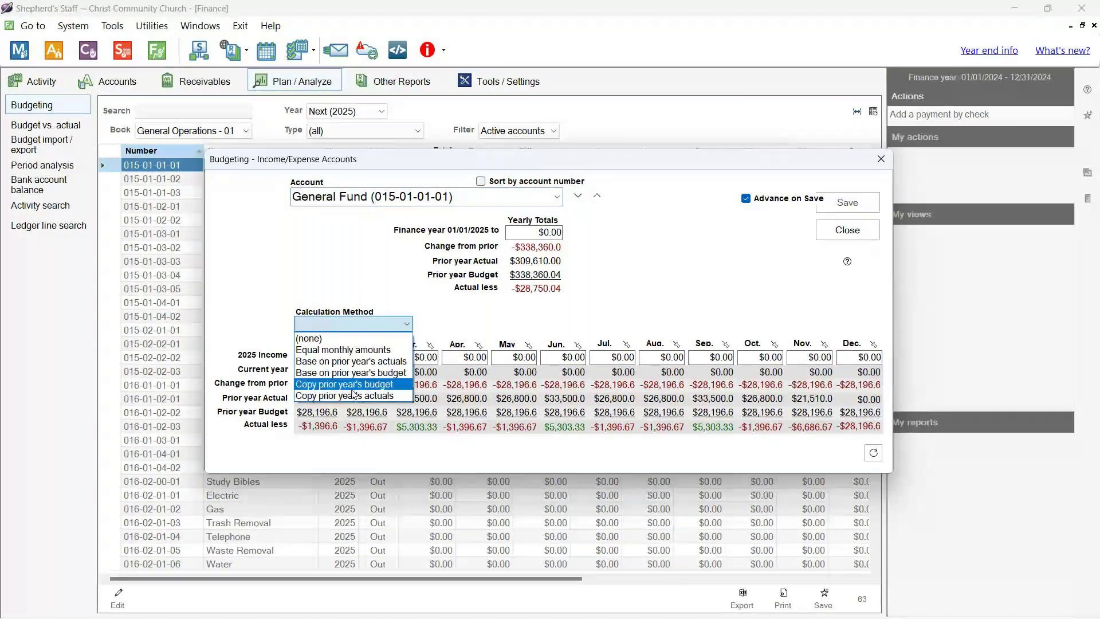
click(353, 386)
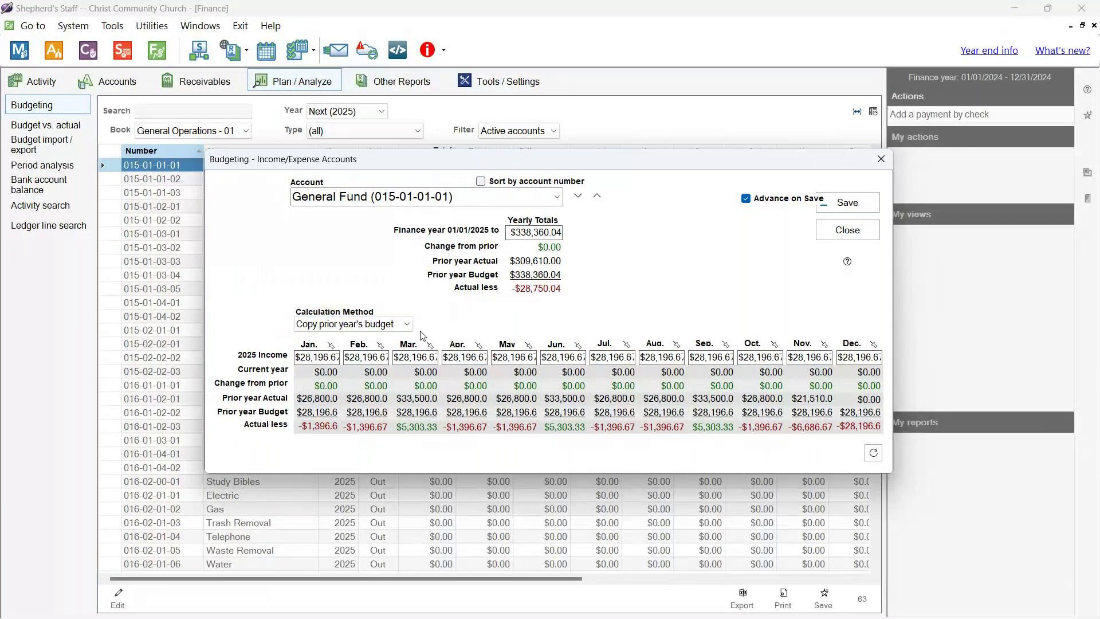
Recalculate the 2025 General Fund budget with Base on prior year's budget at 3%, and save it.
click(407, 325)
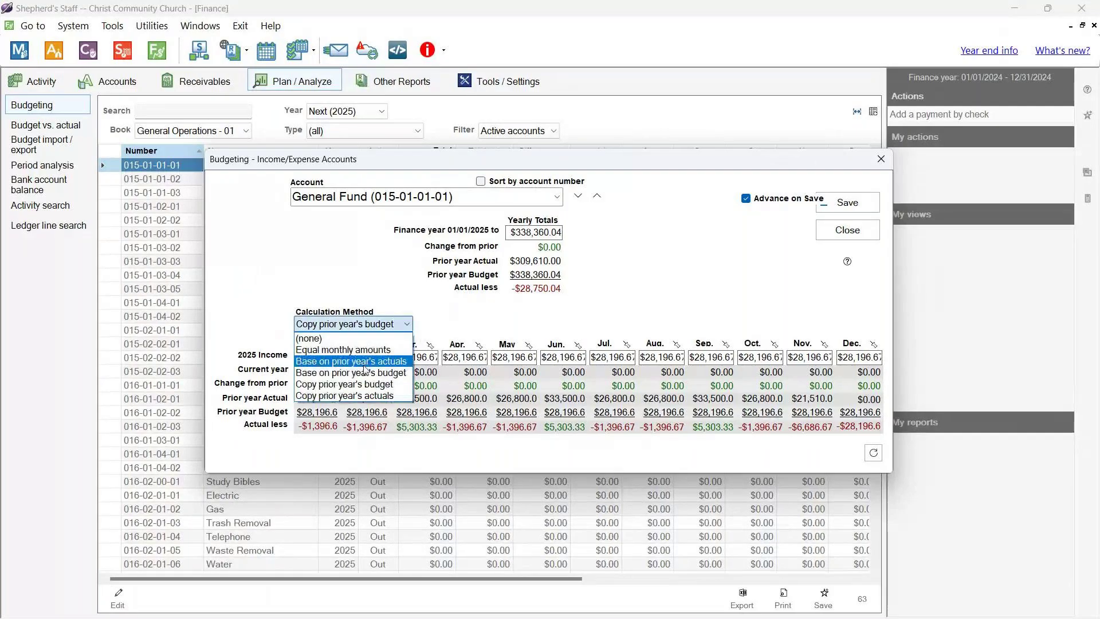
click(365, 373)
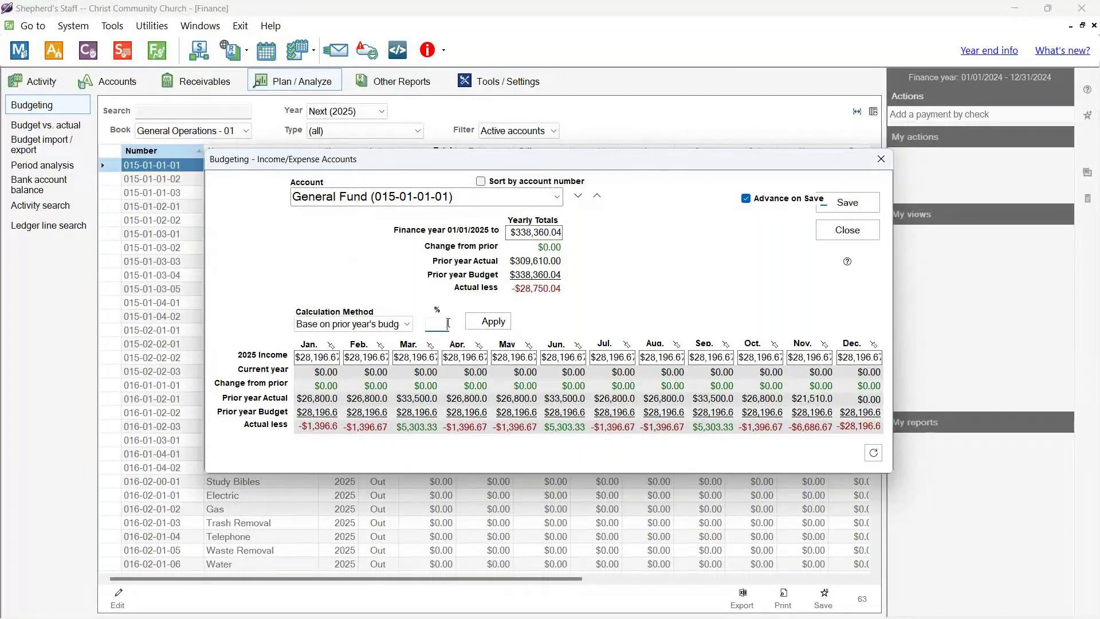
text(3)
click(487, 321)
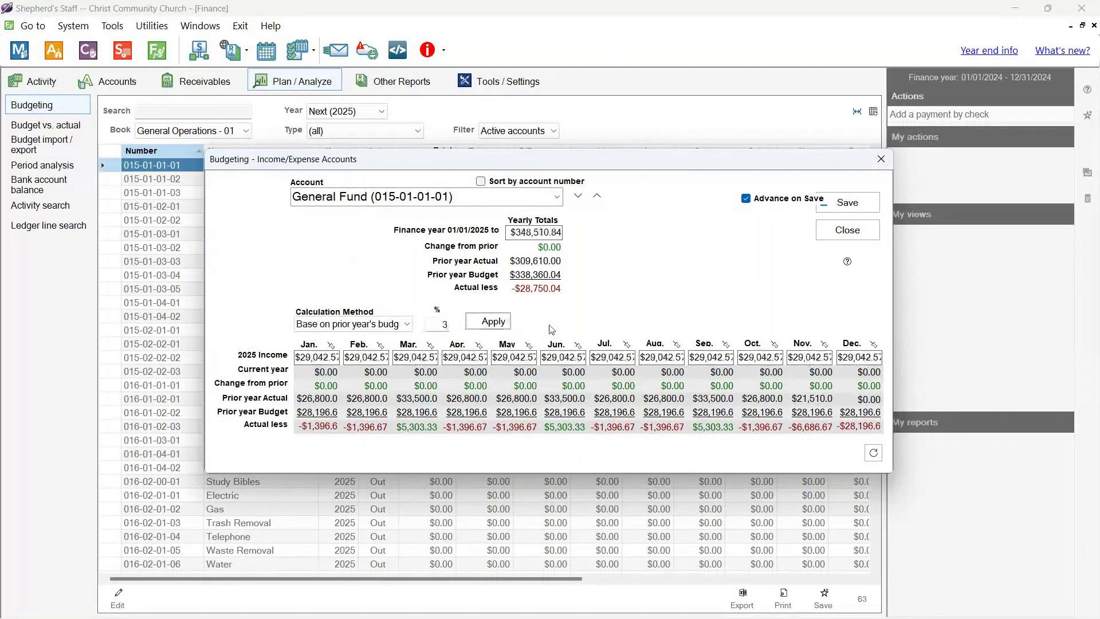
click(382, 326)
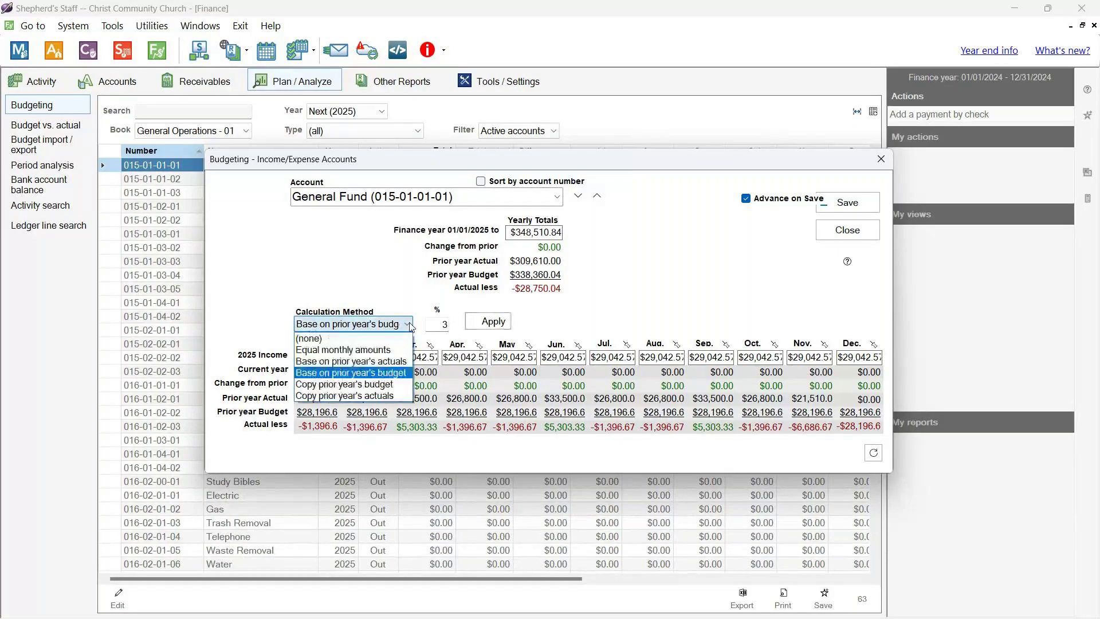
key(Tab)
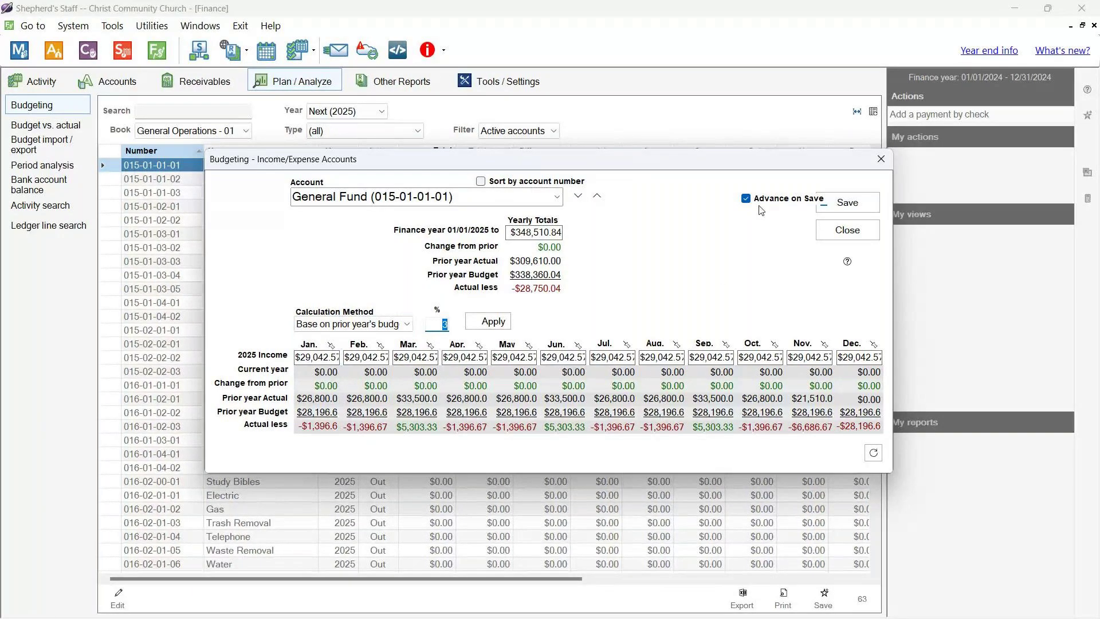
click(860, 205)
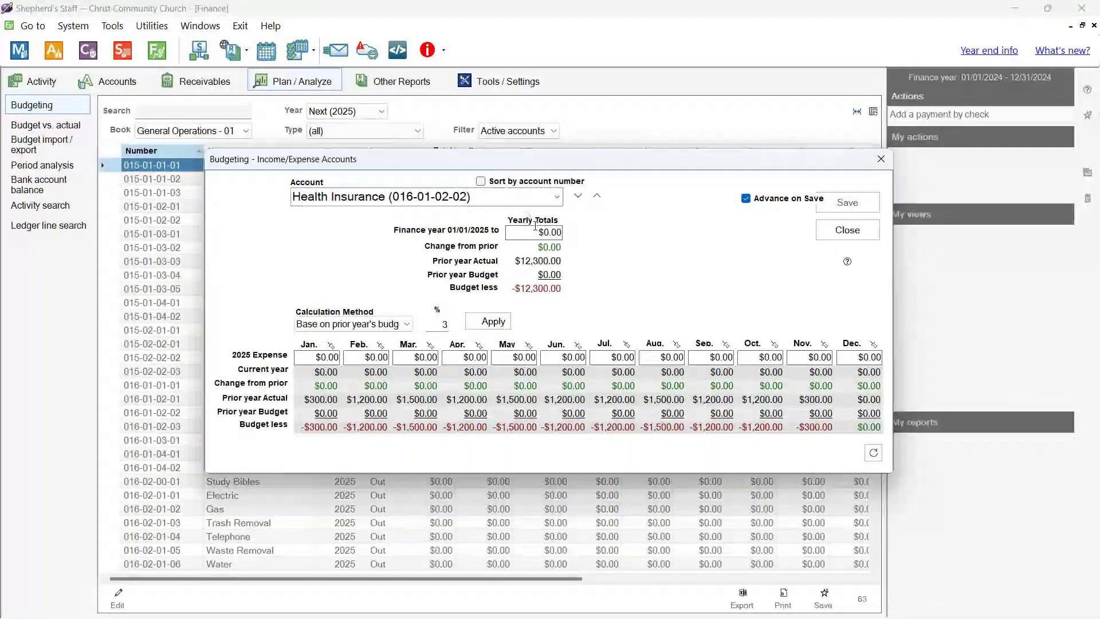
Fill the 2025 Health Insurance budget using the Copy prior year's actuals method.
drag(580, 162, 548, 146)
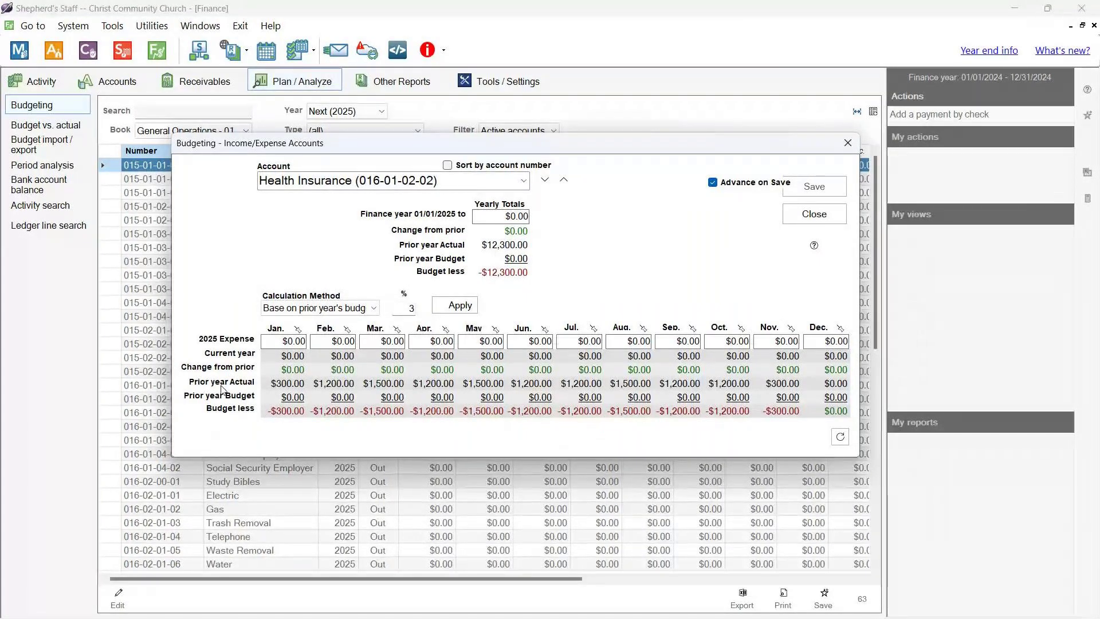
click(374, 310)
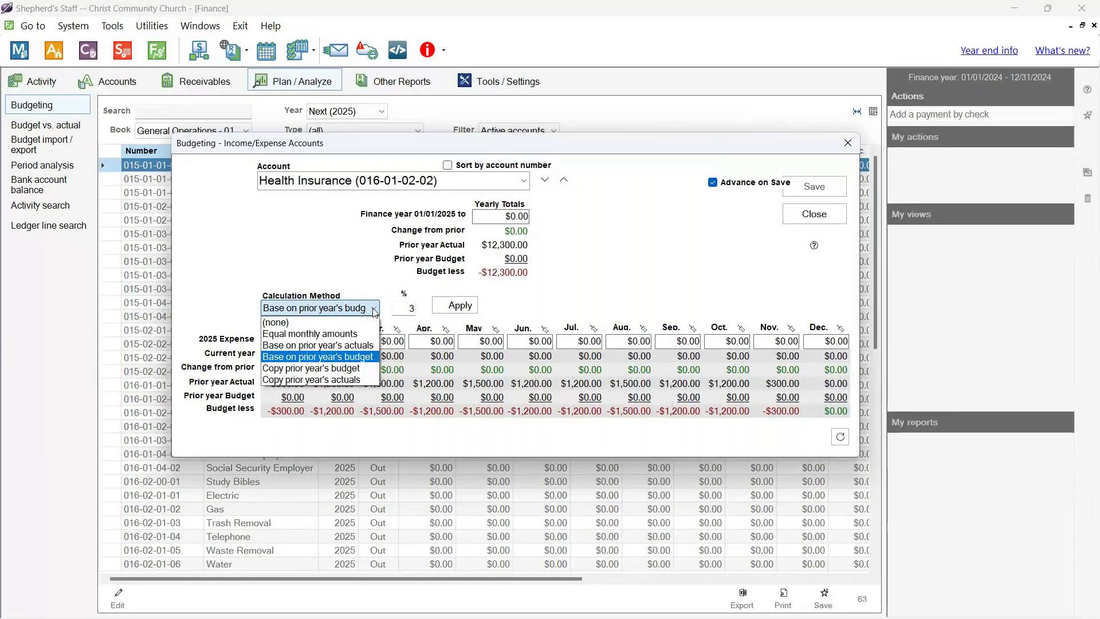
click(334, 381)
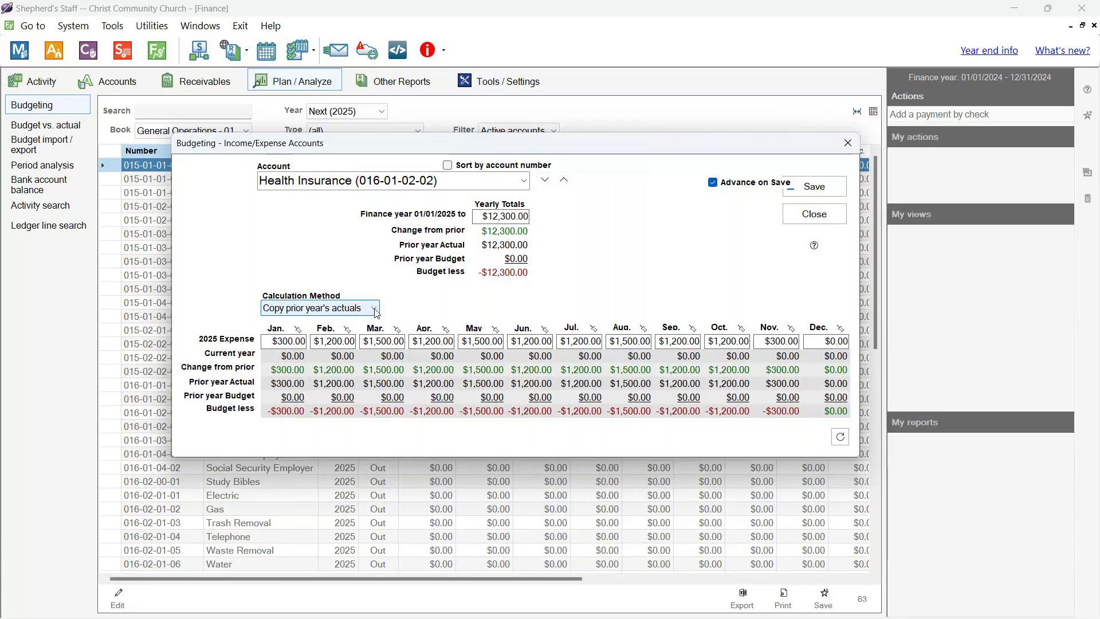
Set the 2025 Health Insurance yearly total to $15,000.00, spread by Equal monthly amounts.
click(514, 217)
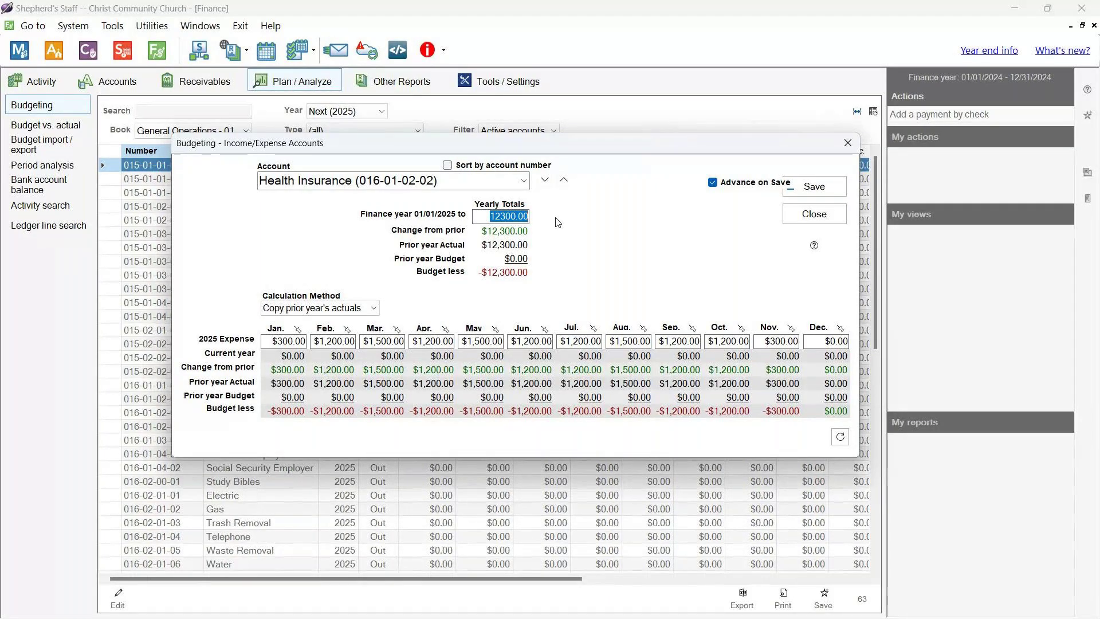
text(15000)
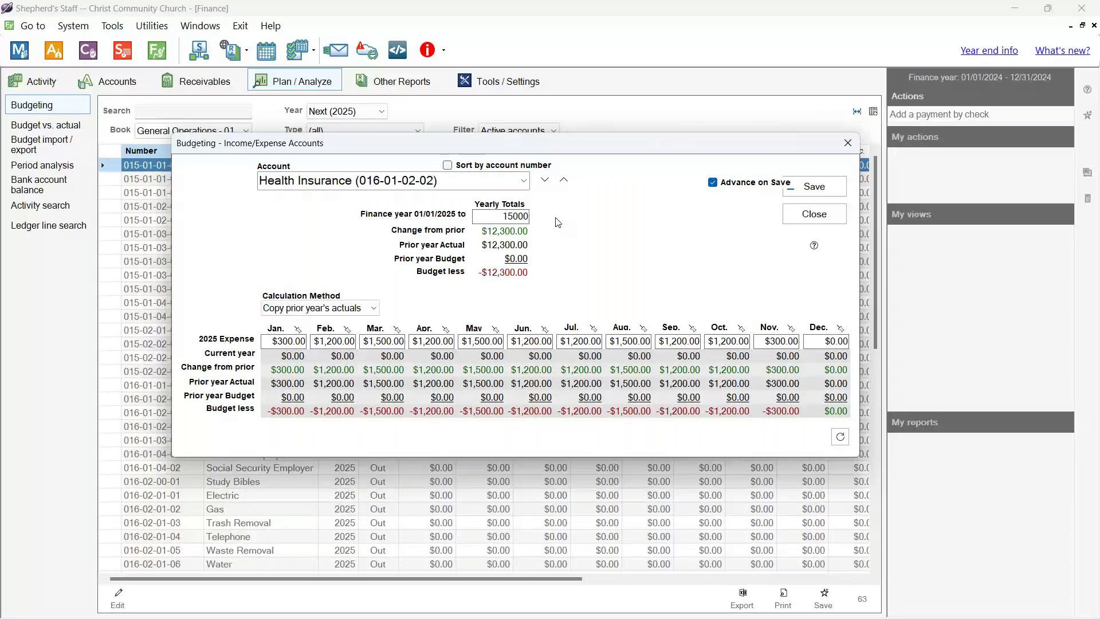
key(Tab)
key(Return)
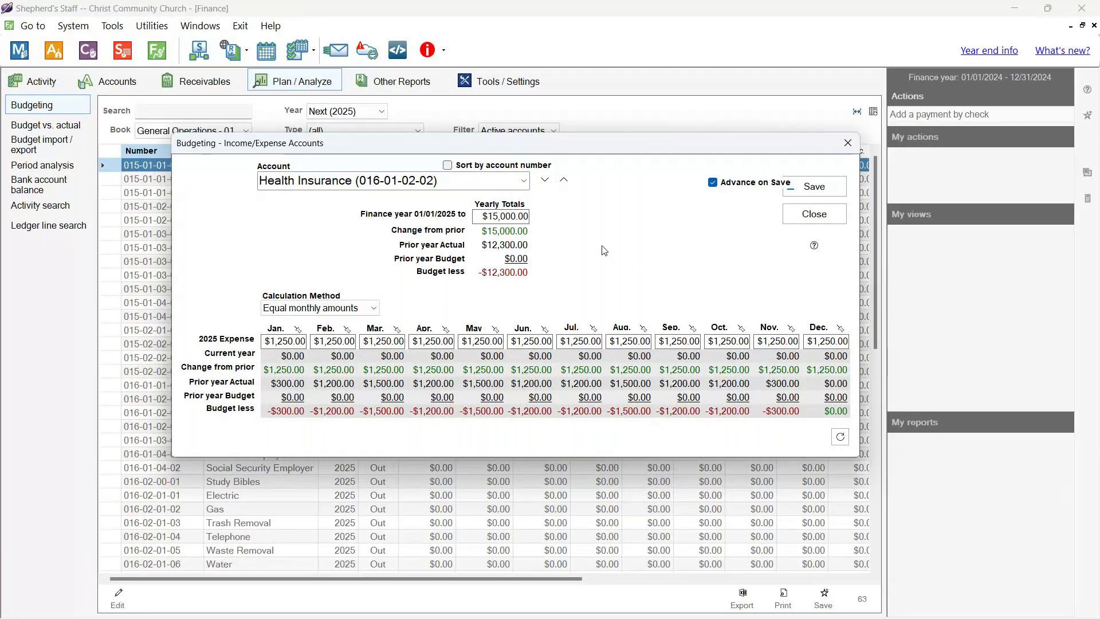
click(375, 309)
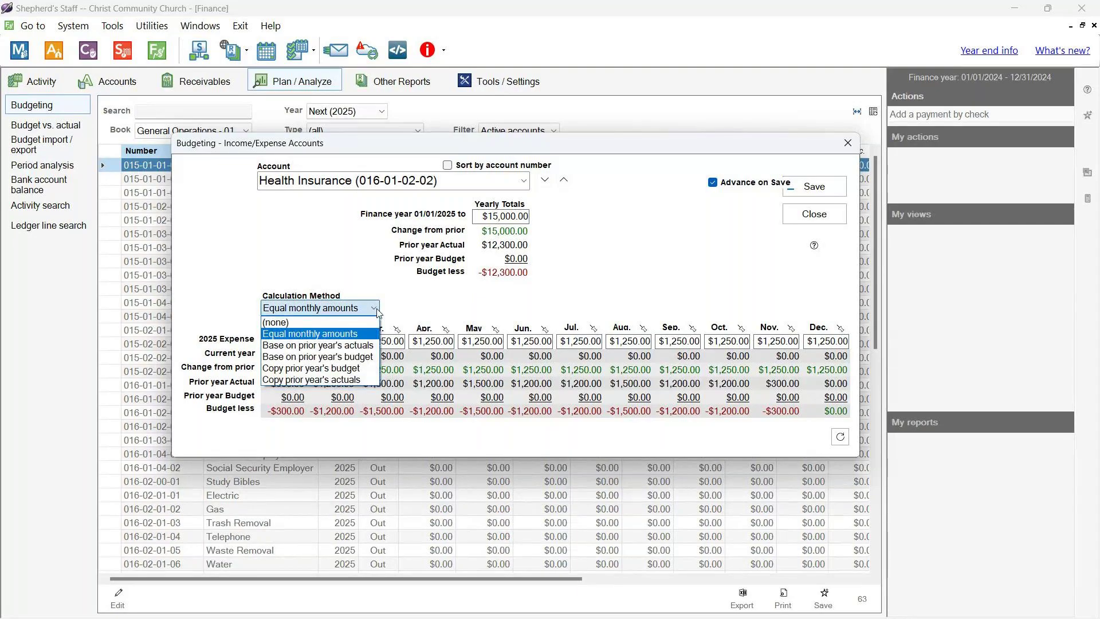
click(376, 310)
click(841, 196)
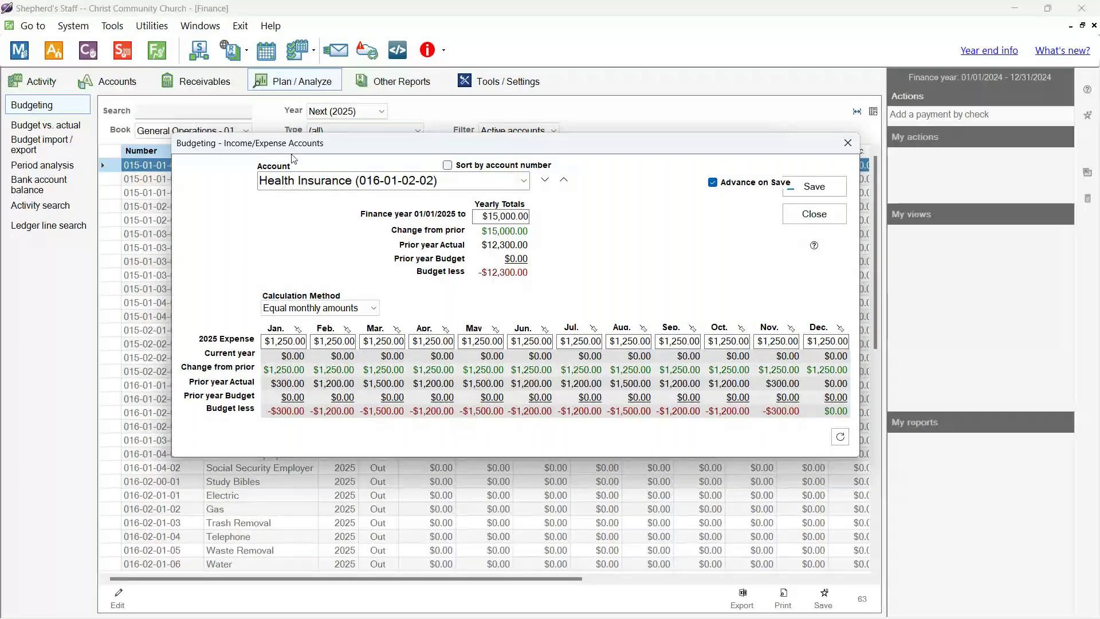
Sort the editor's accounts by account number, then budget $15,000.00 in Equal monthly amounts for Health Insurance and save.
drag(293, 149, 292, 152)
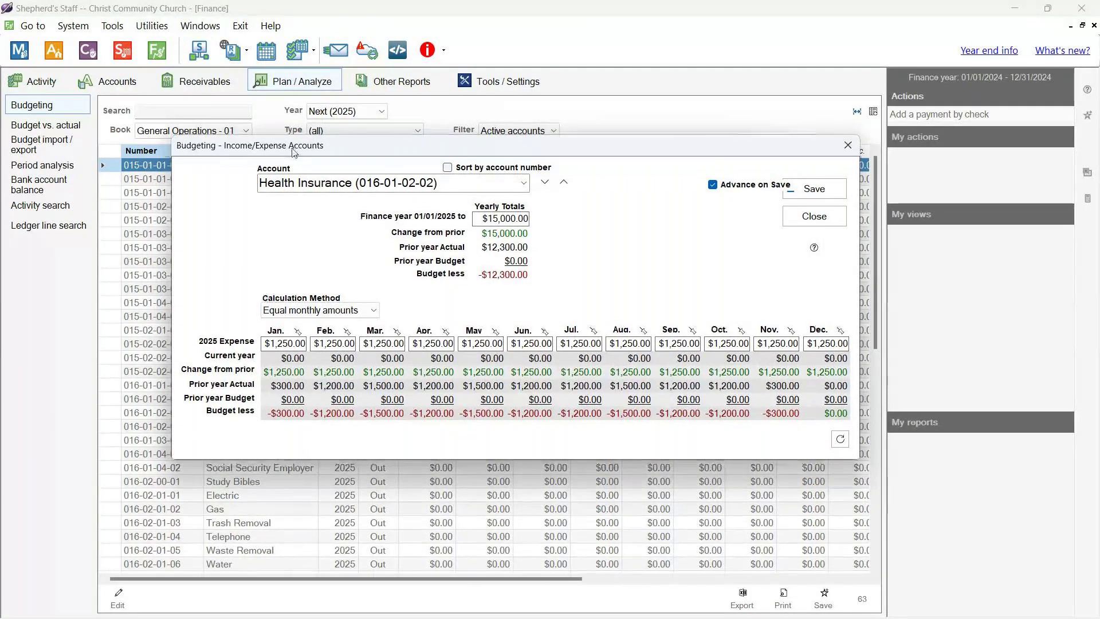
click(448, 168)
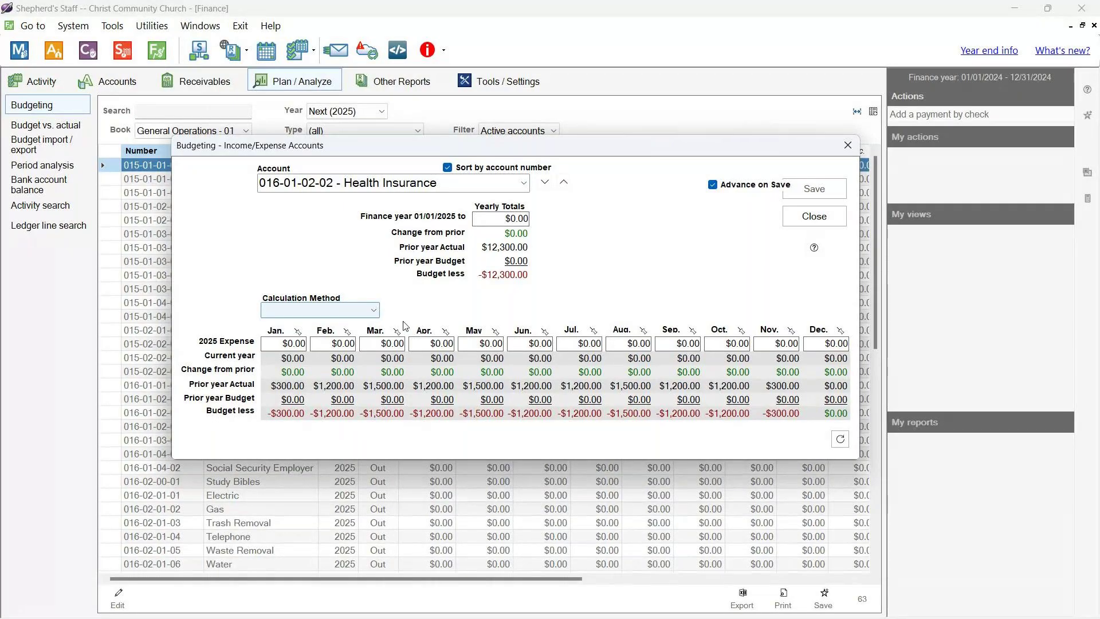
click(479, 222)
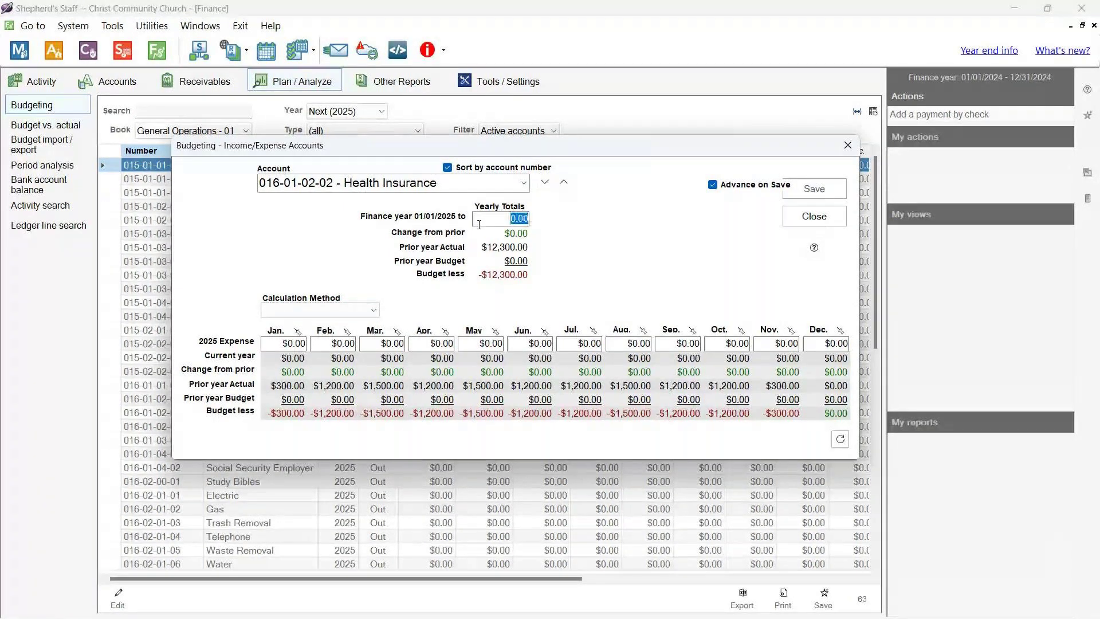
text(15000)
click(374, 310)
click(376, 312)
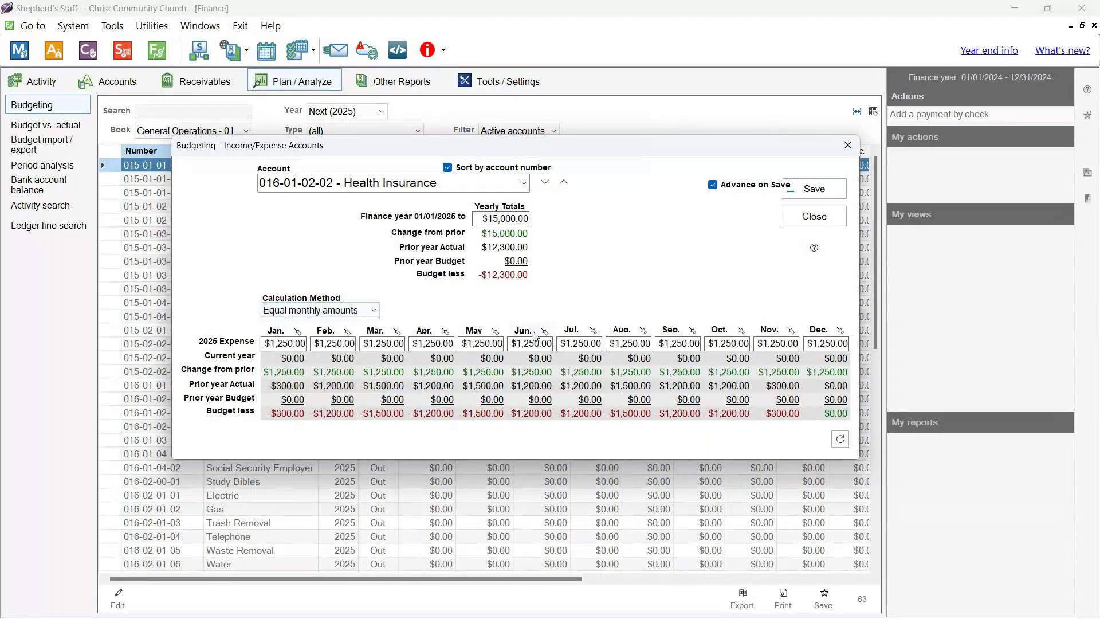
click(834, 198)
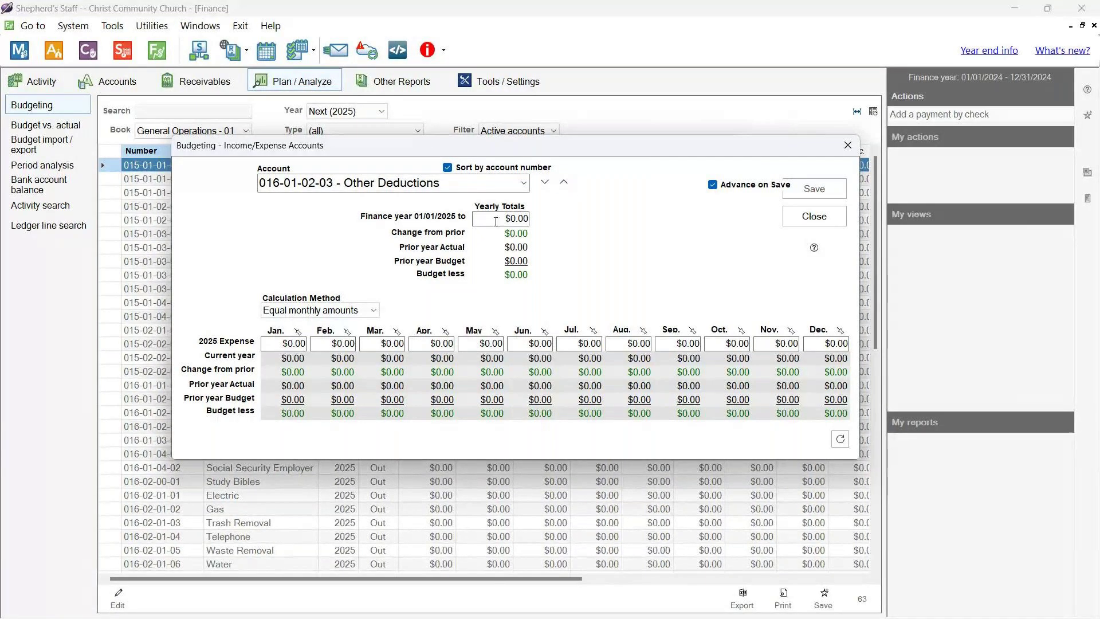
Skip Other Deductions, fill the 2025 Housing budget with Base on prior year's actuals, and save it.
click(545, 182)
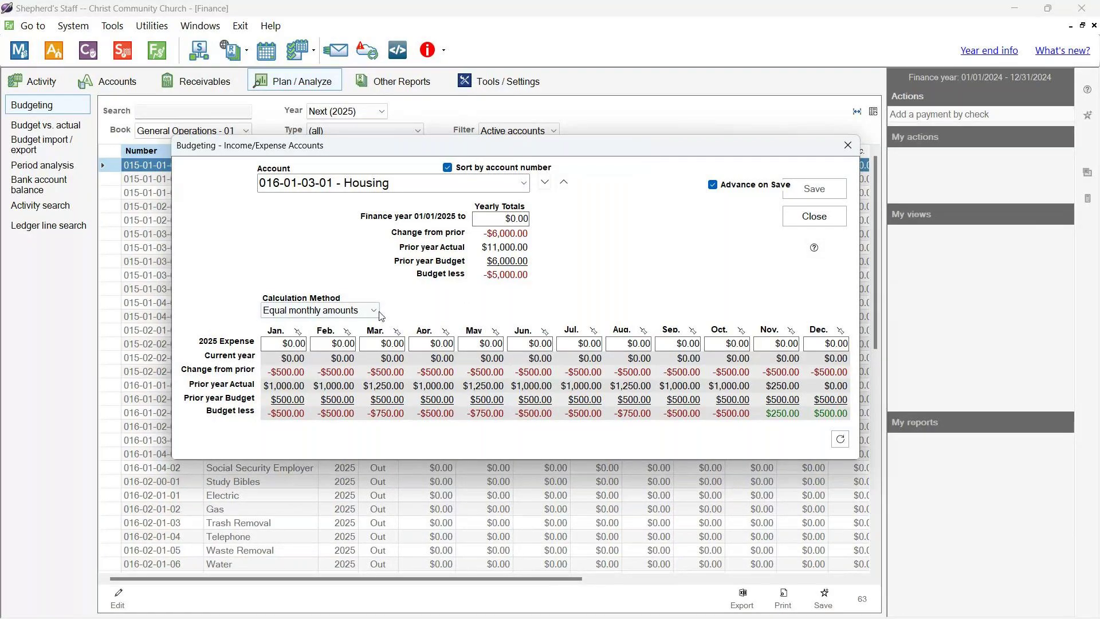
scroll(379, 315, down, 1)
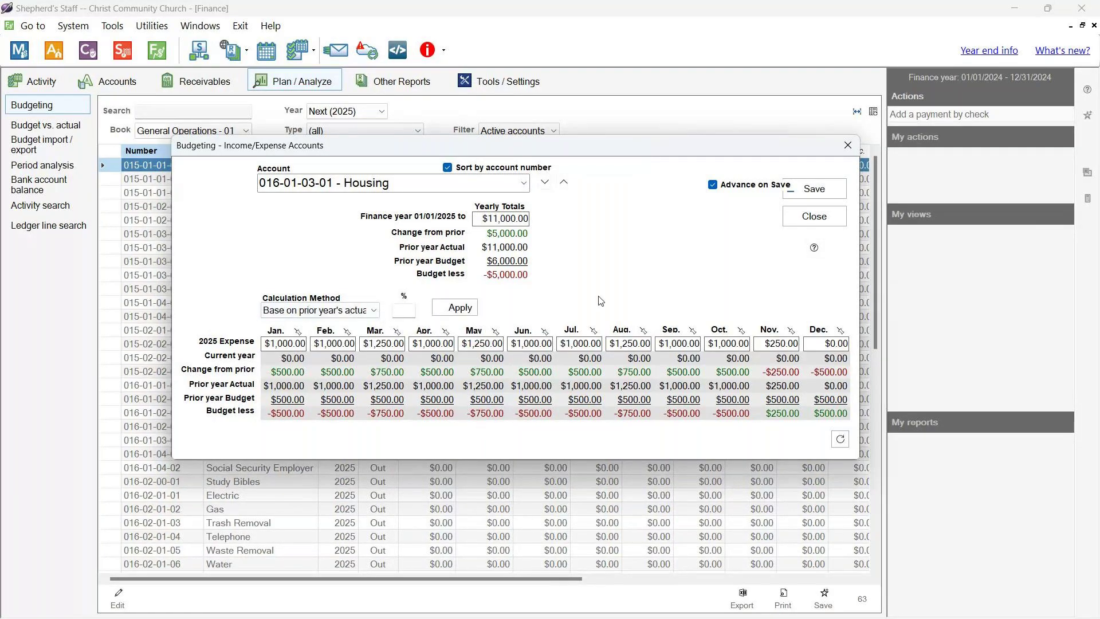
click(834, 192)
Go to the Medicare Employer account, set its calculation method to (none), and close the budget editor.
click(524, 182)
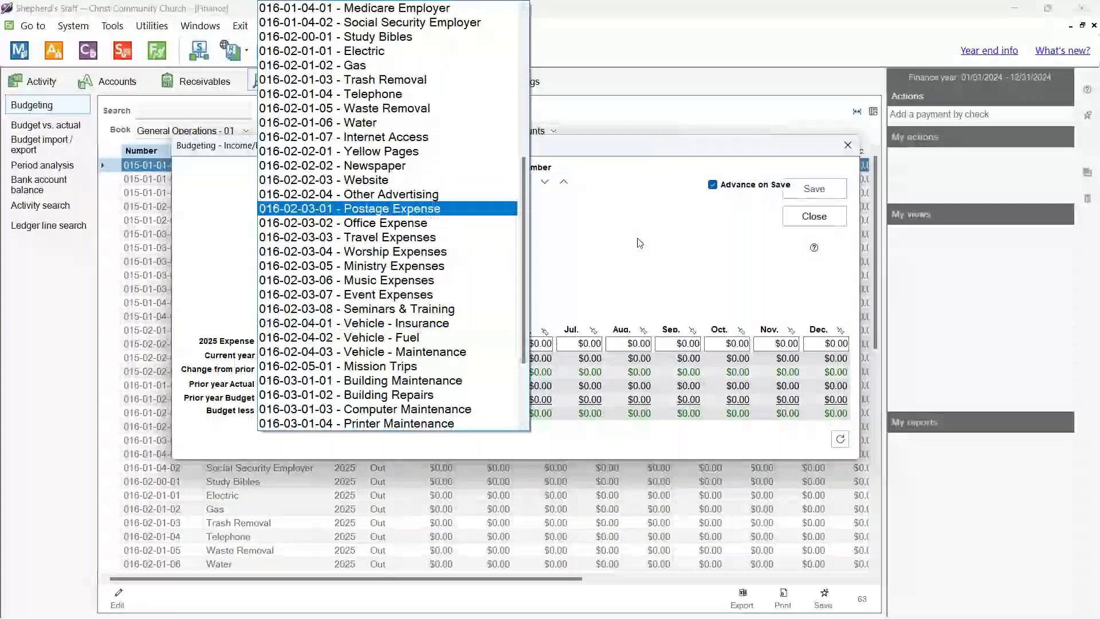
click(545, 331)
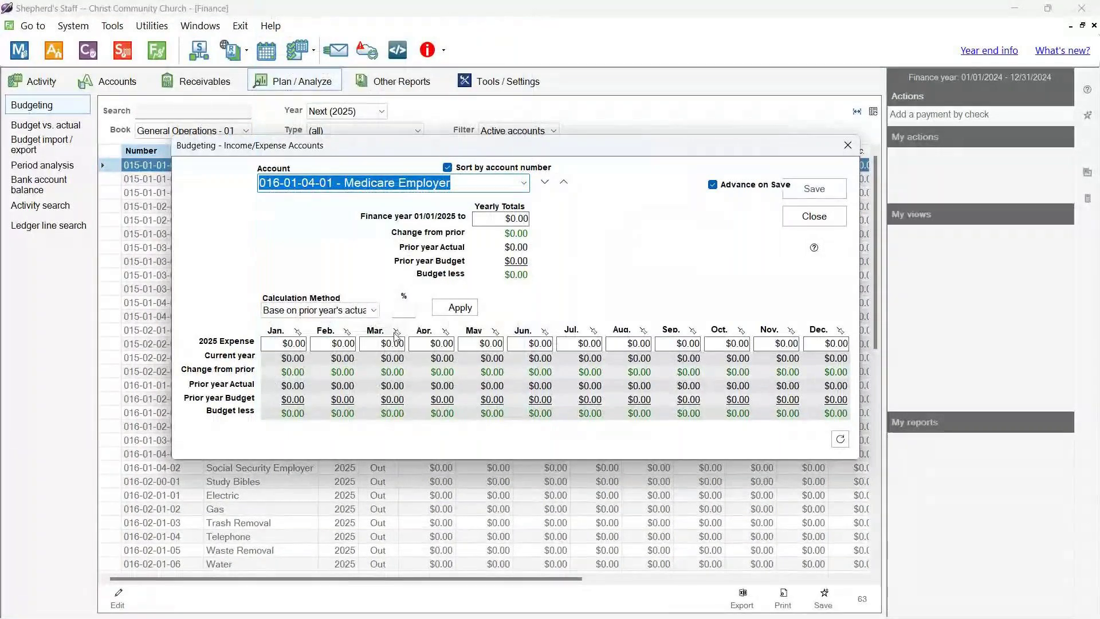
click(344, 310)
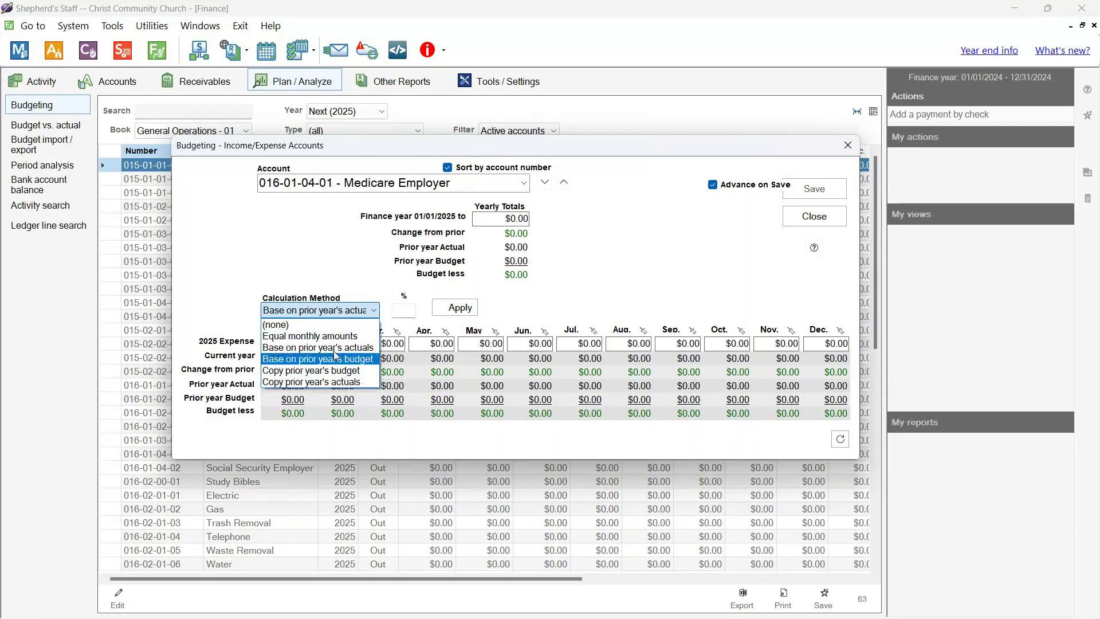
click(284, 325)
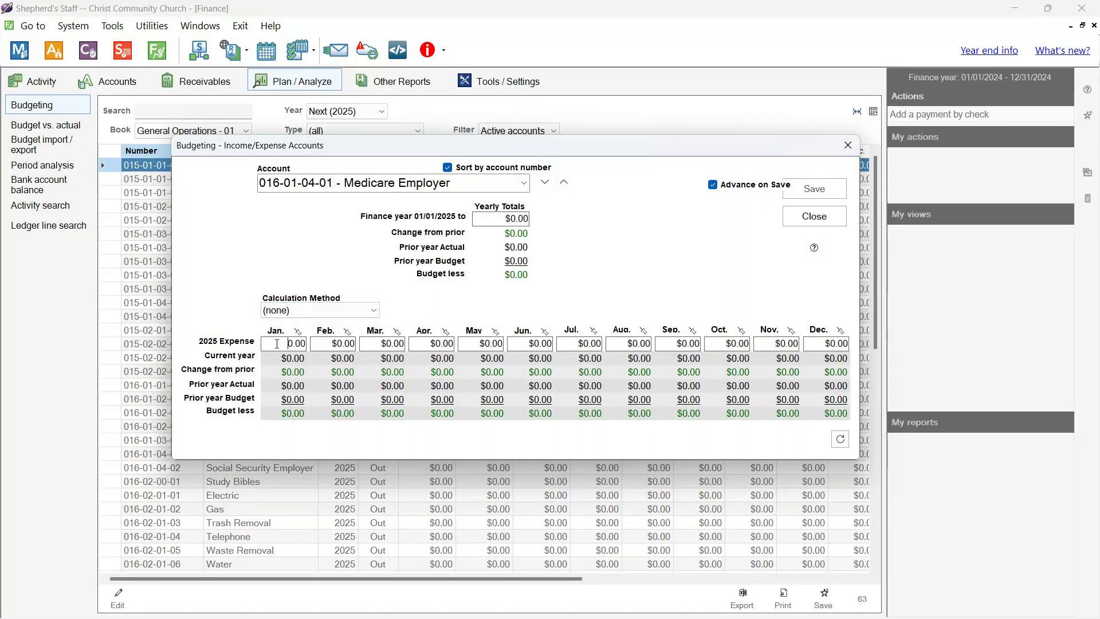
click(435, 343)
click(830, 223)
click(827, 220)
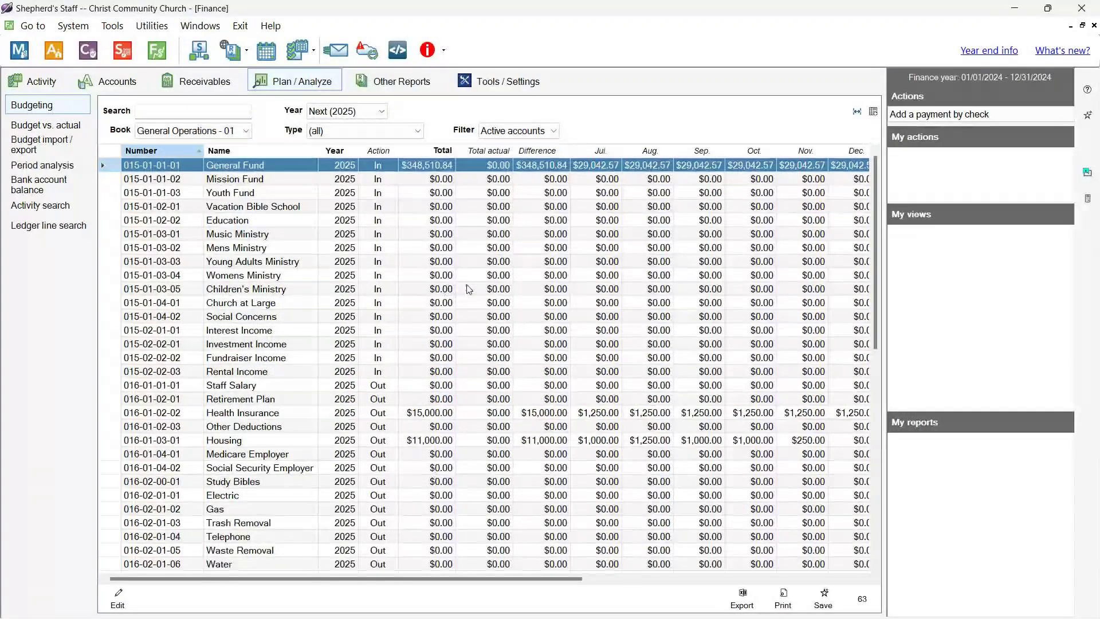
Filter the 2025 budget list to Not budgeted accounts and look through them.
scroll(471, 291, down, 5)
scroll(473, 294, up, 4)
scroll(473, 294, up, 1)
click(551, 131)
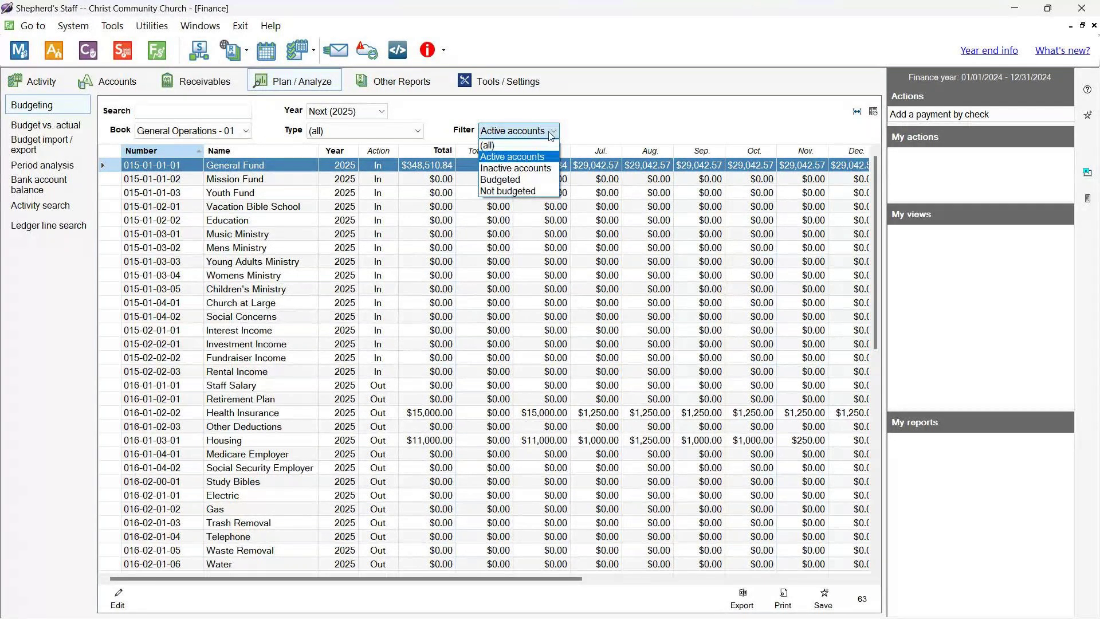
click(520, 192)
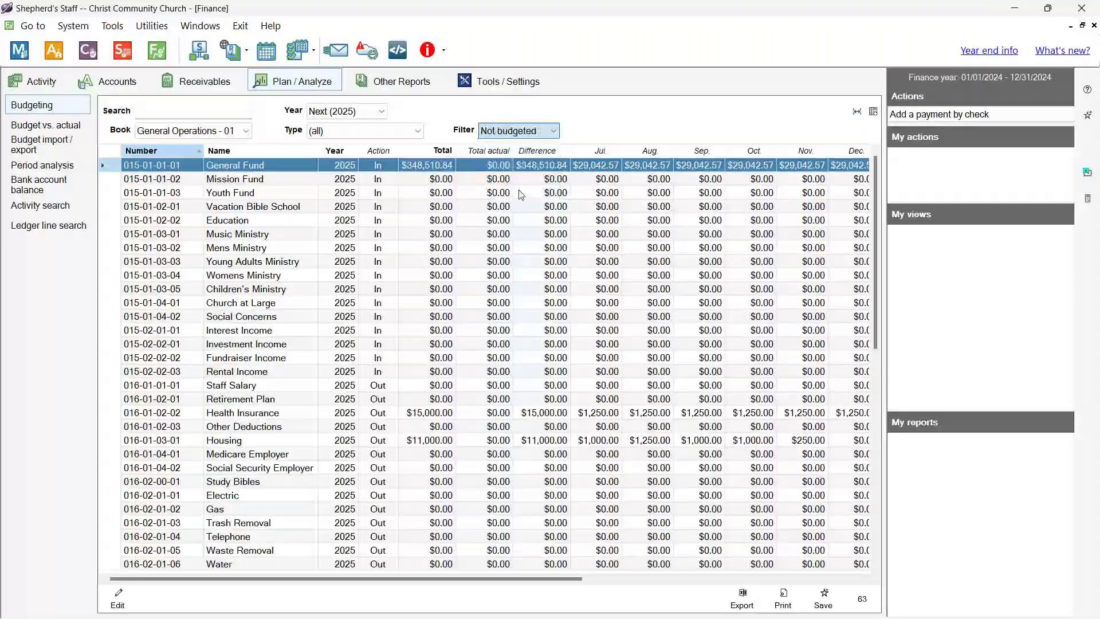
scroll(451, 464, down, 10)
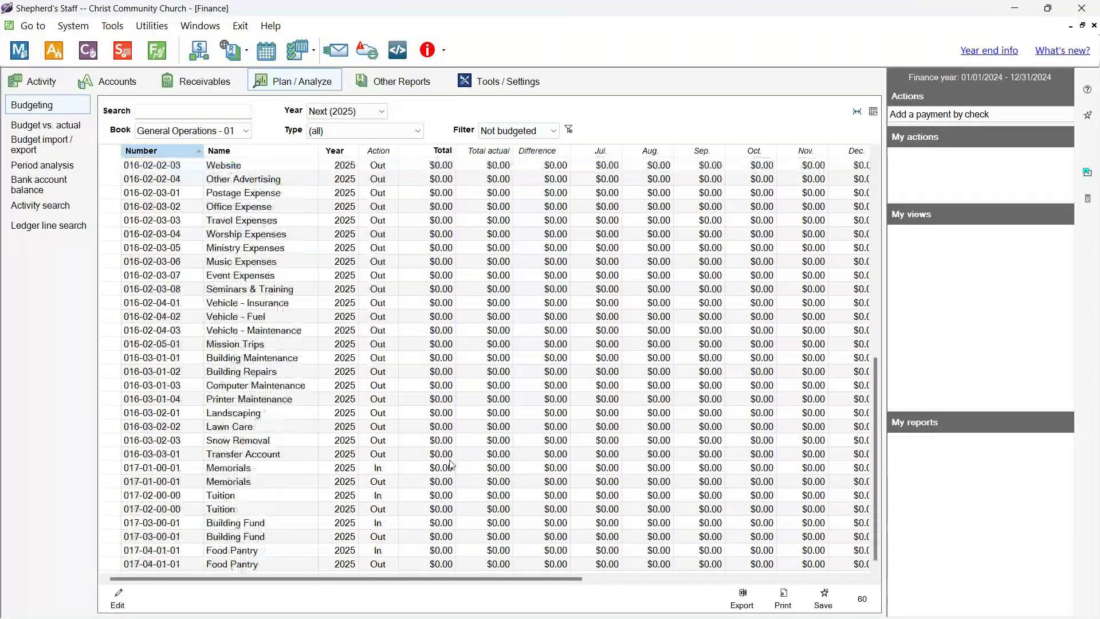
scroll(450, 464, up, 2)
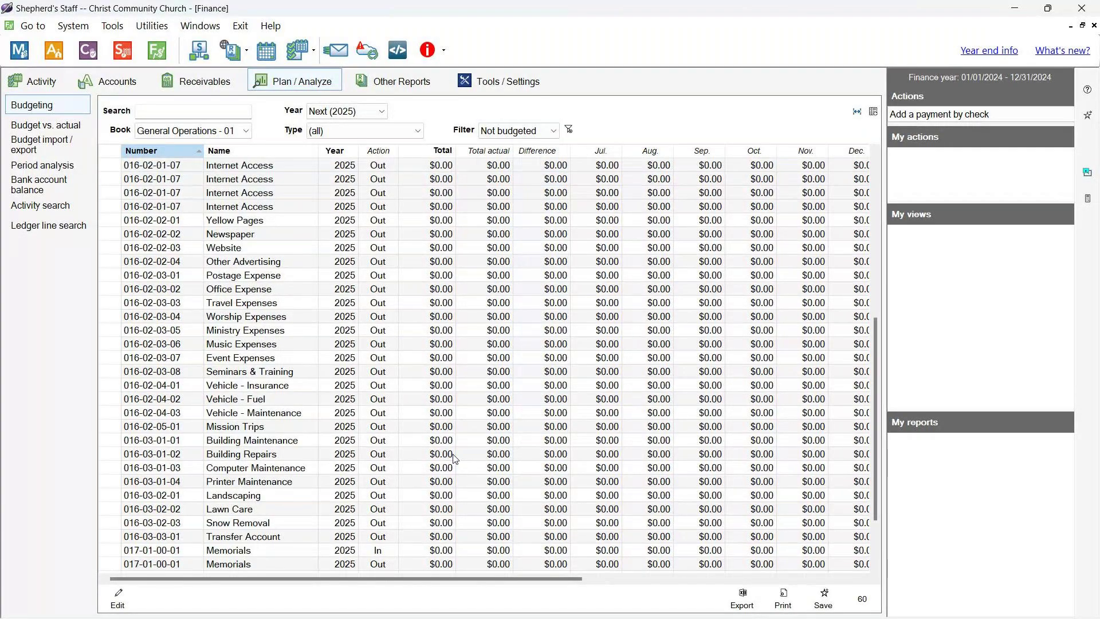
Filter the 2025 budget list to Budgeted accounts, then return it to Active accounts.
click(524, 131)
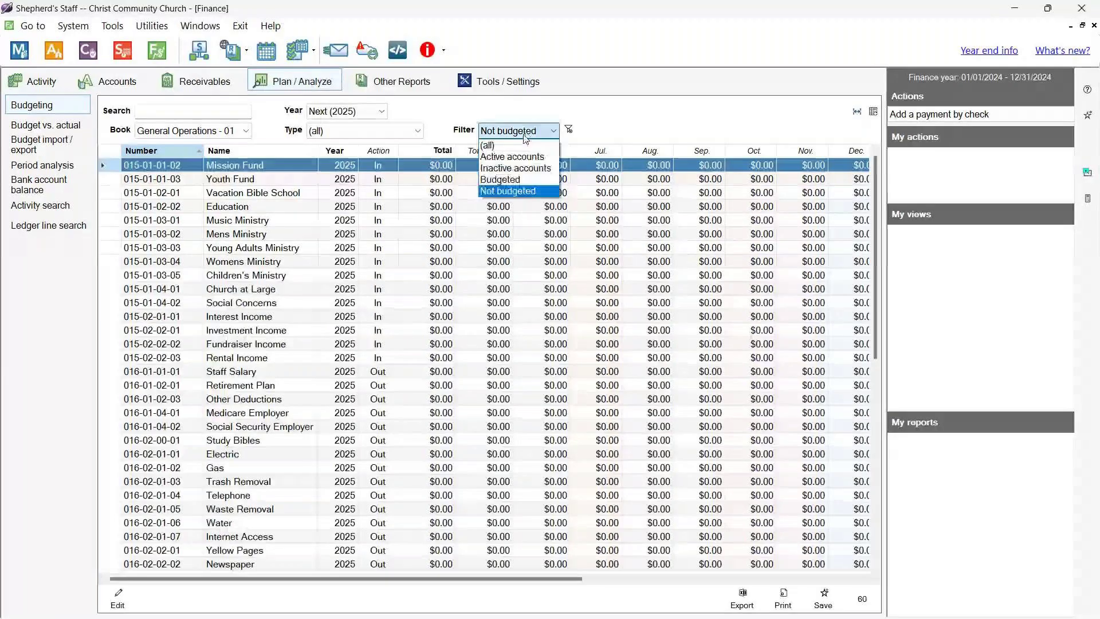
click(515, 180)
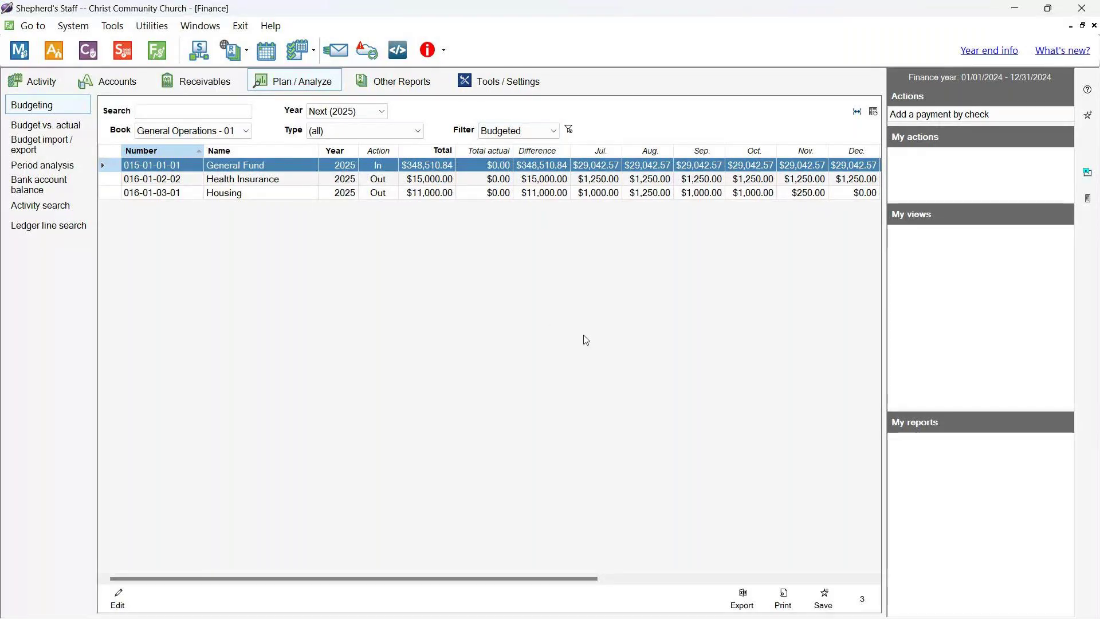
click(555, 133)
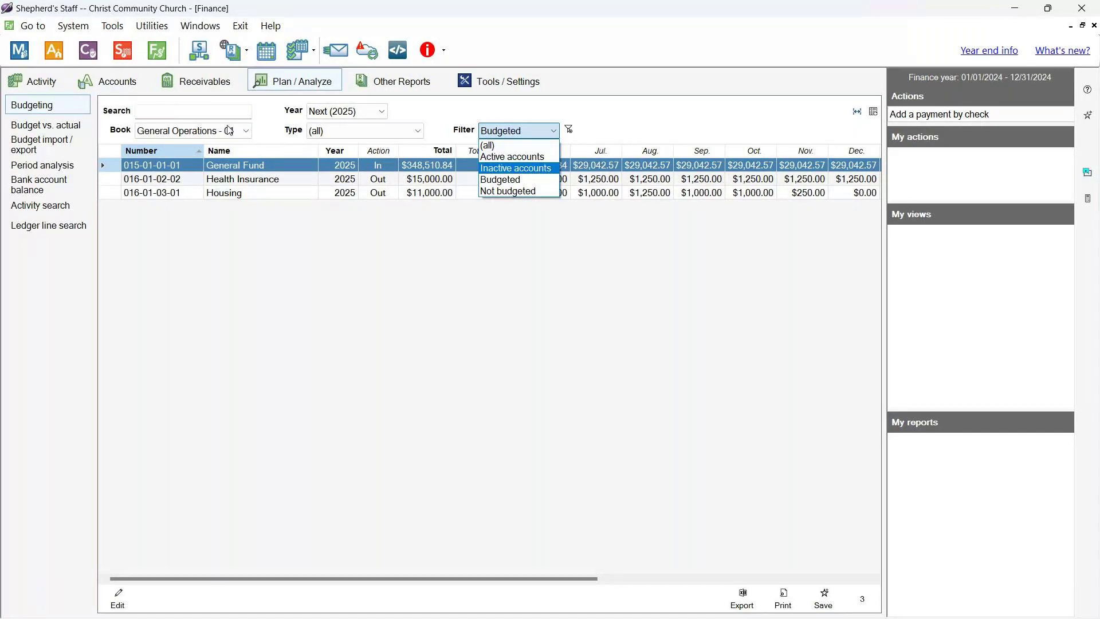
click(519, 157)
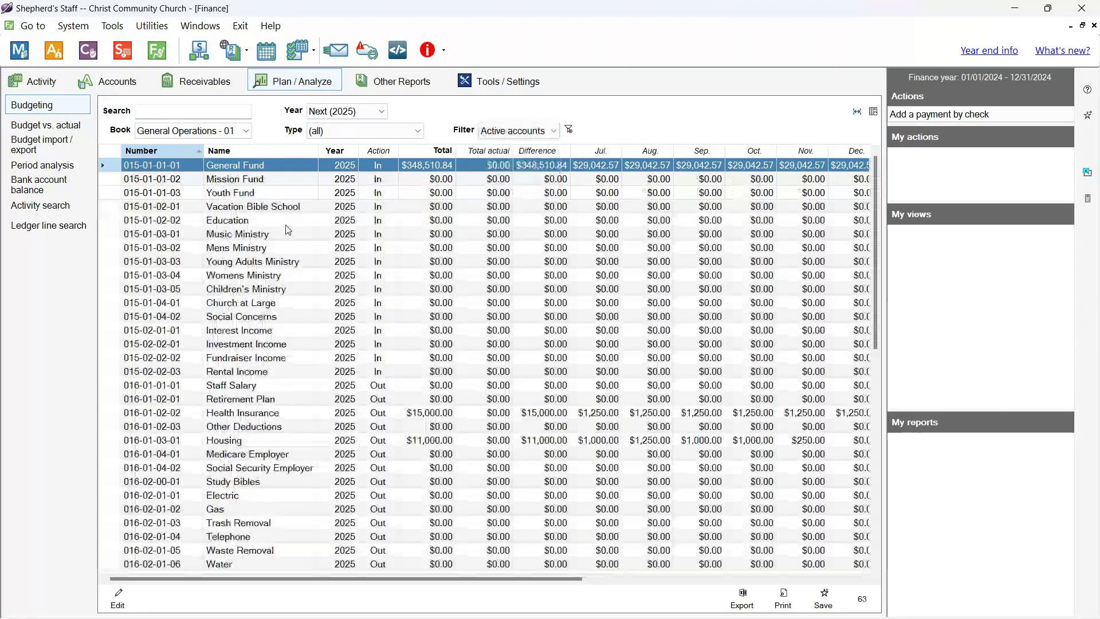
Limit the budget list to Expense accounts, look through it, and reset the account type to (all).
click(237, 135)
click(420, 137)
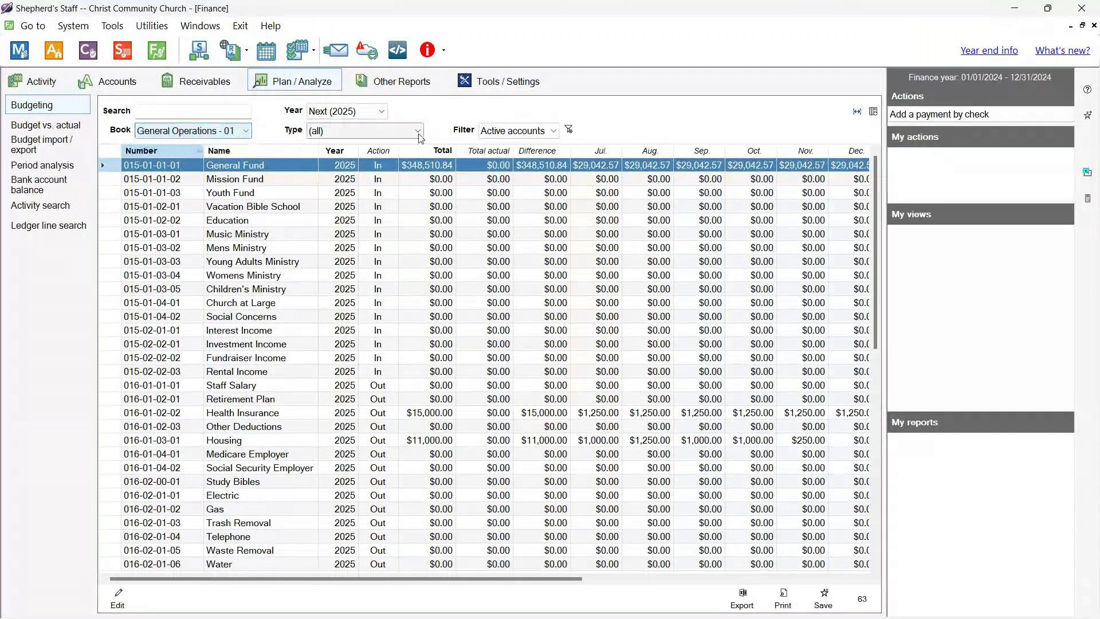
click(420, 135)
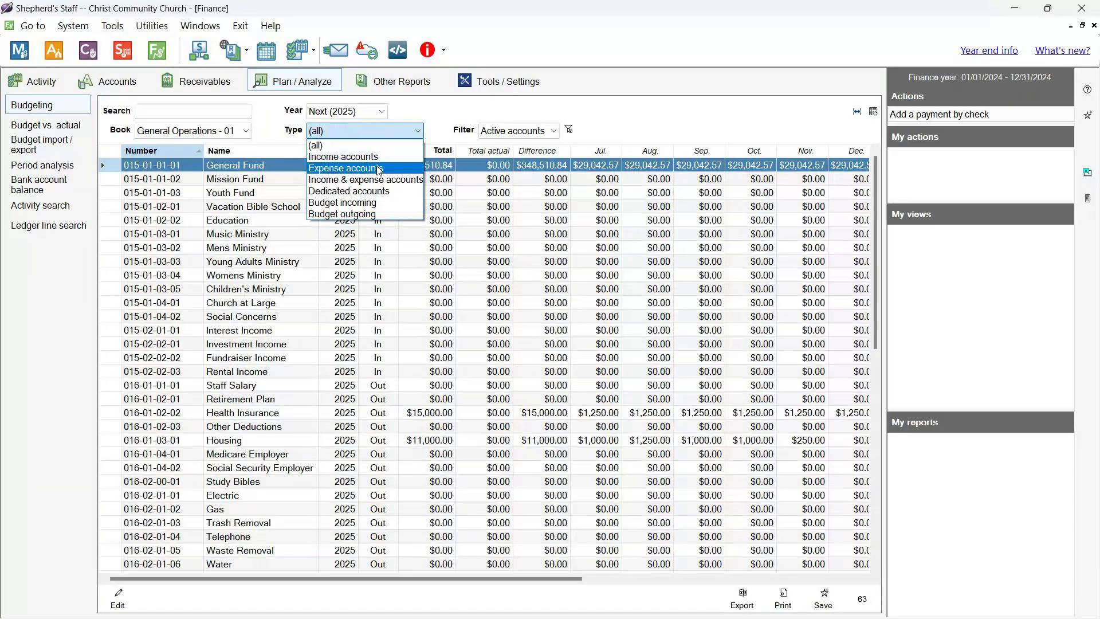
click(378, 169)
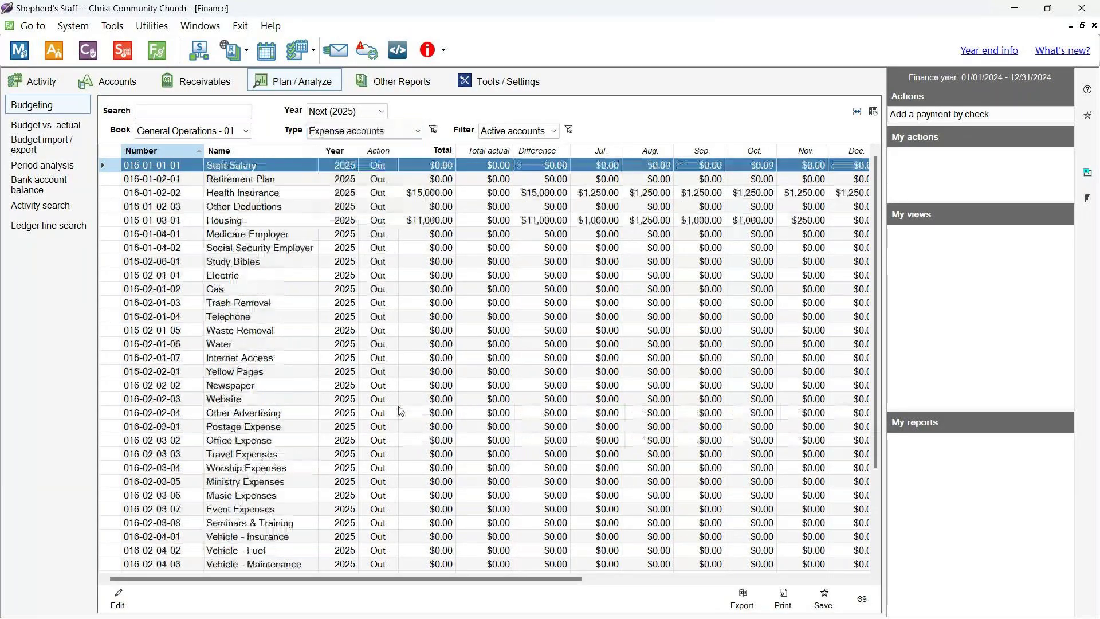
scroll(444, 364, down, 3)
scroll(444, 364, up, 1)
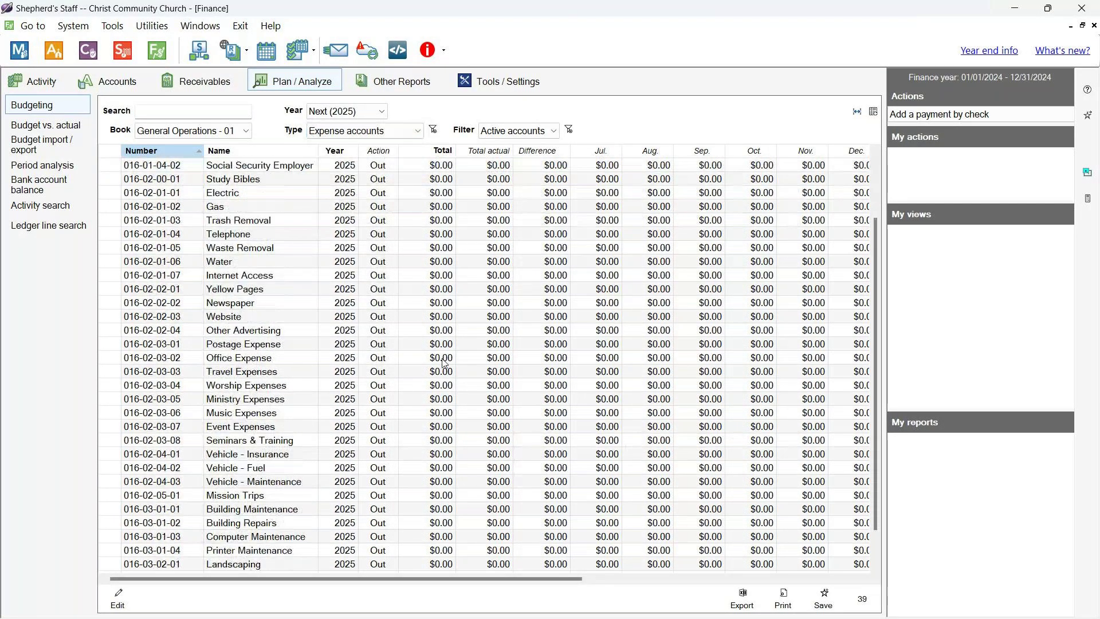
click(418, 130)
click(344, 143)
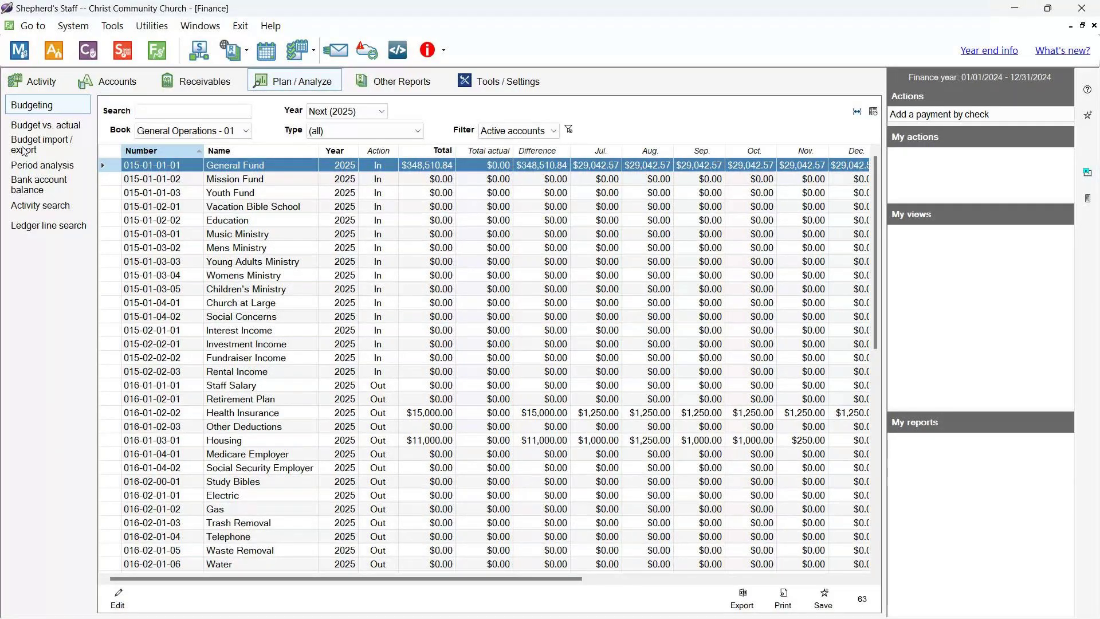
Export the 2024 General Operations budget for Expense accounts, prefilled with the current year's budget.
click(23, 151)
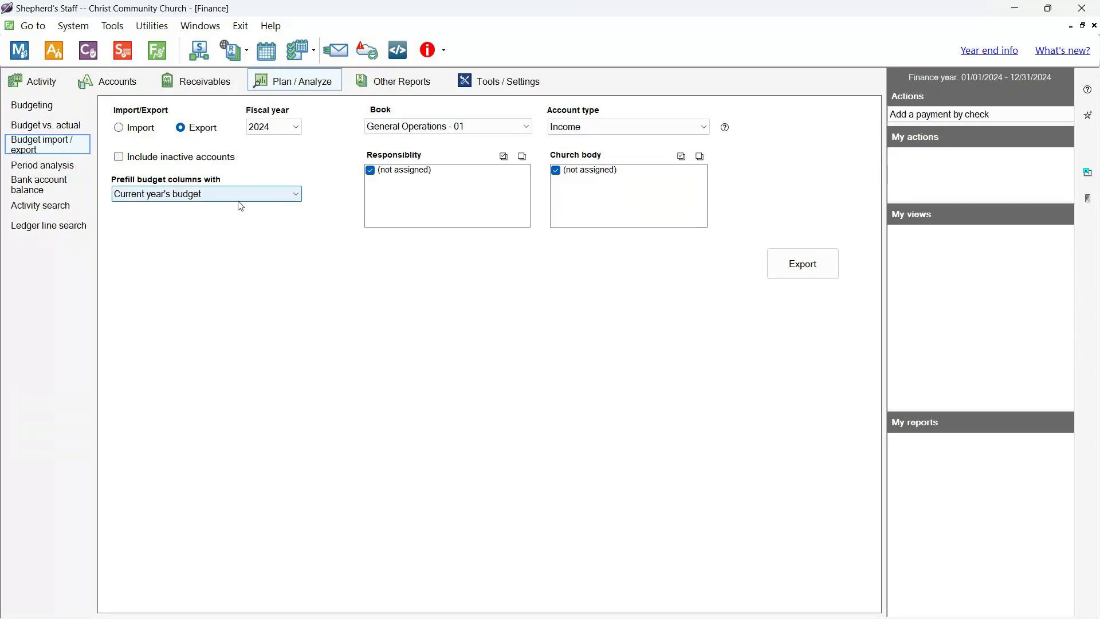
click(298, 195)
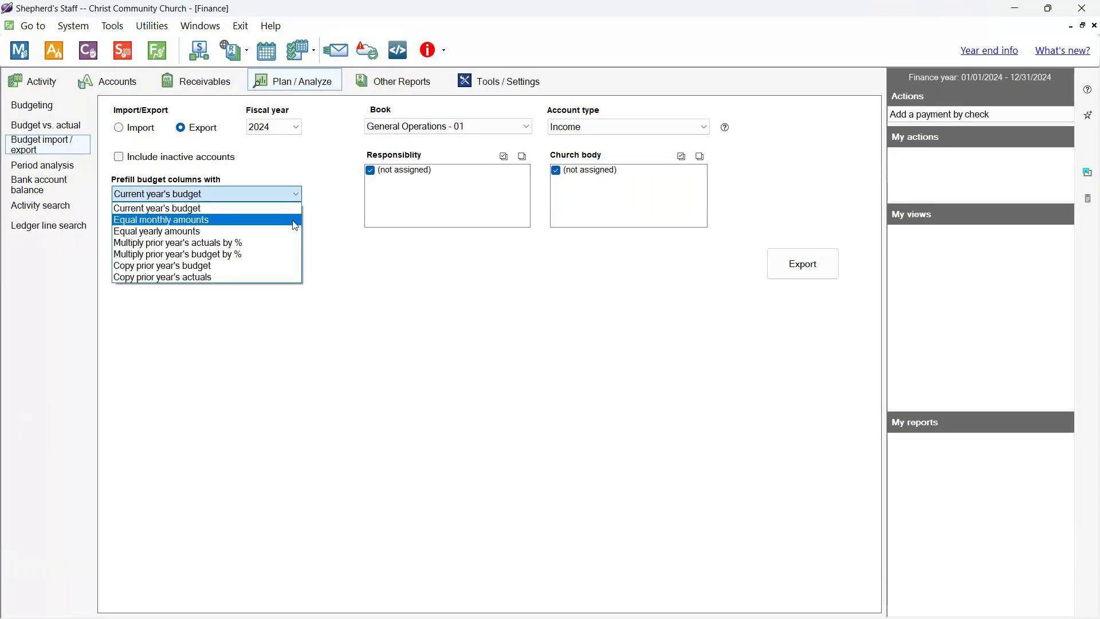
click(280, 188)
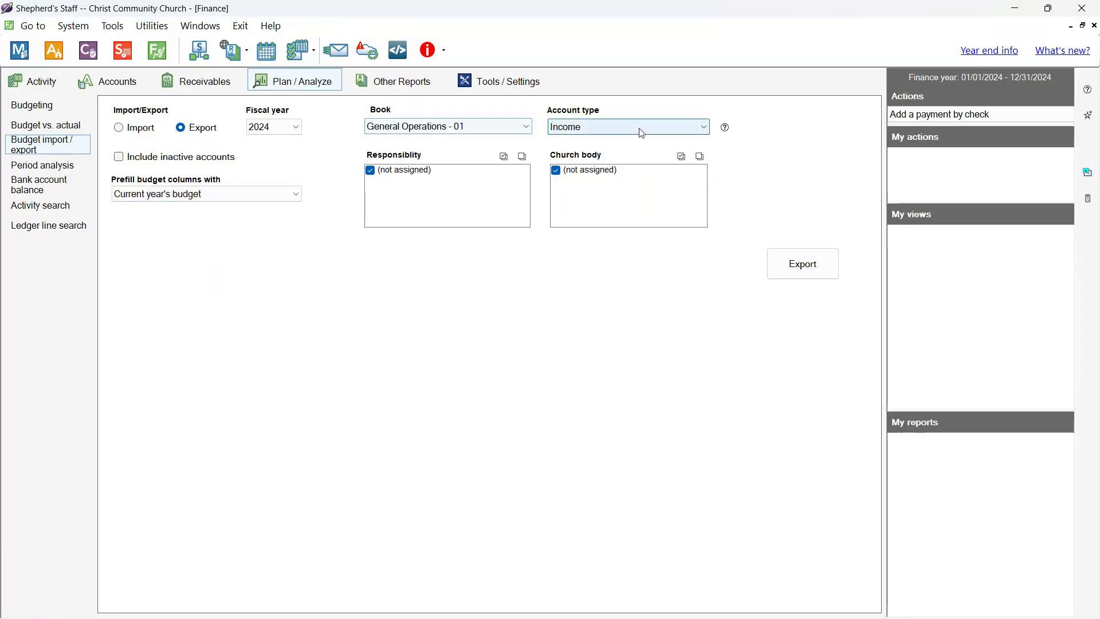
click(704, 127)
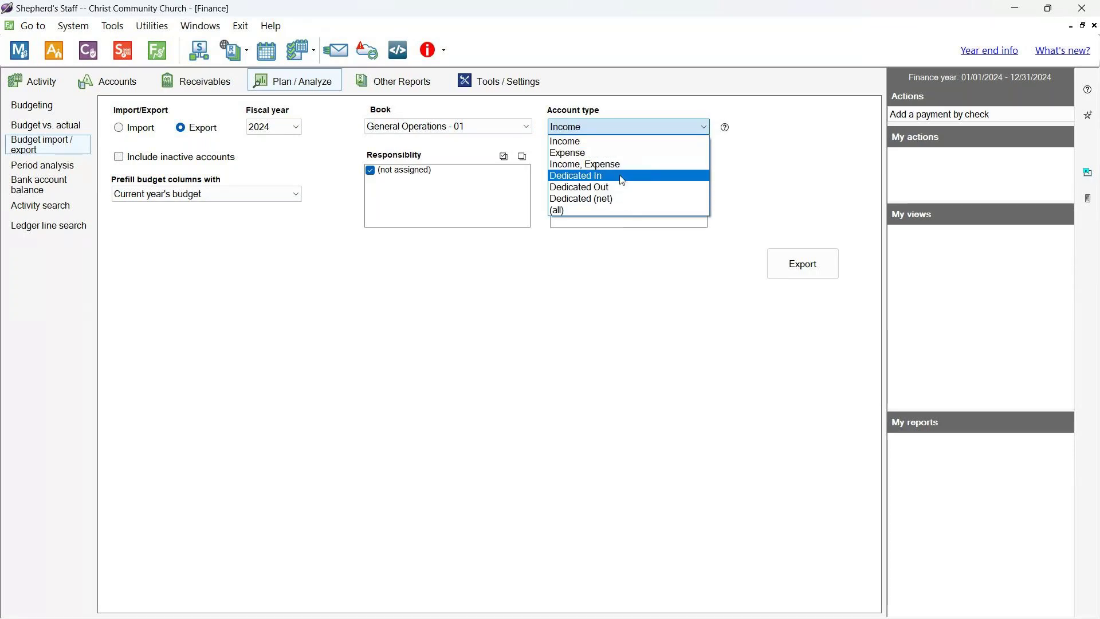
click(604, 152)
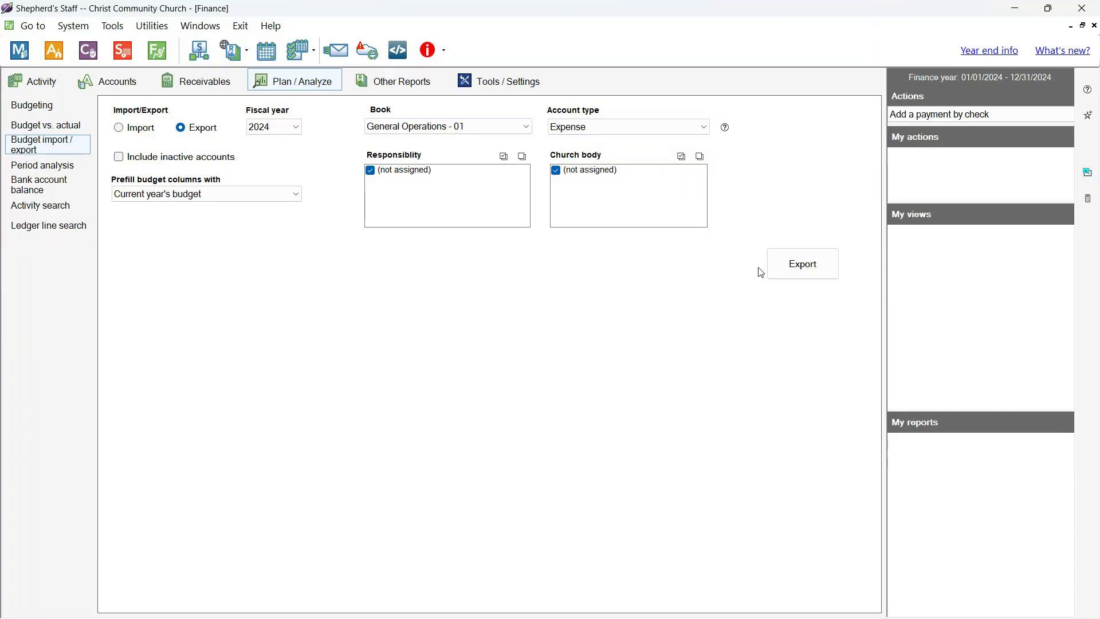
click(814, 274)
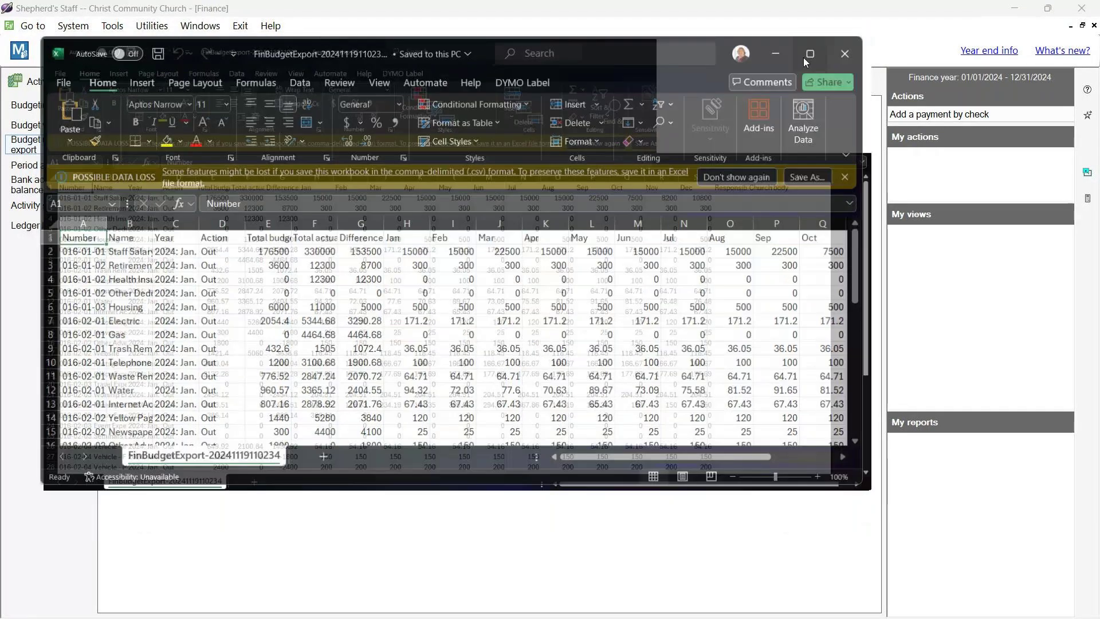
Maximize the exported budget spreadsheet in Excel, look through its rows, and close it.
click(804, 55)
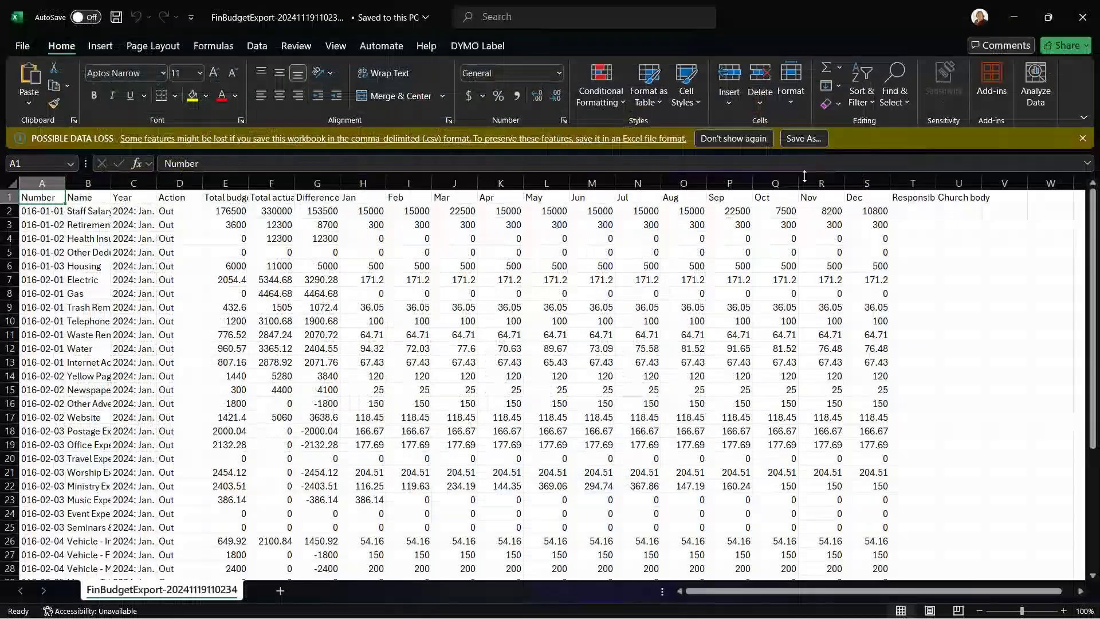
scroll(588, 341, down, 9)
scroll(422, 350, up, 3)
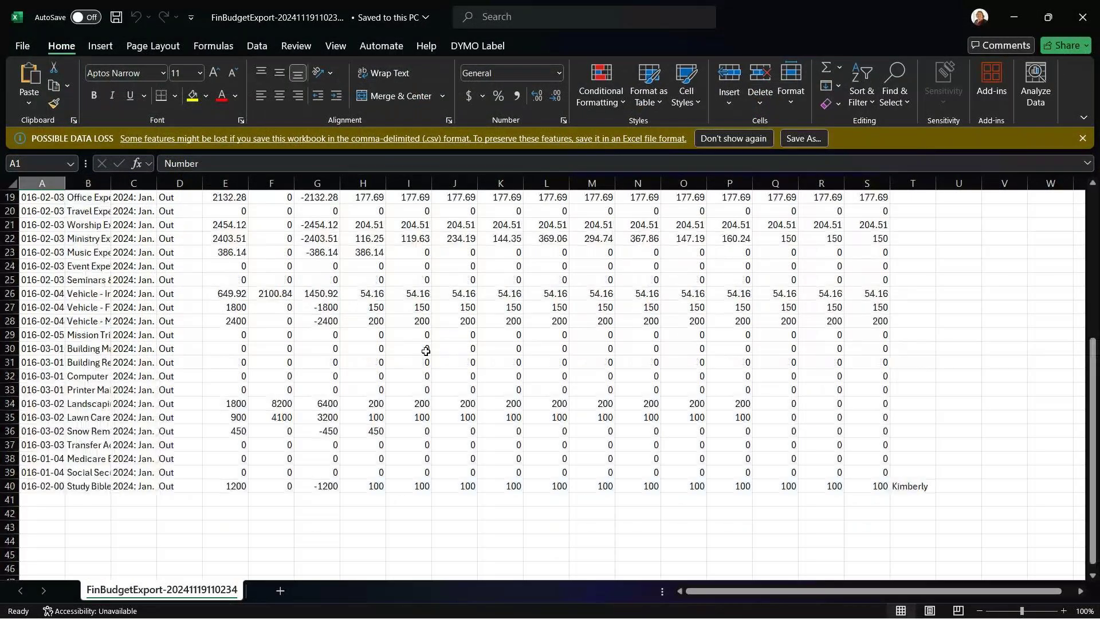
scroll(423, 351, up, 6)
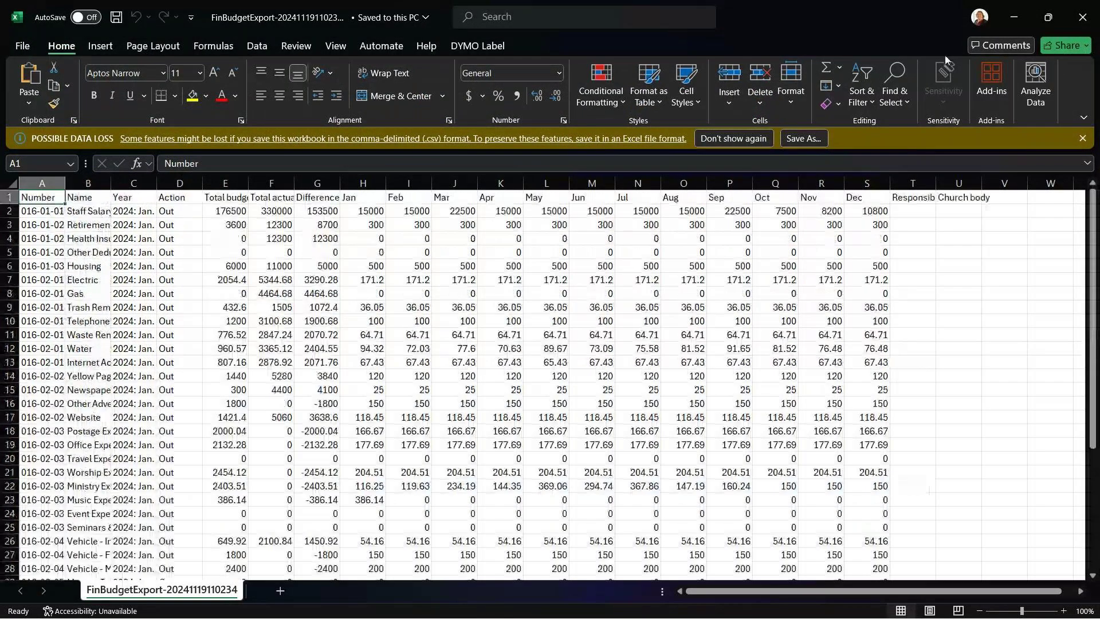
click(1073, 20)
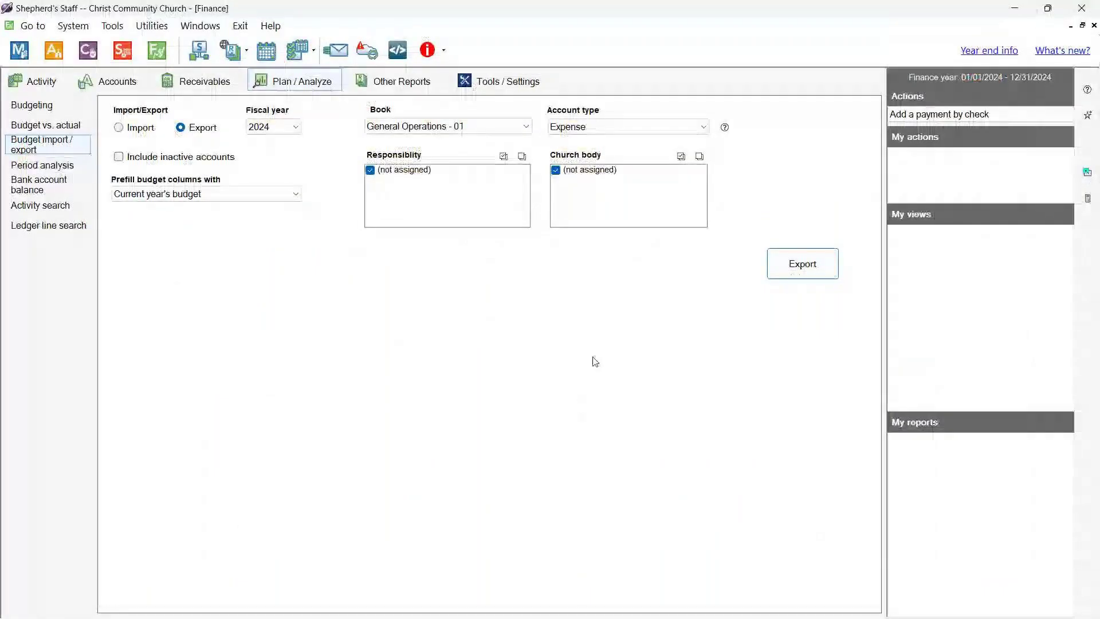
Switch the budget transfer to Import and set the fiscal year to 2025.
click(129, 131)
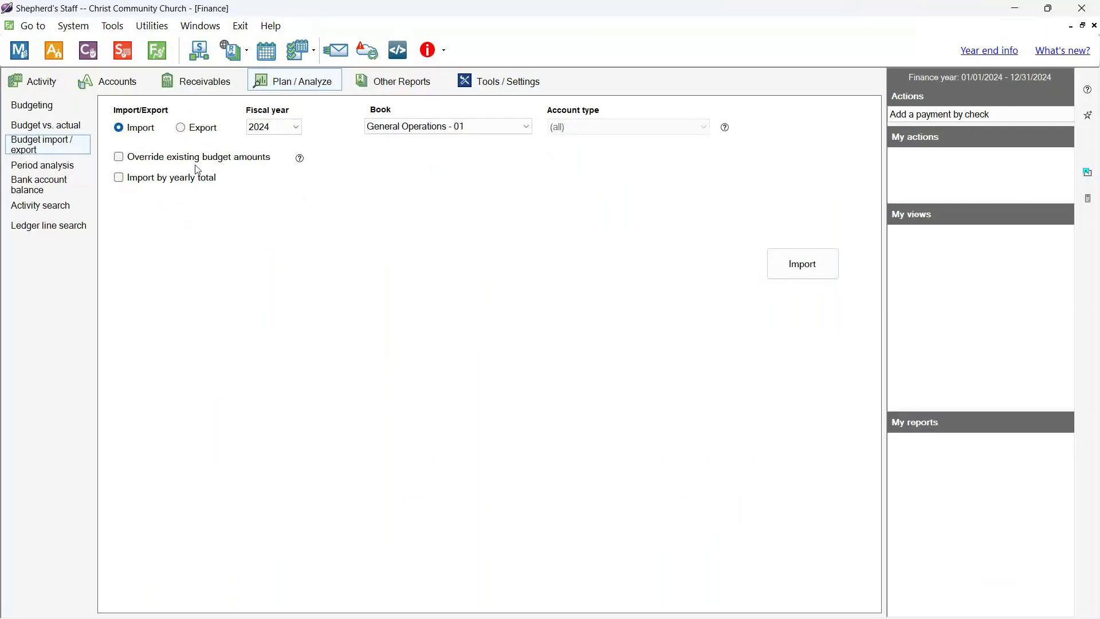
click(277, 127)
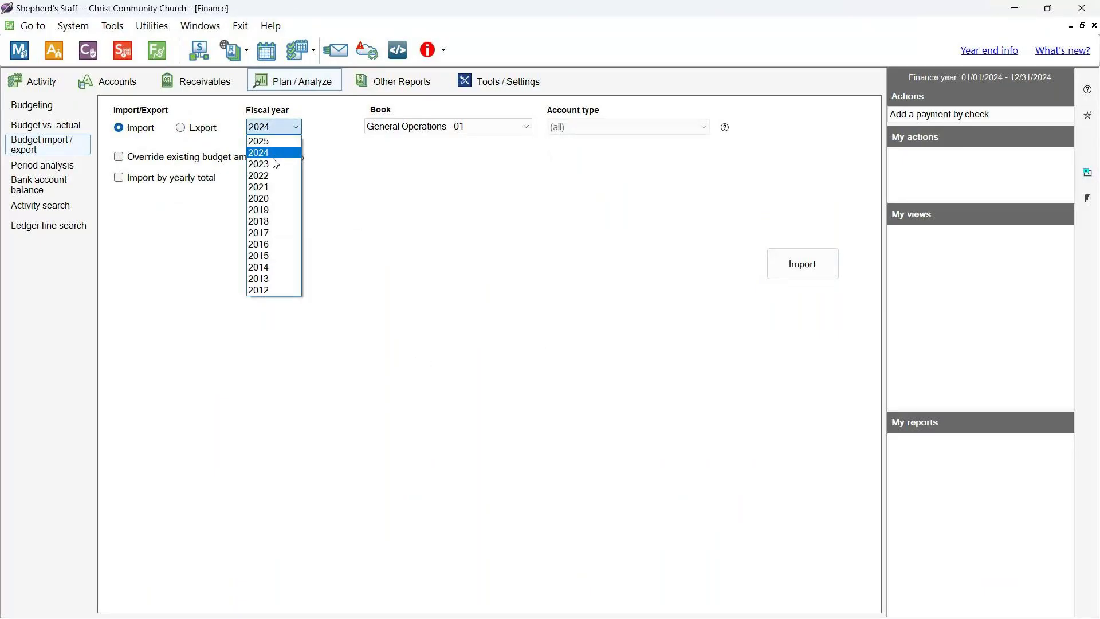
click(276, 144)
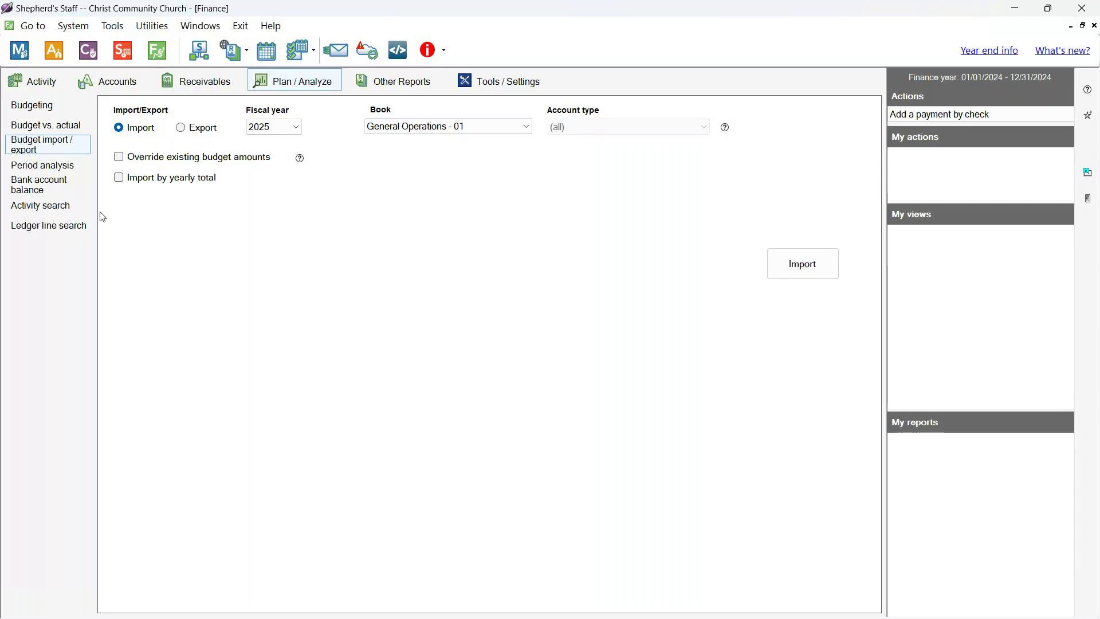
click(72, 146)
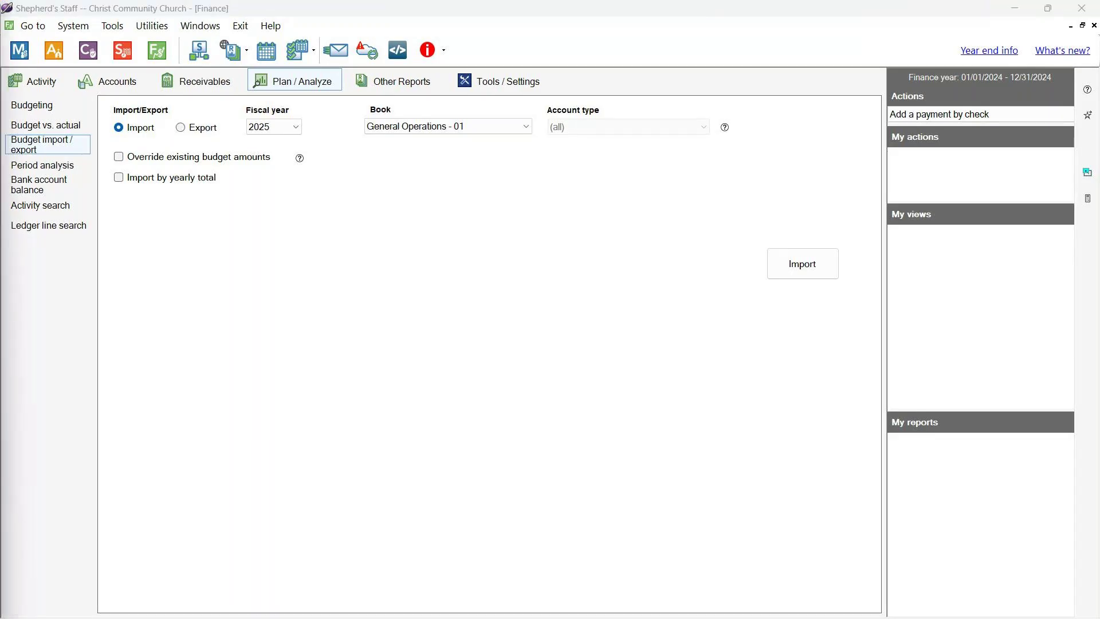
Open the Budget vs. actual view and examine the monthly and total columns for the 2024 income accounts.
click(84, 125)
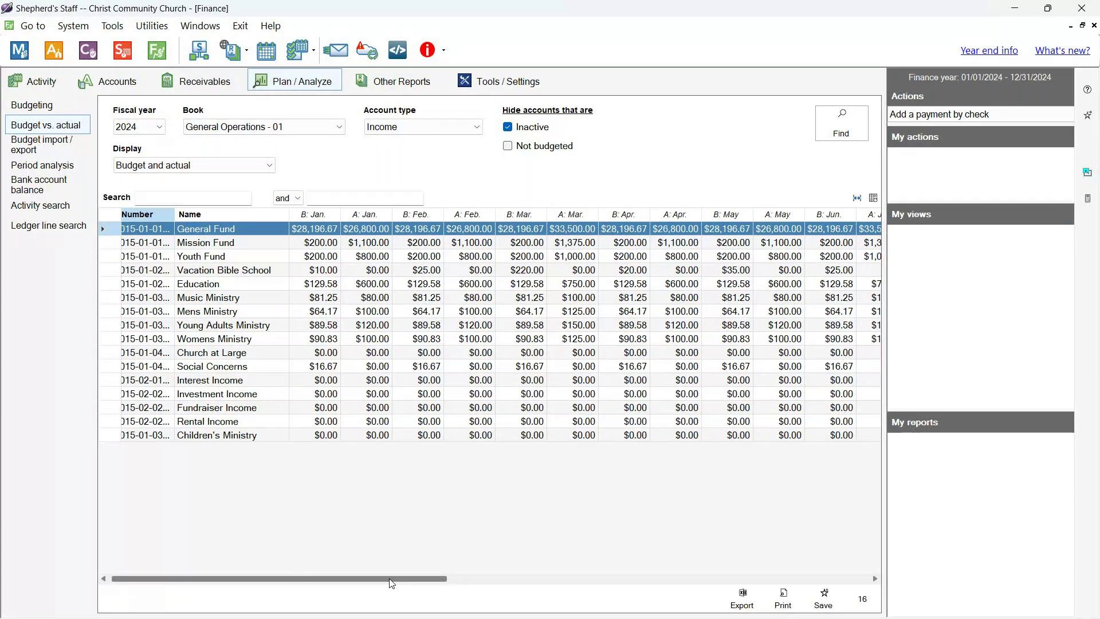
drag(386, 579, 809, 578)
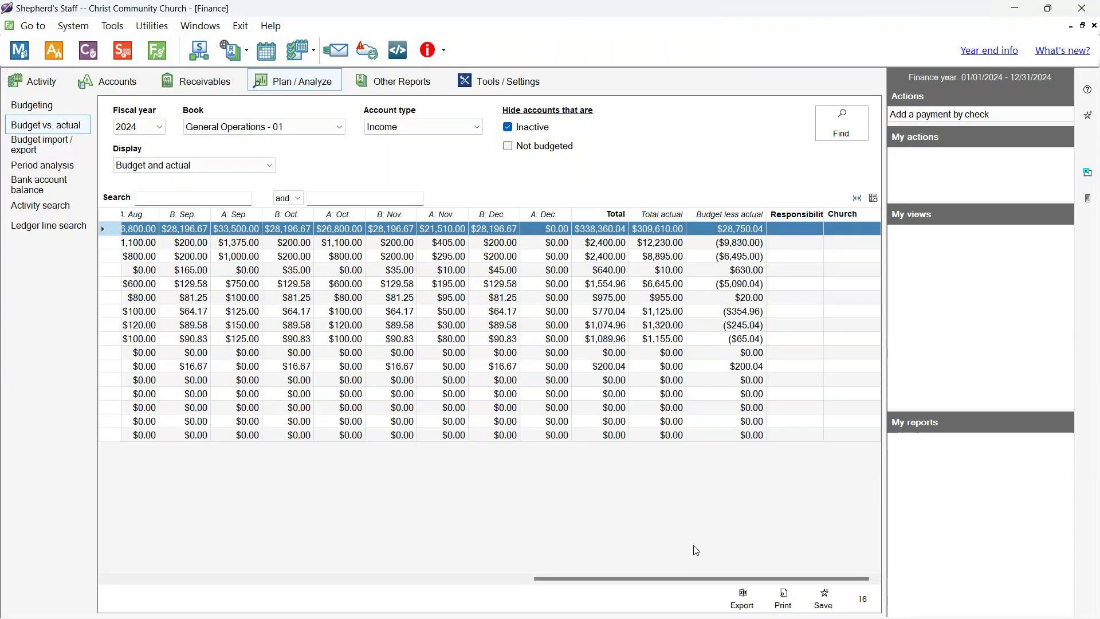
drag(696, 578, 281, 595)
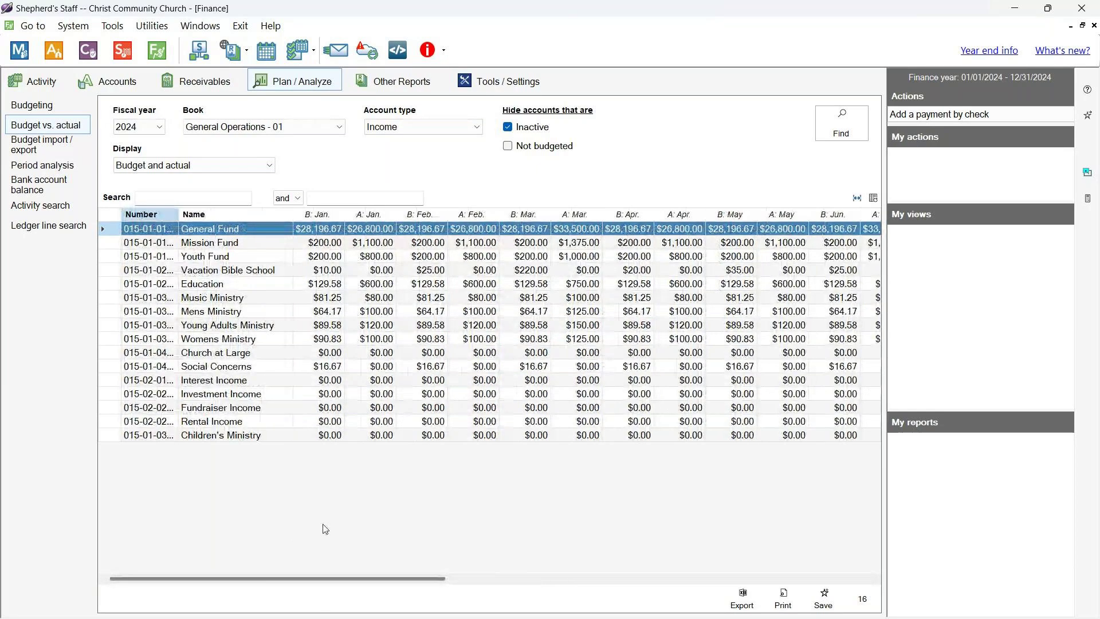
Widen the account Number column, then view the 2024 income accounts as Budget less actual before returning to Budget and actual.
drag(178, 214, 201, 215)
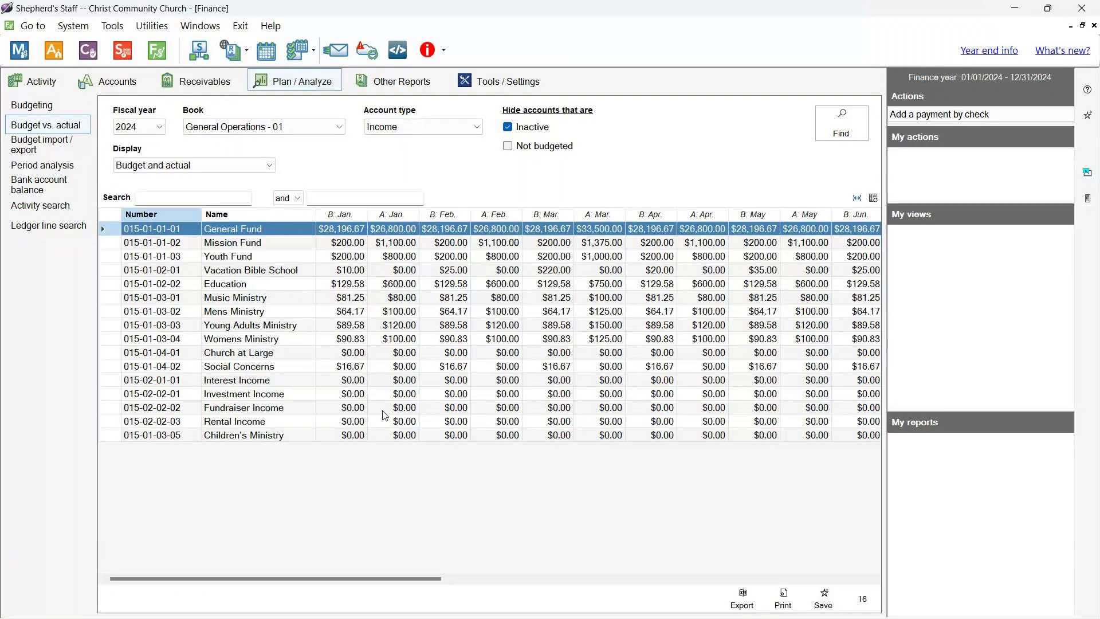
click(189, 165)
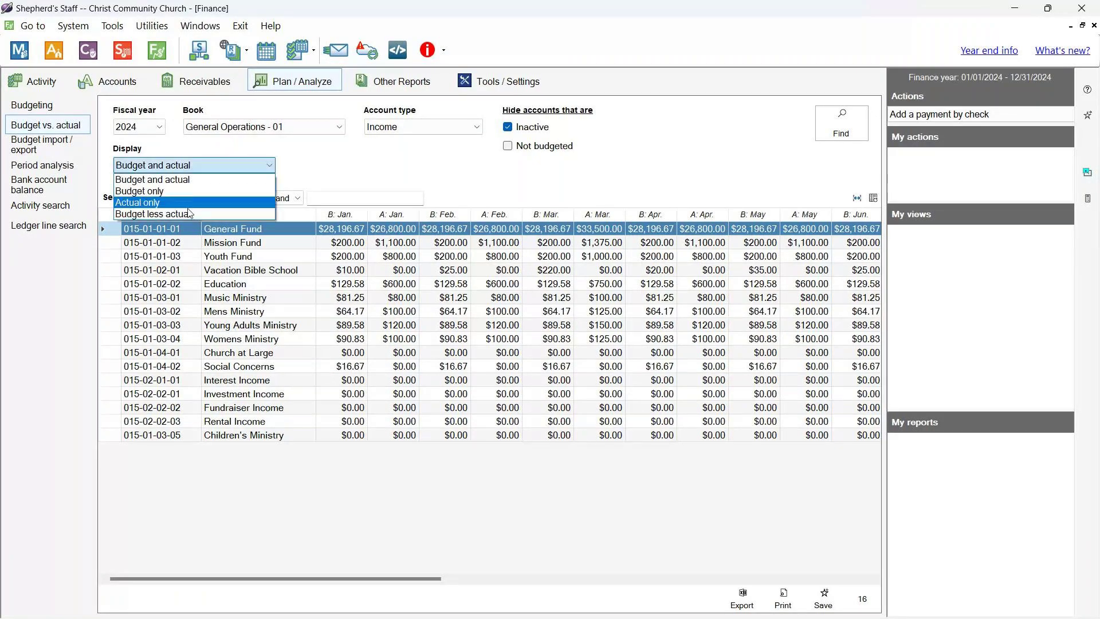
click(188, 214)
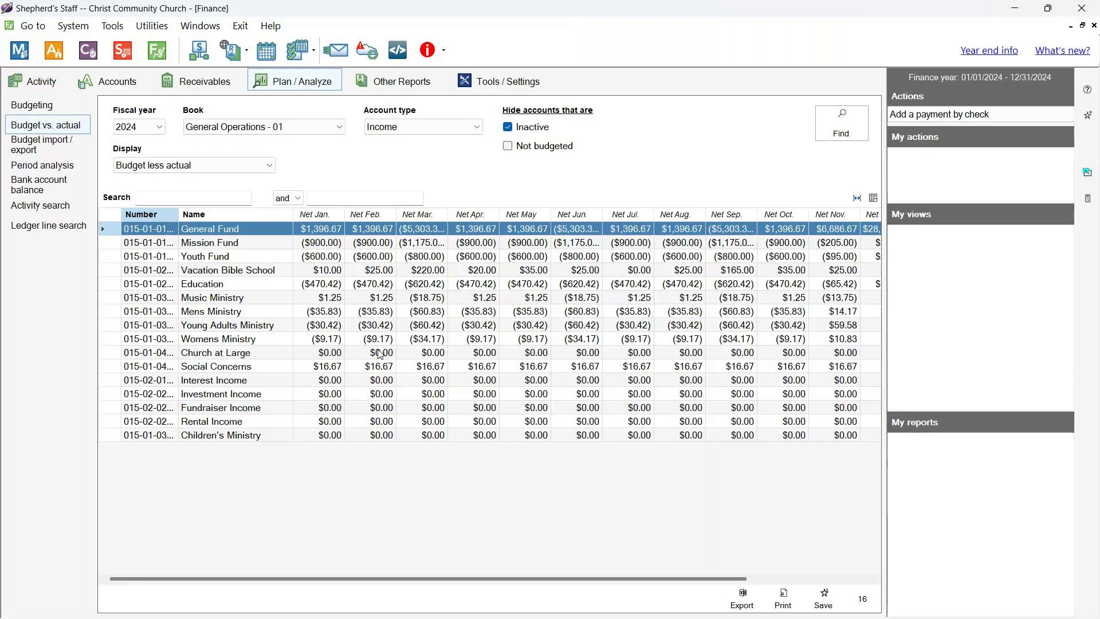
click(268, 169)
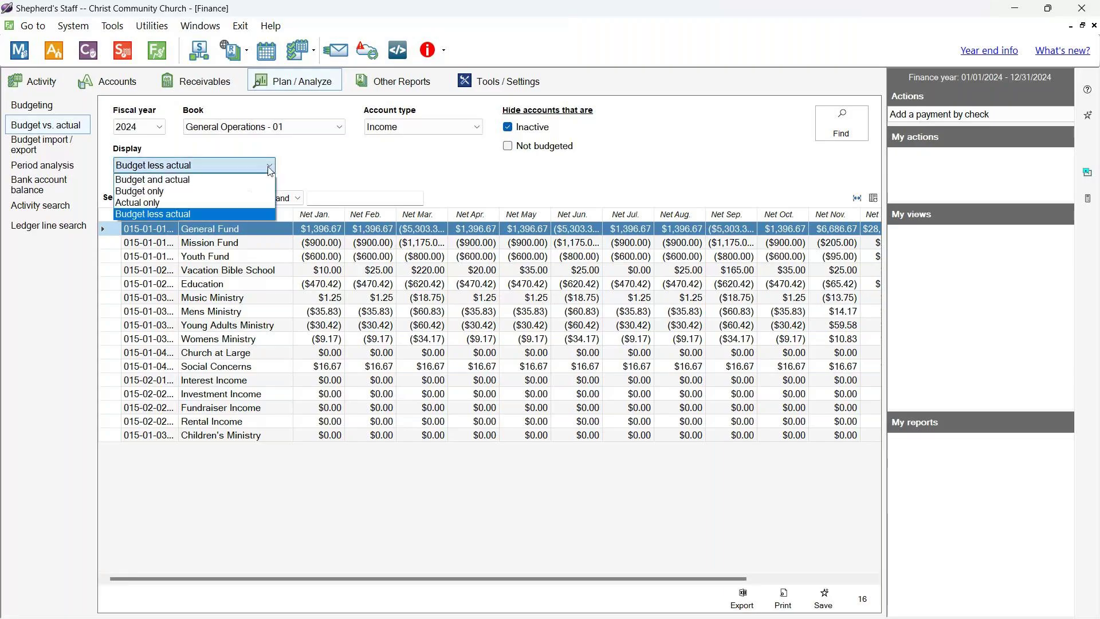
click(176, 180)
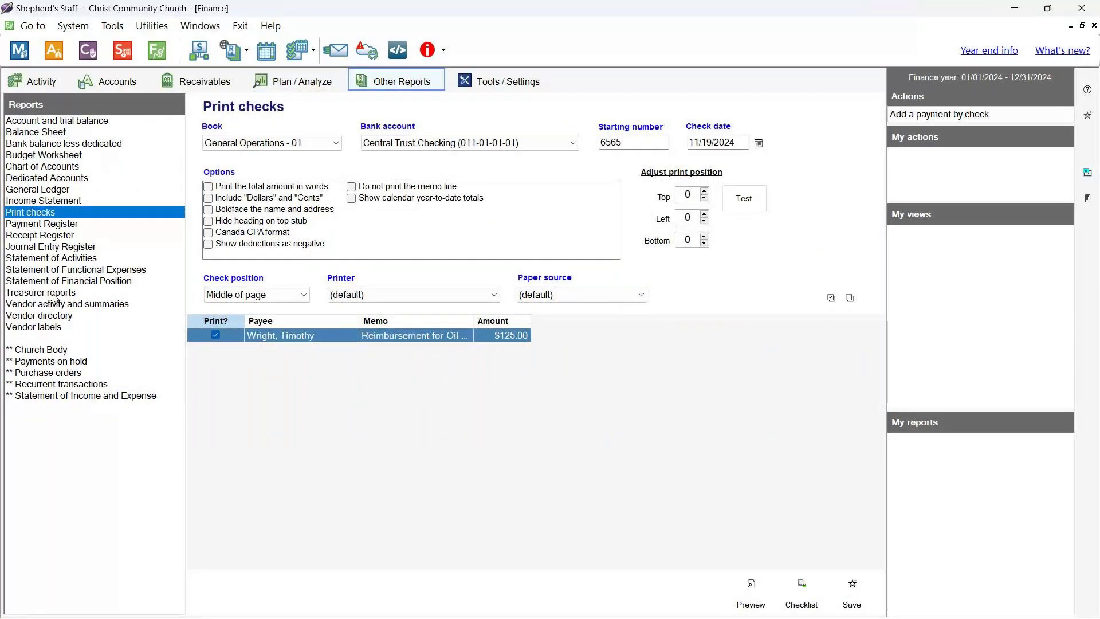
Preview the Treasurer's report for November 2024 from the Treasurer reports, review it, and close the preview.
click(54, 294)
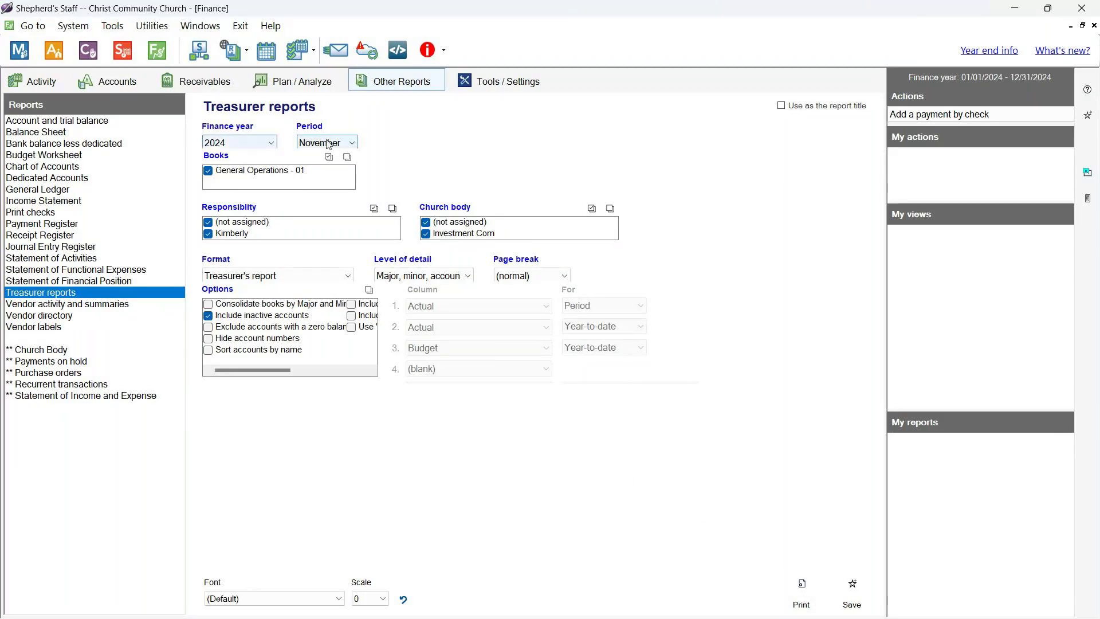
click(801, 593)
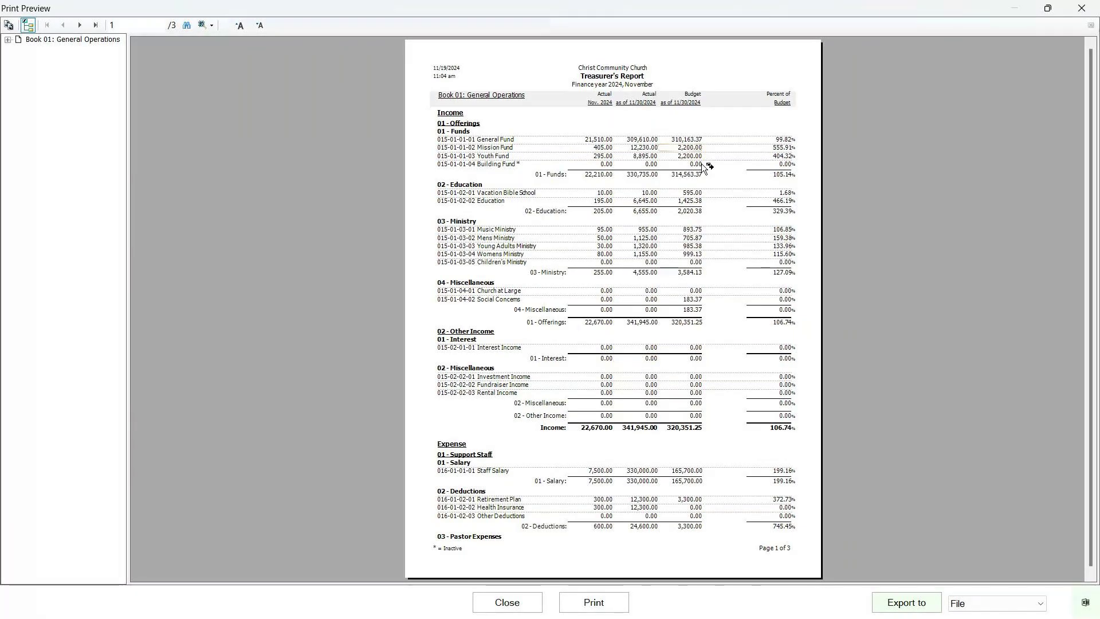
click(503, 605)
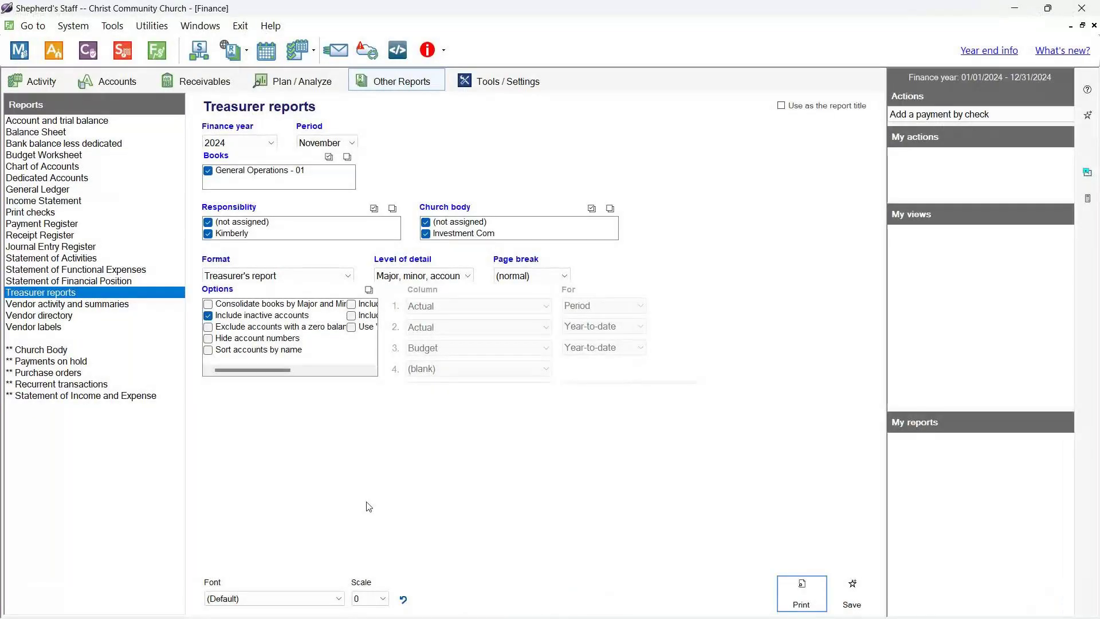
Preview the 2024 treasurer report in the "All months: actual vs. budget" format, review the monthly figures, and close it.
click(350, 276)
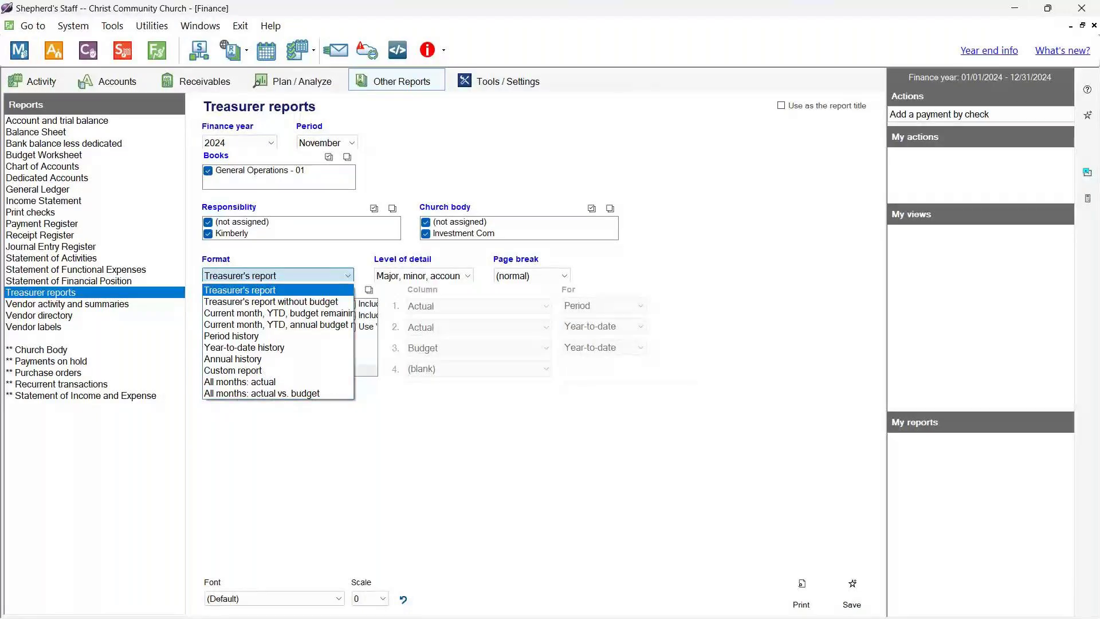
click(318, 395)
click(804, 591)
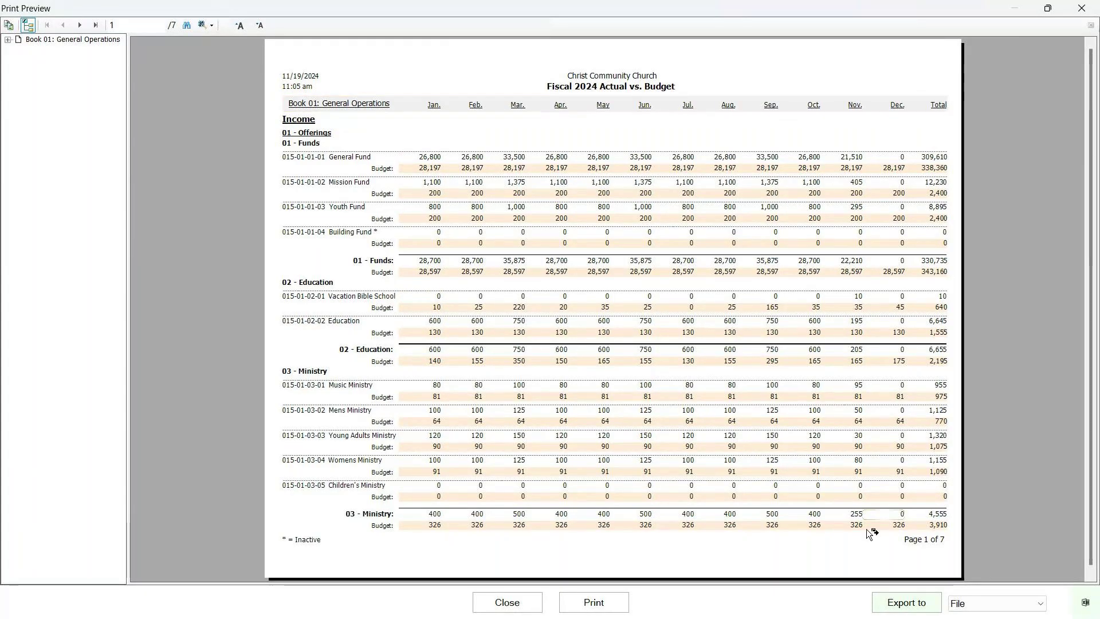
click(507, 601)
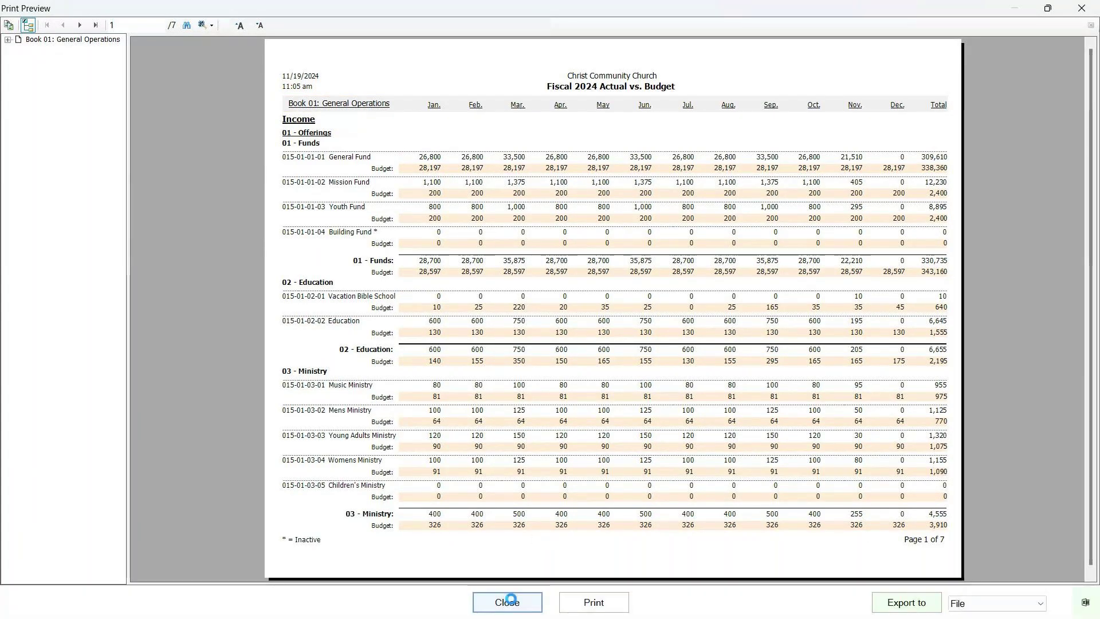
Preview the November 2024 treasurer report in the format with current month, YTD and budget remaining, and close it.
click(348, 276)
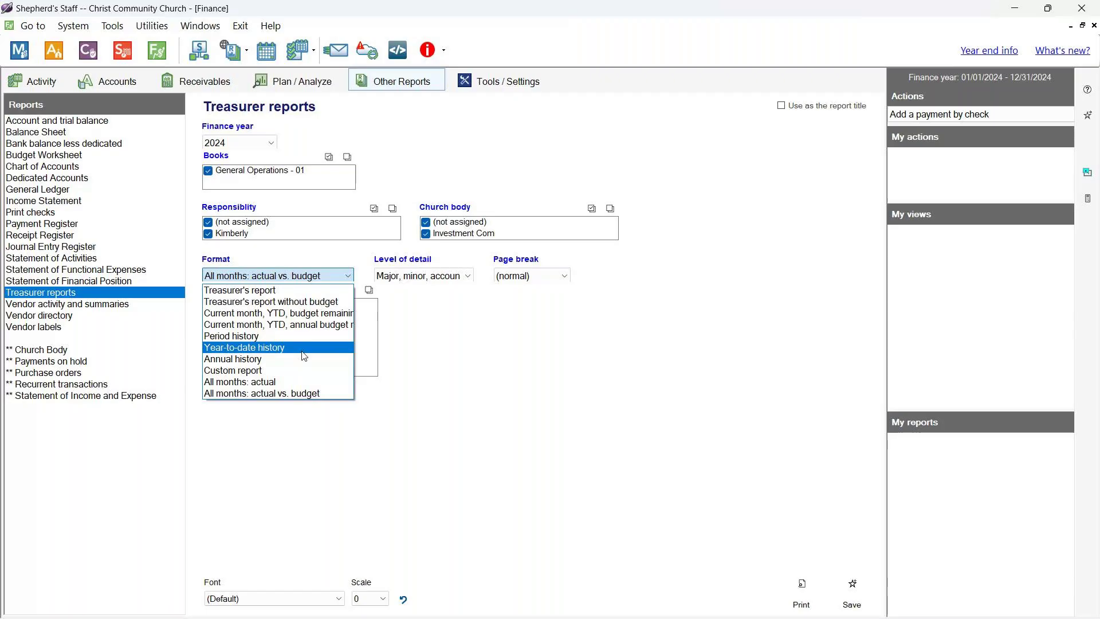
click(310, 314)
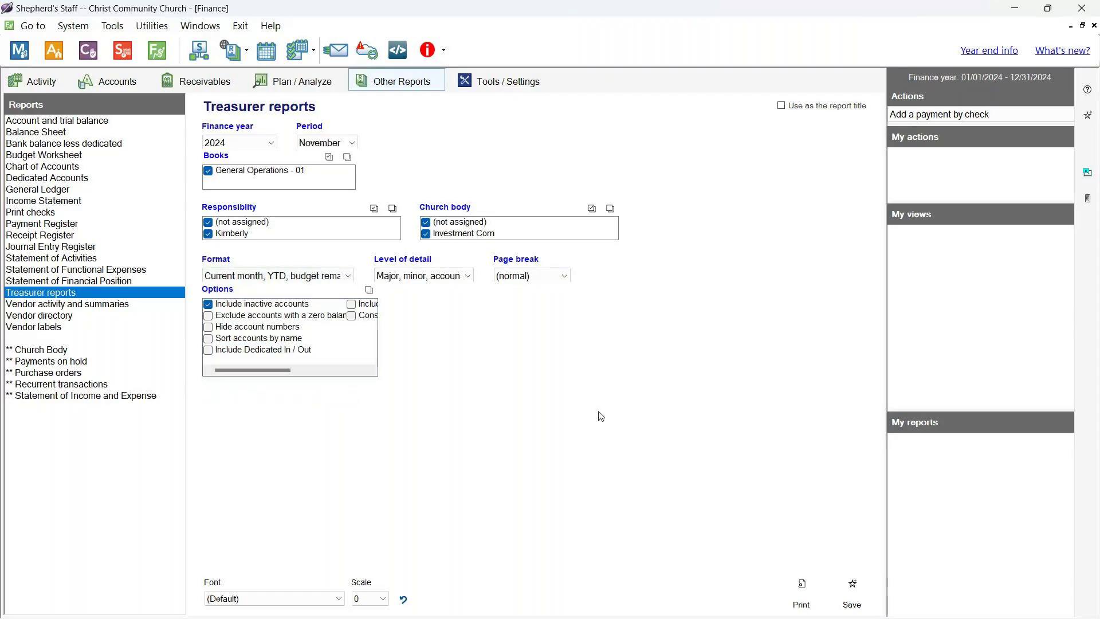
click(811, 597)
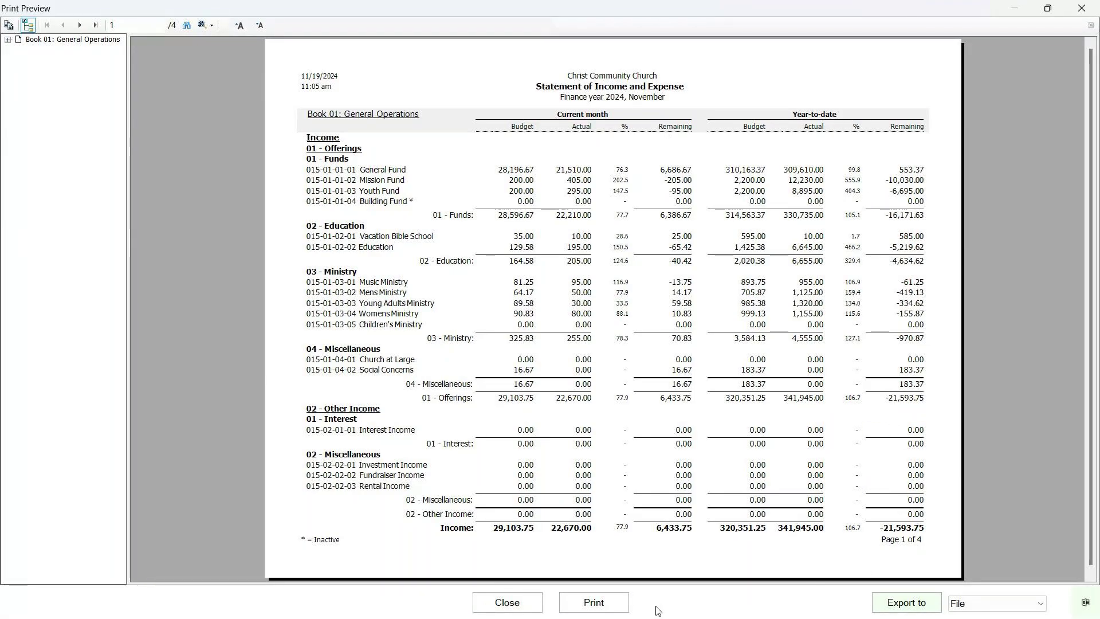
click(523, 604)
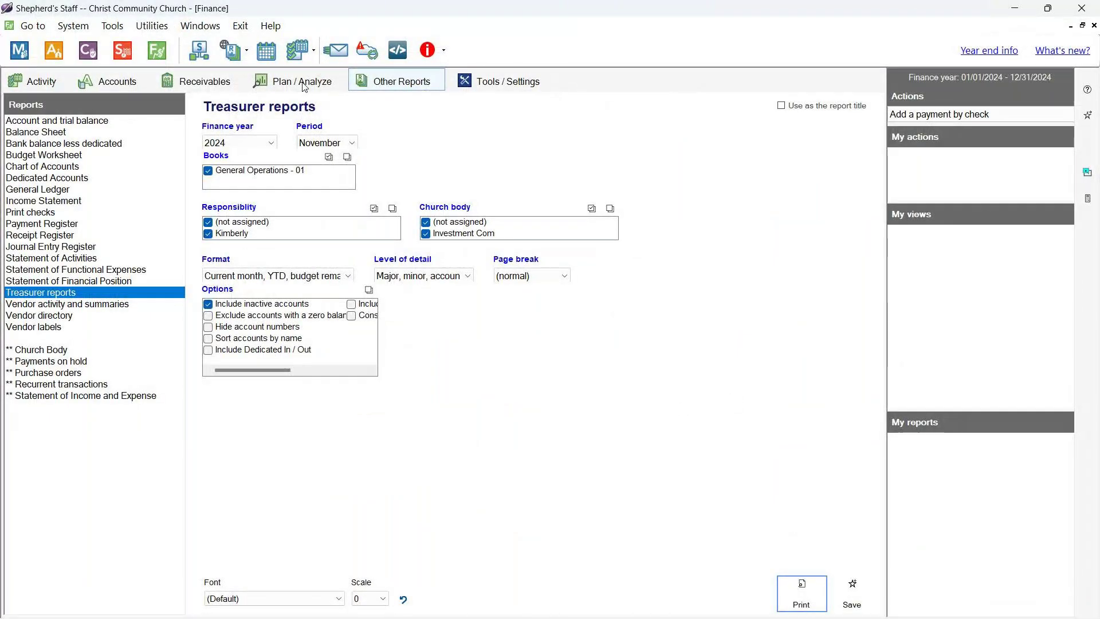
Run the Period analysis for General Operations income across 5 calendar years by month, and review the available account types.
click(305, 86)
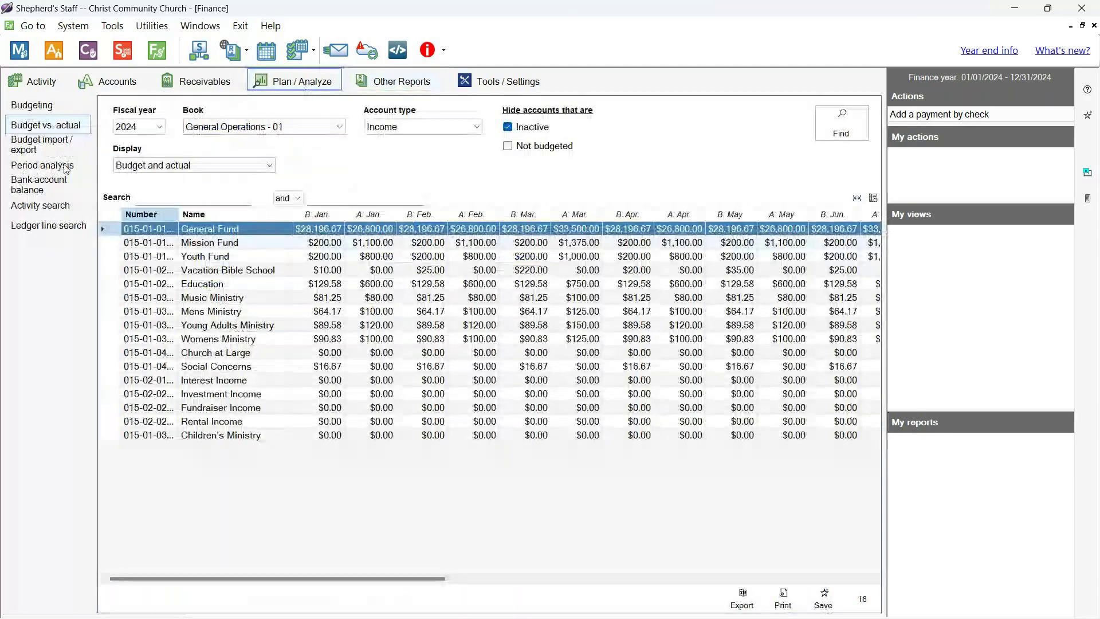
click(42, 165)
click(841, 123)
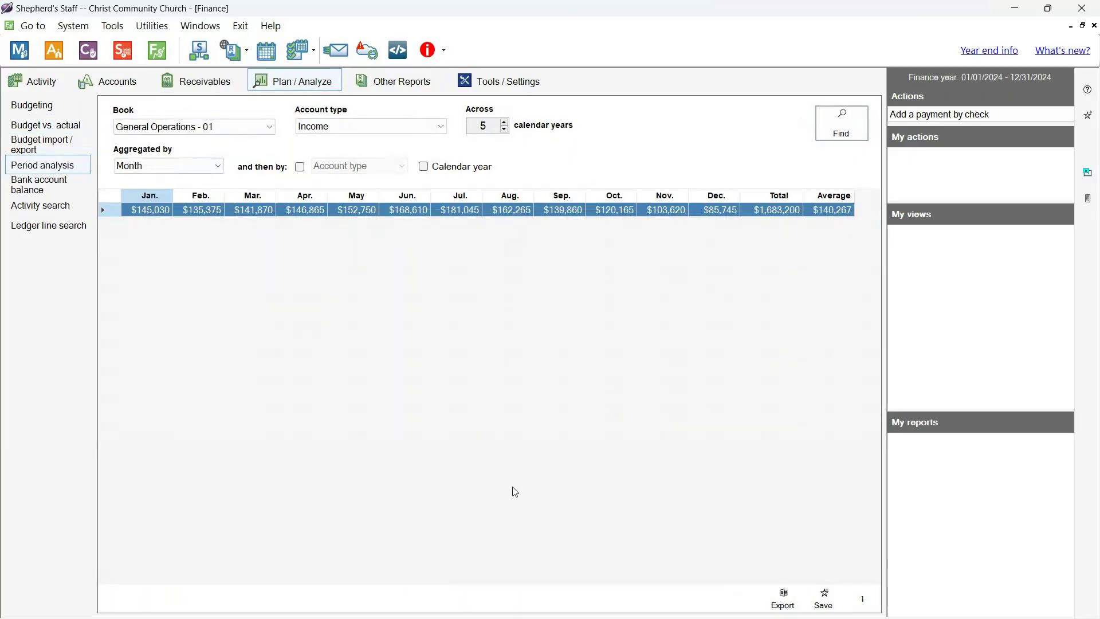
click(423, 131)
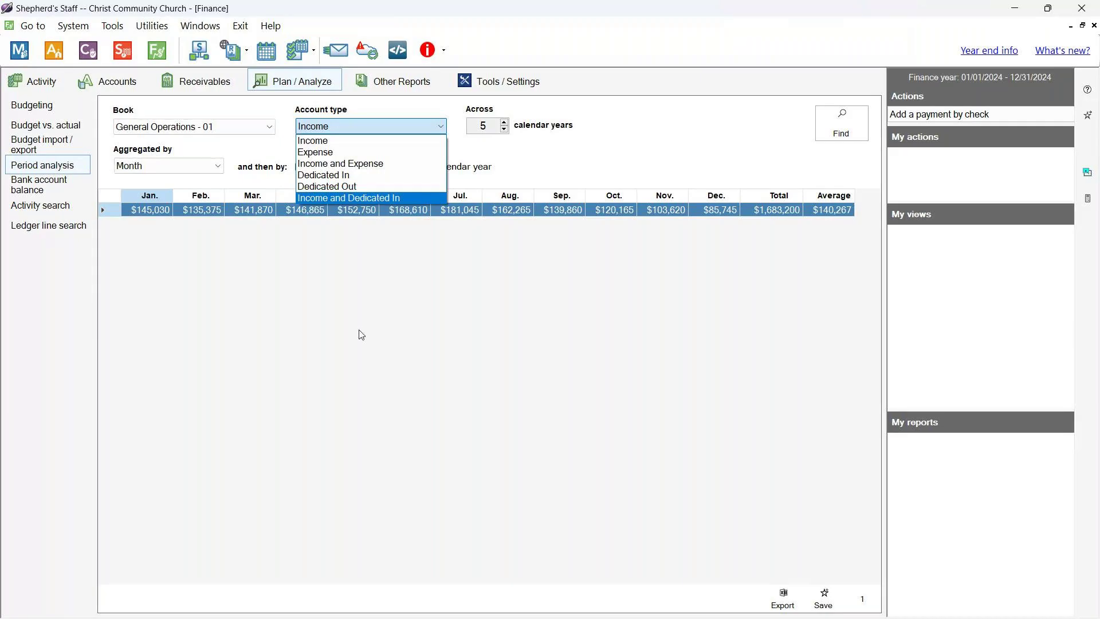
click(237, 251)
Switch the period analysis to Expense accounts, broken down by major group and calendar year.
click(300, 167)
click(369, 166)
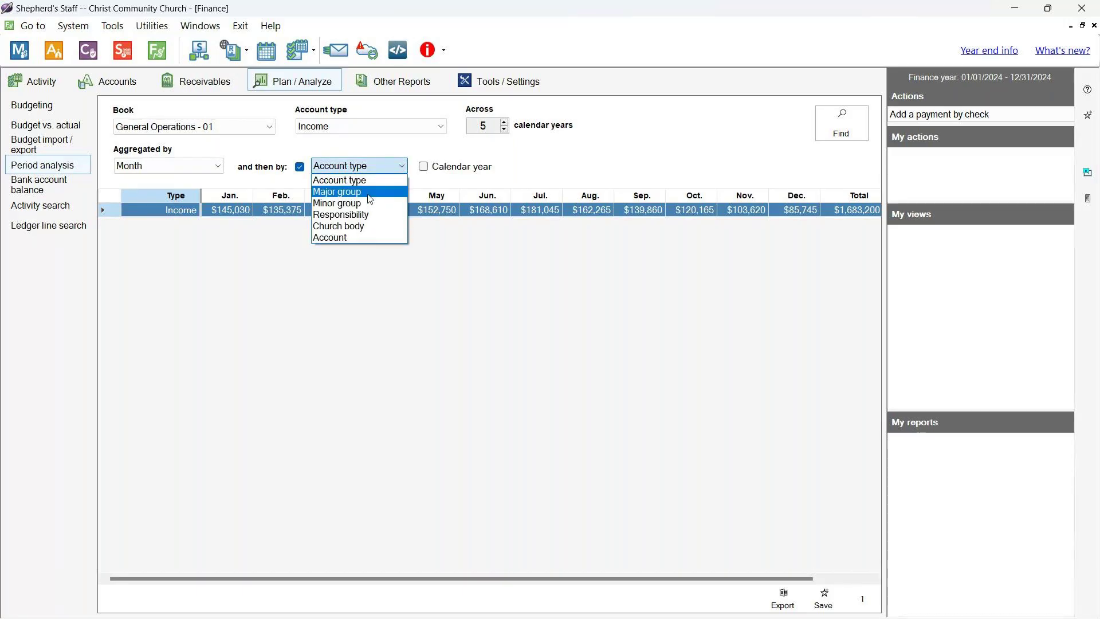
click(368, 194)
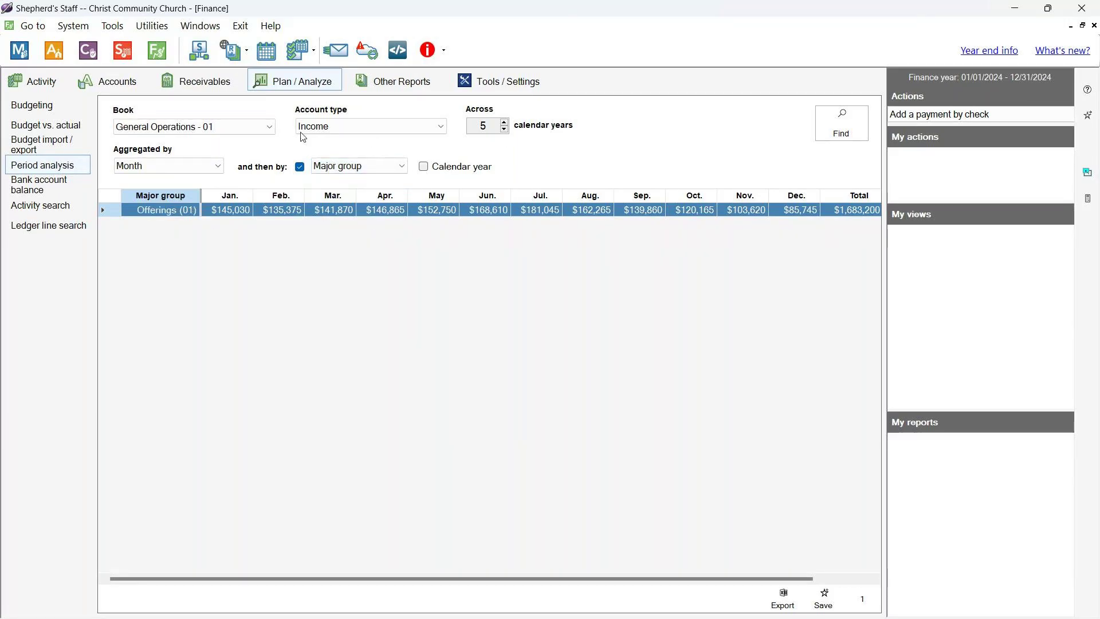
click(439, 126)
click(394, 153)
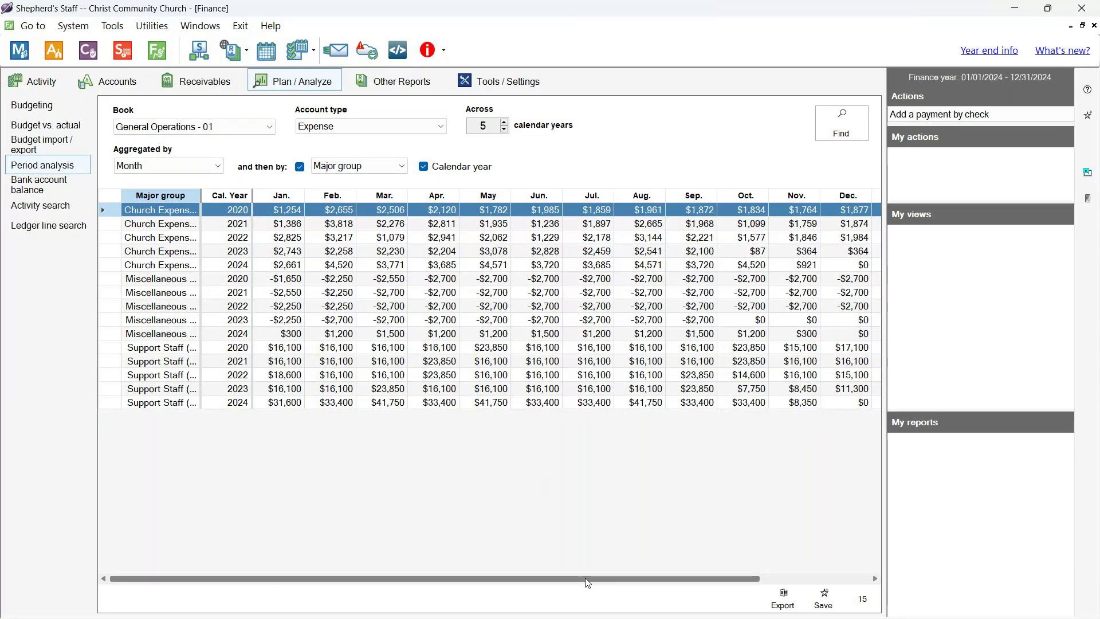
drag(585, 578, 456, 477)
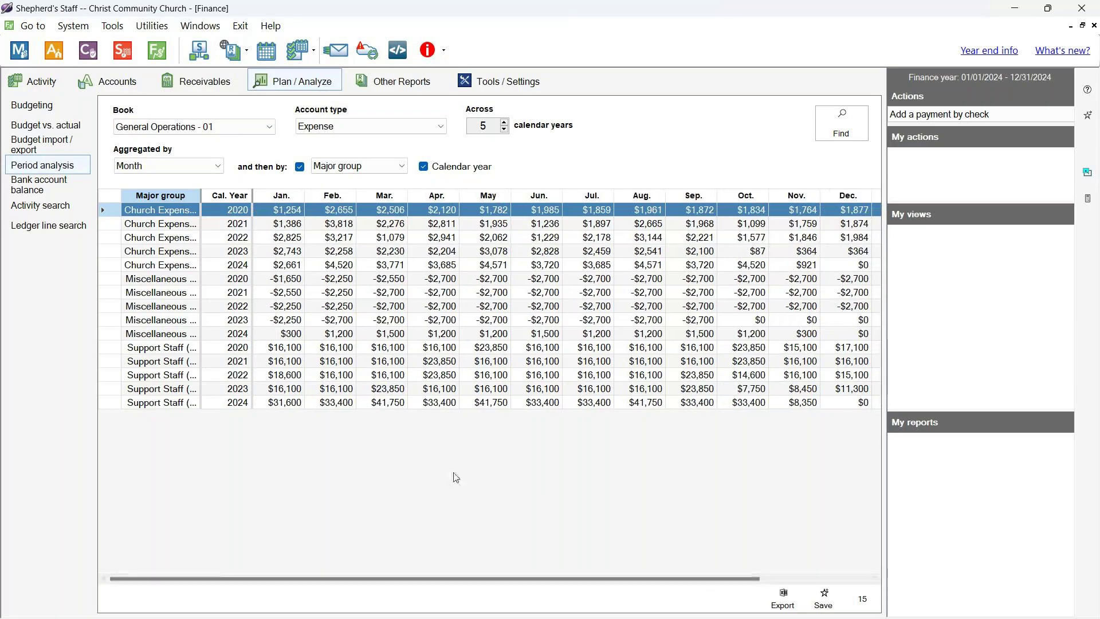
Open the Budget Worksheet report and review its budget type choices, keeping Income and Expense.
click(401, 82)
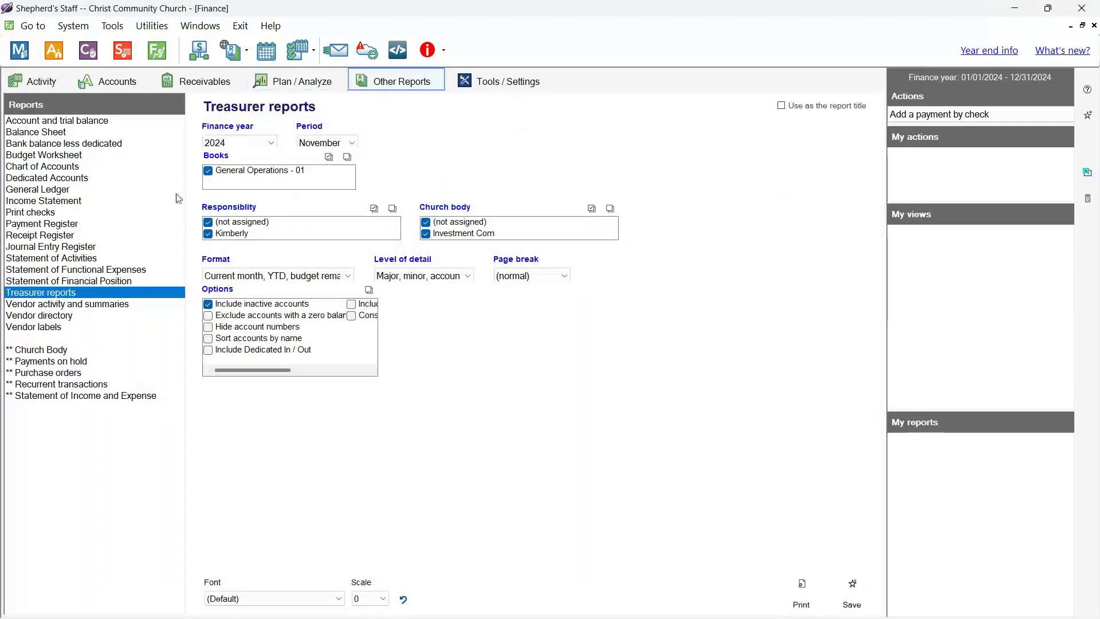
click(44, 155)
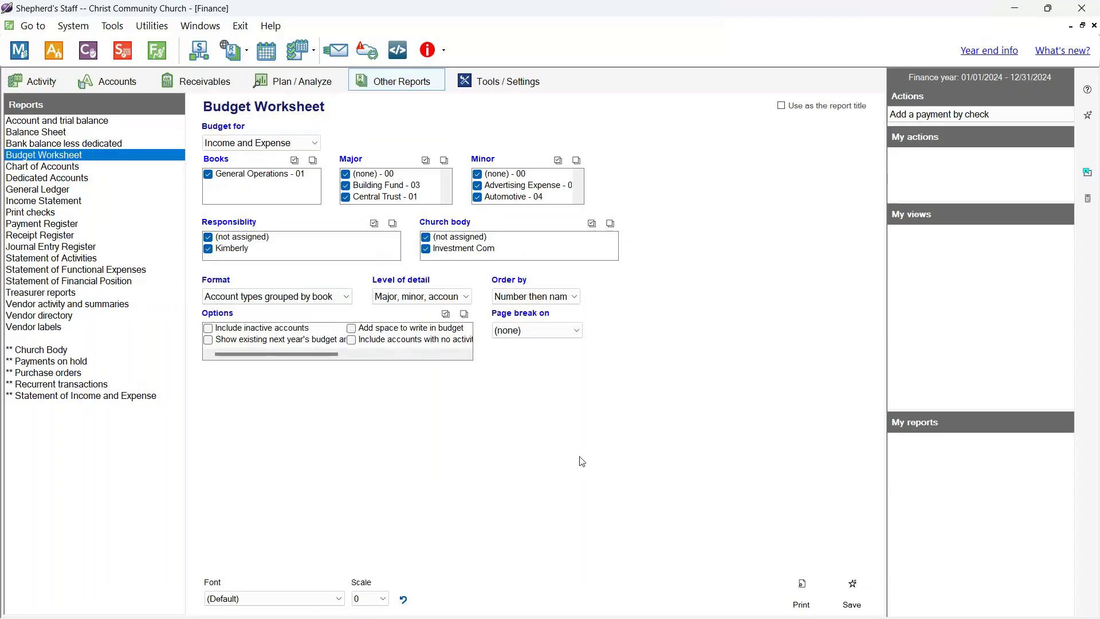
click(317, 143)
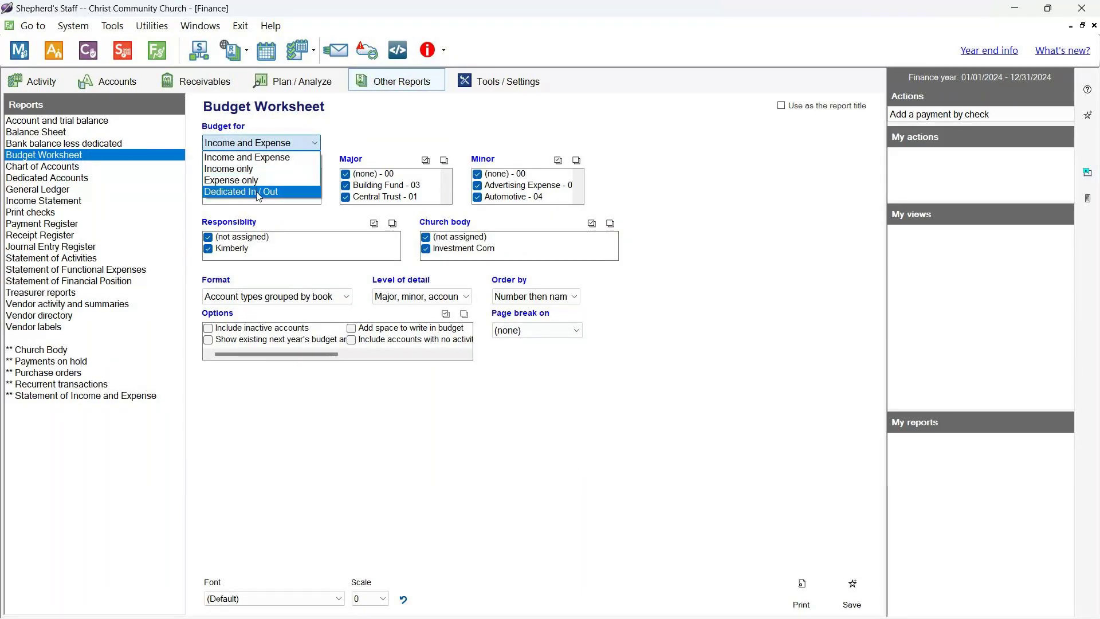
click(502, 137)
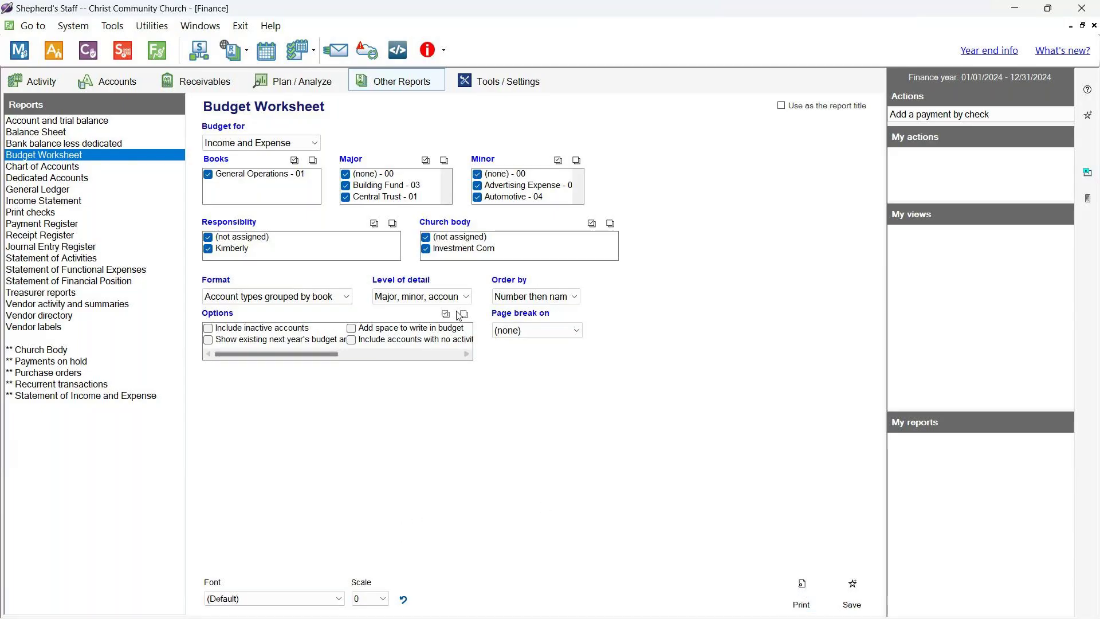
Set the Budget Worksheet's level of detail to Major and minor, and keep the order as number then name.
click(467, 296)
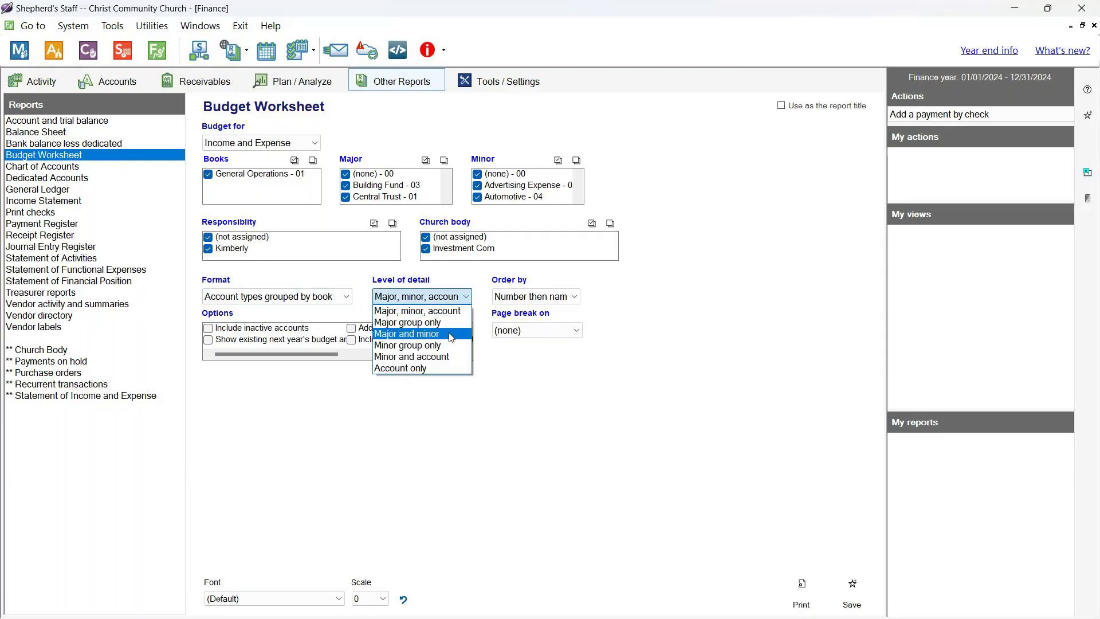
key(Escape)
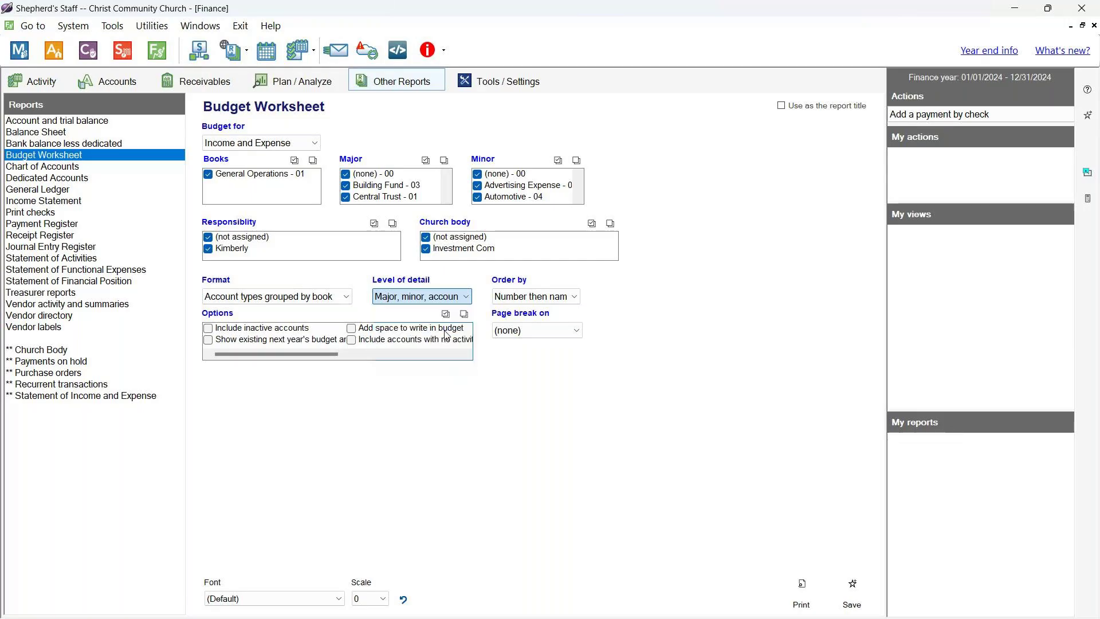
click(576, 302)
click(565, 324)
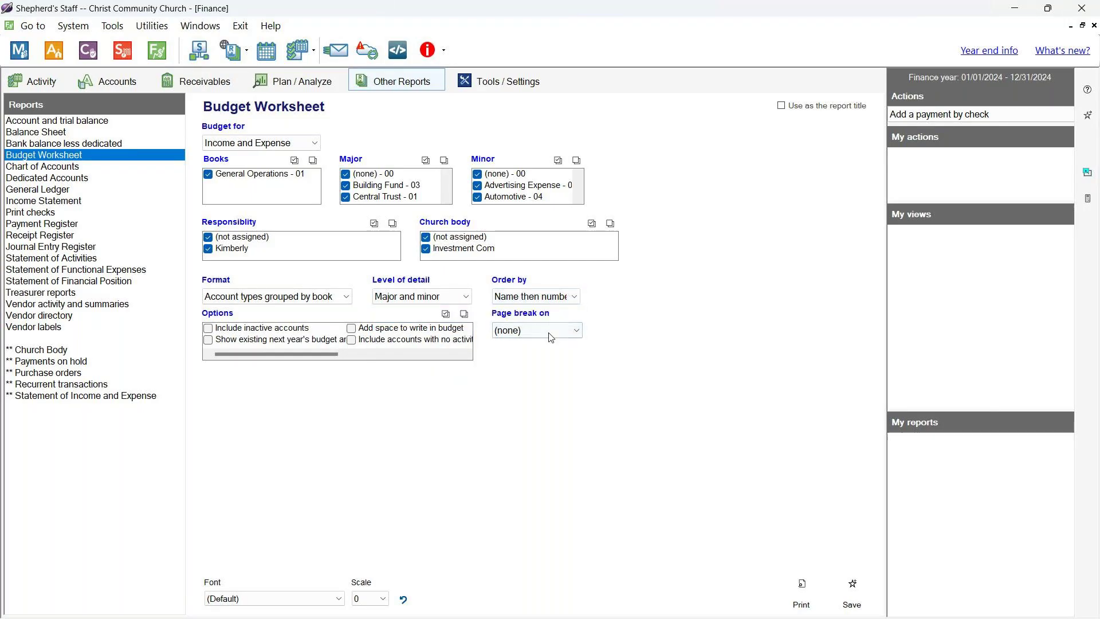
click(564, 297)
click(536, 321)
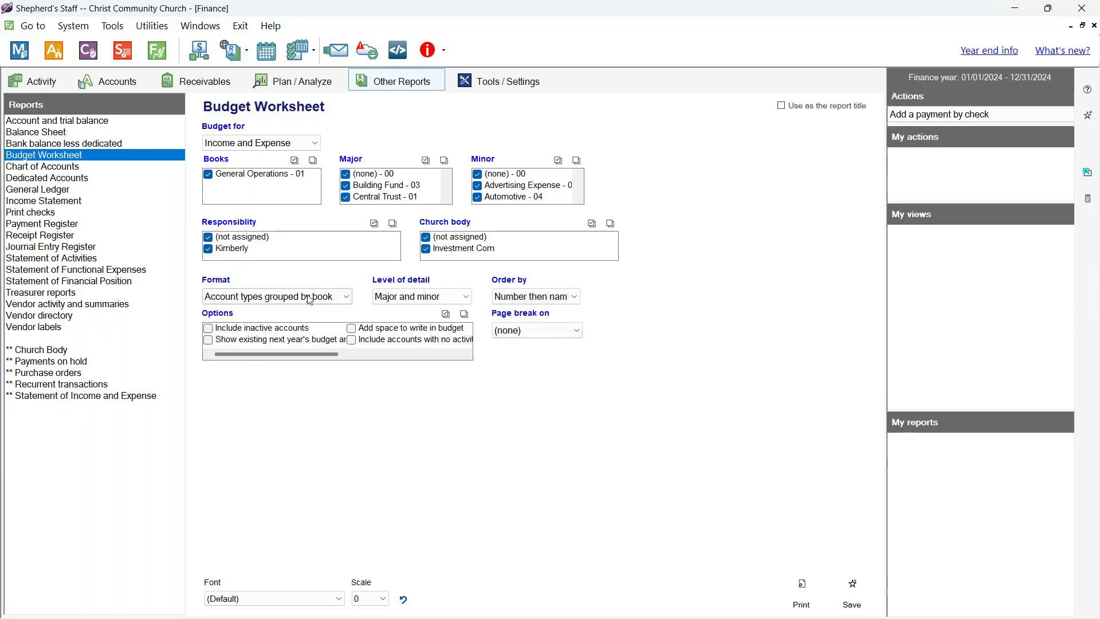
Preview the Budget Worksheet, page through to its last page and back to the first, and close the preview.
click(810, 587)
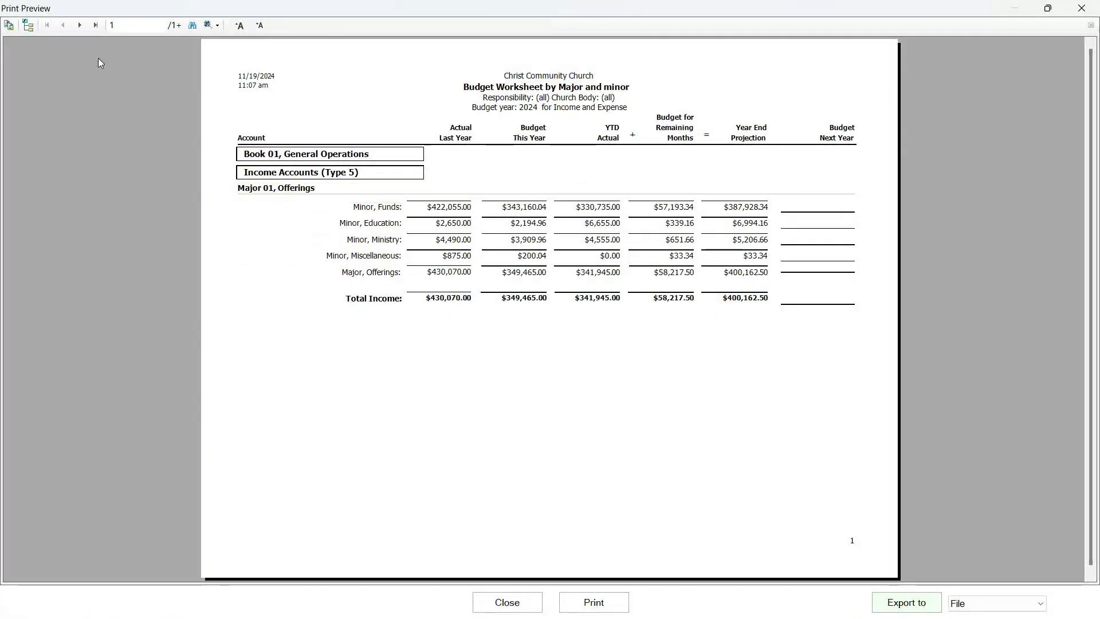
click(79, 26)
click(78, 26)
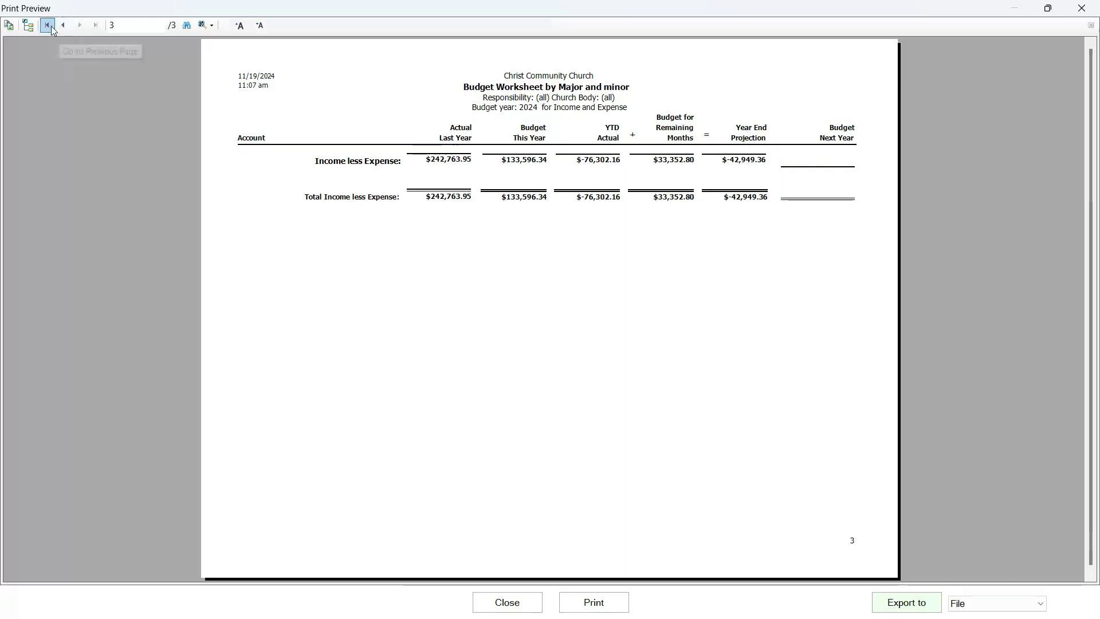
click(47, 25)
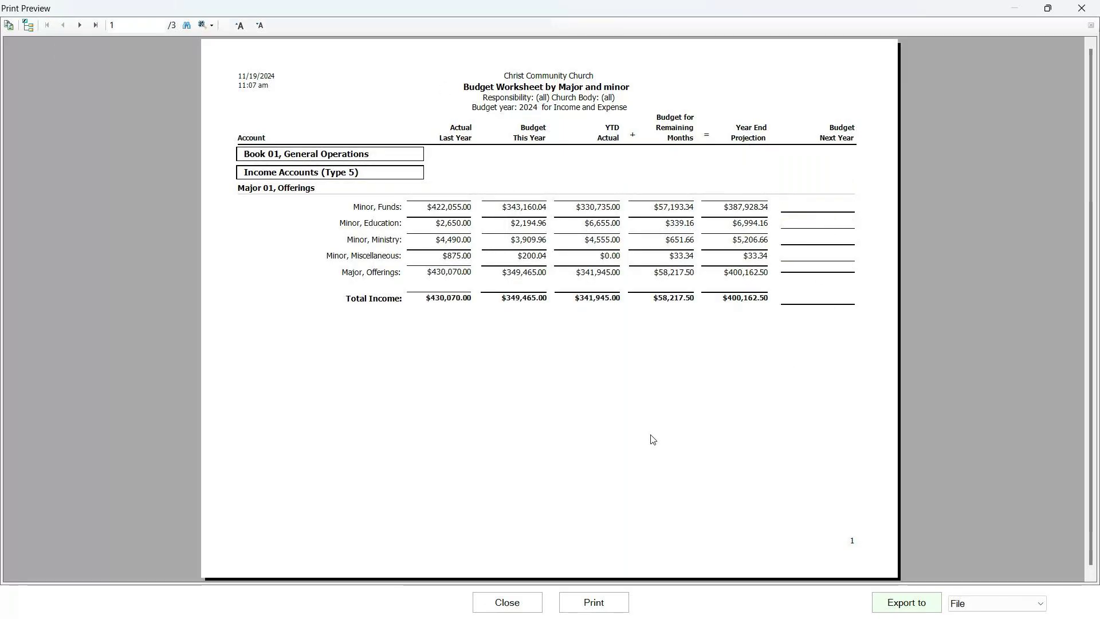
click(508, 603)
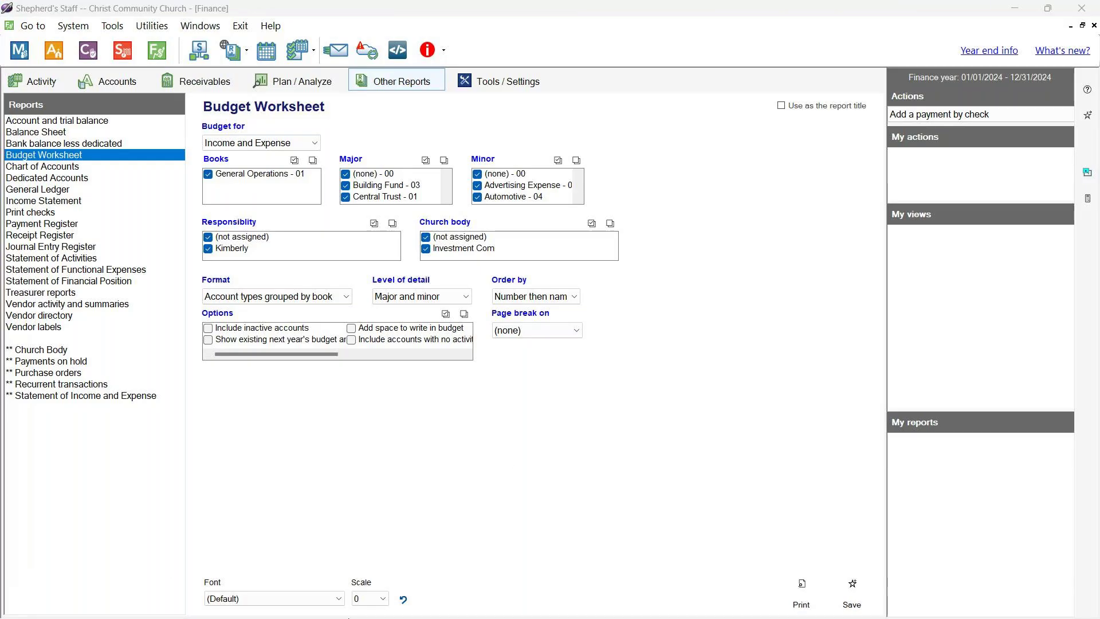
Switch to the Finance presentation in PowerPoint and start its slide show from the beginning.
key(alt+Tab)
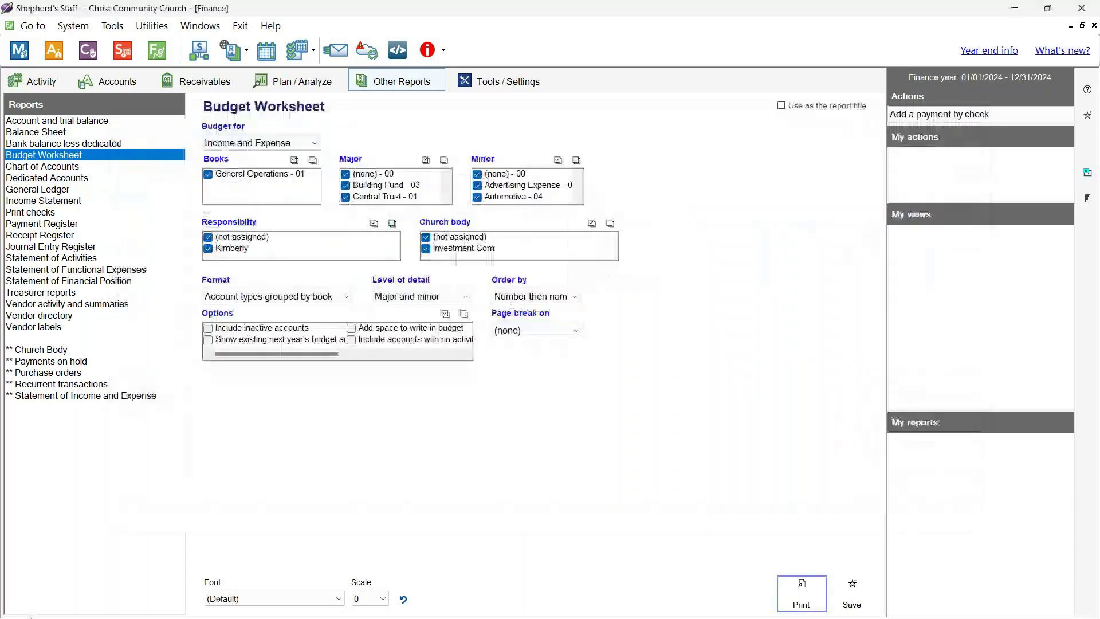
key(alt+Tab)
key(alt+Tab)
key(alt+Tab)
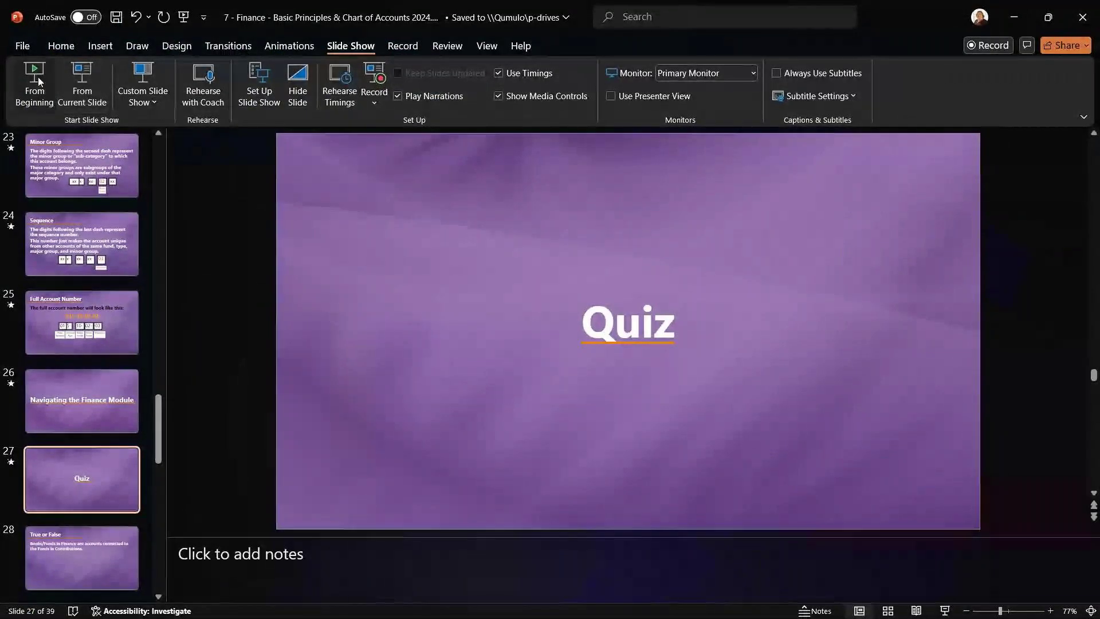
click(34, 83)
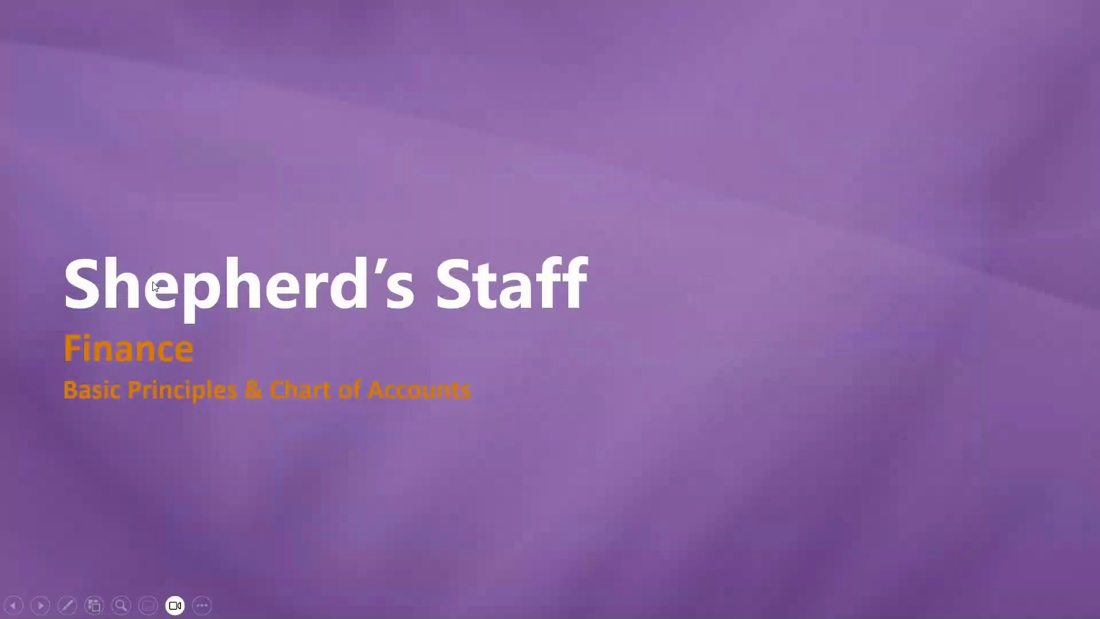
Advance the slide show from the title slide to the Overview slide with the class agenda.
click(312, 361)
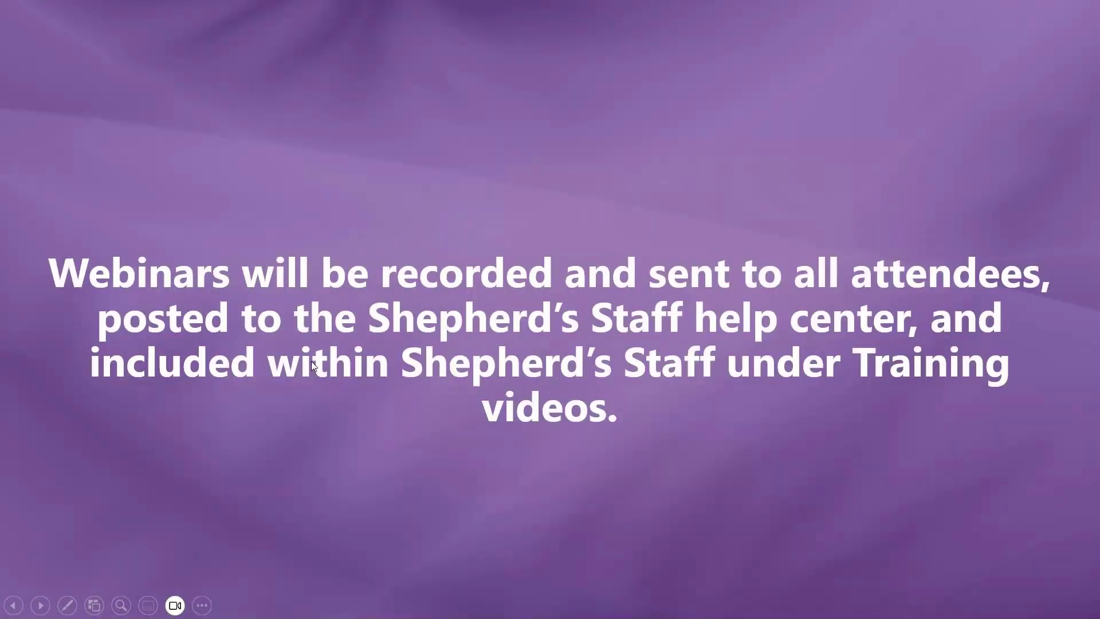
click(311, 361)
click(311, 361)
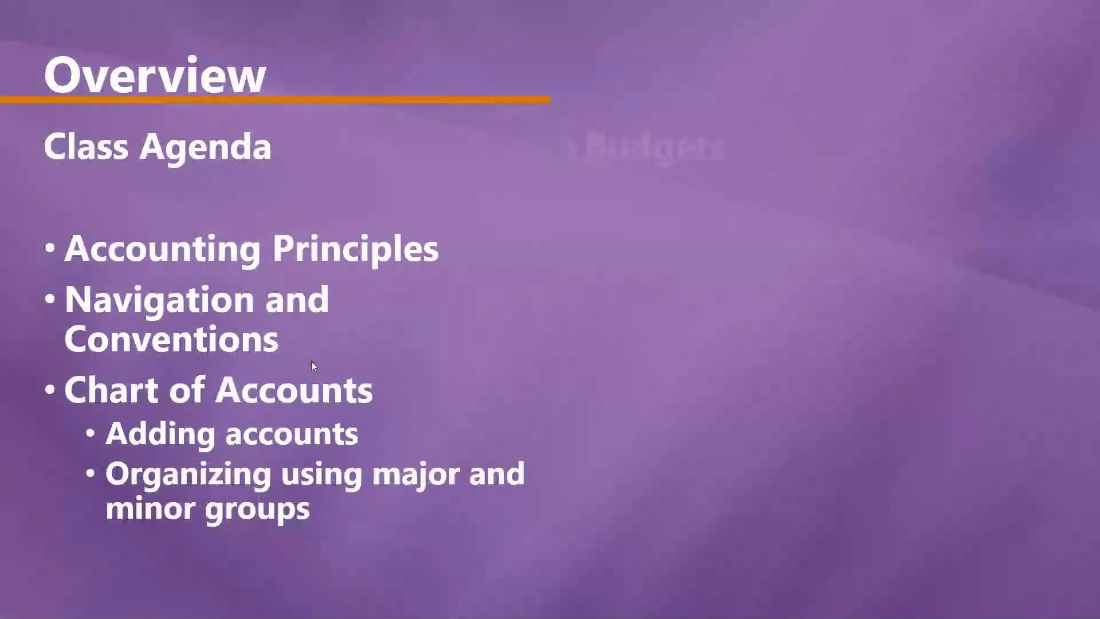